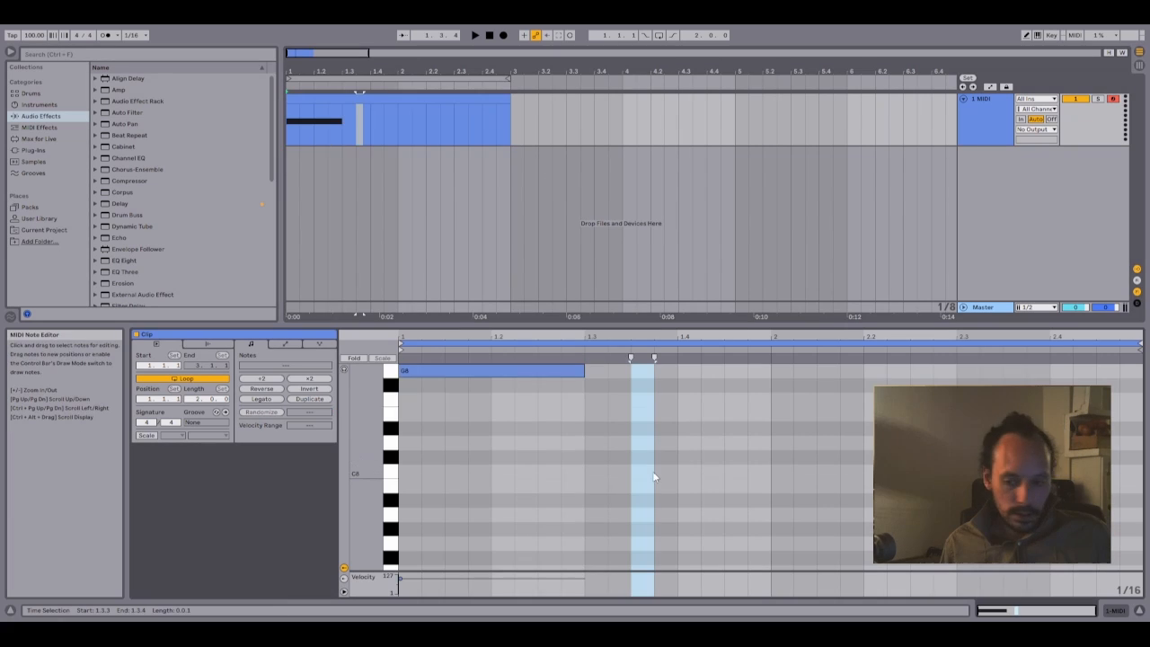
- Add a two-beat note at the start of the MIDI clip and transpose it from G8 down to C-2
{"action": "left_click_drag", "start_coordinate": [654, 476], "coordinate": [464, 268]}
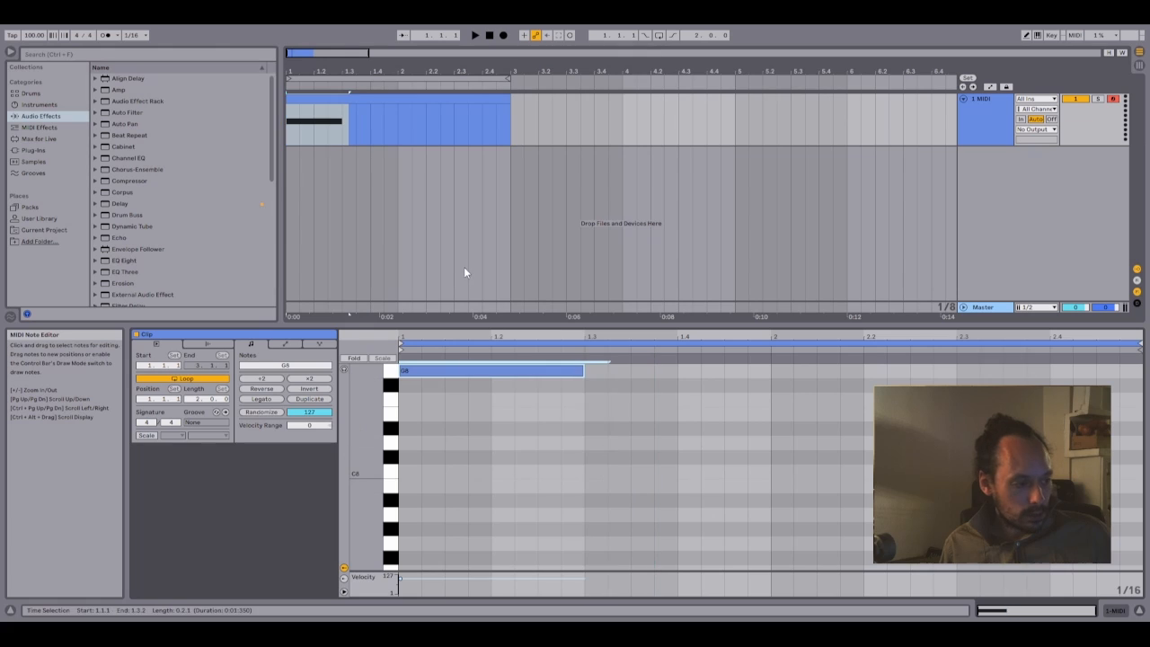
{"action": "key", "text": "Down"}
{"action": "key", "text": "Down"}
{"action": "key", "text": "Down"}
{"action": "key", "text": "Down"}
{"action": "key", "text": "Down"}
{"action": "key", "text": "Down"}
{"action": "key", "text": "Down"}
{"action": "key", "text": "Down"}
{"action": "key", "text": "Down"}
{"action": "key", "text": "Down"}
{"action": "key", "text": "Down"}
{"action": "key", "text": "Down"}
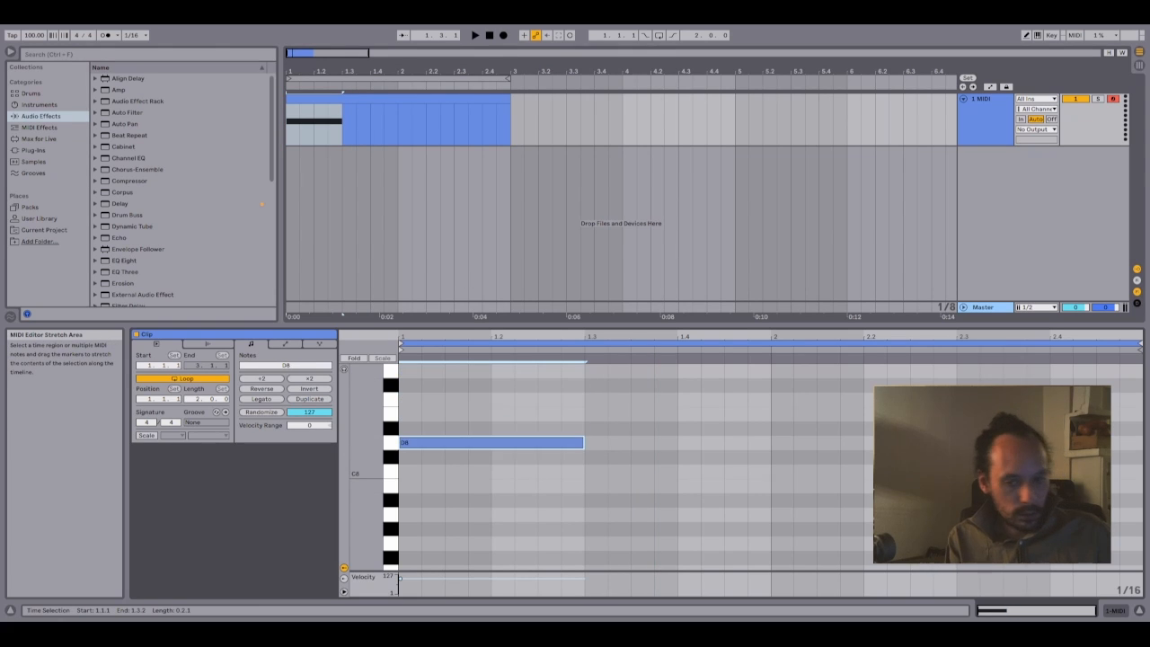
{"action": "key", "text": "Down"}
{"action": "key", "text": "Down"}
{"action": "key", "text": "Down"}
{"action": "key", "text": "Down"}
{"action": "key", "text": "Down"}
{"action": "key", "text": "Down"}
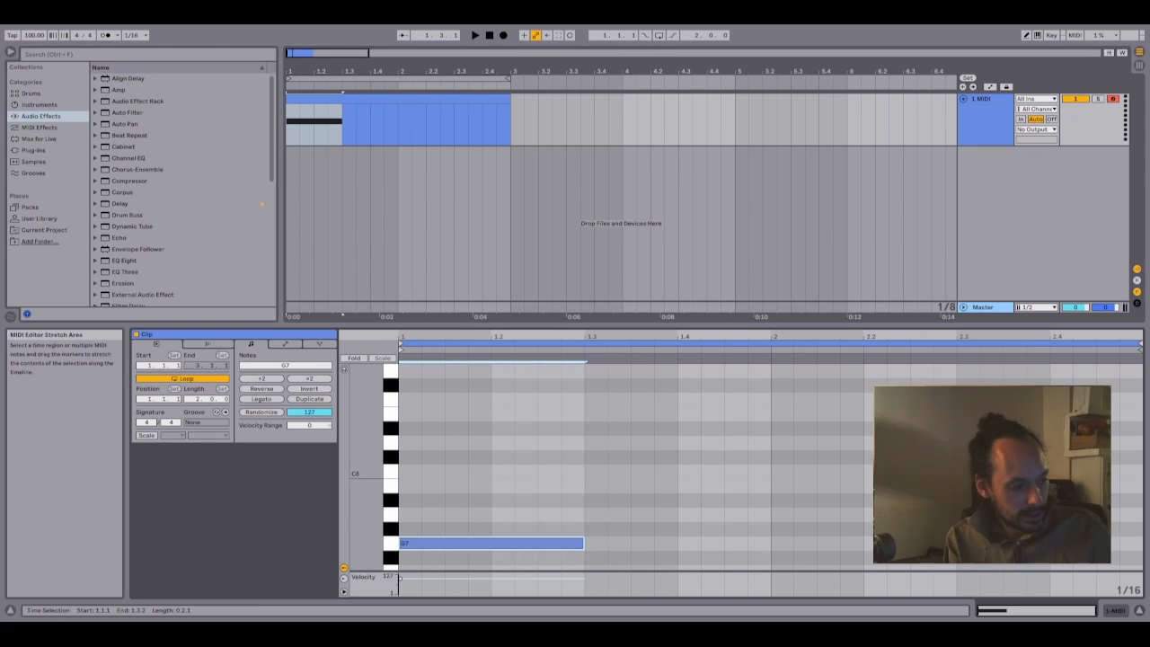
{"action": "key", "text": "Down"}
{"action": "key", "text": "Down"}
{"action": "key", "text": "Down"}
{"action": "key", "text": "Down"}
{"action": "key", "text": "Down"}
{"action": "key", "text": "Down"}
{"action": "key", "text": "Down"}
{"action": "key", "text": "Down"}
{"action": "key", "text": "Down"}
{"action": "key", "text": "Down"}
{"action": "key", "text": "Down"}
{"action": "key", "text": "Down"}
{"action": "key", "text": "Down"}
{"action": "key", "text": "Down"}
{"action": "key", "text": "Down"}
{"action": "key", "text": "Down"}
{"action": "key", "text": "Down"}
{"action": "key", "text": "Down"}
{"action": "key", "text": "Down"}
{"action": "key", "text": "Down"}
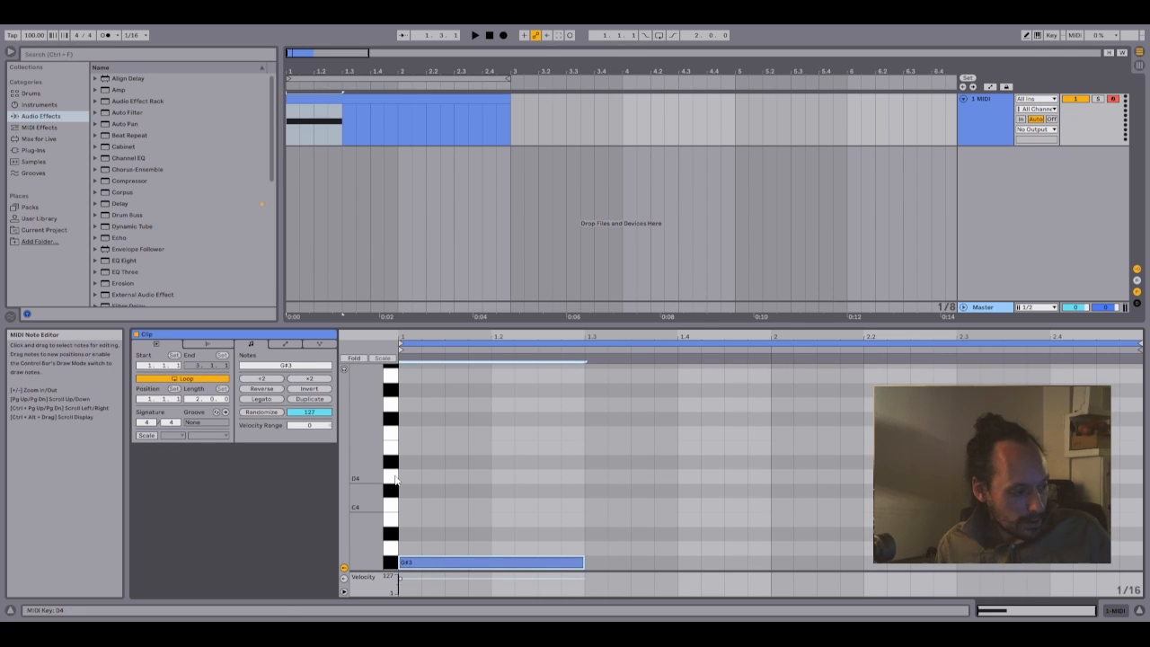
{"action": "left_click_drag", "start_coordinate": [365, 472], "coordinate": [310, 473]}
{"action": "key", "text": "Down"}
{"action": "key", "text": "Down"}
{"action": "key", "text": "Down"}
{"action": "key", "text": "Down"}
{"action": "key", "text": "Down"}
{"action": "key", "text": "Down"}
{"action": "key", "text": "Down"}
{"action": "key", "text": "Down"}
{"action": "key", "text": "Down"}
{"action": "key", "text": "Down"}
{"action": "key", "text": "Down"}
{"action": "key", "text": "Down"}
{"action": "key", "text": "Down"}
{"action": "key", "text": "Down"}
{"action": "key", "text": "Down"}
{"action": "key", "text": "Down"}
{"action": "key", "text": "Down"}
{"action": "key", "text": "Down"}
{"action": "key", "text": "Down"}
{"action": "key", "text": "Down"}
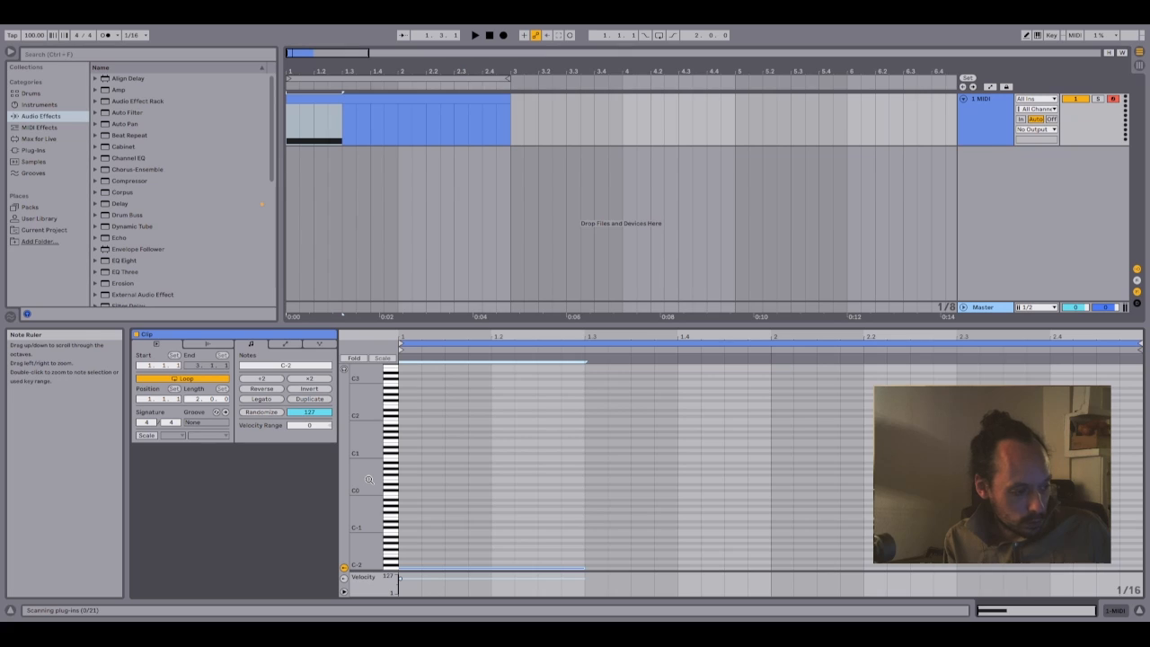
- Transpose the clip's note up in octave steps and bring it back down to C-2
{"action": "key", "text": "shift+Up"}
{"action": "key", "text": "shift+Up"}
{"action": "key", "text": "shift+Up"}
{"action": "key", "text": "shift+Up"}
{"action": "key", "text": "shift+Up"}
{"action": "key", "text": "shift+Up"}
{"action": "key", "text": "shift+Up"}
{"action": "key", "text": "shift+Up"}
{"action": "key", "text": "shift+Up"}
{"action": "key", "text": "shift+Up"}
{"action": "key", "text": "shift+Up"}
{"action": "key", "text": "shift+Down"}
{"action": "key", "text": "shift+Down"}
{"action": "key", "text": "shift+Down"}
{"action": "key", "text": "shift+Down"}
{"action": "key", "text": "shift+Down"}
{"action": "key", "text": "shift+Down"}
{"action": "key", "text": "shift+Down"}
{"action": "key", "text": "shift+Down"}
{"action": "key", "text": "shift+Down"}
{"action": "key", "text": "shift+Down"}
{"action": "key", "text": "shift+Down"}
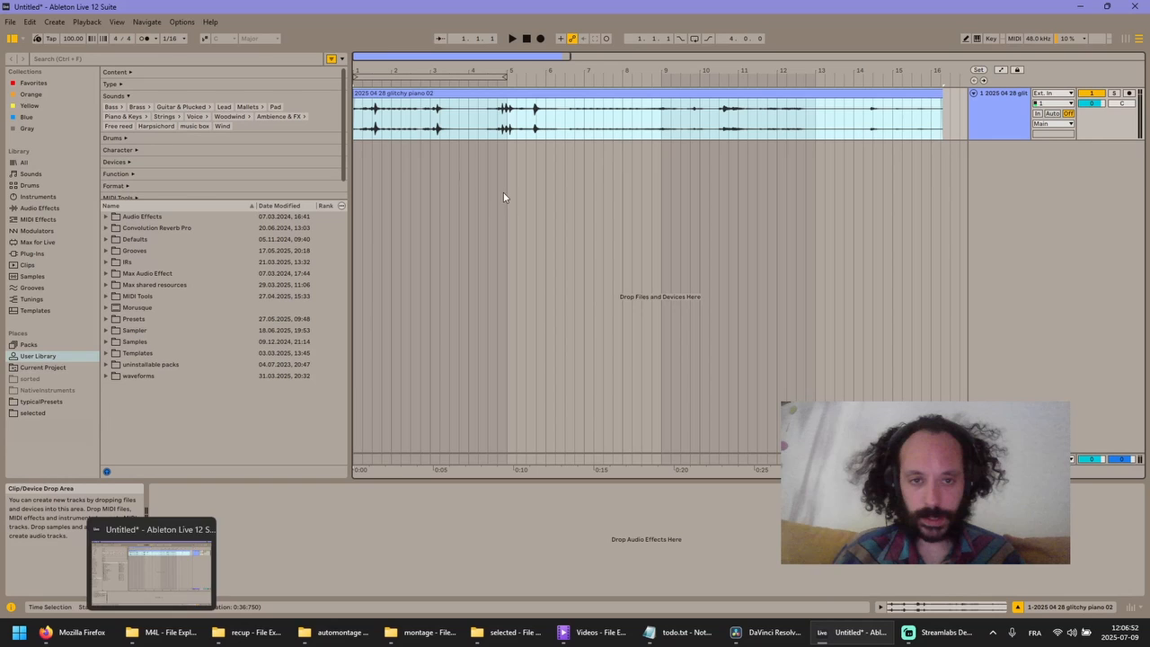
- Play the glitchy piano audio clip from 1.3.1 and stop playback after a short listen
{"action": "left_click", "coordinate": [372, 131]}
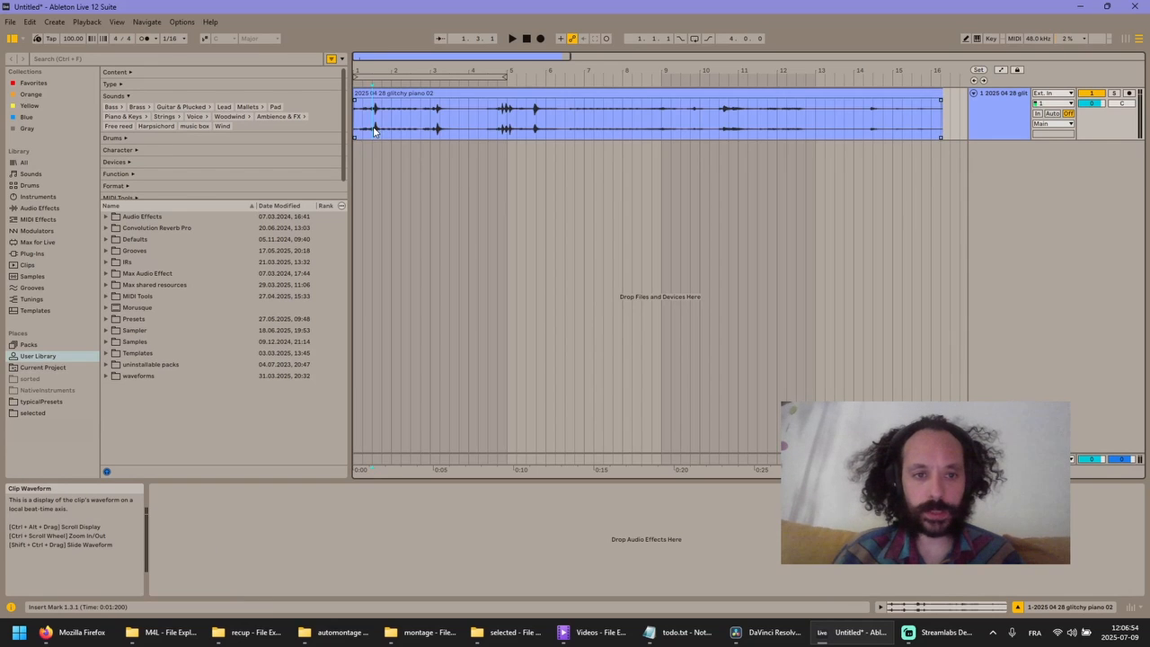
{"action": "key", "text": "space"}
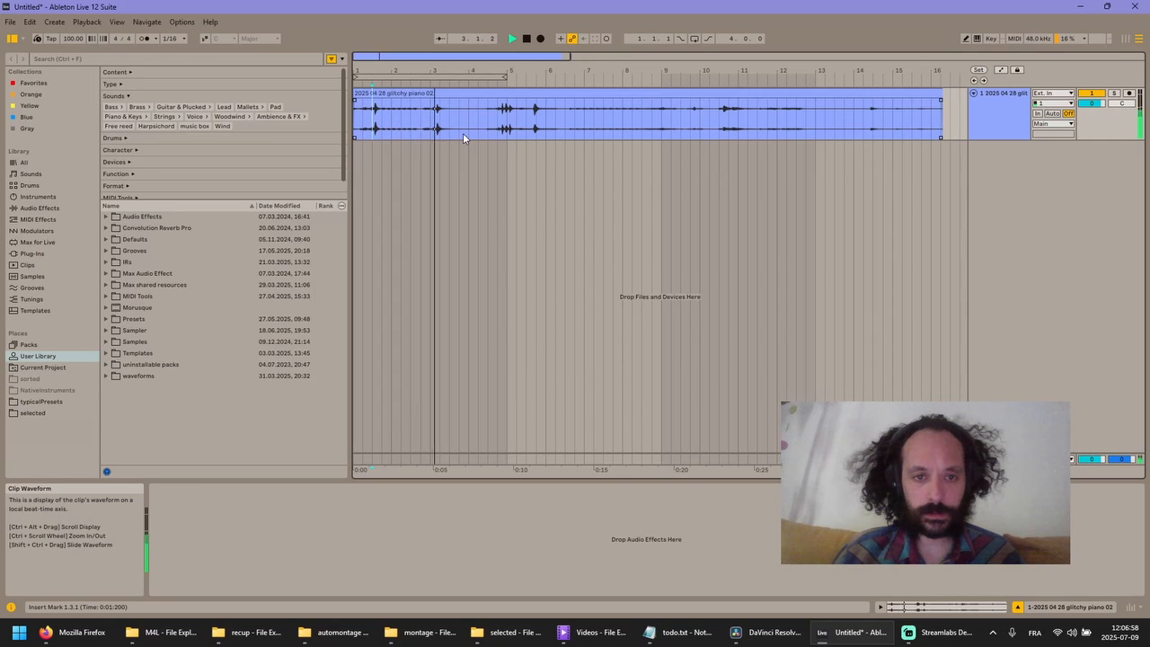
{"action": "key", "text": "space"}
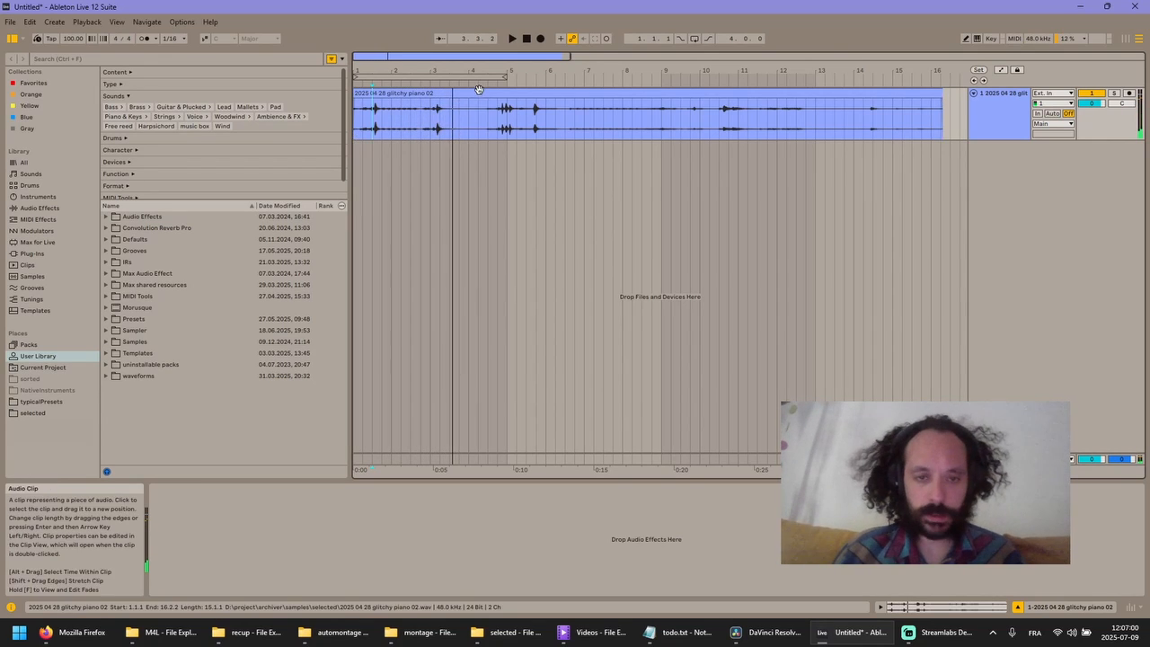
- Slice the glitchy piano clip to a new MIDI track, one slice per 1/8 note, using the M default DR sampler 01 preset
{"action": "left_click", "coordinate": [479, 90]}
{"action": "right_click", "coordinate": [478, 90]}
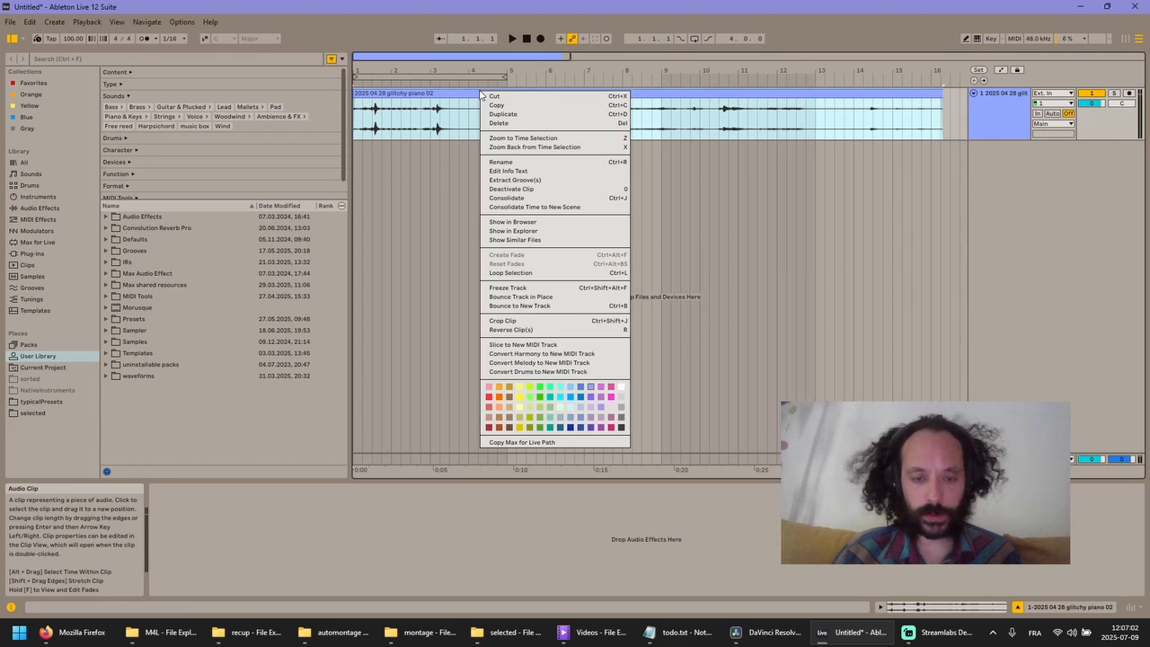
{"action": "left_click", "coordinate": [561, 346]}
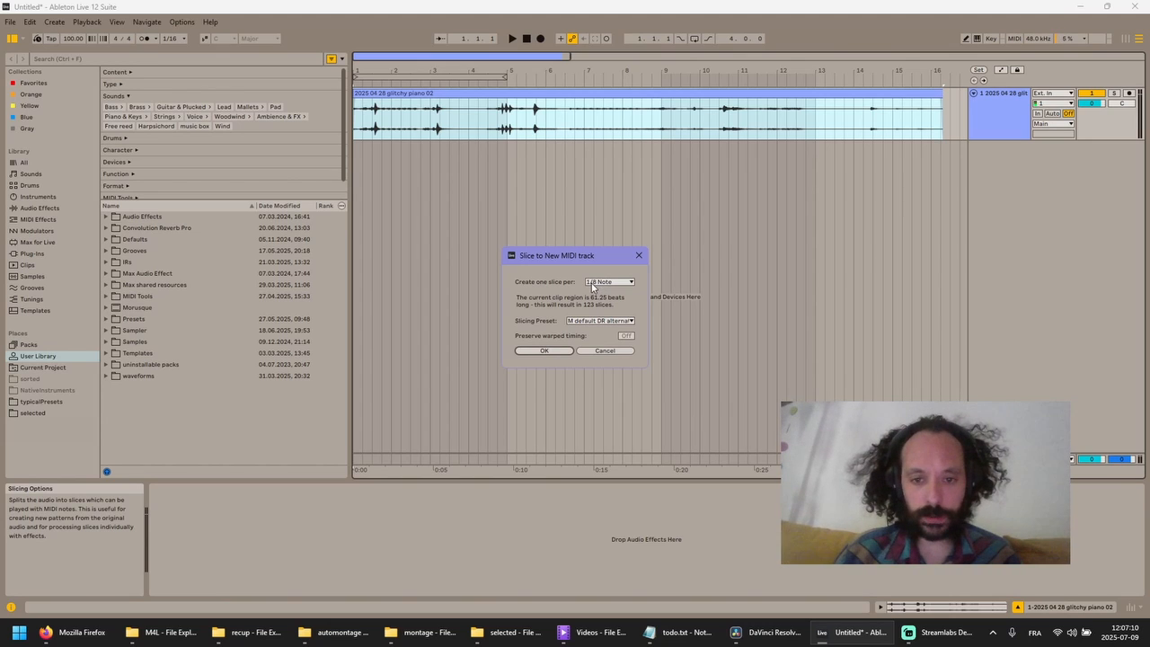
{"action": "left_click", "coordinate": [602, 321]}
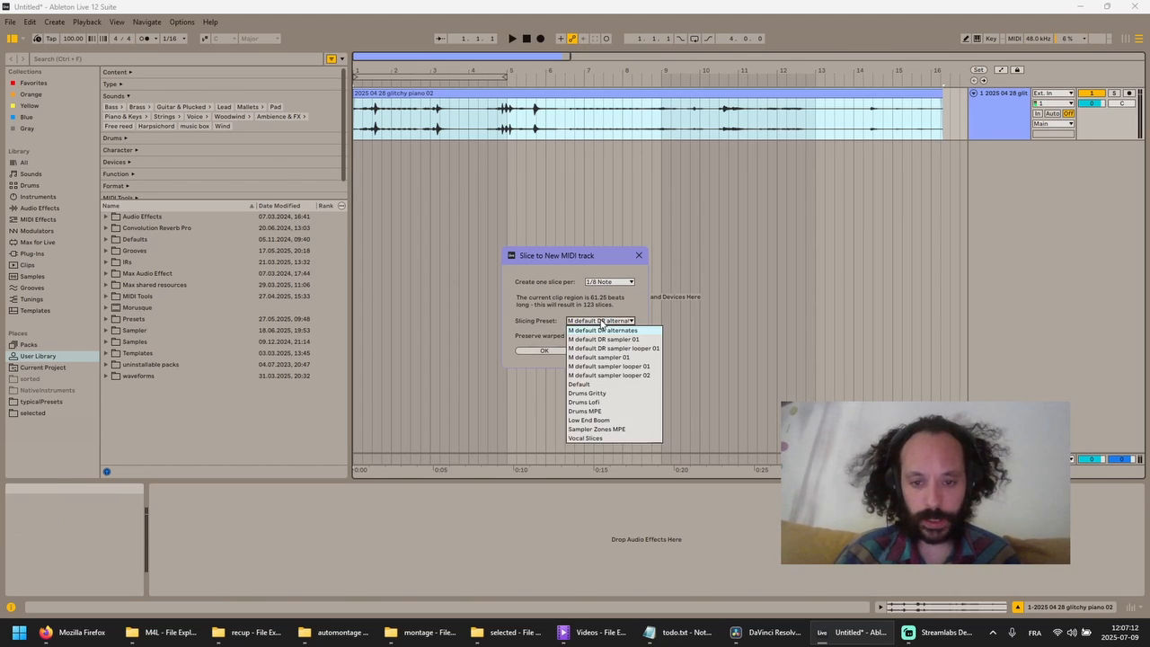
{"action": "left_click", "coordinate": [606, 339]}
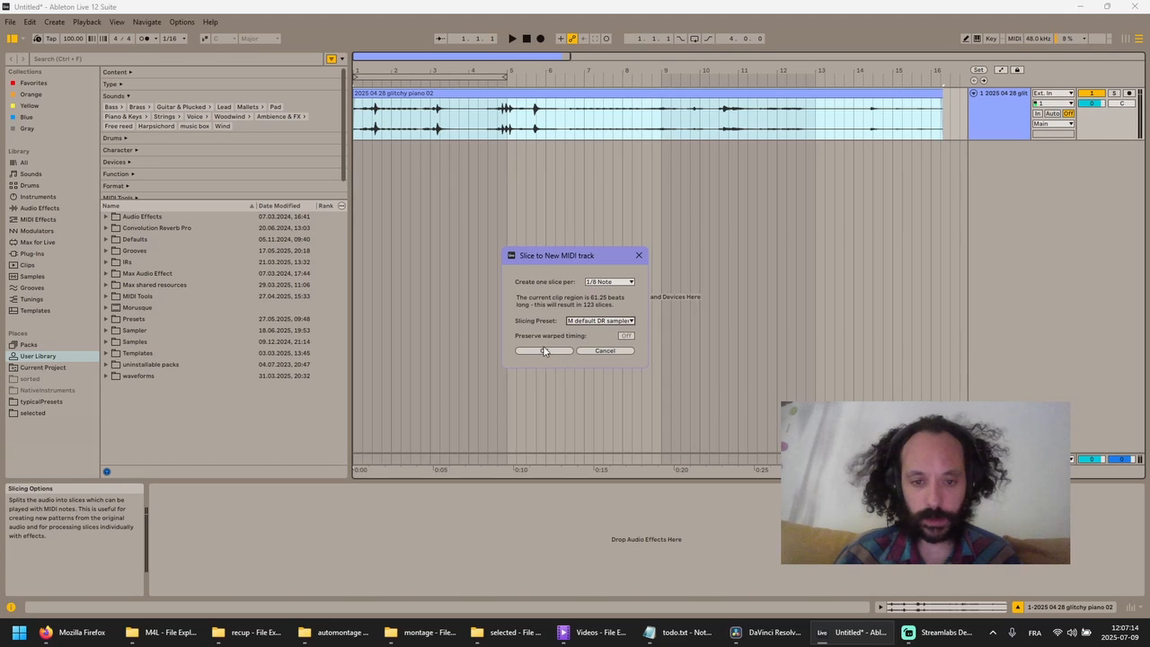
{"action": "left_click", "coordinate": [545, 350]}
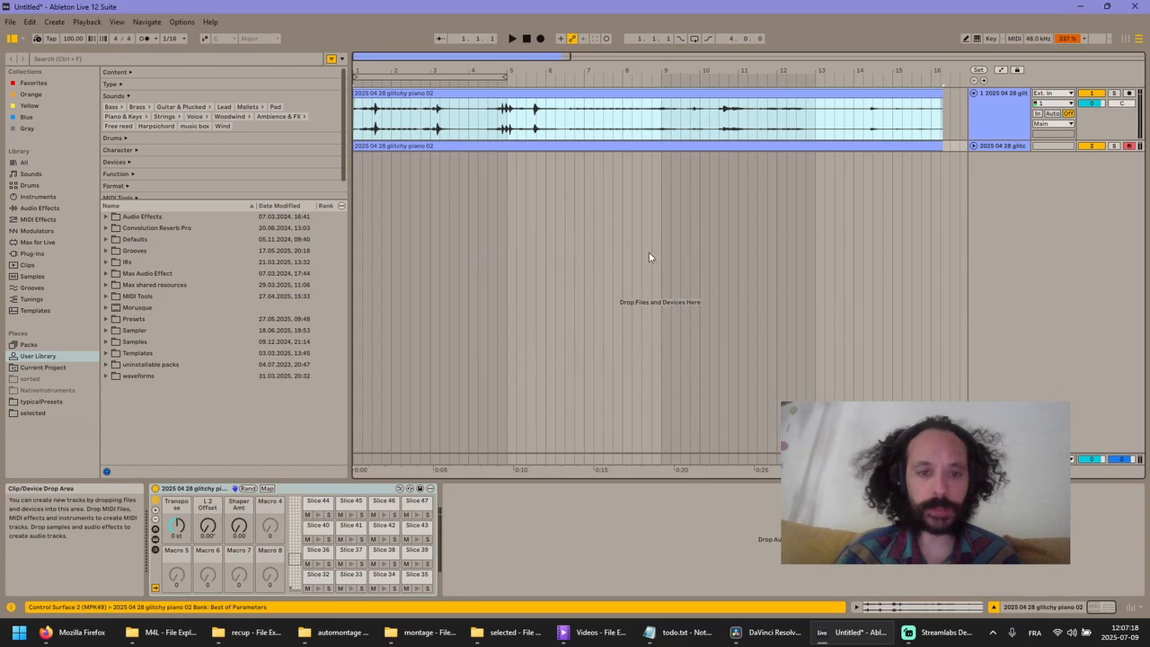
- Display the lowest pads of the sliced Drum Rack down to C-2 and select the Slice 1 pad
{"action": "left_click", "coordinate": [295, 591]}
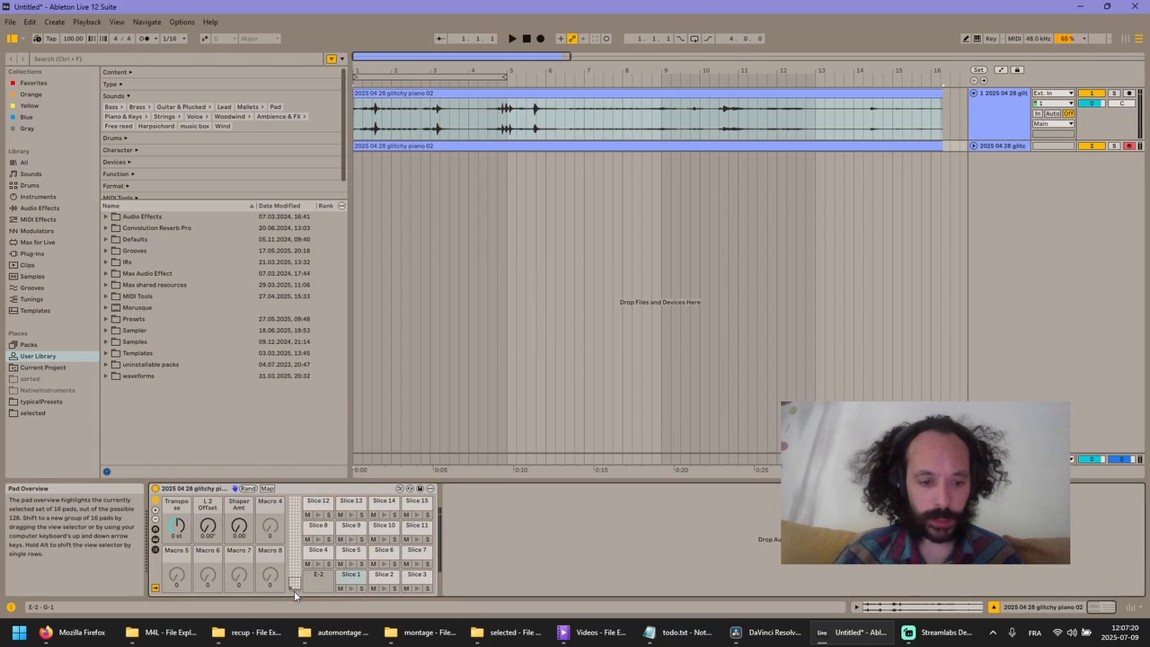
{"action": "left_click", "coordinate": [297, 590]}
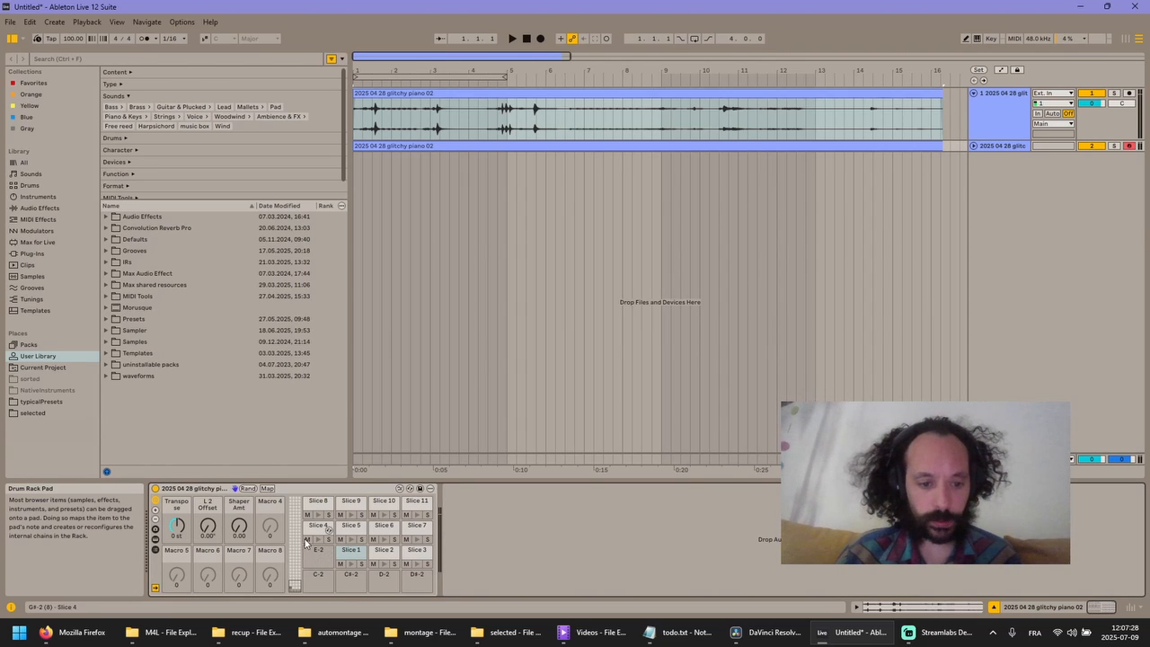
{"action": "left_click", "coordinate": [348, 554]}
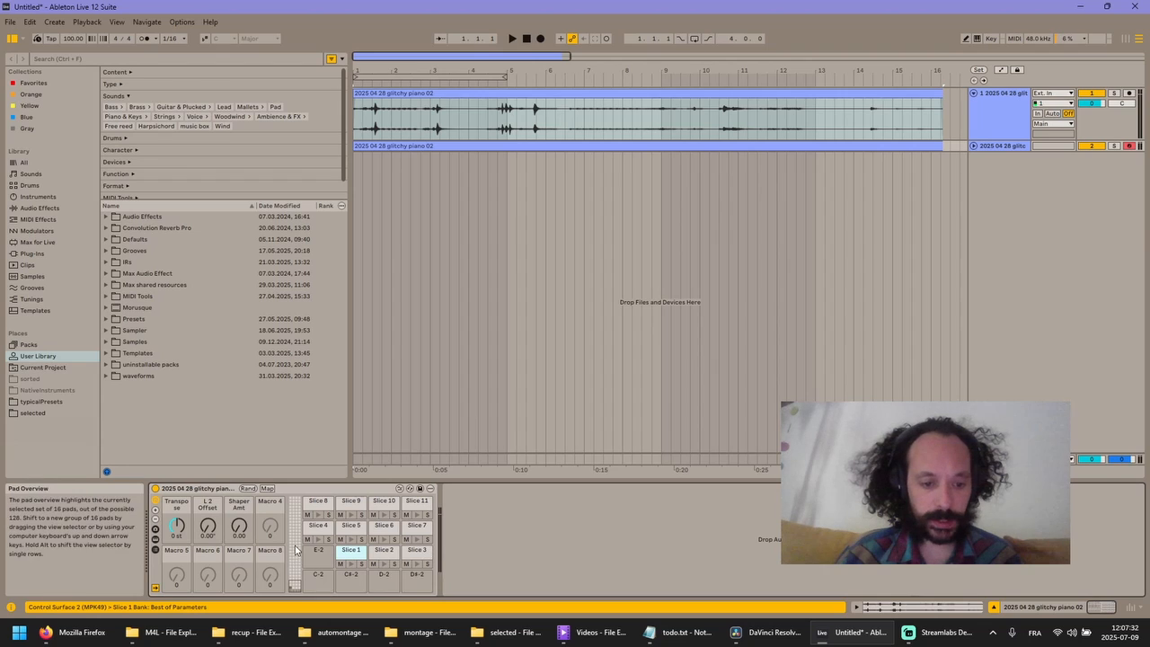
- Audition several slices from the low, high and middle pad ranges of the Drum Rack
{"action": "left_click", "coordinate": [383, 564]}
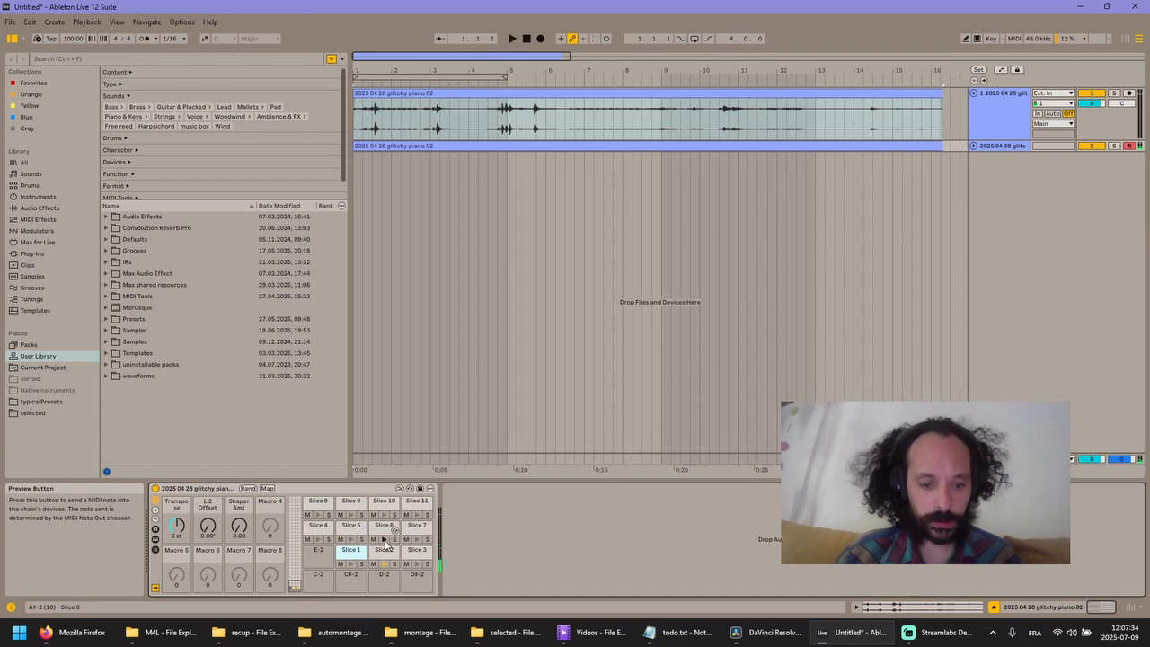
{"action": "left_click", "coordinate": [384, 539]}
{"action": "scroll", "coordinate": [301, 539], "scroll_direction": "up", "scroll_amount": 7}
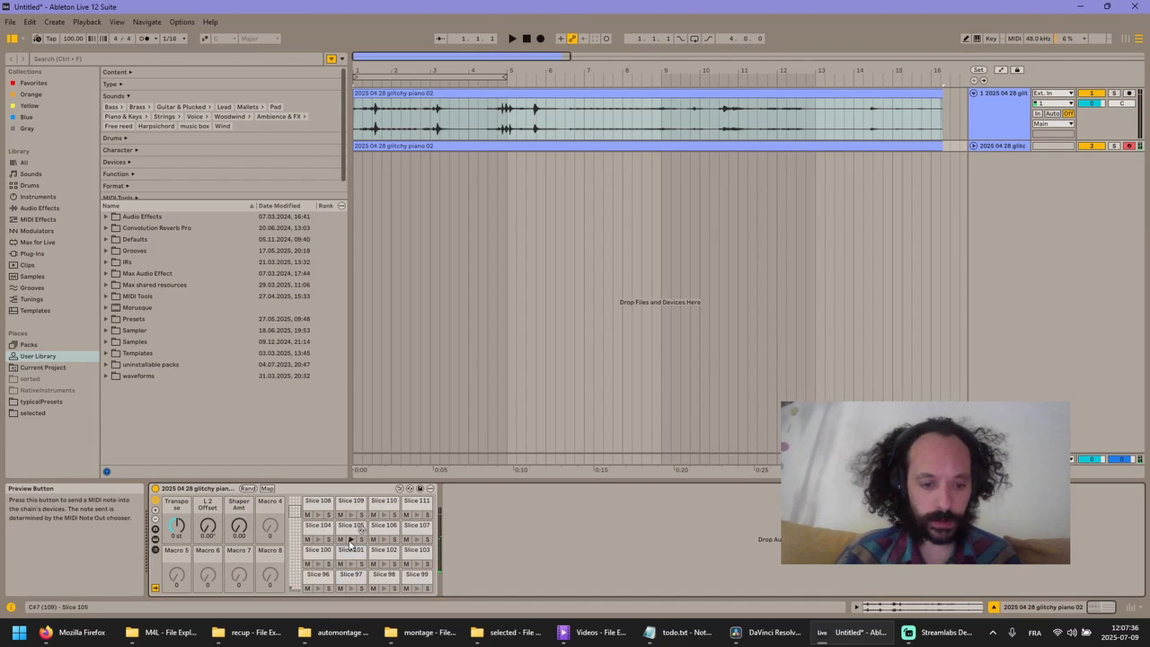
{"action": "left_click", "coordinate": [383, 539]}
{"action": "scroll", "coordinate": [353, 565], "scroll_direction": "down", "scroll_amount": 5}
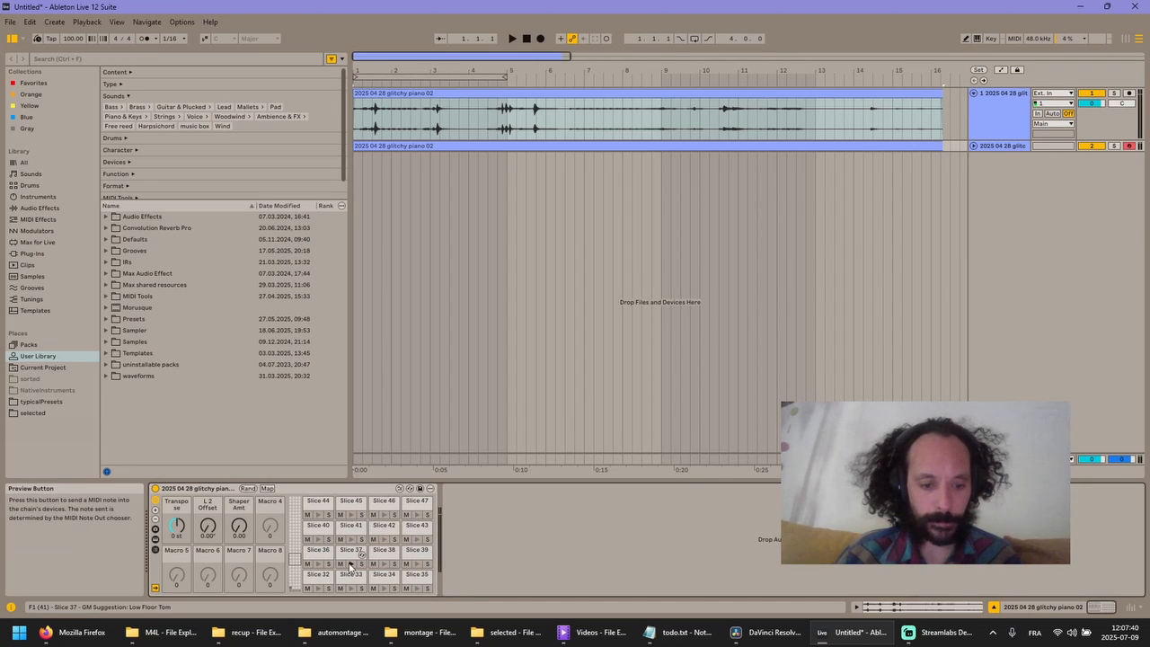
{"action": "left_click", "coordinate": [383, 563]}
{"action": "left_click", "coordinate": [384, 564]}
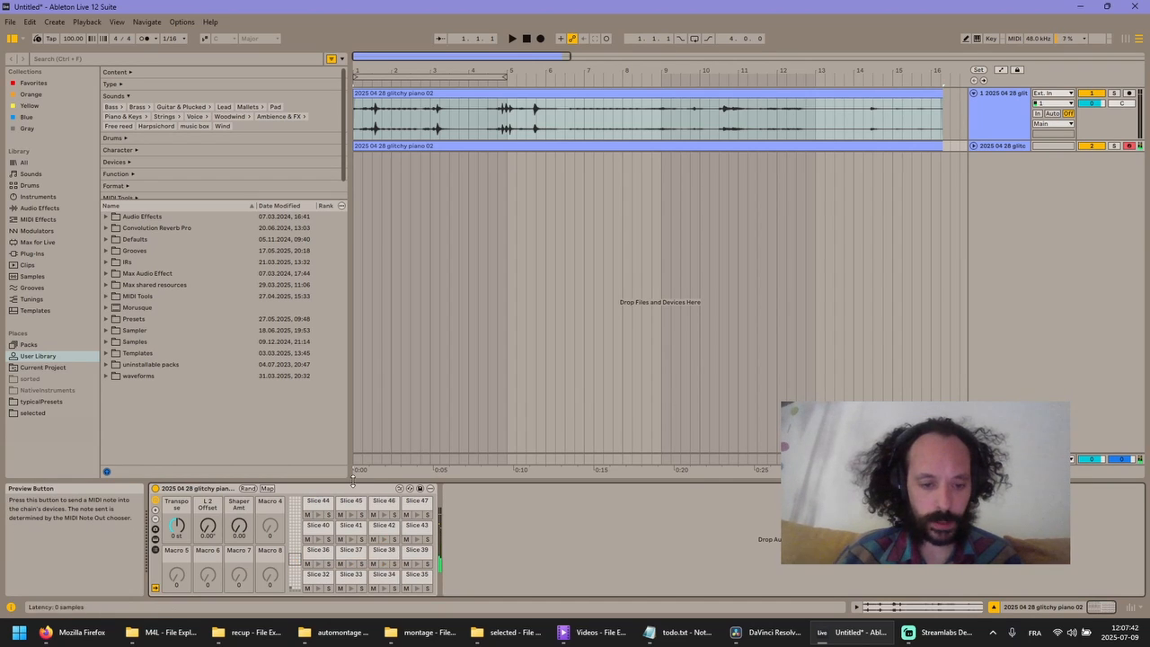
- Slice the audio clip to another new MIDI track, one slice per 1/8 note, using a preset that loads a single Sampler
{"action": "right_click", "coordinate": [576, 98]}
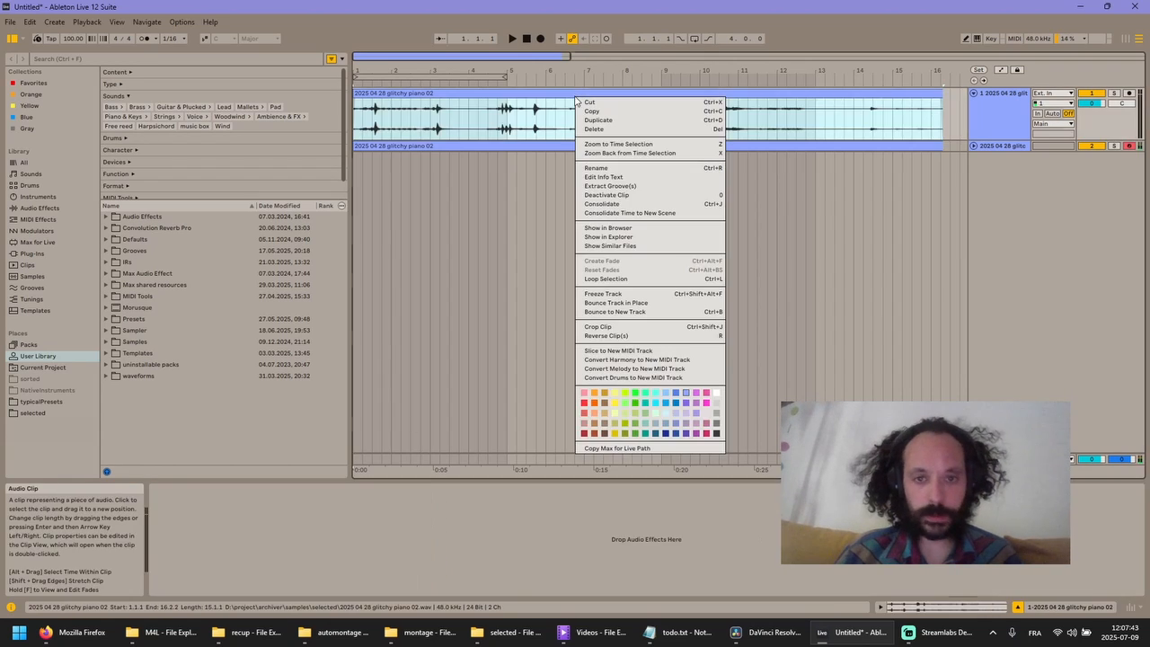
{"action": "left_click", "coordinate": [628, 351]}
{"action": "left_click", "coordinate": [616, 320]}
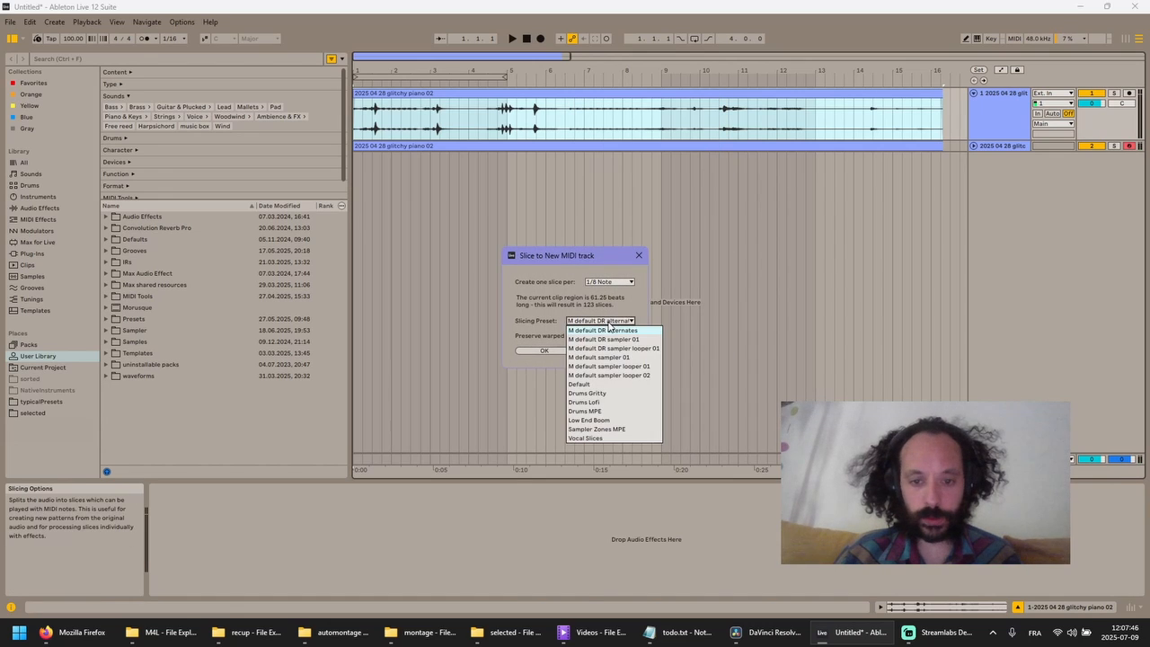
{"action": "left_click", "coordinate": [610, 334]}
{"action": "left_click", "coordinate": [565, 351]}
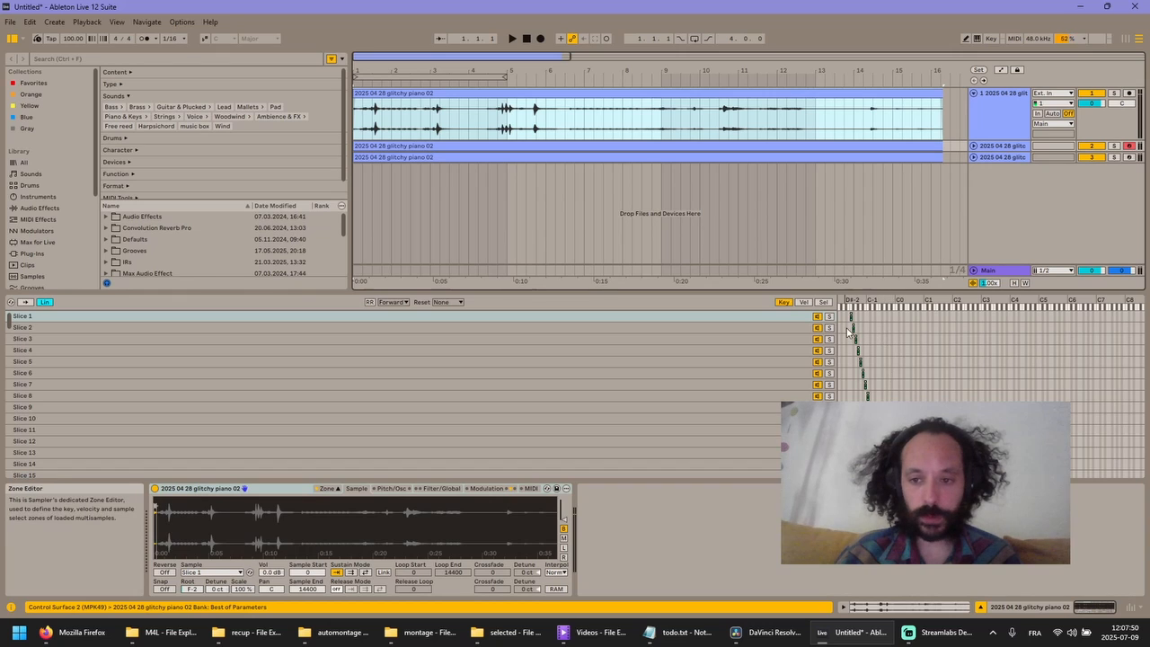
- Examine the key zones in the Sampler's slice list and step through individual slices to inspect their sample regions
{"action": "scroll", "coordinate": [892, 369], "scroll_direction": "down", "scroll_amount": 2}
{"action": "scroll", "coordinate": [575, 394], "scroll_direction": "down", "scroll_amount": 20}
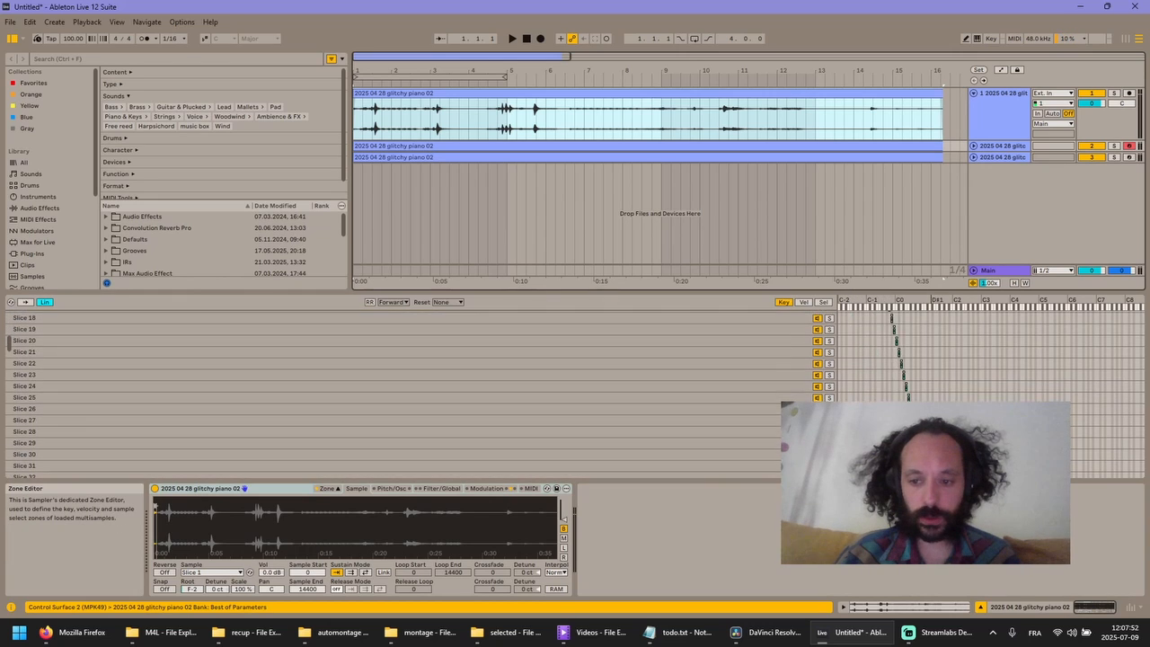
{"action": "scroll", "coordinate": [753, 459], "scroll_direction": "down", "scroll_amount": 7}
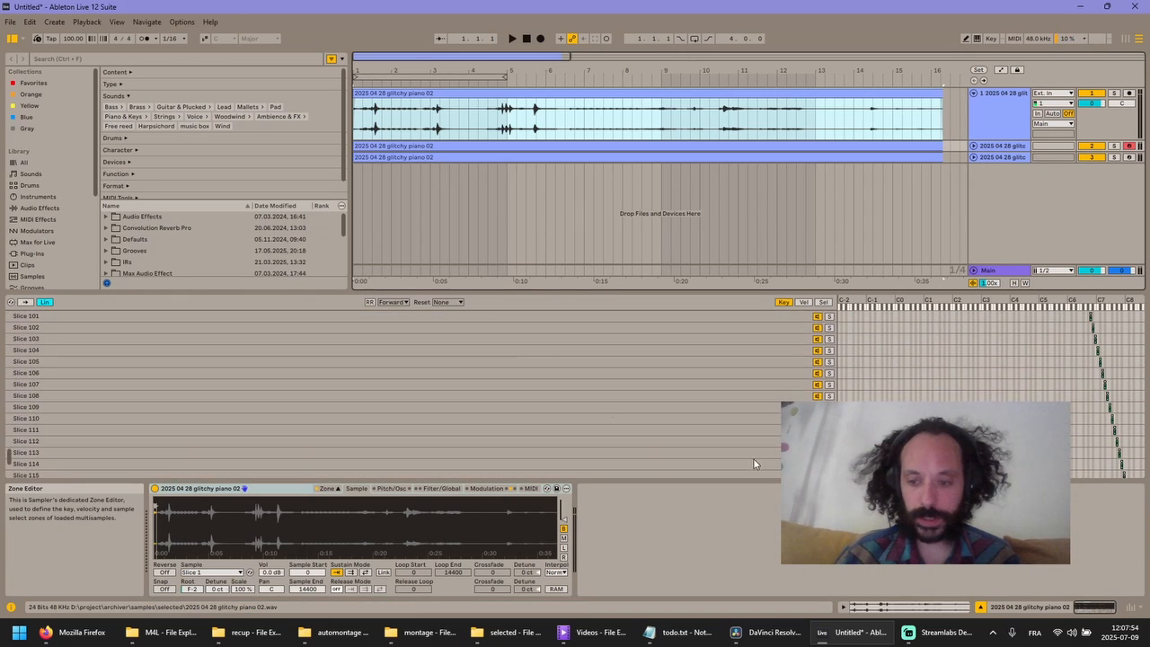
{"action": "left_click", "coordinate": [543, 359]}
{"action": "key", "text": "Down"}
{"action": "key", "text": "Down"}
{"action": "key", "text": "Down"}
{"action": "key", "text": "Down"}
{"action": "key", "text": "Down"}
{"action": "key", "text": "Down"}
{"action": "key", "text": "Up"}
{"action": "key", "text": "Up"}
{"action": "key", "text": "Up"}
{"action": "key", "text": "Up"}
{"action": "key", "text": "Up"}
{"action": "key", "text": "Up"}
{"action": "key", "text": "Up"}
{"action": "key", "text": "Up"}
{"action": "key", "text": "Up"}
{"action": "key", "text": "Up"}
{"action": "key", "text": "Up"}
{"action": "key", "text": "Up"}
{"action": "key", "text": "Up"}
{"action": "key", "text": "Up"}
{"action": "key", "text": "Up"}
{"action": "key", "text": "Up"}
{"action": "key", "text": "Up"}
{"action": "key", "text": "Up"}
{"action": "key", "text": "Up"}
{"action": "key", "text": "Up"}
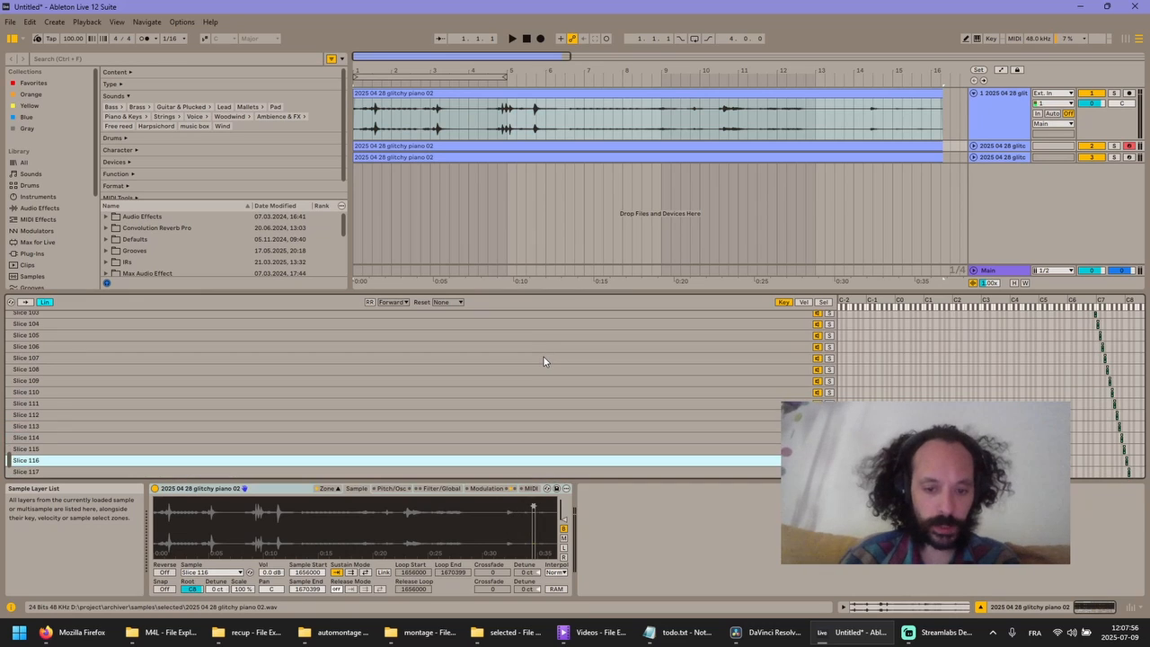
{"action": "key", "text": "Up"}
{"action": "key", "text": "Up"}
{"action": "key", "text": "Up"}
{"action": "key", "text": "Up"}
{"action": "key", "text": "Up"}
{"action": "key", "text": "Up"}
{"action": "key", "text": "Up"}
{"action": "key", "text": "Up"}
{"action": "key", "text": "Up"}
{"action": "key", "text": "Up"}
{"action": "key", "text": "Up"}
{"action": "key", "text": "Up"}
{"action": "key", "text": "Up"}
{"action": "key", "text": "Up"}
{"action": "key", "text": "Up"}
{"action": "key", "text": "Up"}
{"action": "key", "text": "Up"}
{"action": "key", "text": "Up"}
{"action": "key", "text": "Up"}
{"action": "key", "text": "Up"}
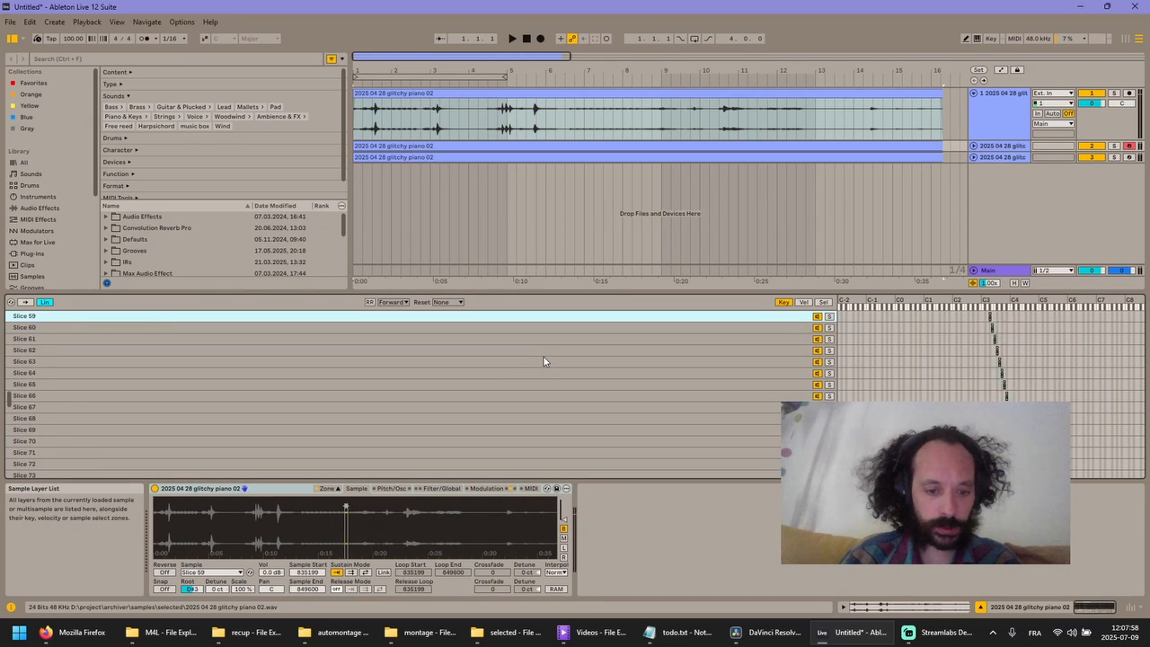
- Try to slice the audio clip to a new MIDI track with one slice per 1/16 note, then cancel the slicing
{"action": "right_click", "coordinate": [555, 94]}
{"action": "left_click", "coordinate": [639, 354]}
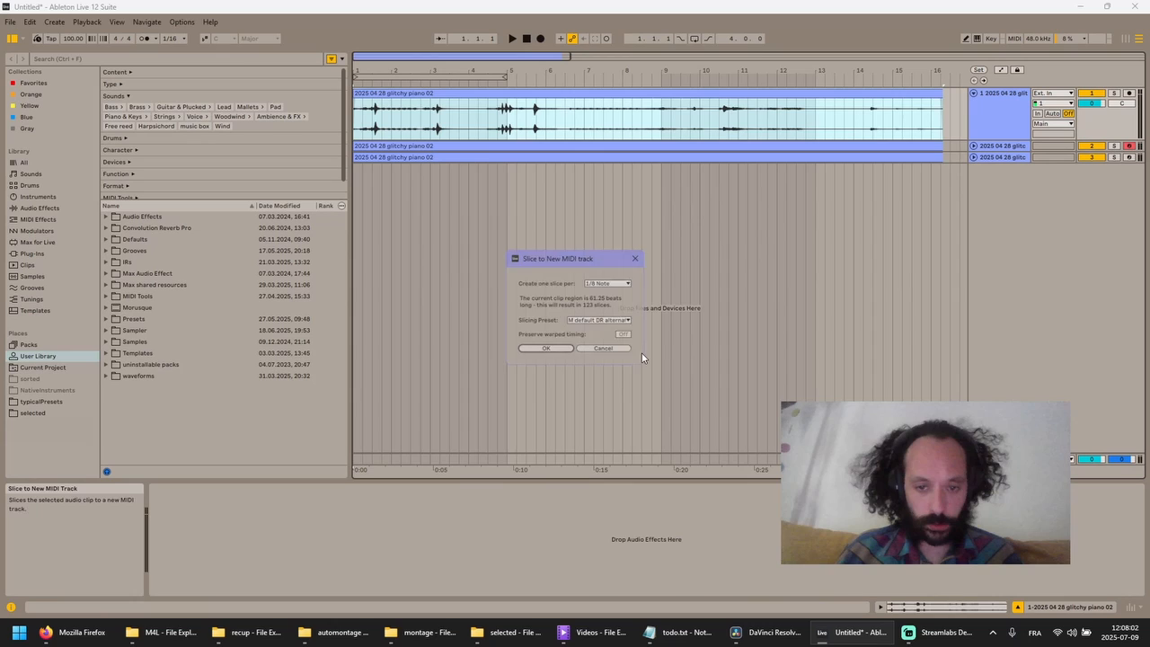
{"action": "left_click", "coordinate": [618, 282]}
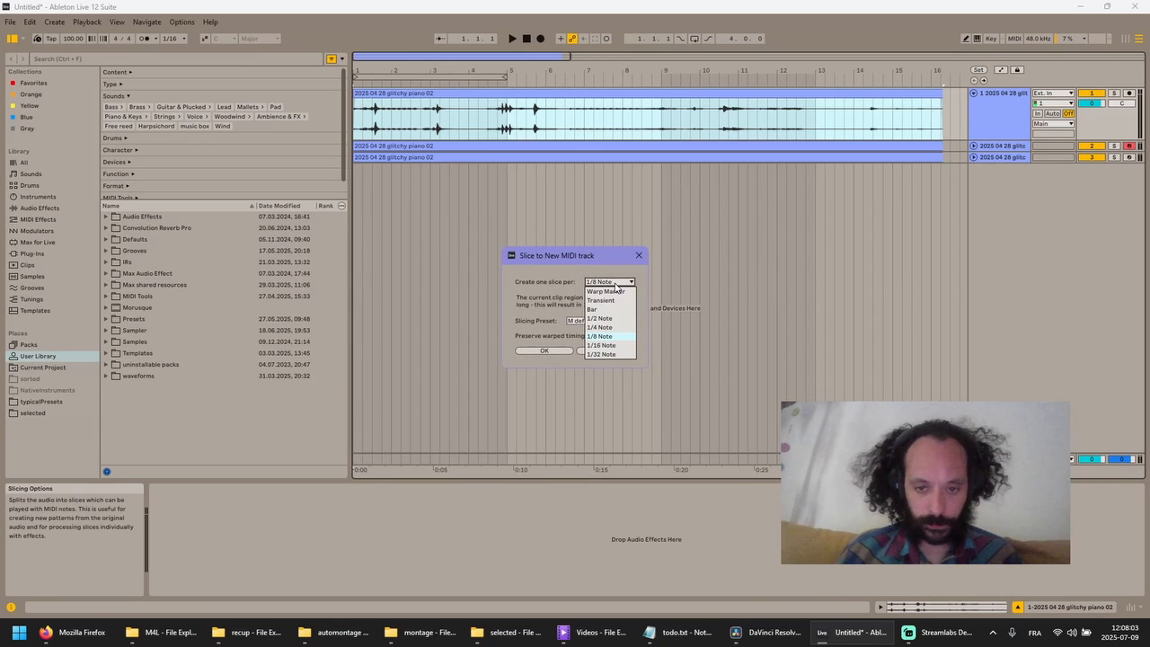
{"action": "left_click", "coordinate": [599, 344]}
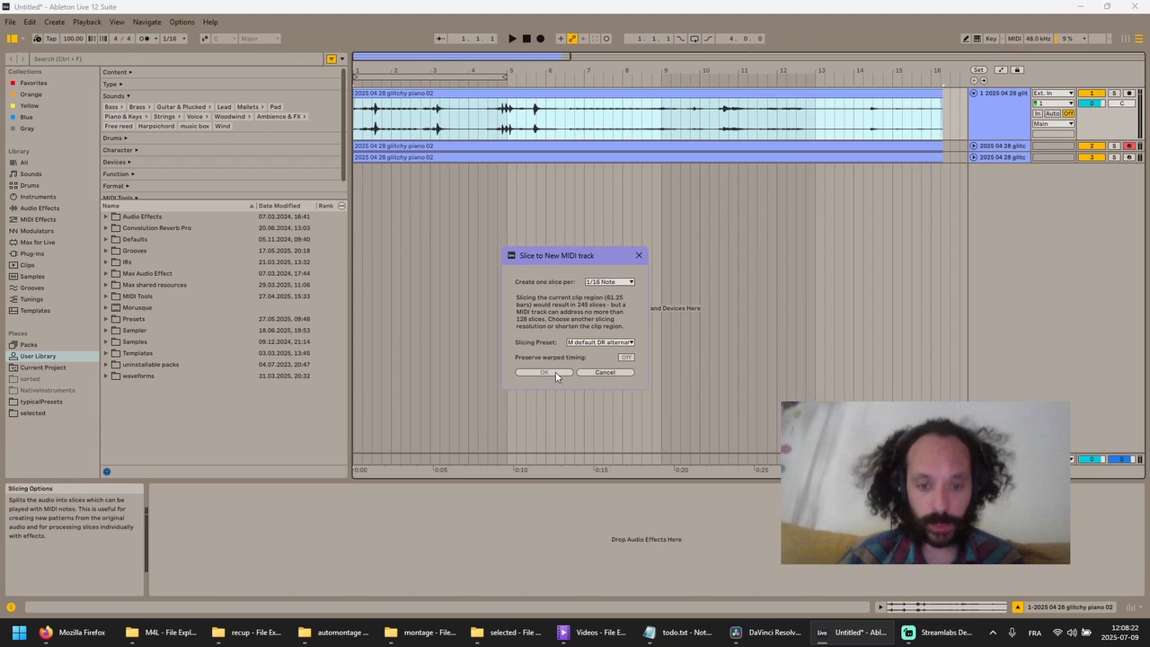
{"action": "left_click", "coordinate": [602, 373]}
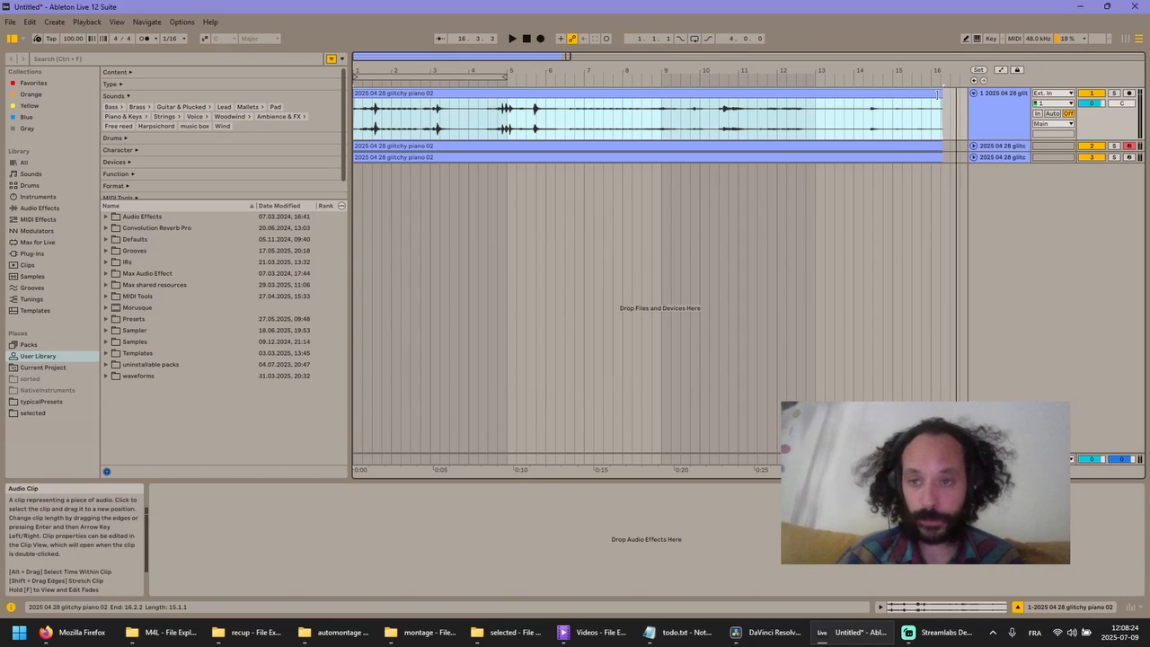
- Shorten the glitchy piano audio clip to end at 10.2.1 and consolidate it
{"action": "left_click_drag", "start_coordinate": [943, 97], "coordinate": [707, 94]}
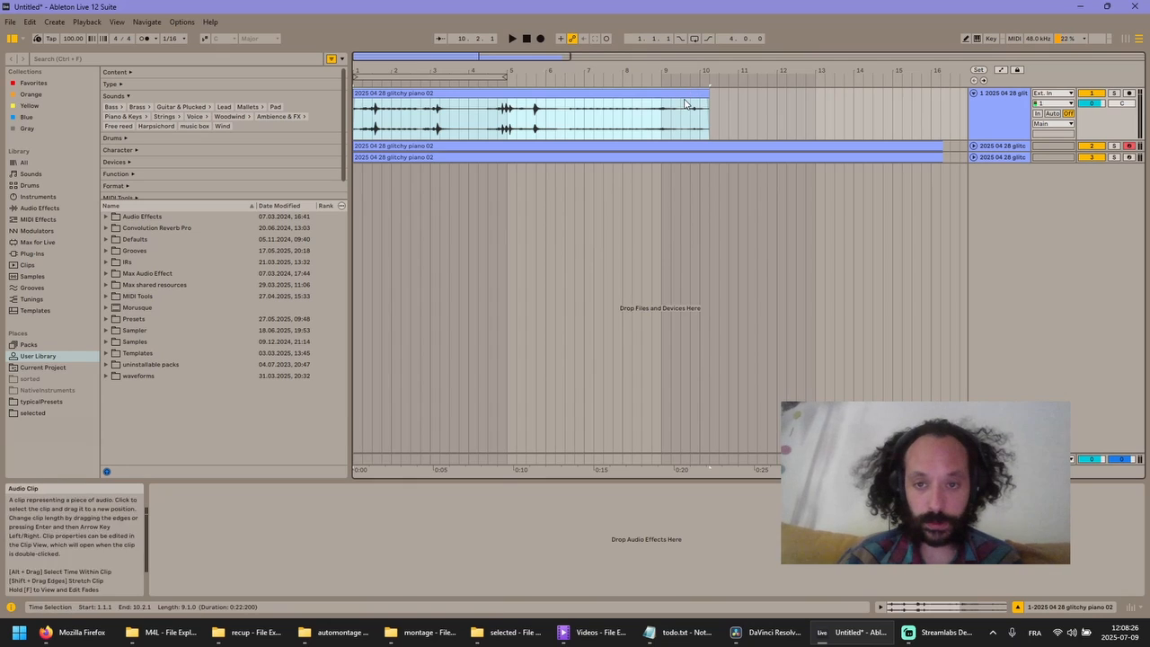
{"action": "key", "text": "ctrl+j"}
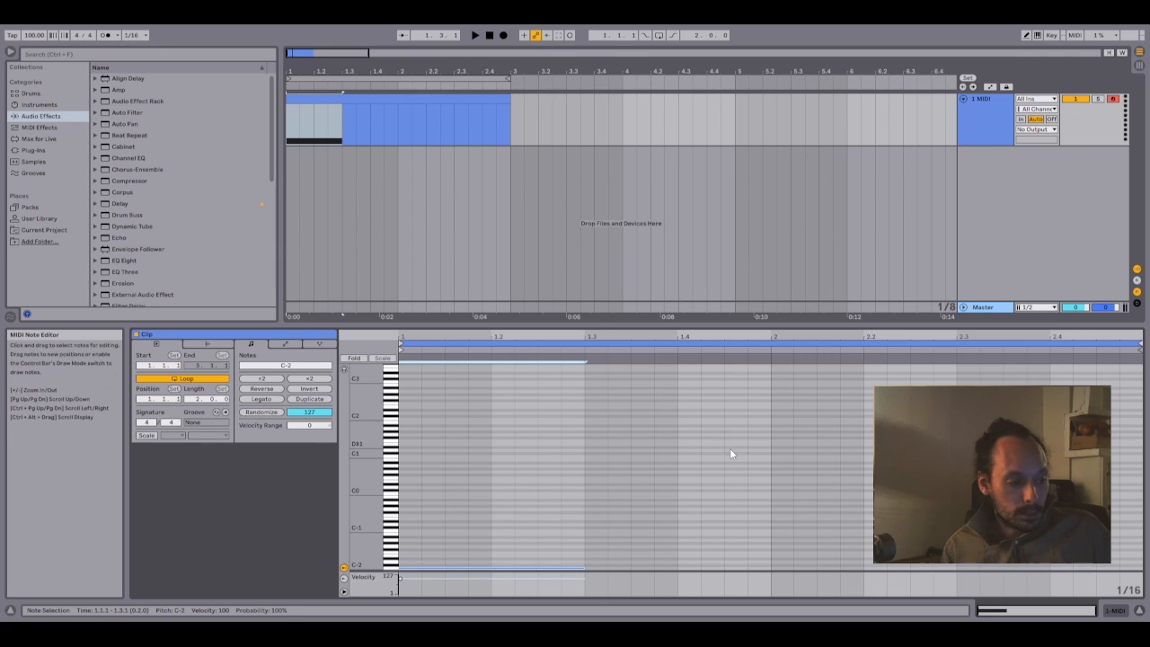
- Select the C-2 note in the MIDI clip, enlarge the velocity lane and lower the note's velocity to 56
{"action": "left_click", "coordinate": [618, 485]}
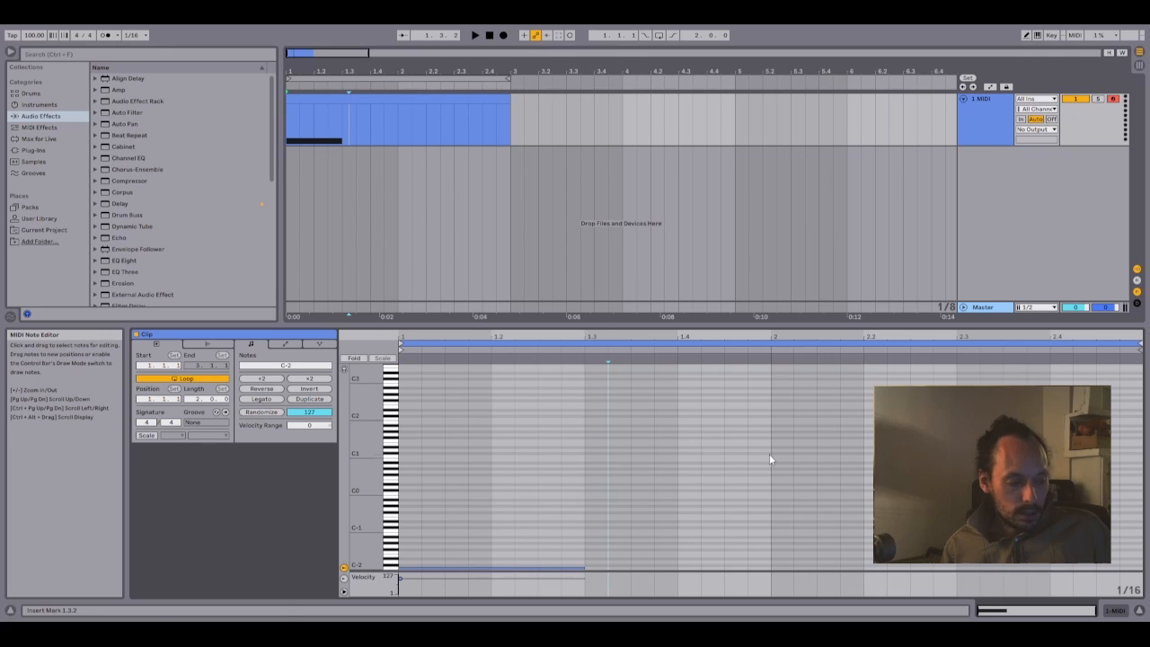
{"action": "left_click", "coordinate": [582, 440]}
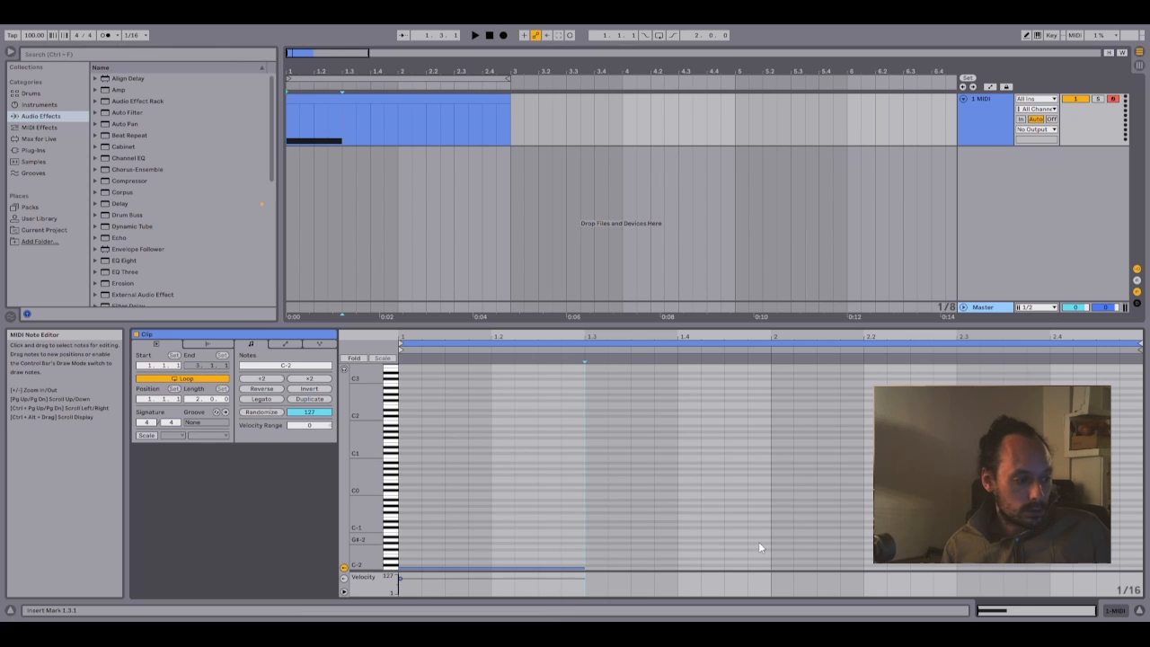
{"action": "key", "text": "ctrl+a"}
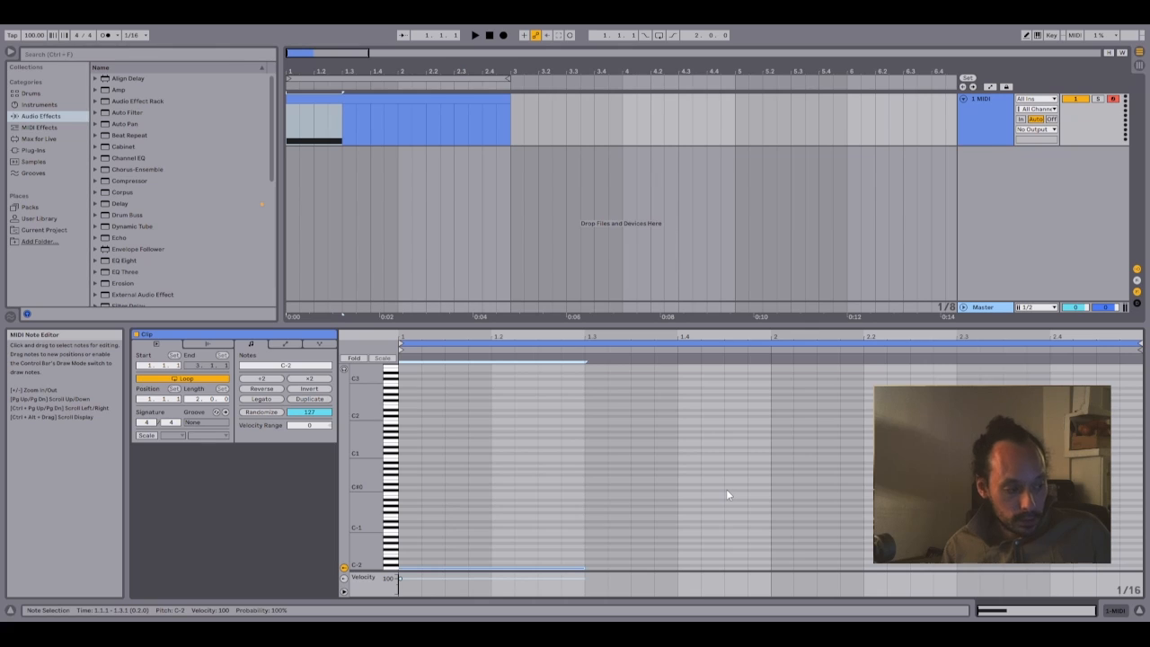
{"action": "mouse_move", "coordinate": [380, 573]}
{"action": "left_mouse_down"}
{"action": "mouse_move", "coordinate": [381, 467]}
{"action": "mouse_move", "coordinate": [401, 600]}
{"action": "mouse_move", "coordinate": [401, 460]}
{"action": "mouse_move", "coordinate": [400, 586]}
{"action": "mouse_move", "coordinate": [401, 510]}
{"action": "left_mouse_up"}
{"action": "scroll", "coordinate": [489, 389], "scroll_direction": "down", "scroll_amount": 6}
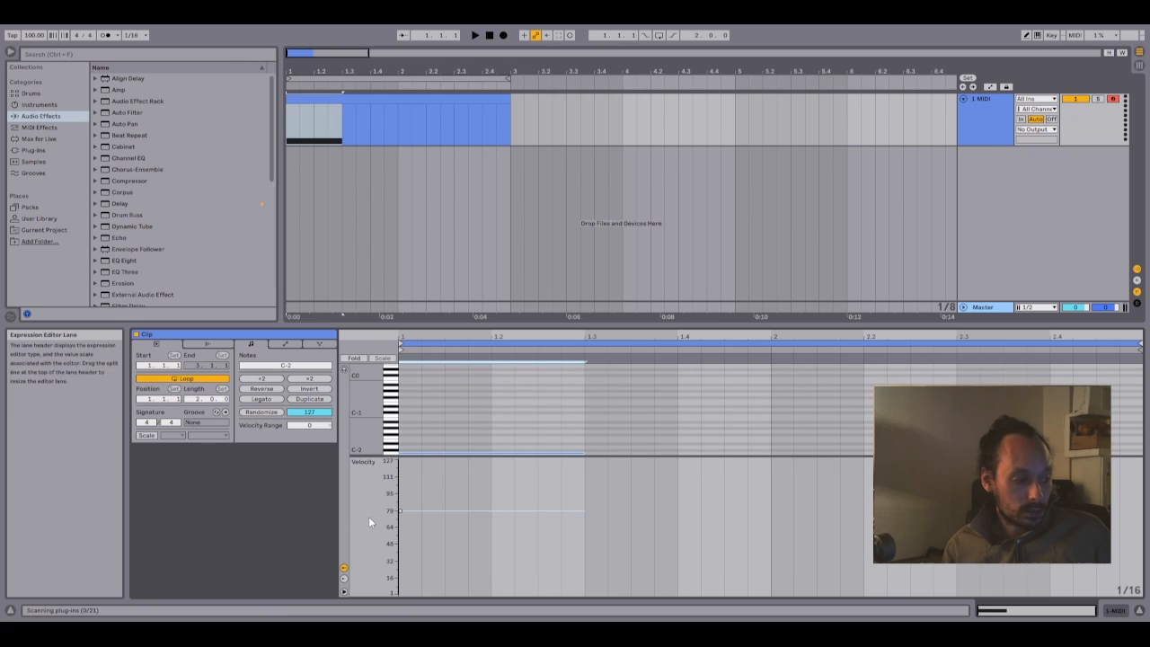
{"action": "mouse_move", "coordinate": [400, 510]}
{"action": "left_mouse_down"}
{"action": "mouse_move", "coordinate": [400, 543]}
{"action": "mouse_move", "coordinate": [398, 532]}
{"action": "left_mouse_up"}
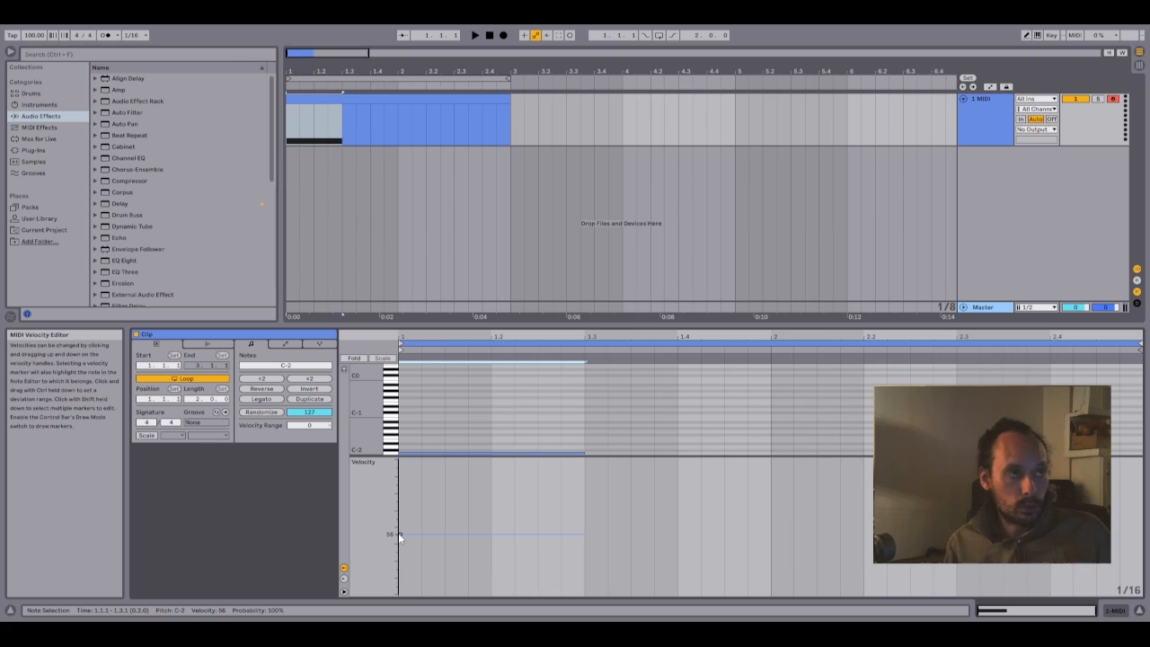
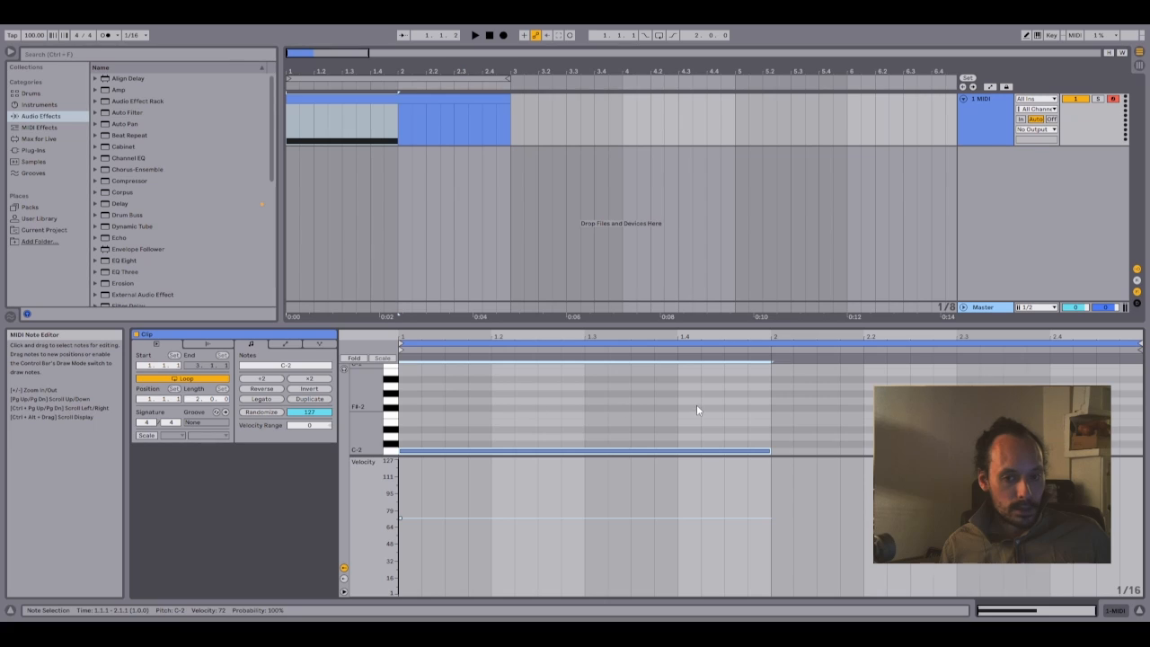
- Reduce the height of the velocity lane and lower the C-2 note's velocity to 53
{"action": "left_click_drag", "start_coordinate": [765, 414], "coordinate": [777, 493]}
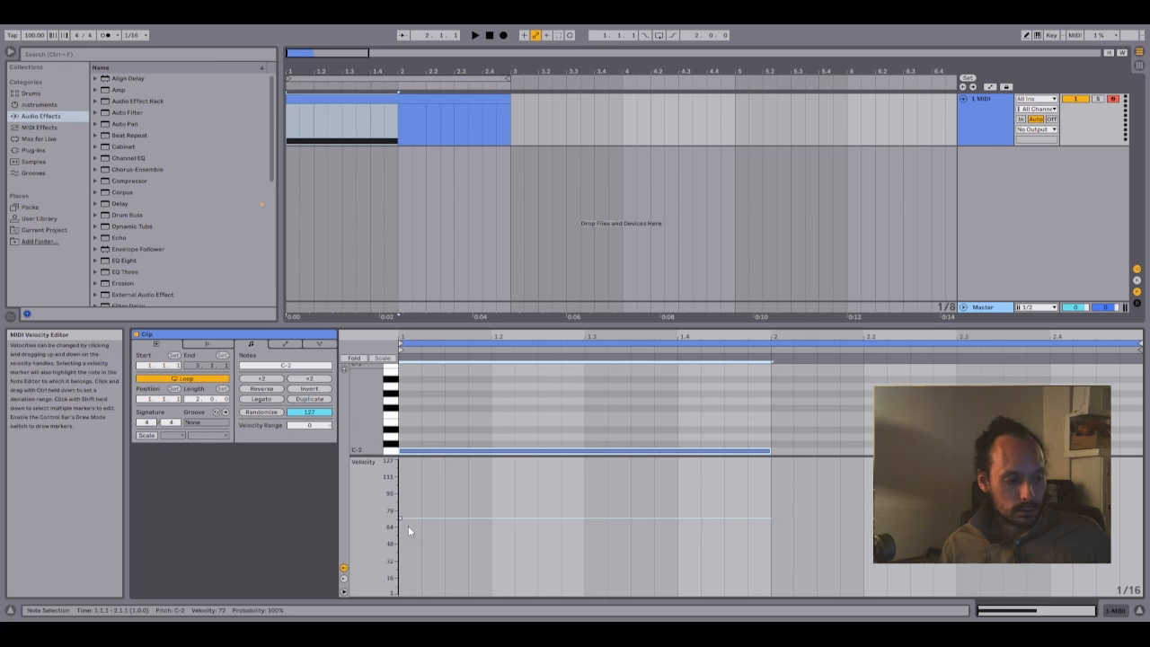
{"action": "mouse_move", "coordinate": [398, 520]}
{"action": "left_mouse_down"}
{"action": "mouse_move", "coordinate": [399, 593]}
{"action": "mouse_move", "coordinate": [400, 518]}
{"action": "left_mouse_up"}
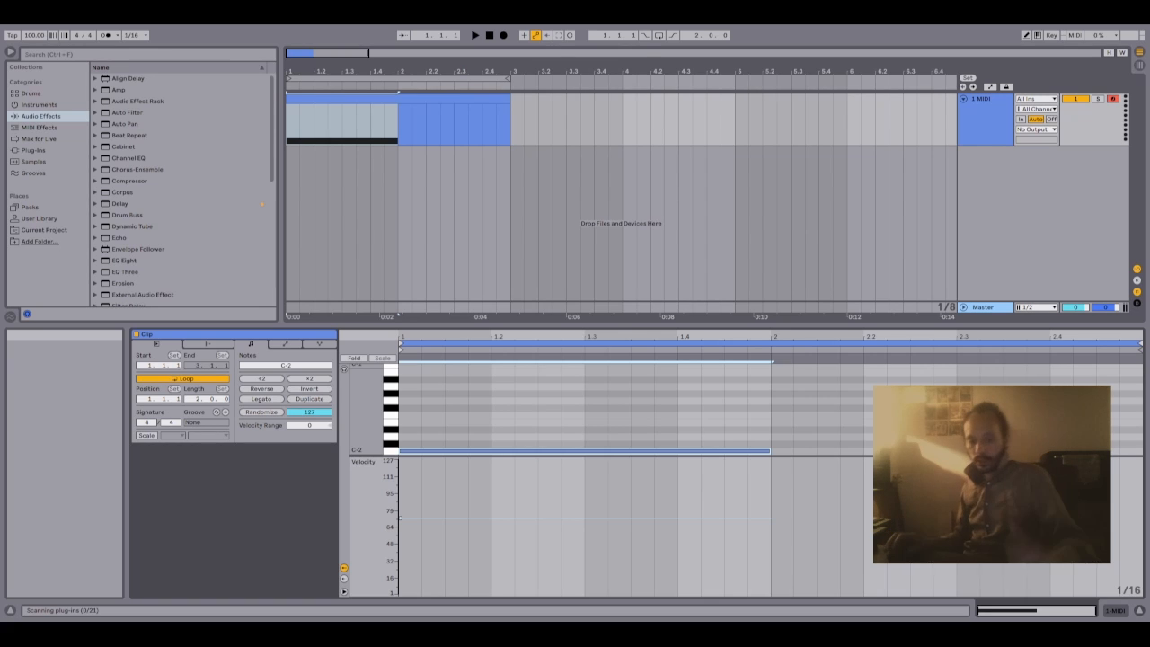
{"action": "left_click", "coordinate": [886, 422]}
{"action": "left_click_drag", "start_coordinate": [886, 455], "coordinate": [886, 507]}
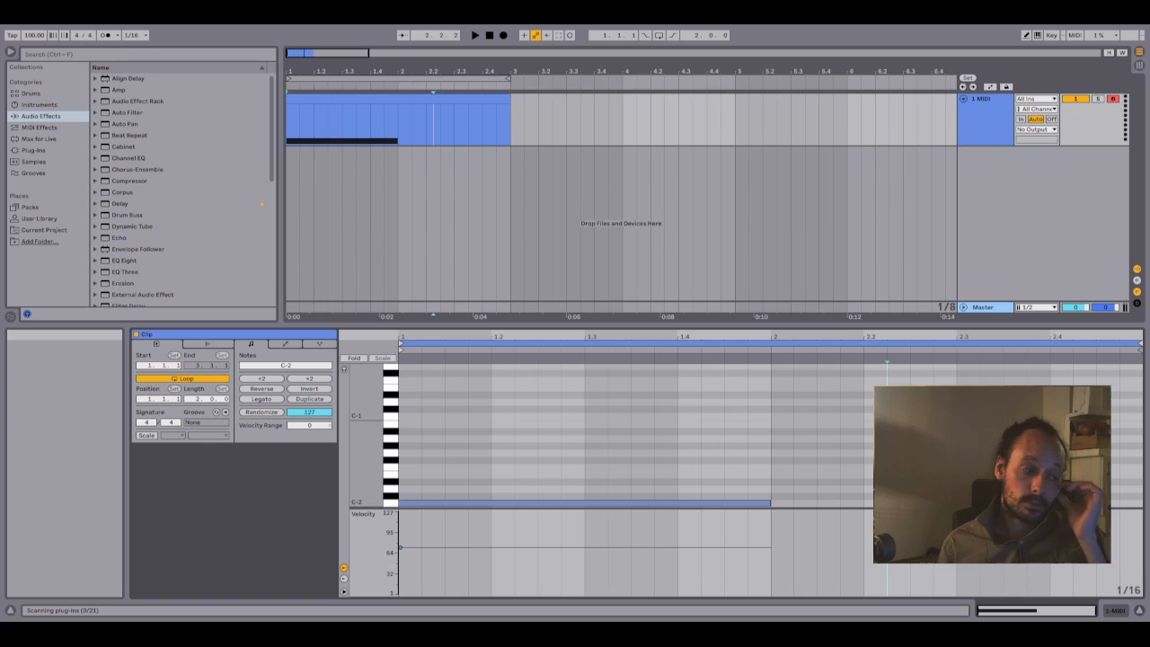
{"action": "left_click", "coordinate": [433, 502]}
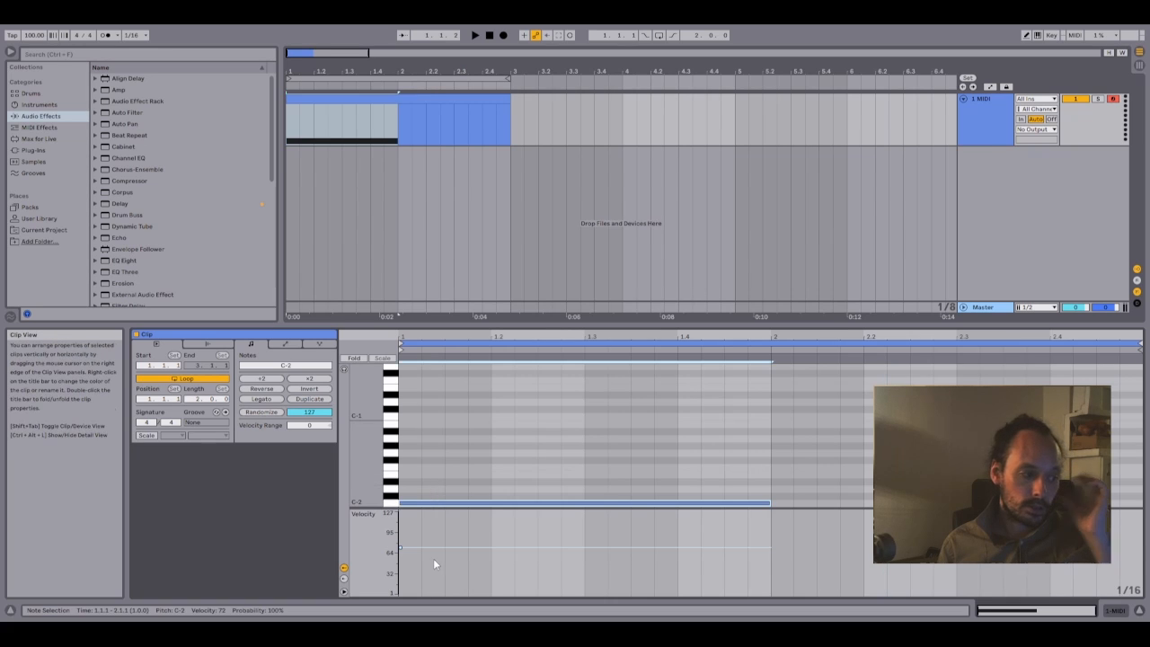
{"action": "mouse_move", "coordinate": [400, 547]}
{"action": "left_mouse_down"}
{"action": "mouse_move", "coordinate": [400, 532]}
{"action": "mouse_move", "coordinate": [404, 559]}
{"action": "left_mouse_up"}
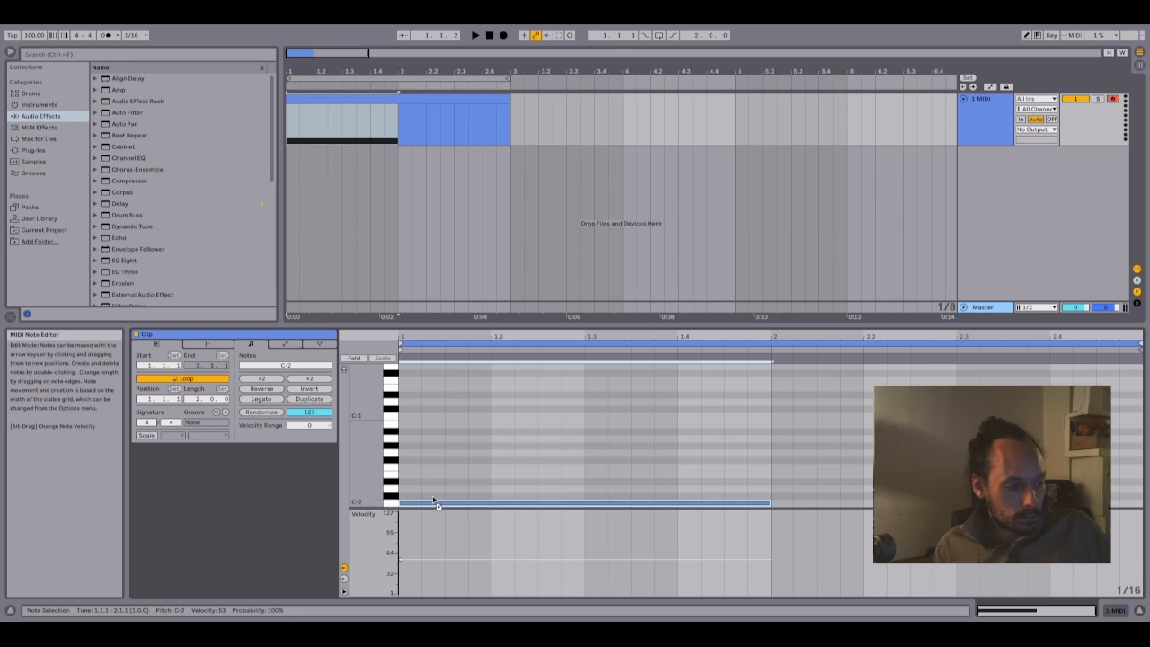
- Copy the C-2 note up to E-2 and give the notes different velocities, with C-2 at 92 and E-2 much lower
{"action": "left_click_drag", "start_coordinate": [437, 505], "coordinate": [436, 476]}
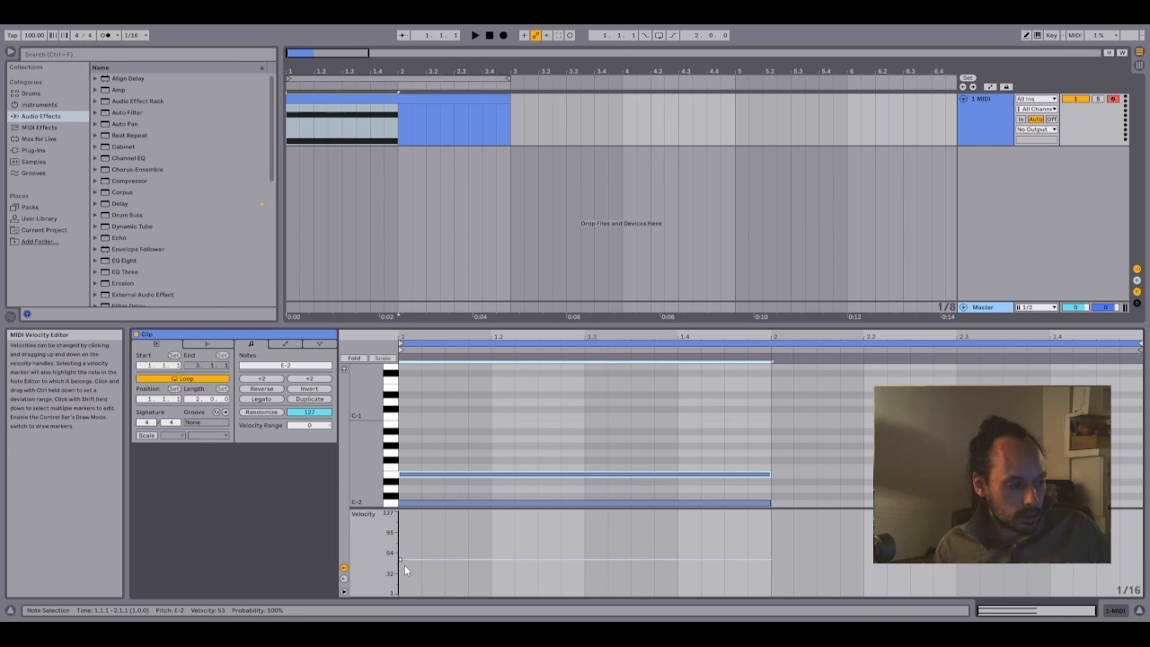
{"action": "mouse_move", "coordinate": [400, 559]}
{"action": "left_mouse_down"}
{"action": "mouse_move", "coordinate": [400, 588]}
{"action": "mouse_move", "coordinate": [424, 532]}
{"action": "left_mouse_up"}
{"action": "left_click", "coordinate": [424, 503]}
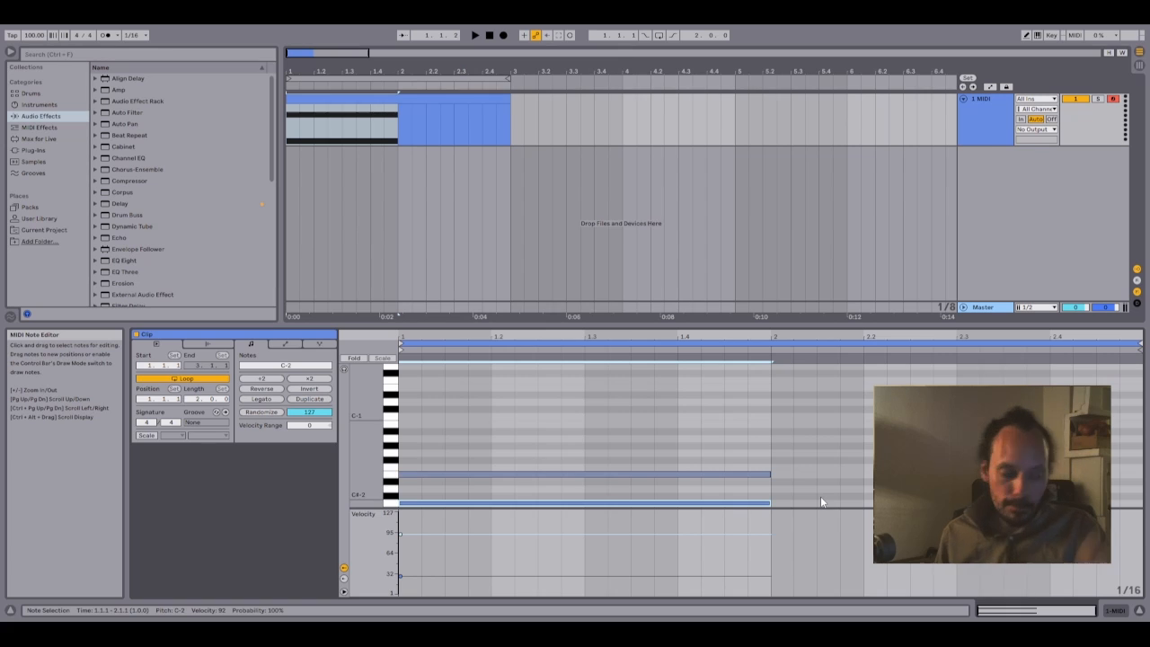
- Set the C-2 note's velocity to 127 and the E-2 note's velocity to 4
{"action": "left_click", "coordinate": [549, 450]}
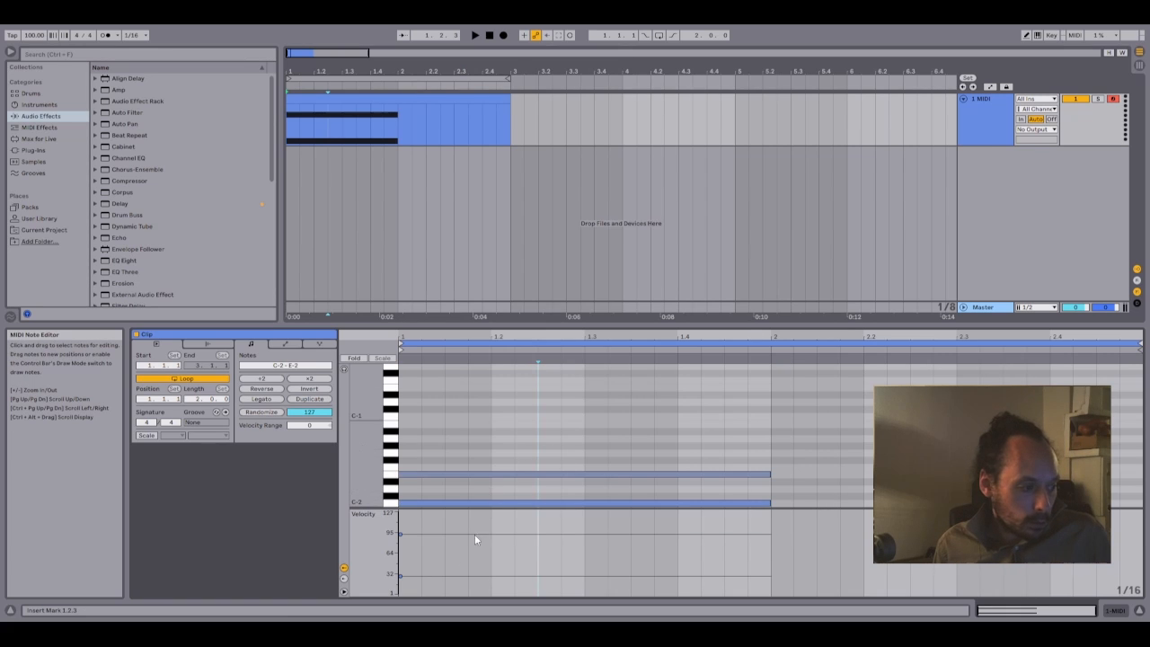
{"action": "left_click_drag", "start_coordinate": [400, 533], "coordinate": [400, 512]}
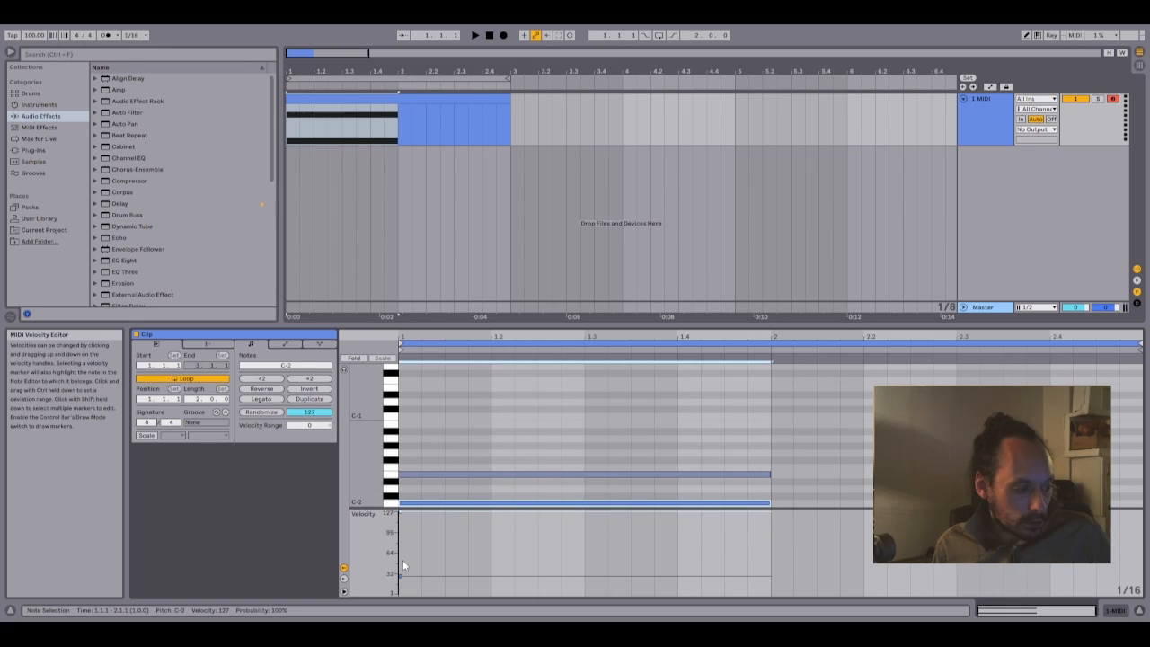
{"action": "left_click_drag", "start_coordinate": [401, 572], "coordinate": [404, 589]}
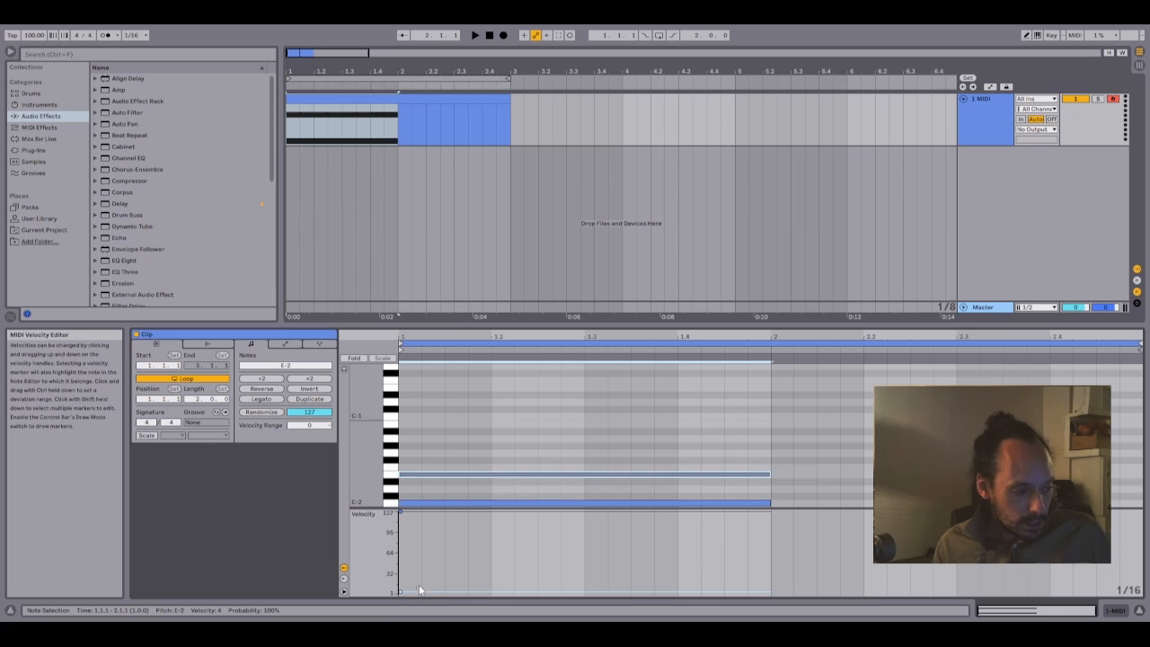
- Draw a triangular clip envelope for MIDI controller 24, rising from minimum at 1.1.1 to maximum near 1.3 and falling to minimum at 2.1
{"action": "left_click", "coordinate": [284, 344]}
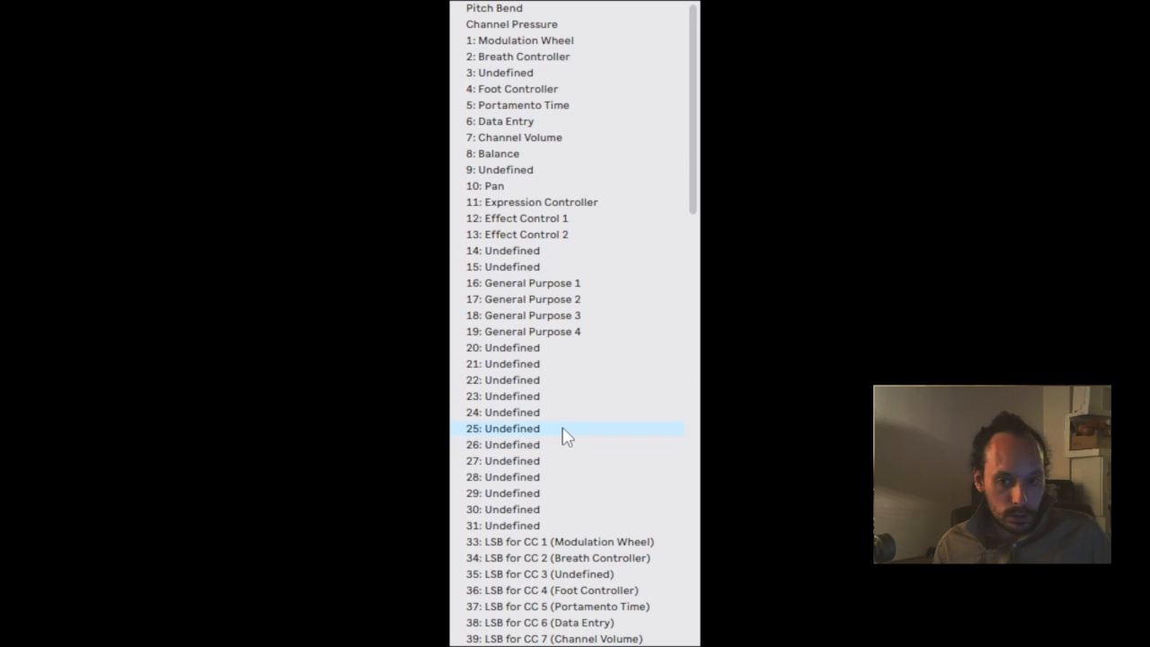
{"action": "left_click", "coordinate": [561, 413]}
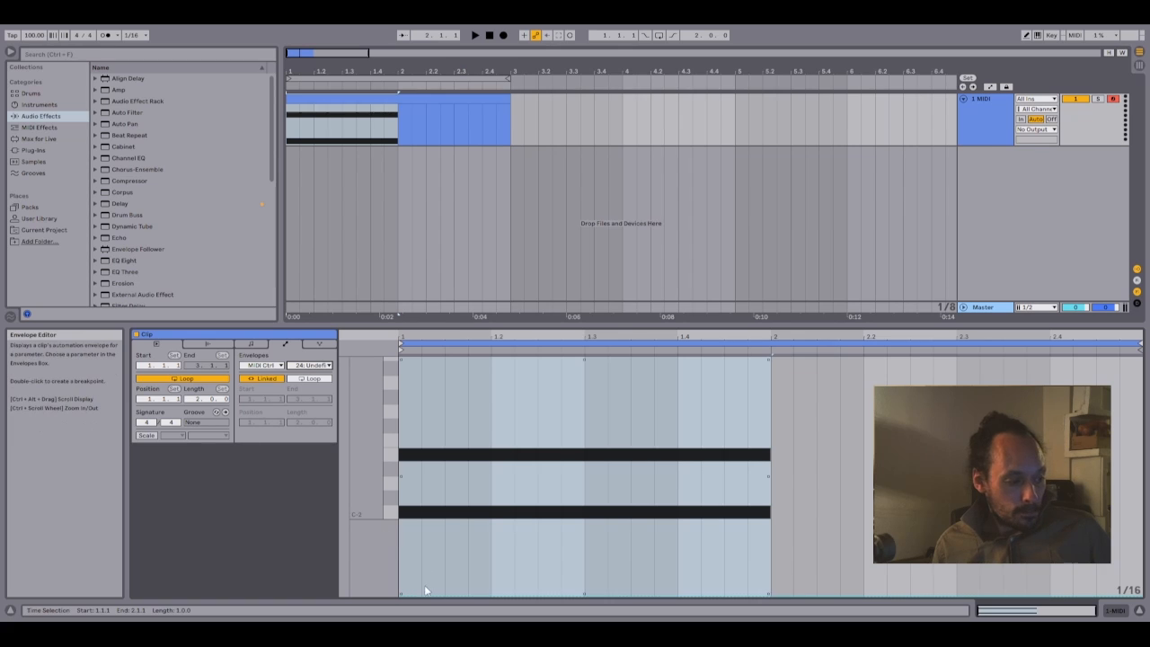
{"action": "left_click_drag", "start_coordinate": [422, 588], "coordinate": [548, 391]}
{"action": "left_click_drag", "start_coordinate": [770, 391], "coordinate": [768, 593]}
{"action": "left_click_drag", "start_coordinate": [550, 390], "coordinate": [596, 360]}
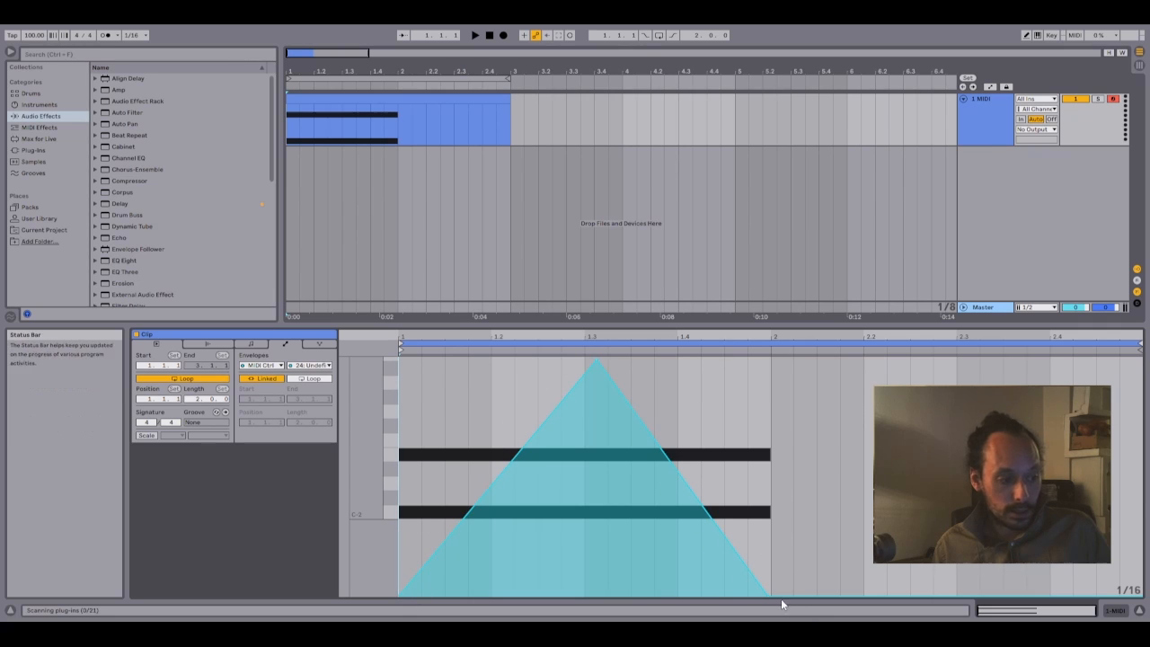
- Return to the clip's notes, lower the C-2 note's velocity to about 80 and raise the E-2 note's velocity to about 50
{"action": "left_click", "coordinate": [251, 345]}
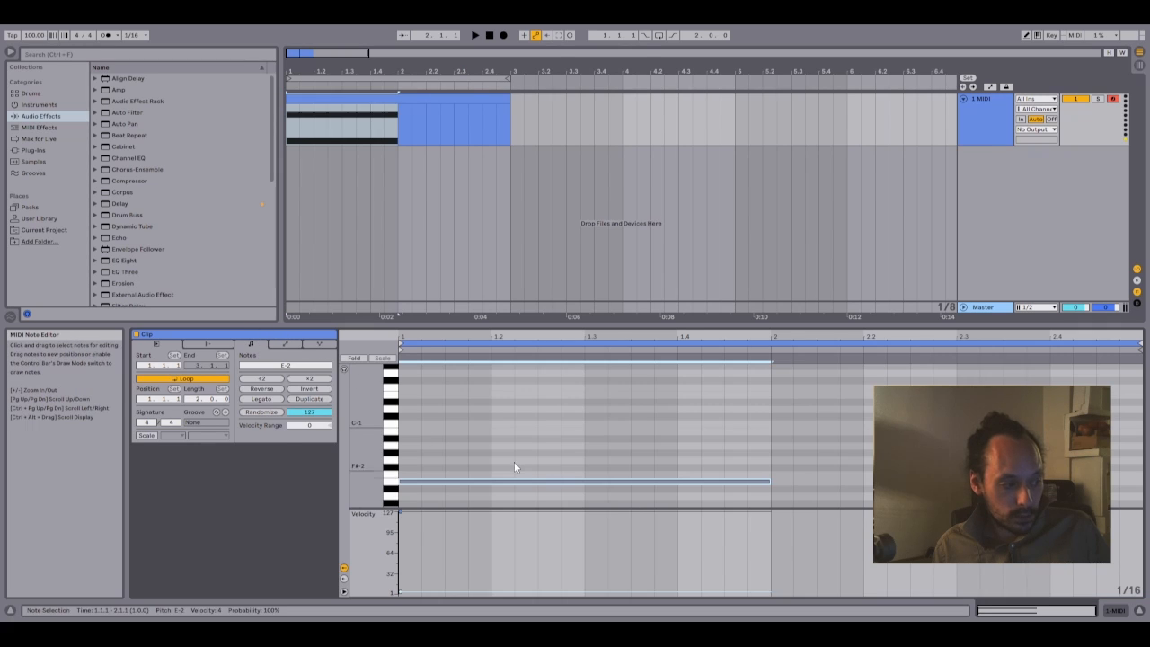
{"action": "scroll", "coordinate": [517, 463], "scroll_direction": "down", "scroll_amount": 1}
{"action": "left_click_drag", "start_coordinate": [400, 512], "coordinate": [401, 541]}
{"action": "left_click_drag", "start_coordinate": [401, 592], "coordinate": [400, 564]}
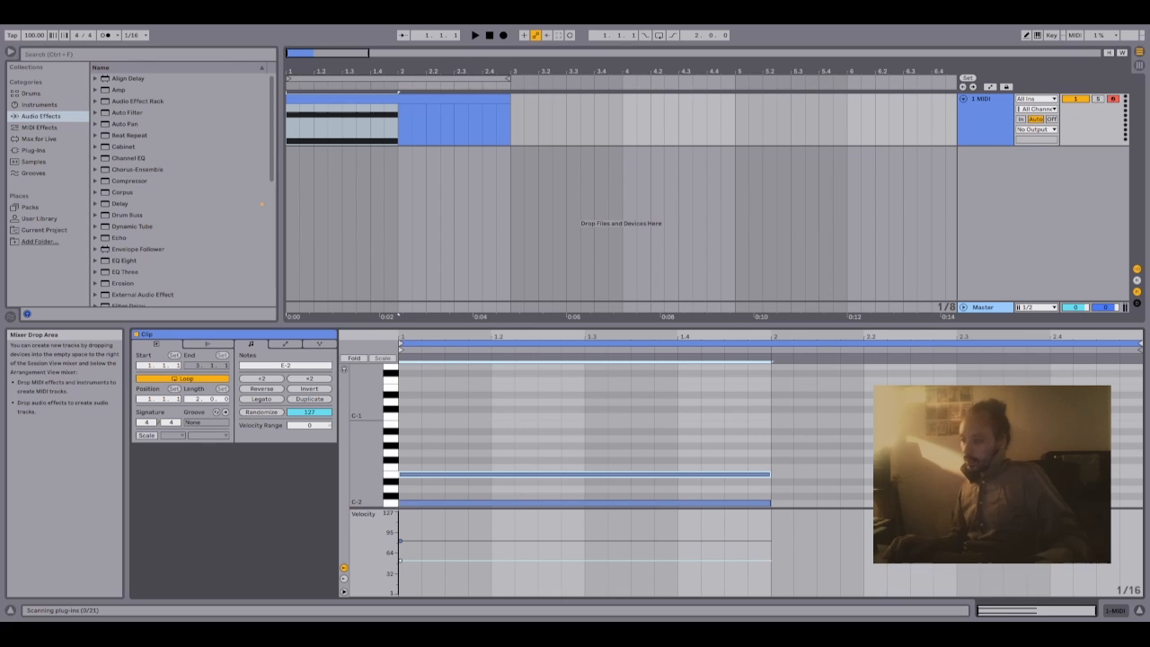
{"action": "left_click", "coordinate": [811, 423]}
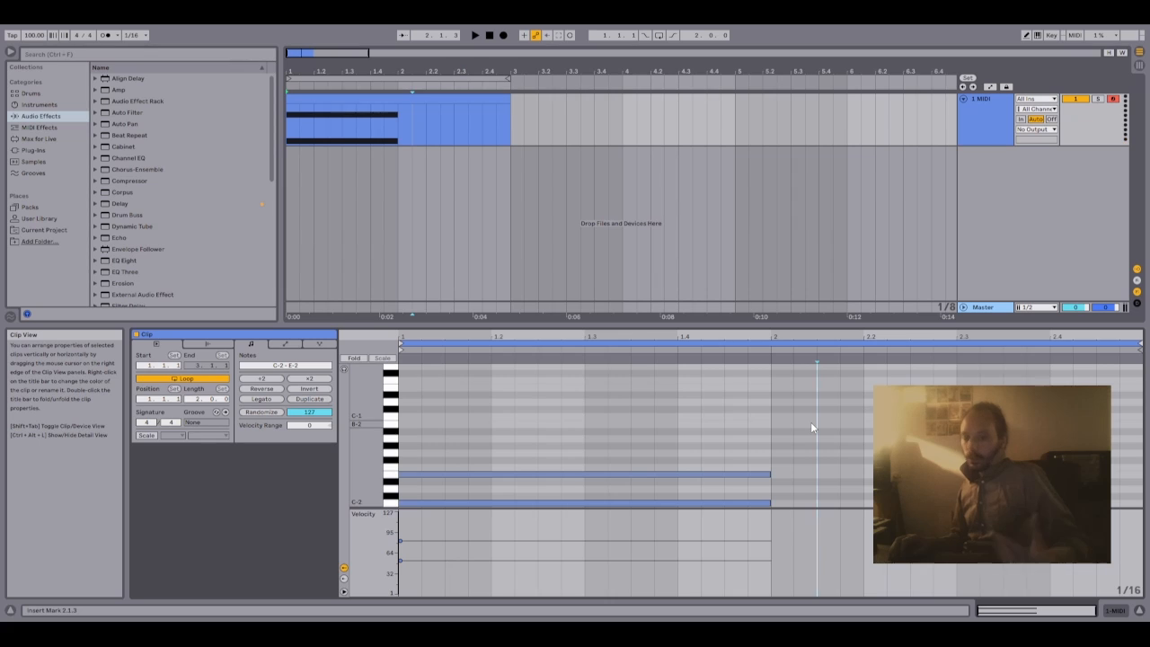
{"action": "left_click_drag", "start_coordinate": [801, 415], "coordinate": [818, 419]}
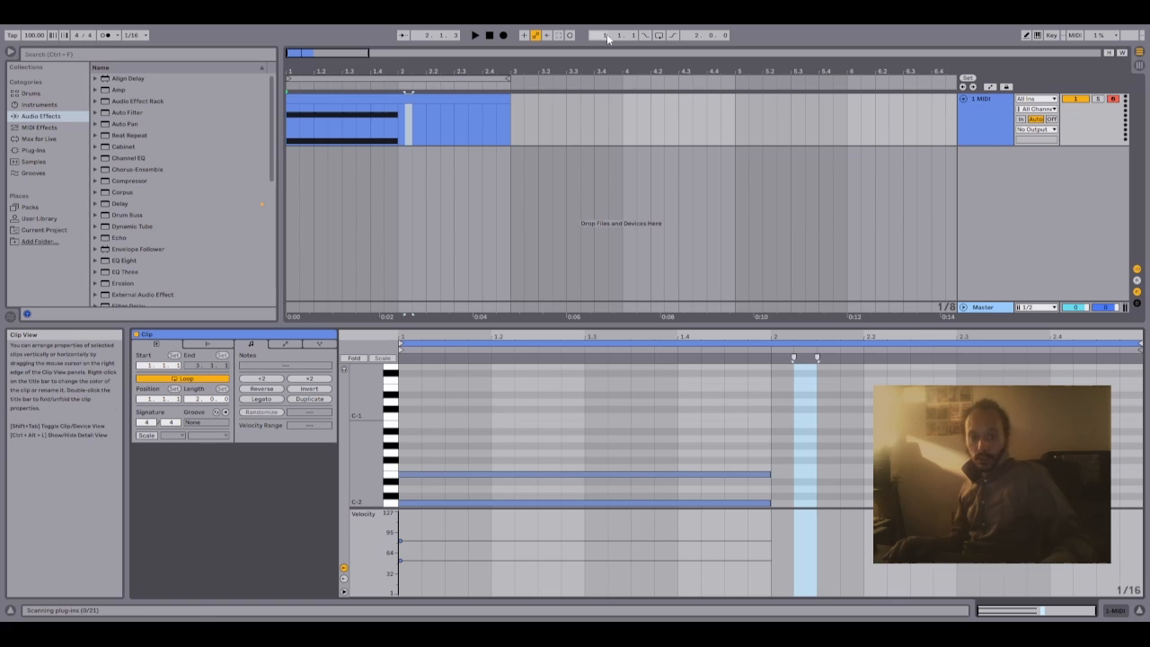
{"action": "left_click_drag", "start_coordinate": [428, 124], "coordinate": [454, 126]}
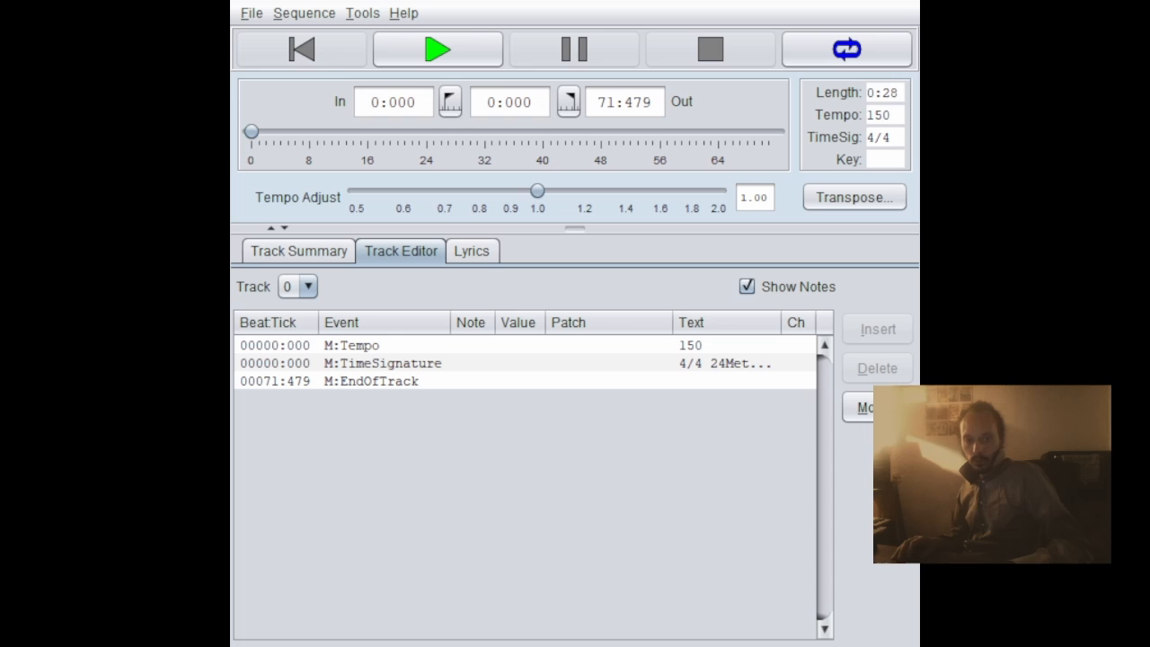
- In the MIDI file editor, view the track summary, then look at the event lists of tracks 1 and 0
{"action": "left_click", "coordinate": [304, 252]}
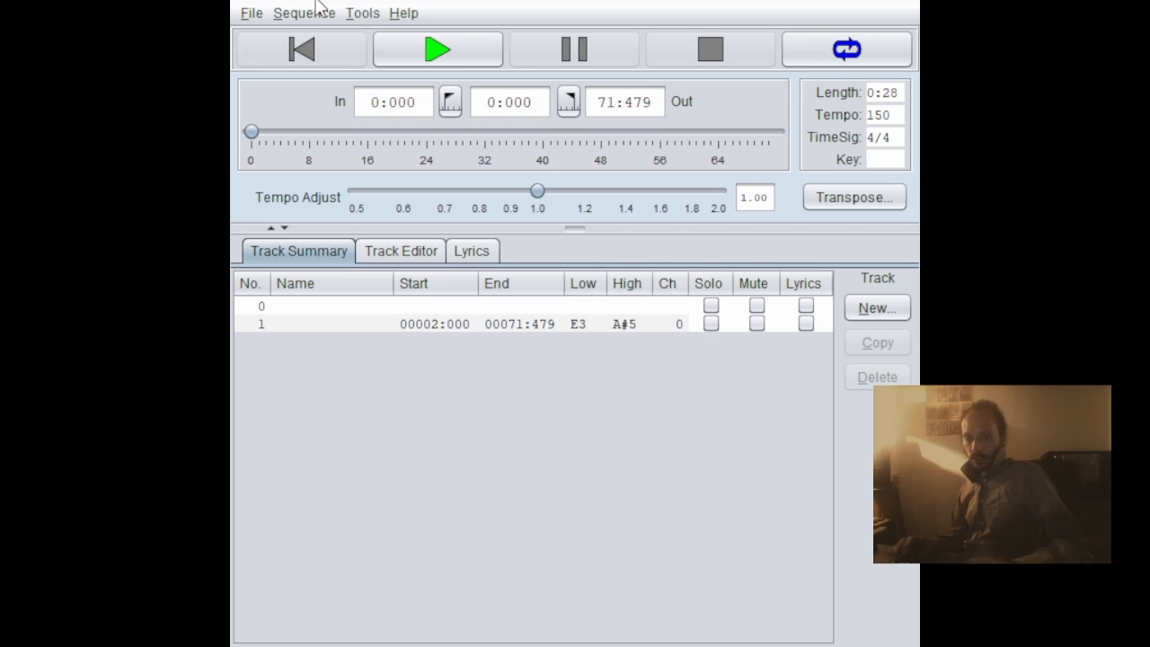
{"action": "left_click", "coordinate": [391, 261]}
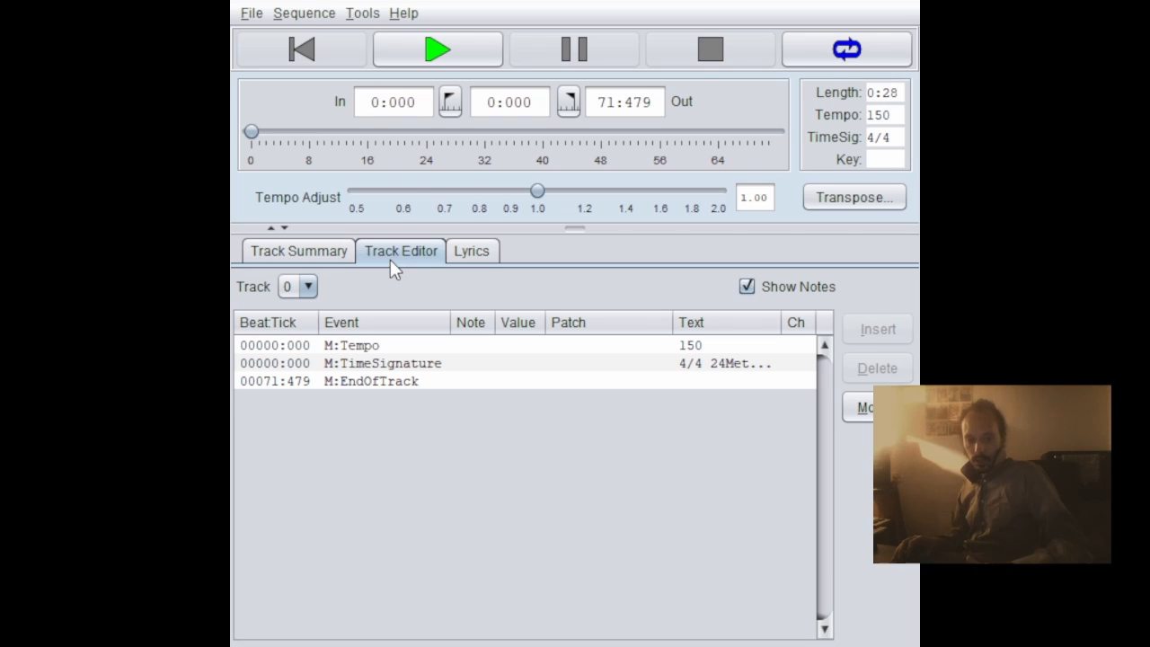
{"action": "left_click", "coordinate": [297, 286]}
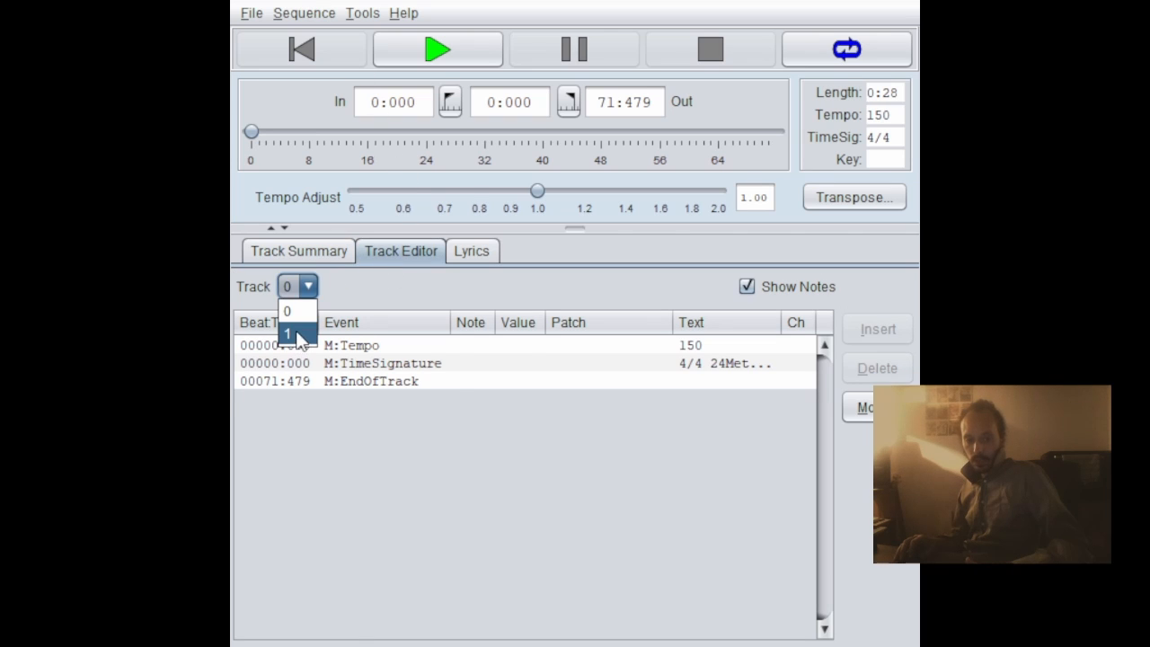
{"action": "left_click", "coordinate": [296, 335]}
{"action": "left_click", "coordinate": [299, 287]}
{"action": "left_click", "coordinate": [299, 312]}
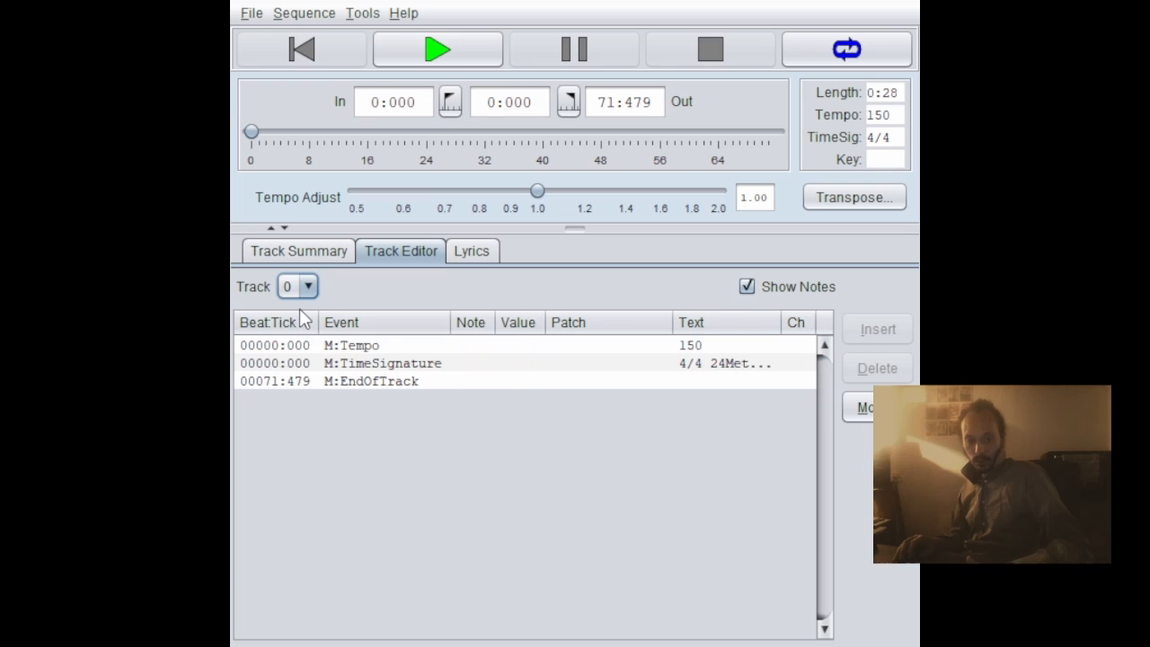
- Select the time signature event in track 0 and widen the Text column to read its details
{"action": "left_click", "coordinate": [721, 363]}
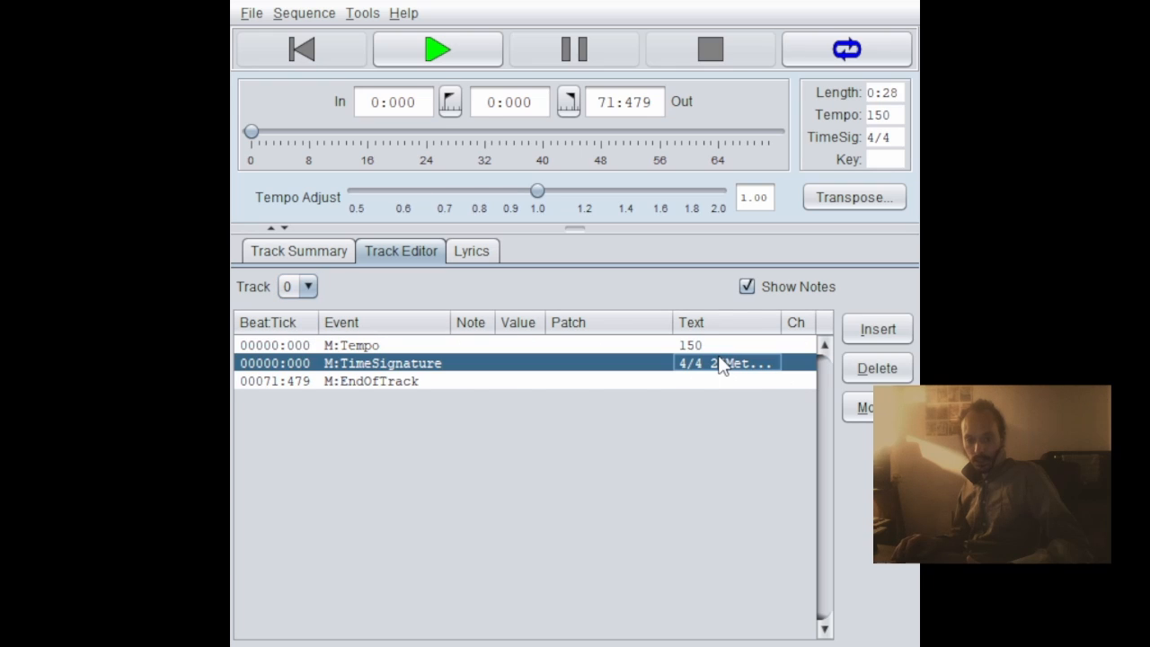
{"action": "left_click", "coordinate": [722, 346]}
{"action": "left_click", "coordinate": [726, 370]}
{"action": "left_click_drag", "start_coordinate": [672, 322], "coordinate": [635, 321]}
{"action": "left_click_drag", "start_coordinate": [750, 323], "coordinate": [772, 323]}
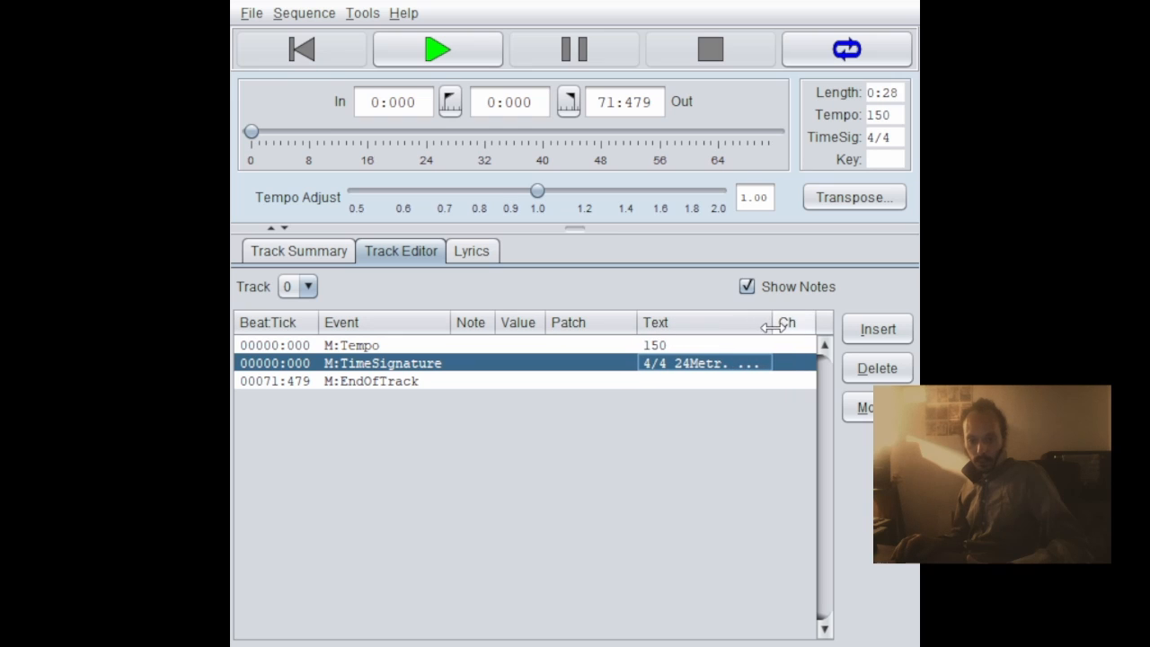
- Show track 1's events and step through its first five note-on and note-off events
{"action": "left_click", "coordinate": [293, 284]}
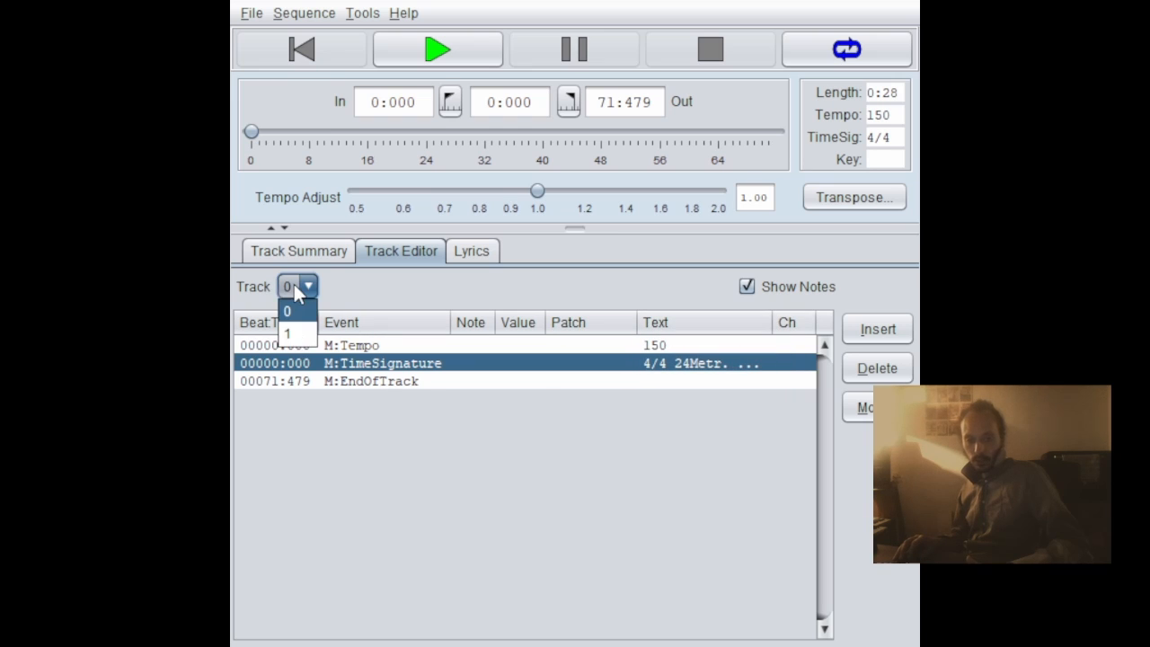
{"action": "left_click", "coordinate": [296, 335]}
{"action": "left_click", "coordinate": [409, 348]}
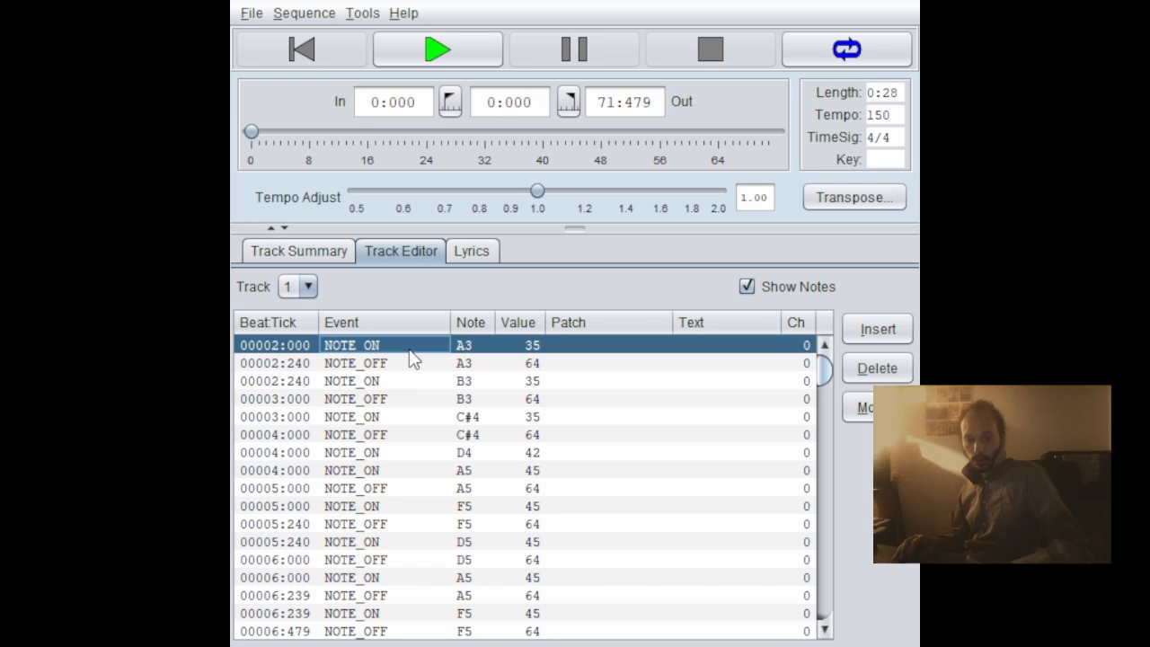
{"action": "left_click", "coordinate": [413, 367]}
{"action": "left_click", "coordinate": [409, 383]}
{"action": "left_click", "coordinate": [411, 401]}
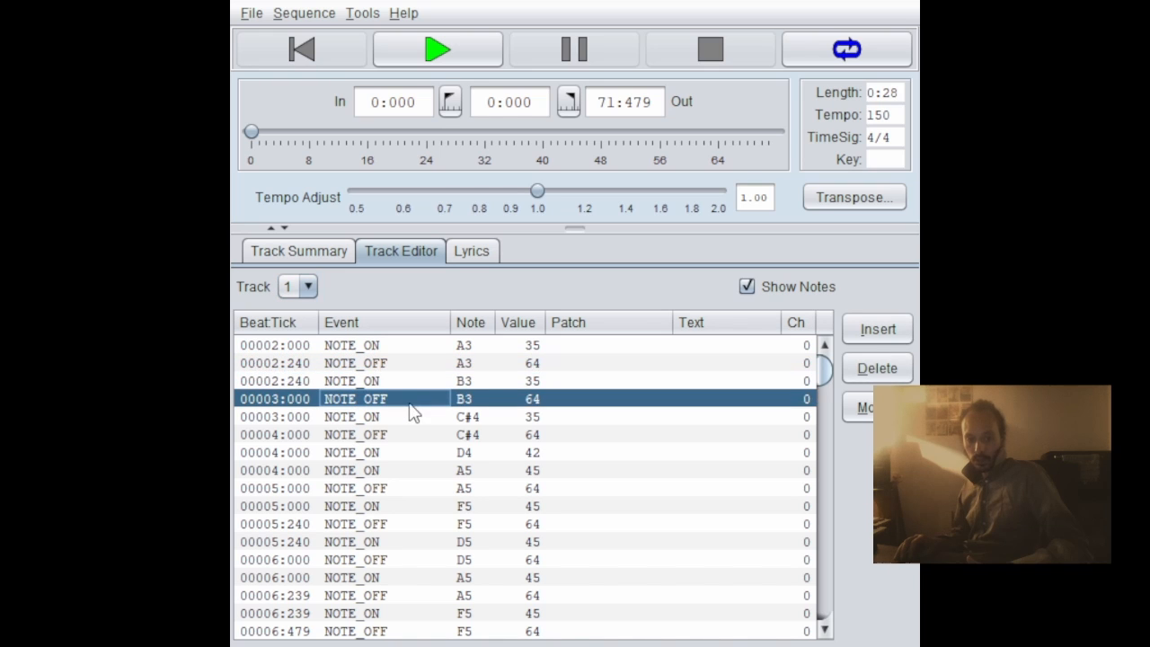
{"action": "left_click", "coordinate": [410, 417]}
- Examine the beat positions, notes and values throughout track 1's event list, highlighting the F5 NOTE_OFF at 00006:479 and the G5 NOTE_ON at 00013:479
{"action": "scroll", "coordinate": [403, 440], "scroll_direction": "down", "scroll_amount": 2}
{"action": "scroll", "coordinate": [402, 442], "scroll_direction": "down", "scroll_amount": 2}
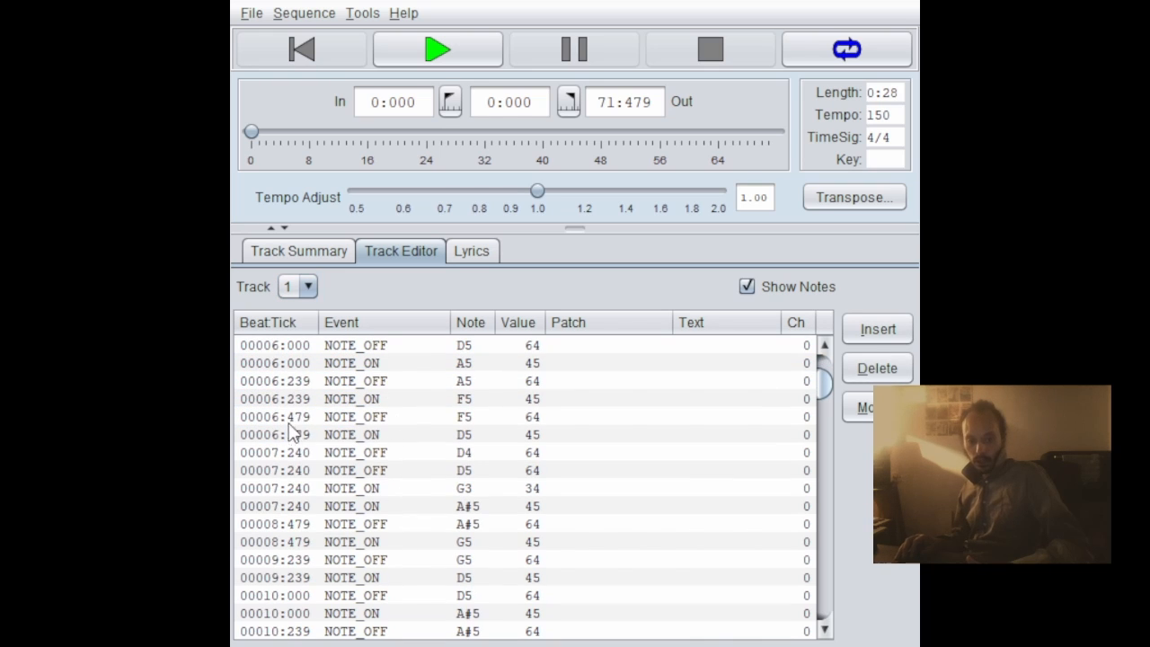
{"action": "left_click", "coordinate": [293, 417]}
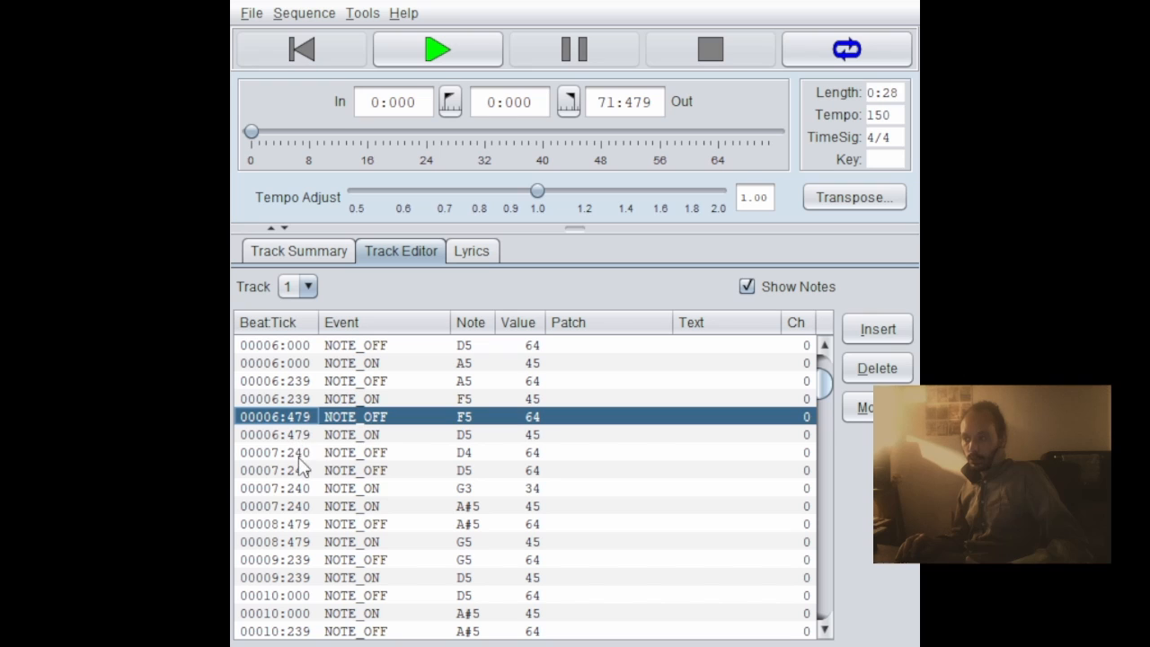
{"action": "scroll", "coordinate": [316, 537], "scroll_direction": "down", "scroll_amount": 4}
{"action": "scroll", "coordinate": [394, 484], "scroll_direction": "down", "scroll_amount": 20}
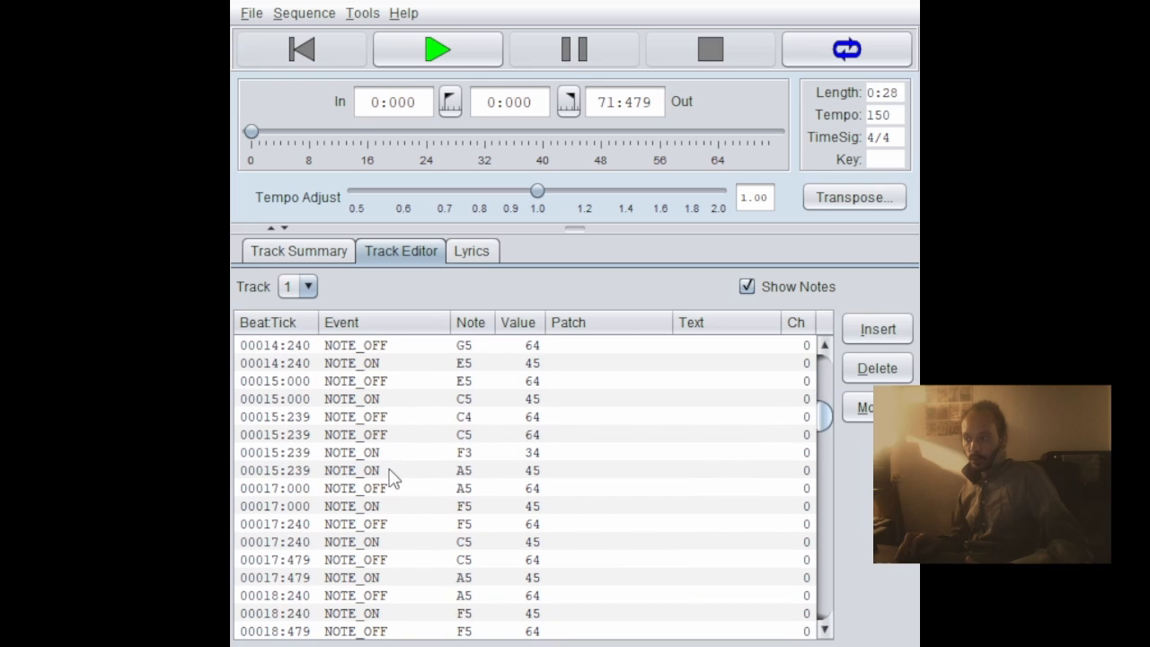
{"action": "scroll", "coordinate": [395, 503], "scroll_direction": "down", "scroll_amount": 20}
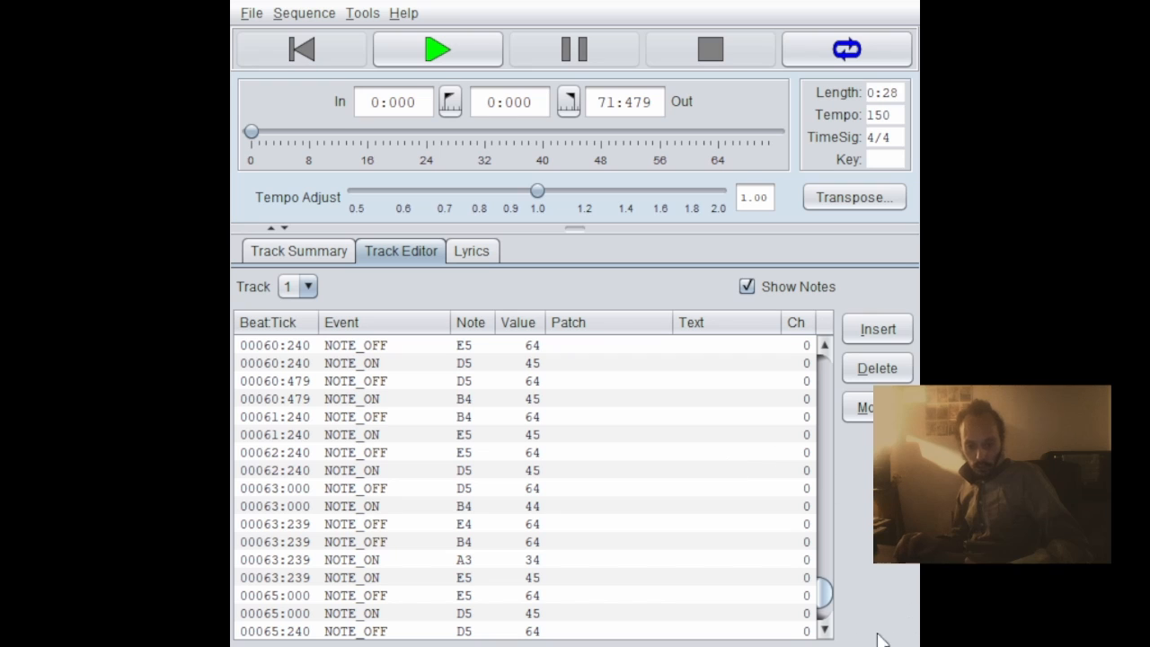
{"action": "scroll", "coordinate": [823, 597], "scroll_direction": "down", "scroll_amount": 3}
{"action": "scroll", "coordinate": [528, 500], "scroll_direction": "up", "scroll_amount": 20}
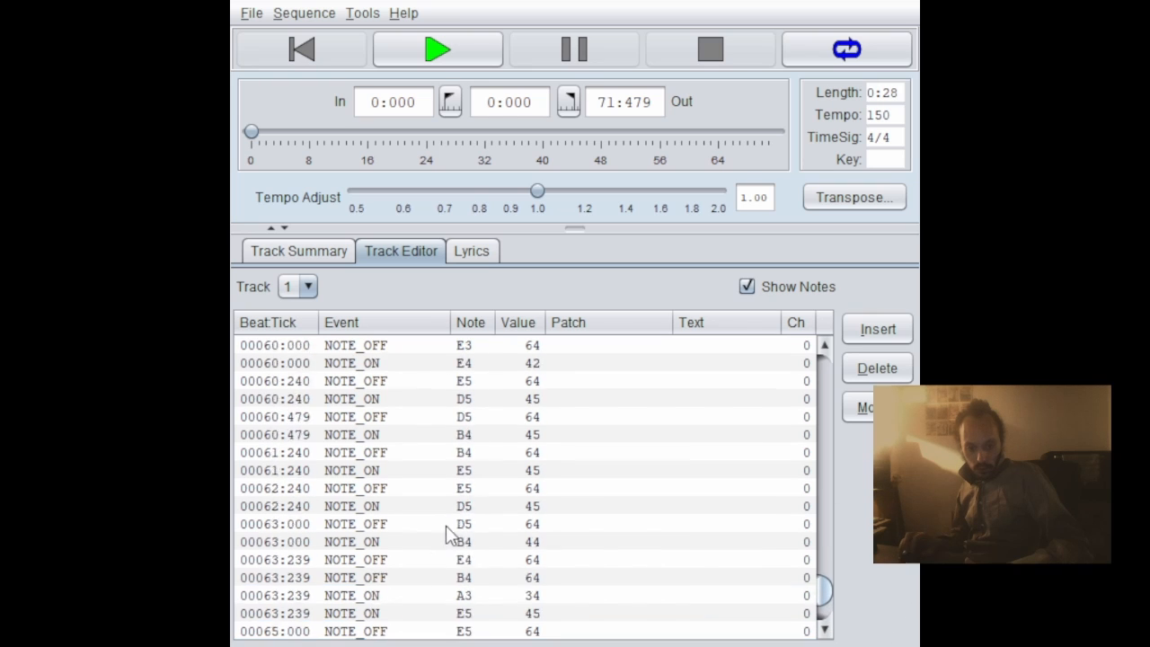
{"action": "scroll", "coordinate": [528, 500], "scroll_direction": "up", "scroll_amount": 15}
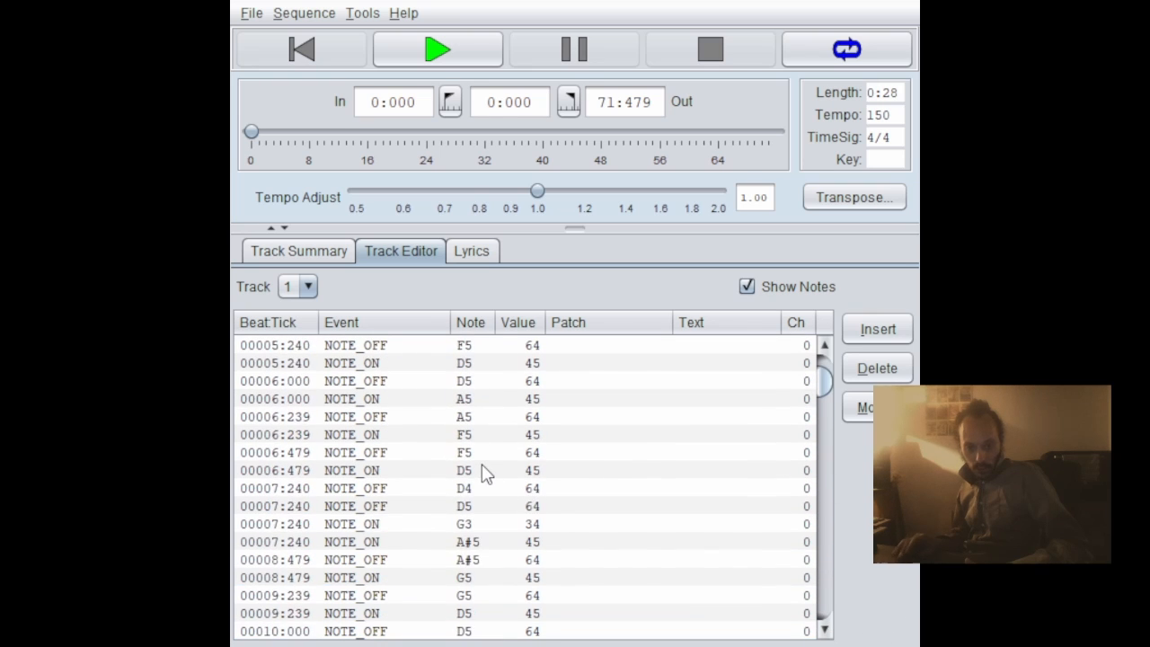
{"action": "scroll", "coordinate": [517, 456], "scroll_direction": "down", "scroll_amount": 10}
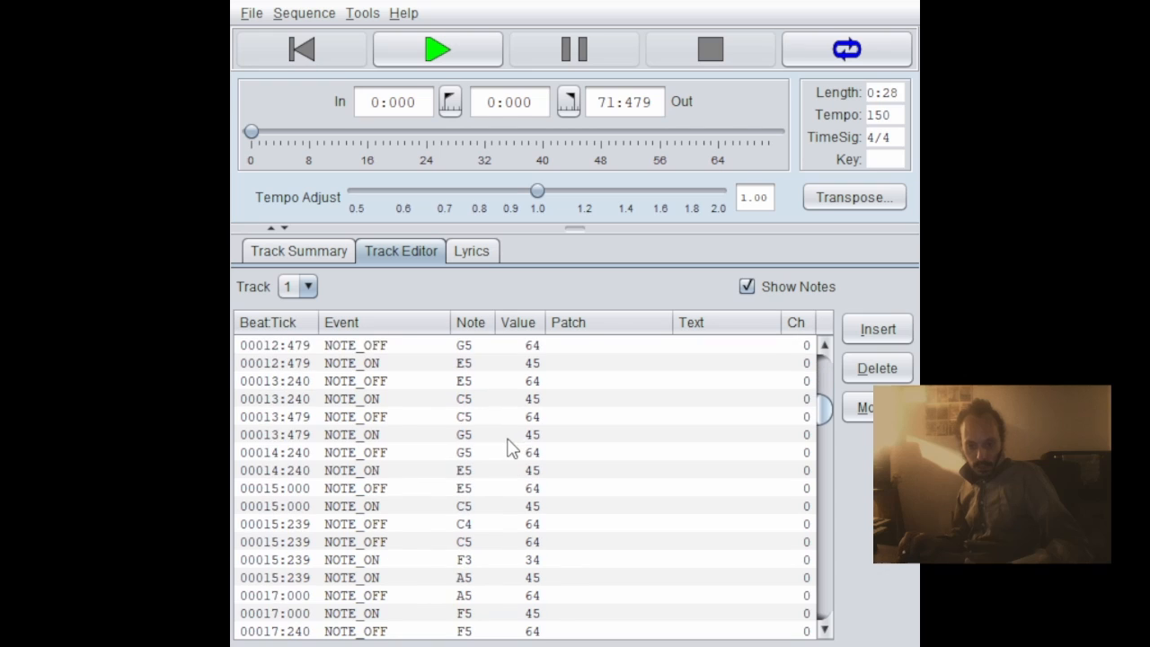
{"action": "left_click", "coordinate": [508, 438]}
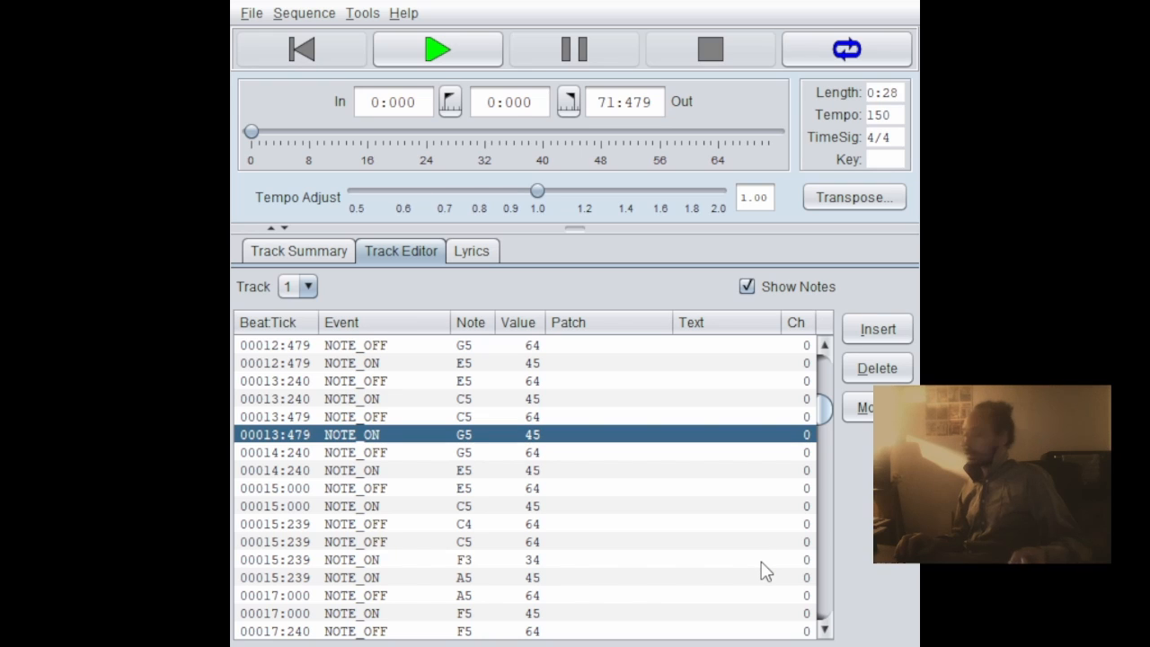
- Go back to the early events of track 1 and compare B3's NOTE_ON at 00002:240 with its NOTE_OFF at 00003:000
{"action": "key", "text": "alt+Tab"}
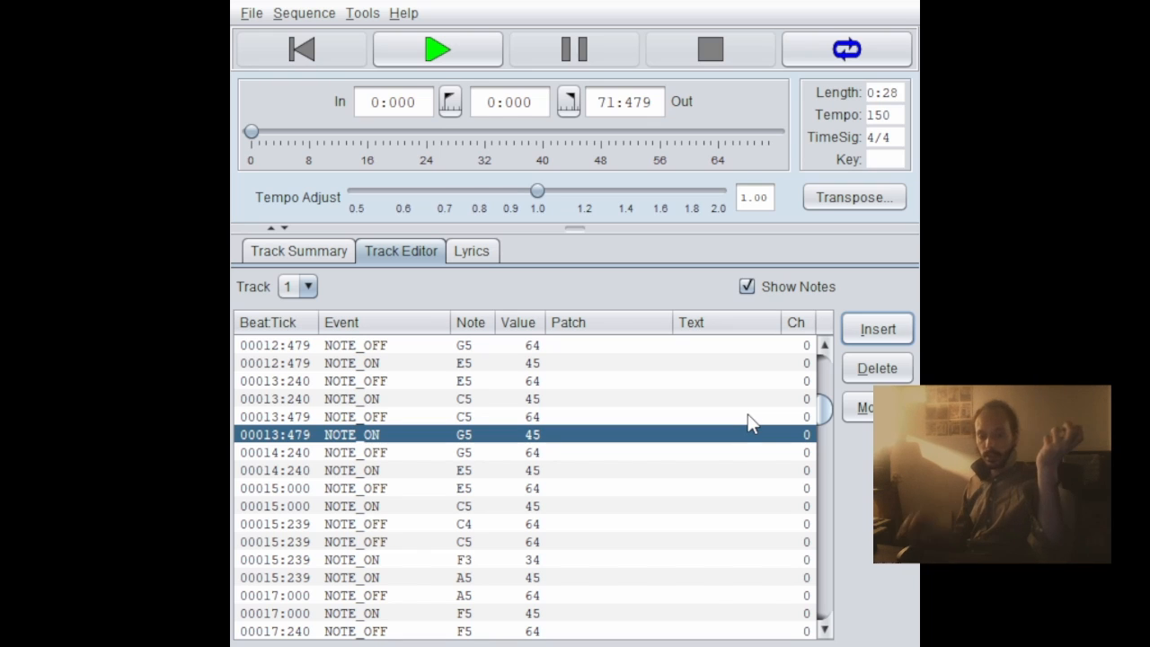
{"action": "scroll", "coordinate": [398, 452], "scroll_direction": "up", "scroll_amount": 7}
{"action": "scroll", "coordinate": [422, 449], "scroll_direction": "up", "scroll_amount": 6}
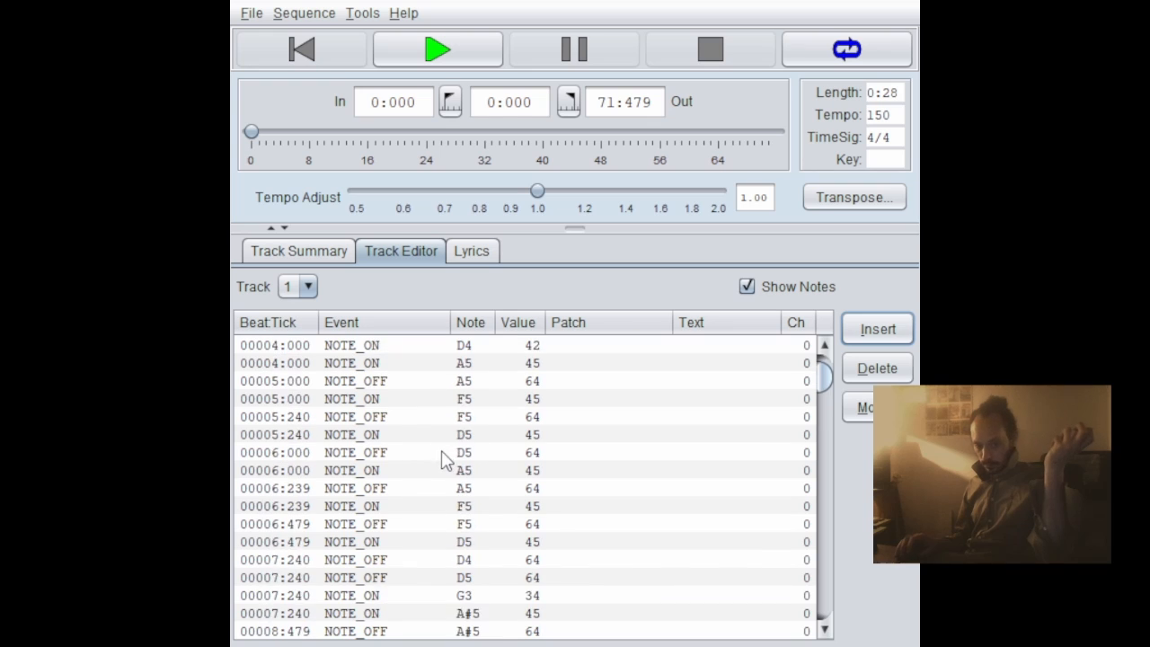
{"action": "left_click", "coordinate": [388, 402]}
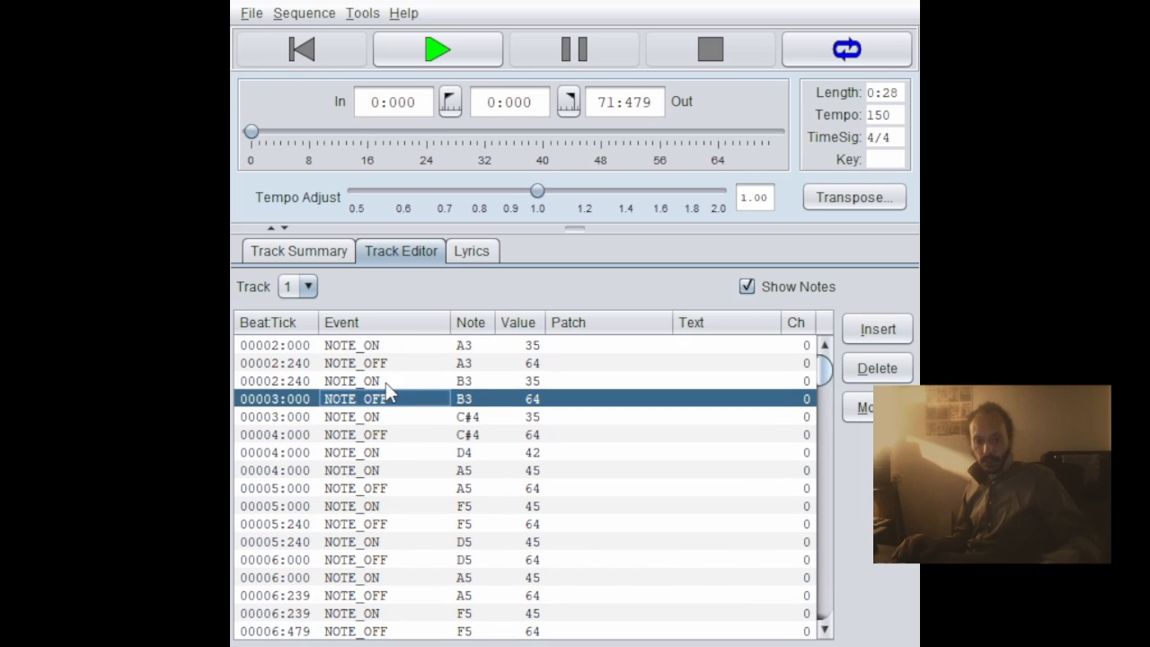
{"action": "key", "text": "Up"}
{"action": "left_click", "coordinate": [388, 402]}
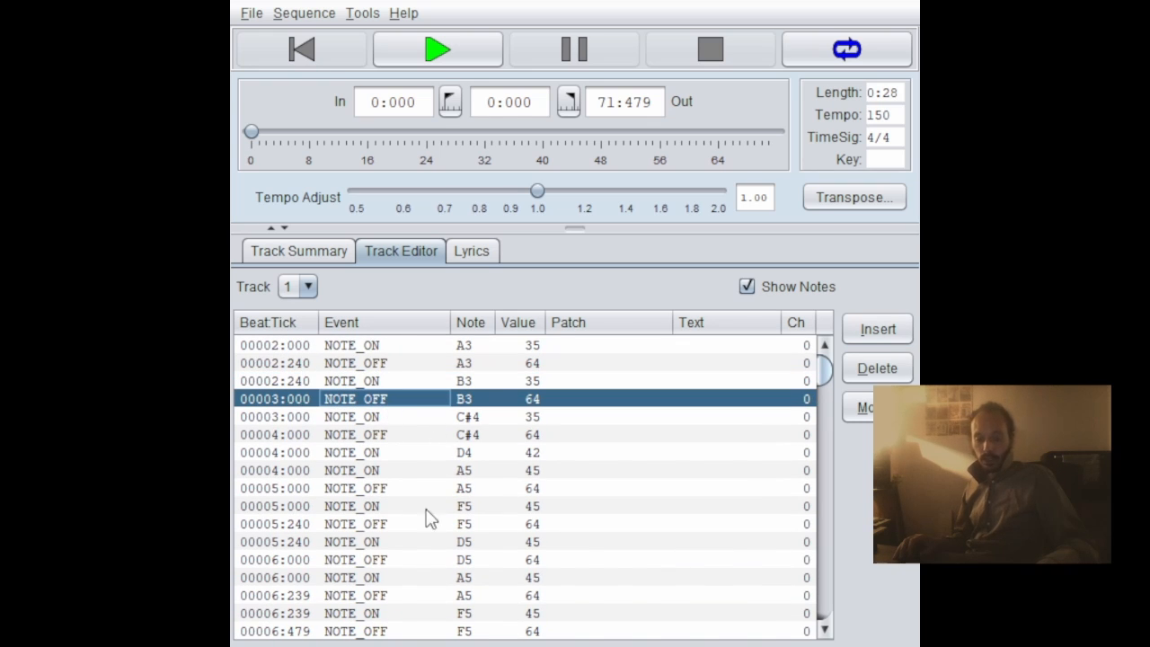
{"action": "left_click", "coordinate": [879, 408]}
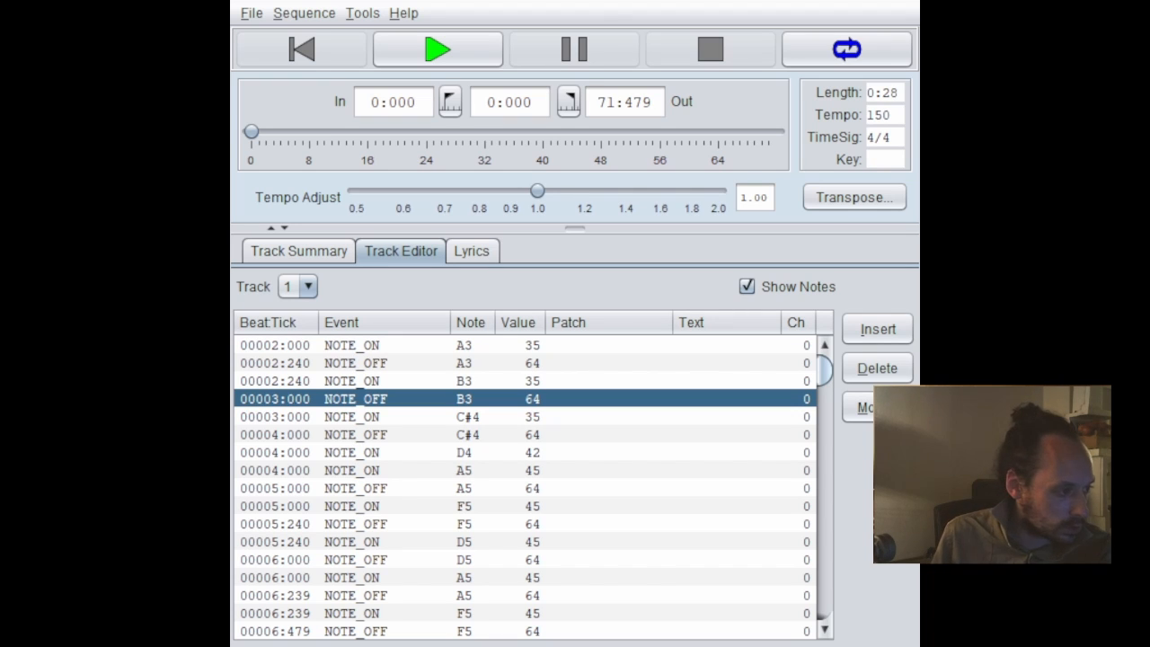
- Insert B3 NOTE_ON events with value 127 at 00003:000 and 00002:240 in track 1
{"action": "left_click", "coordinate": [423, 385]}
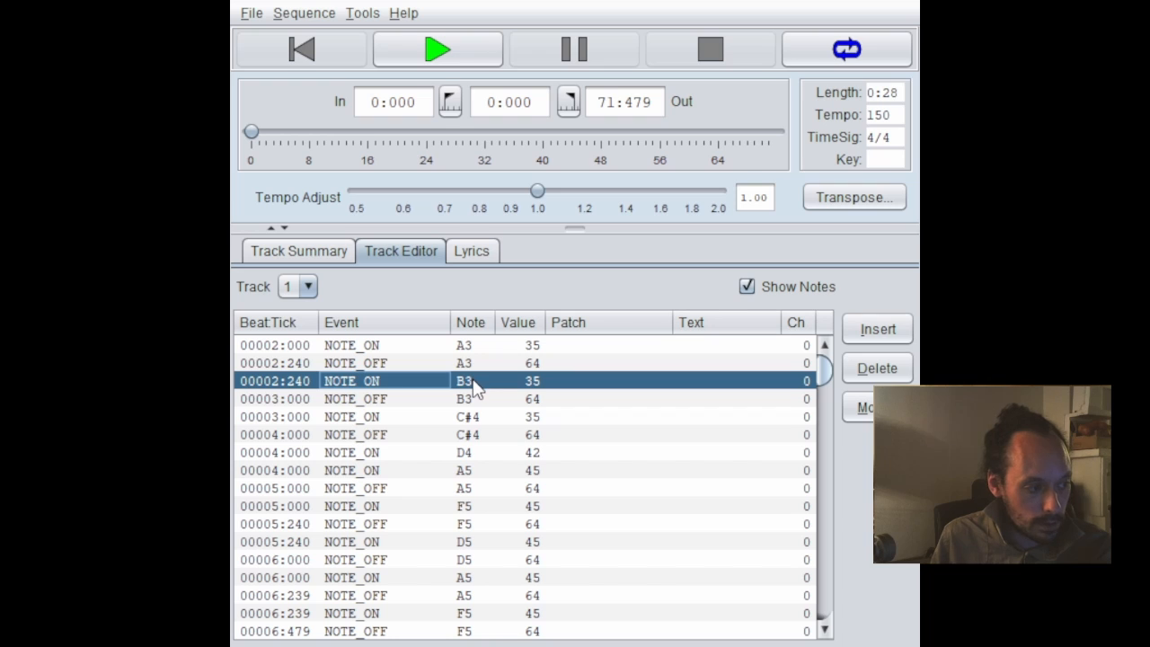
{"action": "left_click", "coordinate": [373, 401]}
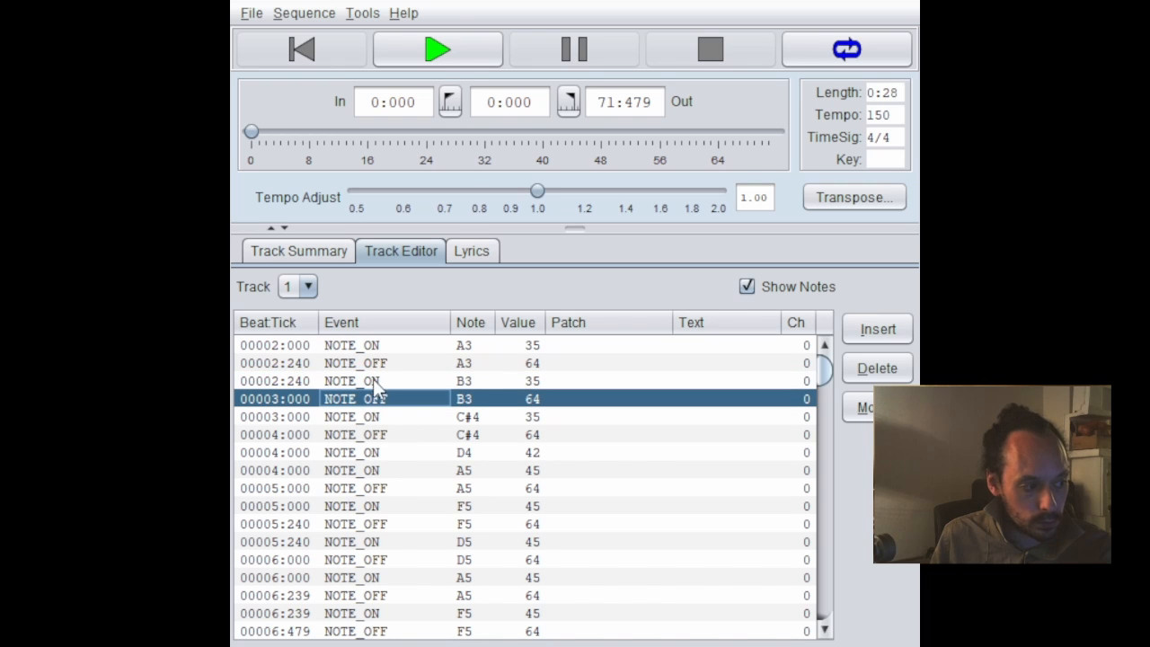
{"action": "left_click", "coordinate": [887, 334]}
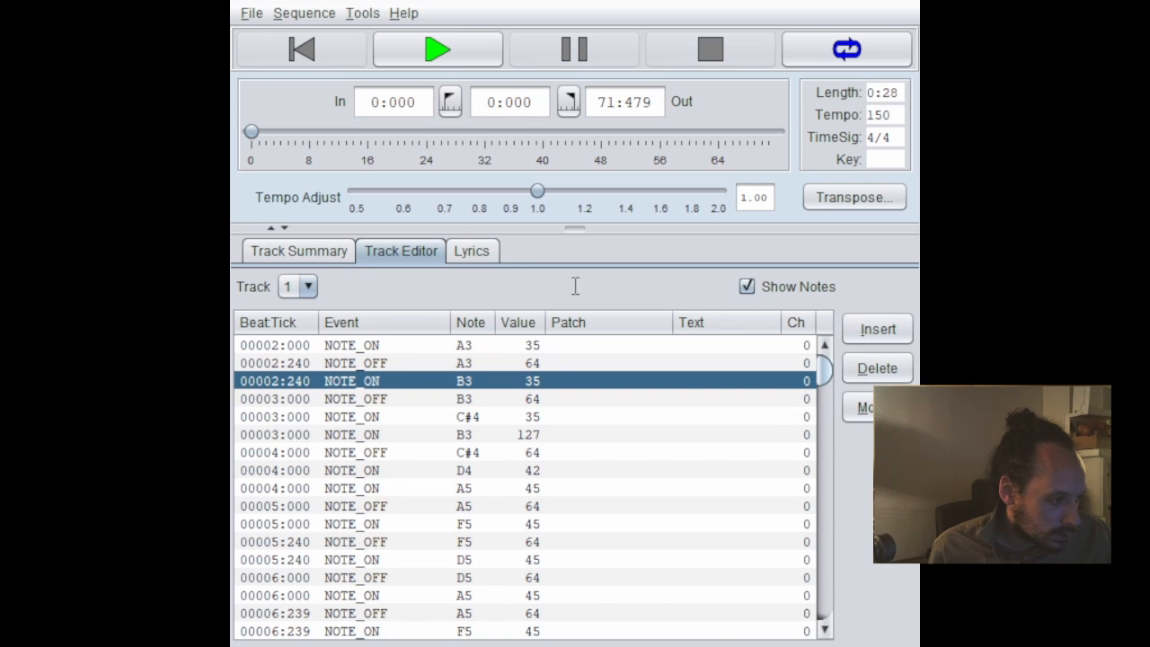
{"action": "left_click", "coordinate": [601, 627]}
{"action": "left_click", "coordinate": [666, 634]}
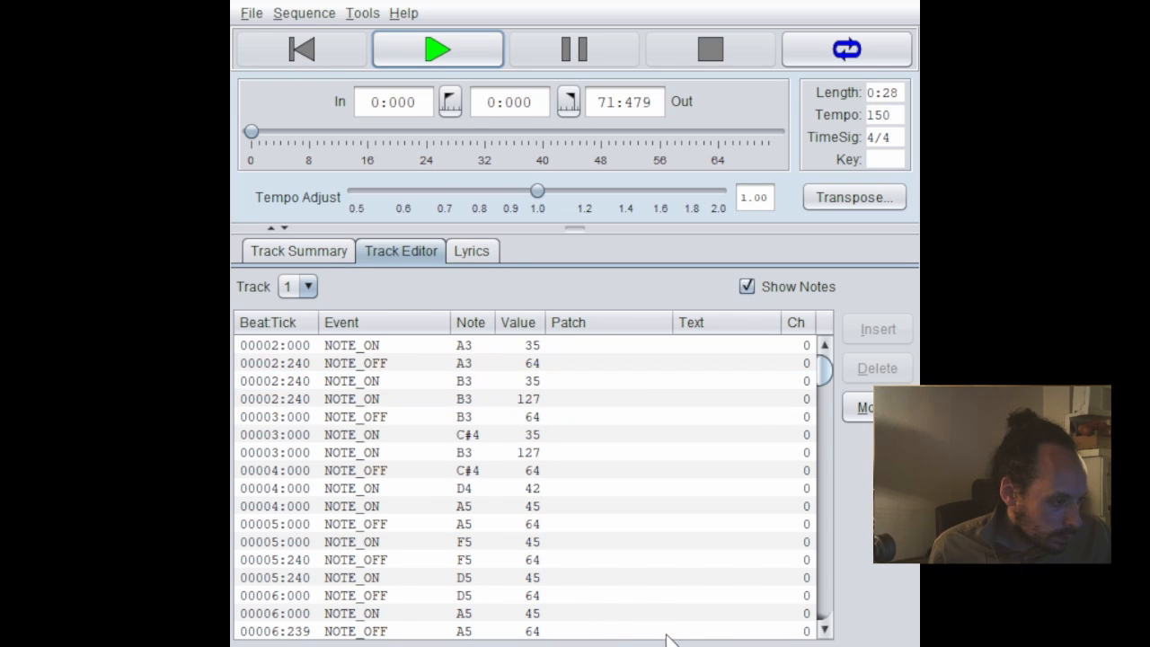
- Compare the two B3 NOTE_ON events at 00002:240, the inserted one with value 127 and the original one
{"action": "left_click", "coordinate": [535, 399]}
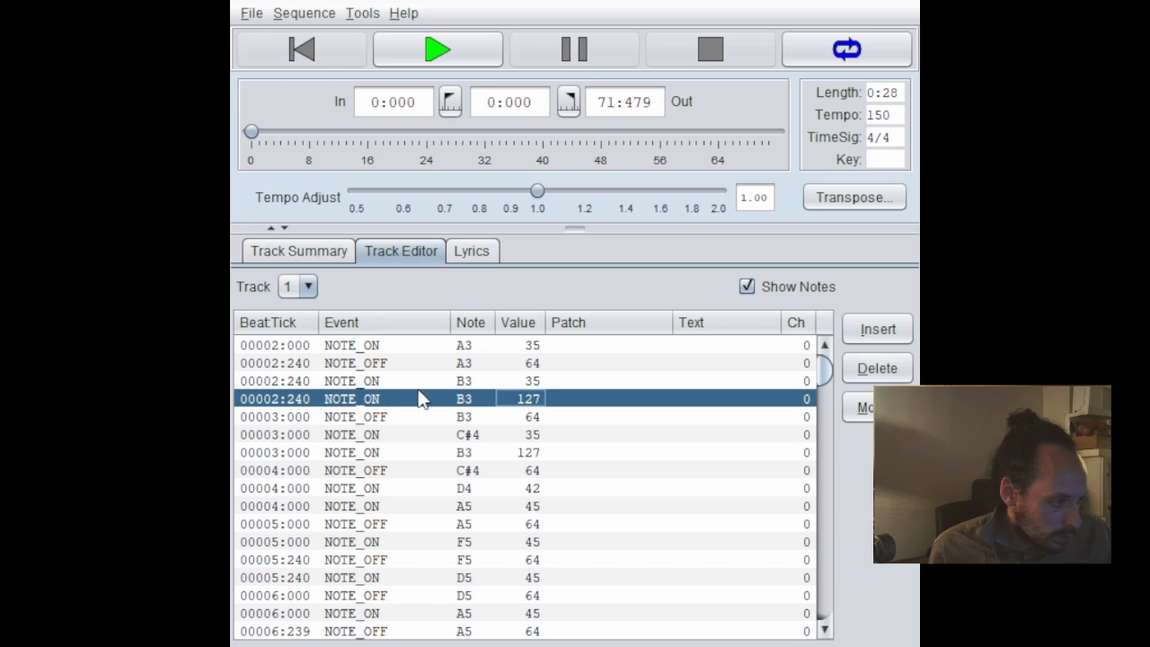
{"action": "left_click", "coordinate": [370, 382]}
{"action": "left_click", "coordinate": [371, 397]}
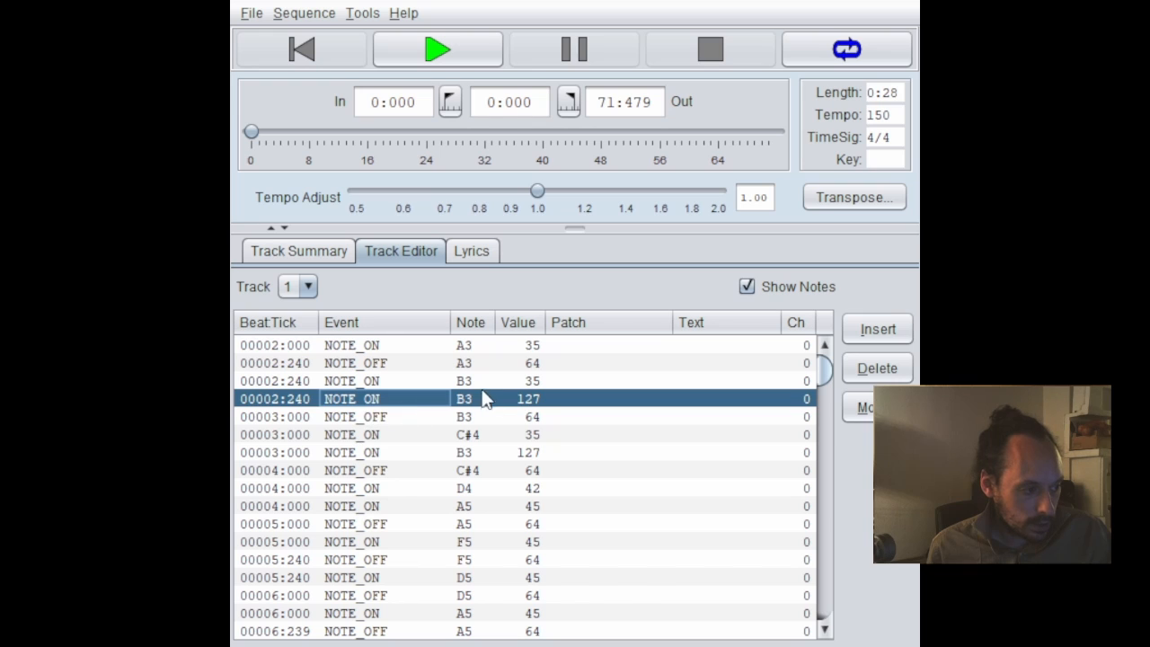
{"action": "left_click", "coordinate": [524, 417]}
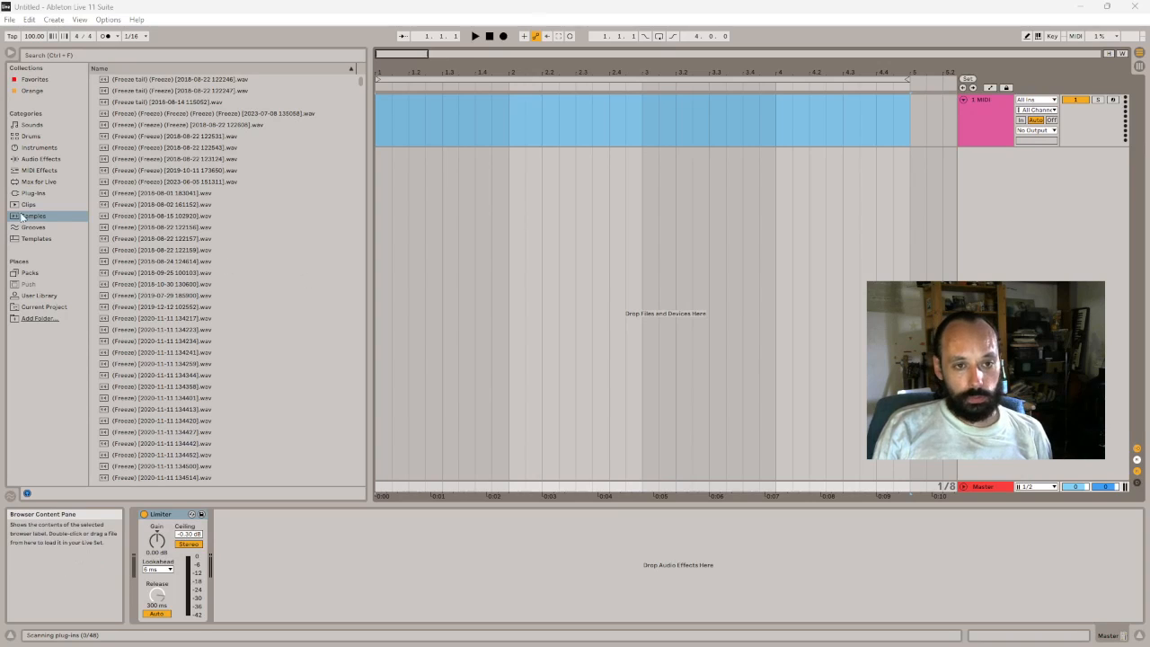
- In Ableton Live, load the Operator instrument onto the MIDI track and create a four-bar MIDI clip in the selected range
{"action": "left_click", "coordinate": [38, 149]}
{"action": "left_click_drag", "start_coordinate": [133, 232], "coordinate": [487, 125]}
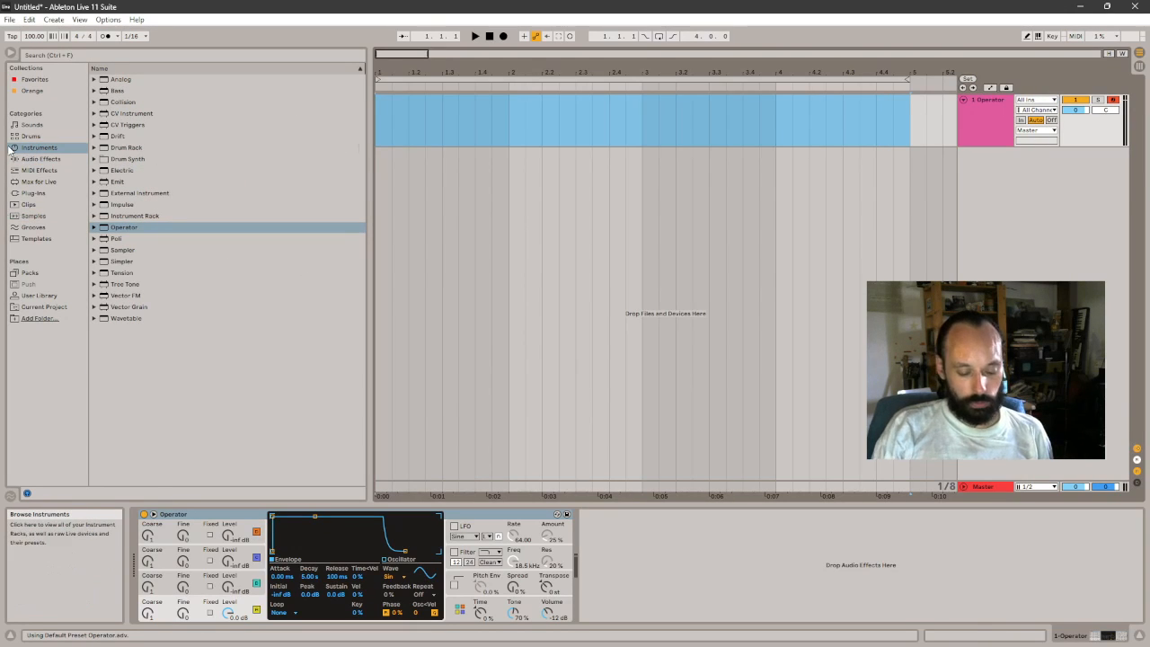
{"action": "key", "text": "ctrl+shift+m"}
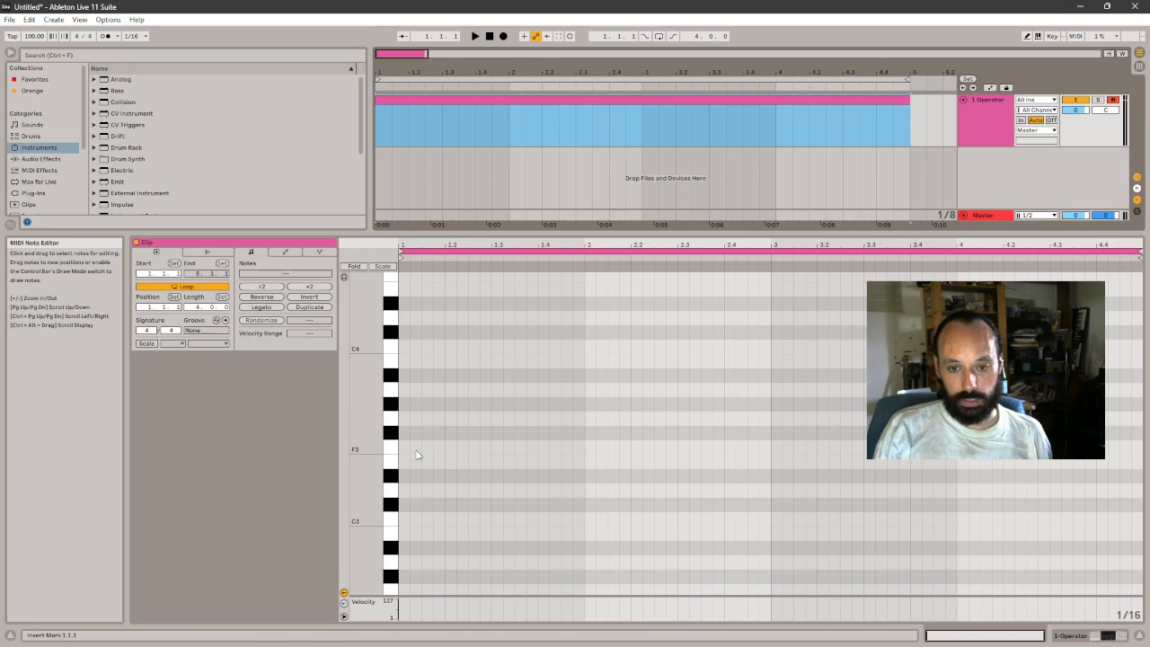
- Draw an F3 note about one bar long at the clip's start and audition it while moving it to G3 and down to F#3
{"action": "left_click_drag", "start_coordinate": [406, 446], "coordinate": [595, 448]}
{"action": "key", "text": "space"}
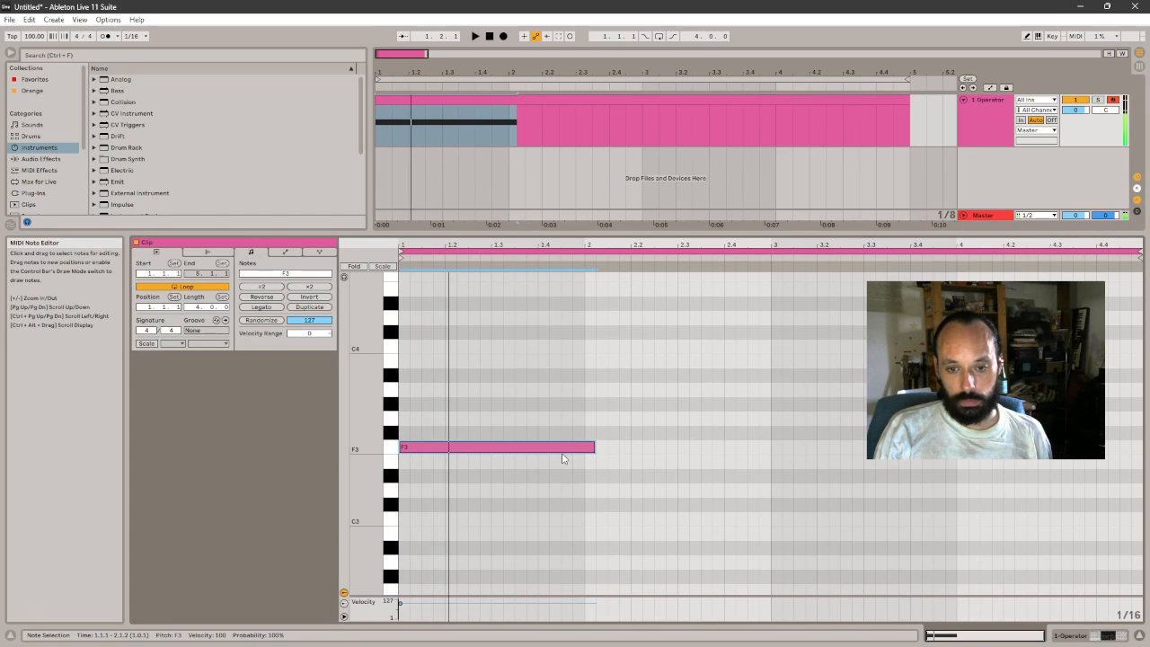
{"action": "left_click_drag", "start_coordinate": [500, 448], "coordinate": [497, 426]}
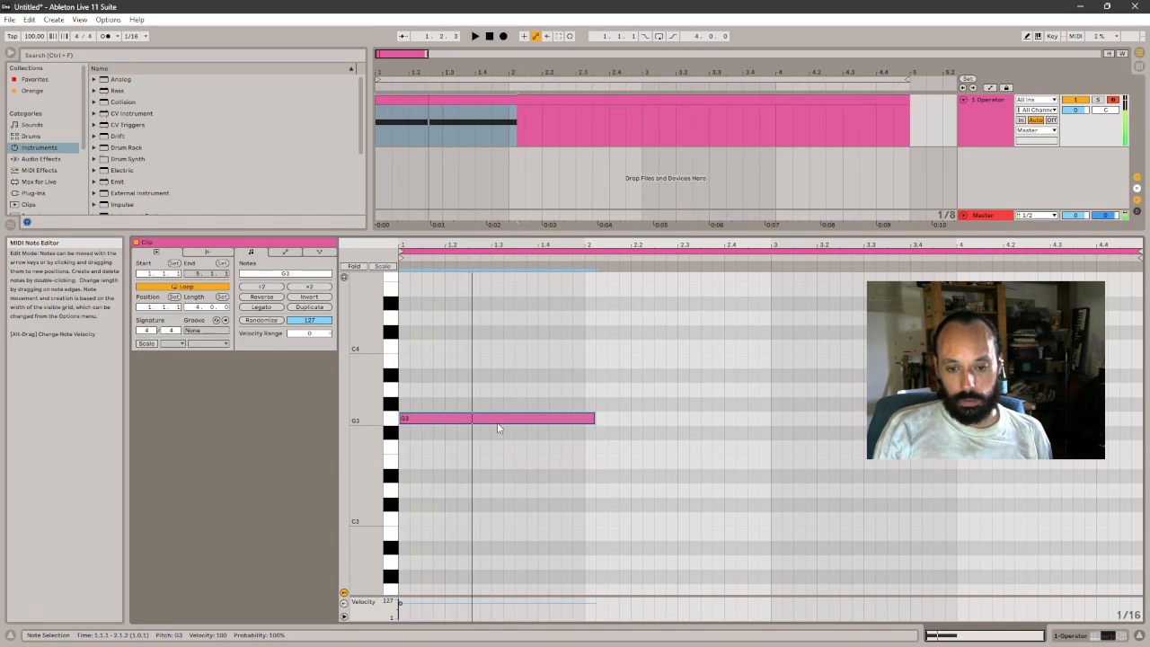
{"action": "key", "text": "space"}
{"action": "key", "text": "Down"}
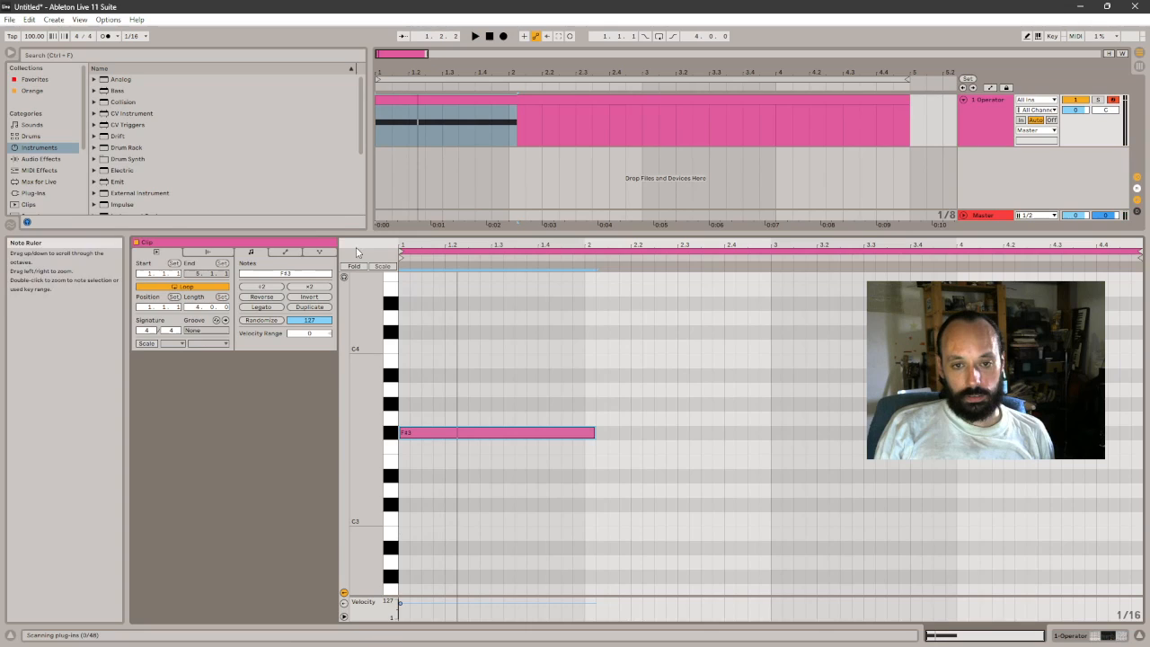
- Show the clip's envelopes, try lowering the mixer's track panning envelope, and undo the change
{"action": "left_click", "coordinate": [284, 252]}
{"action": "left_click", "coordinate": [402, 443]}
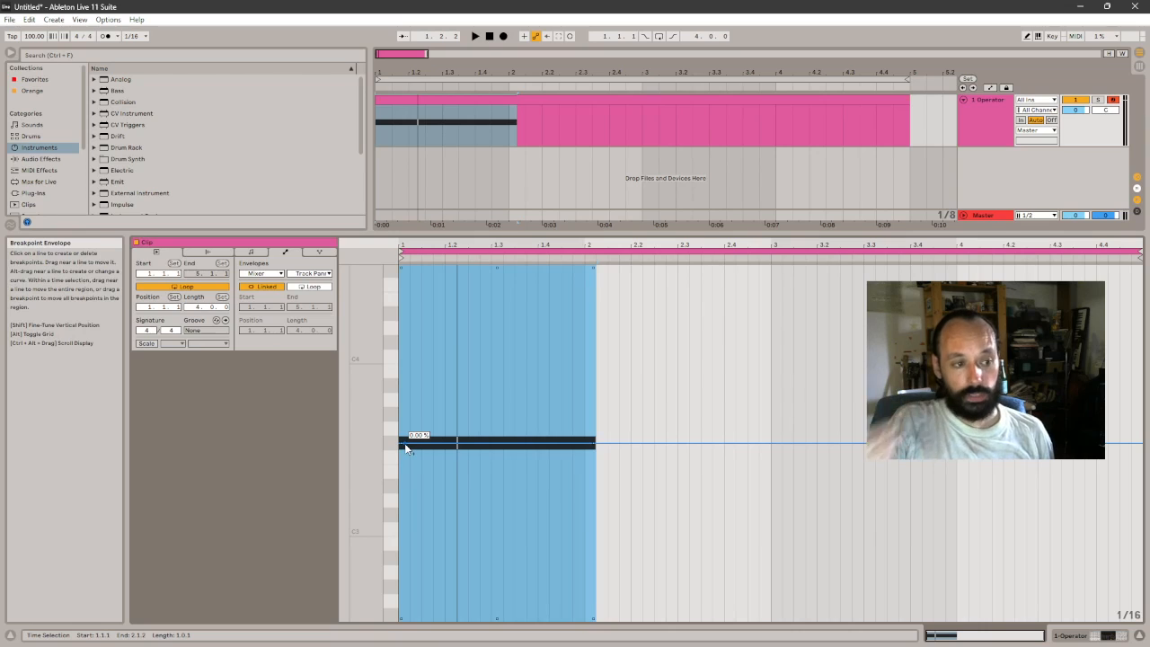
{"action": "left_click_drag", "start_coordinate": [407, 449], "coordinate": [420, 554]}
{"action": "key", "text": "ctrl+z"}
{"action": "key", "text": "ctrl+z"}
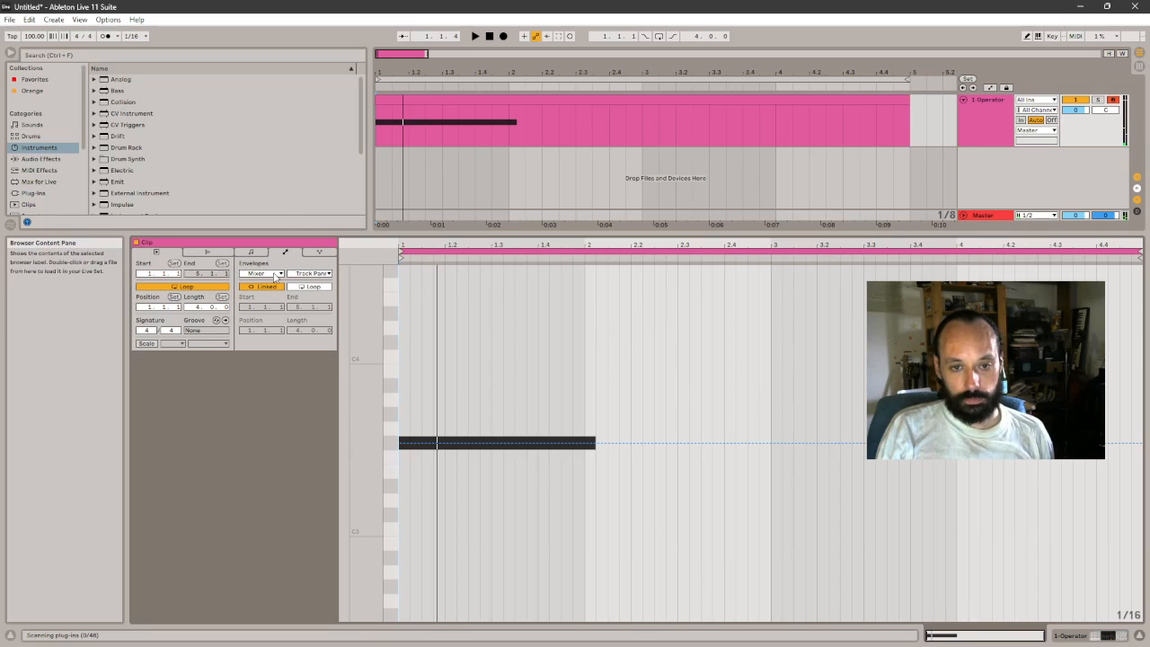
- Switch the clip envelope to MIDI Ctrl Pitch Bend, raise its line well above the centre, and play the clip
{"action": "left_click", "coordinate": [311, 274]}
{"action": "left_click", "coordinate": [311, 278]}
{"action": "left_click", "coordinate": [276, 275]}
{"action": "left_click", "coordinate": [284, 282]}
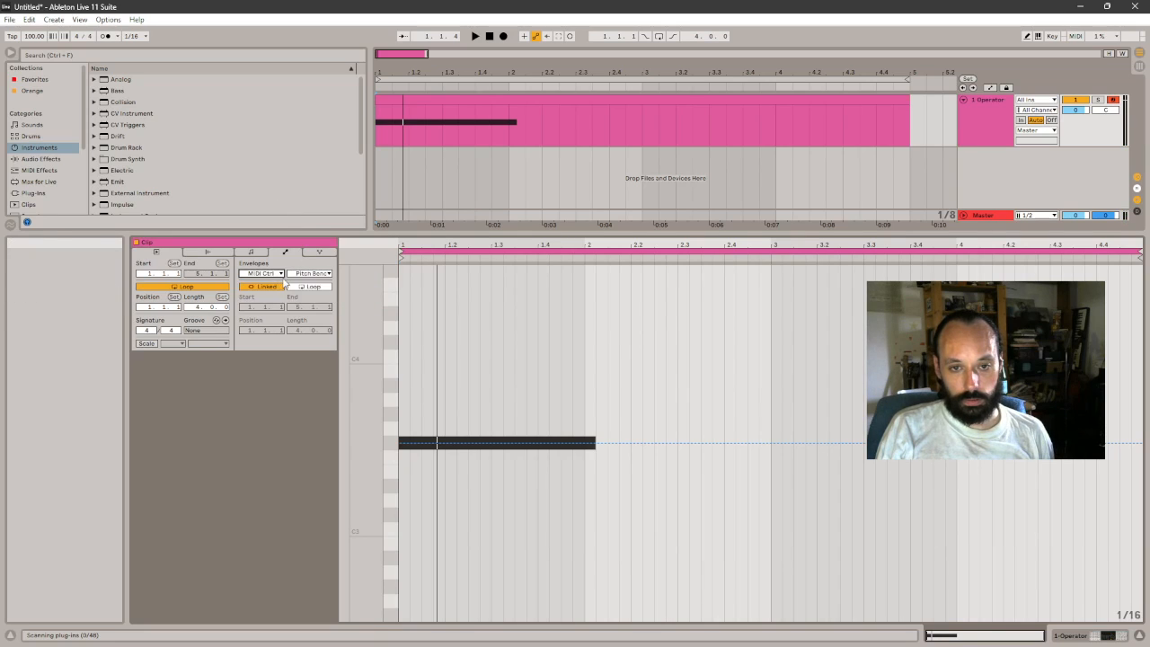
{"action": "left_click", "coordinate": [309, 274]}
{"action": "left_click", "coordinate": [310, 280]}
{"action": "left_click_drag", "start_coordinate": [410, 442], "coordinate": [406, 320]}
{"action": "key", "text": "space"}
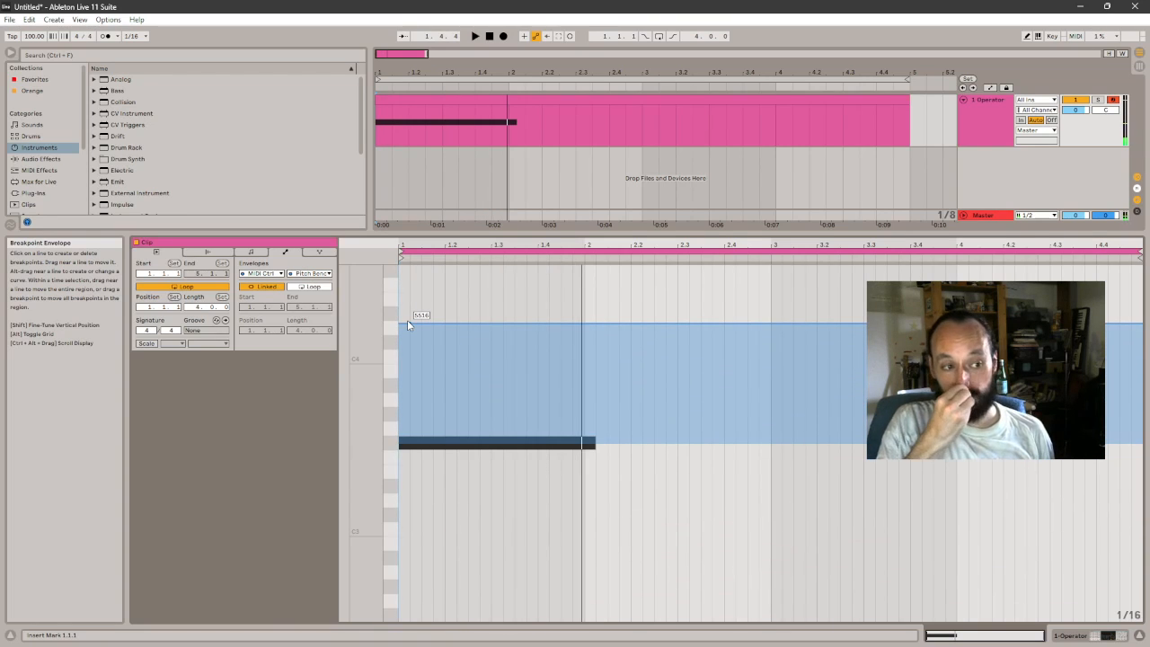
- Raise the Pitch Bend envelope to 8191 and compare it with the F#3 note in the piano roll
{"action": "left_click", "coordinate": [1119, 634]}
{"action": "left_click", "coordinate": [1107, 634]}
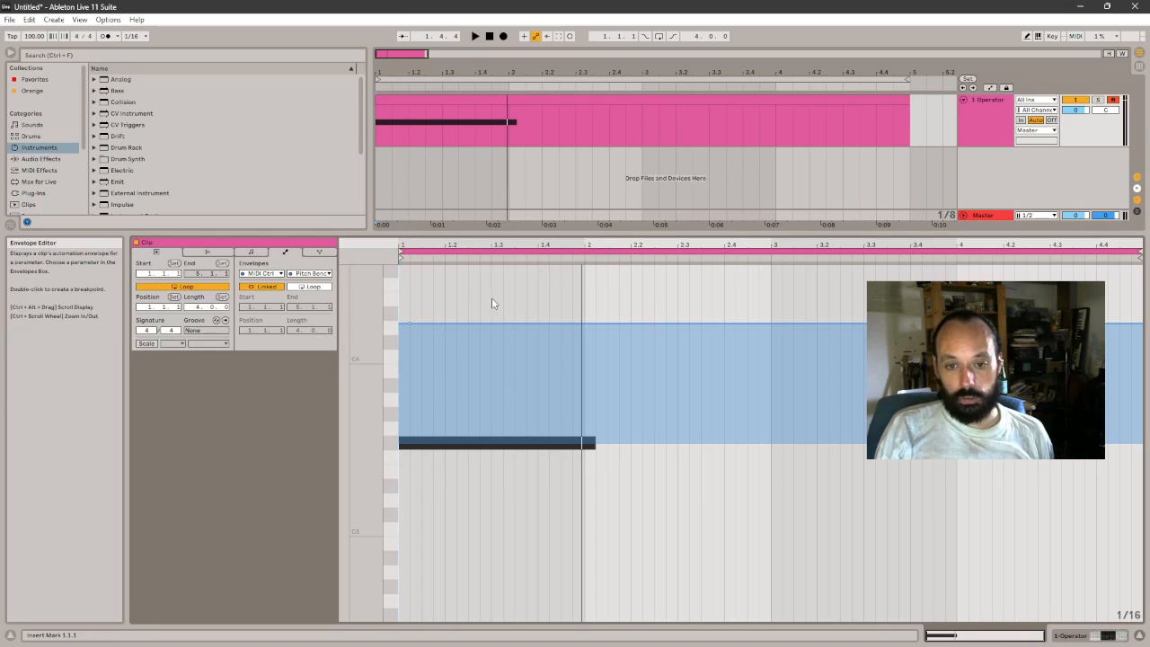
{"action": "left_click_drag", "start_coordinate": [410, 324], "coordinate": [410, 264]}
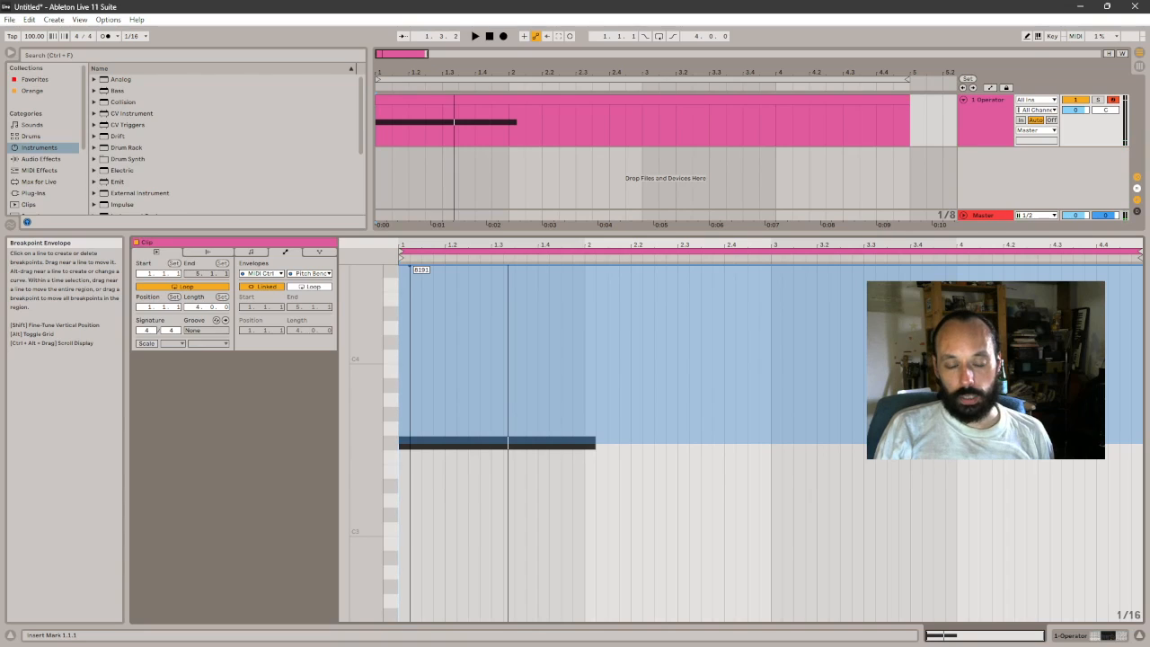
{"action": "left_click", "coordinate": [250, 252]}
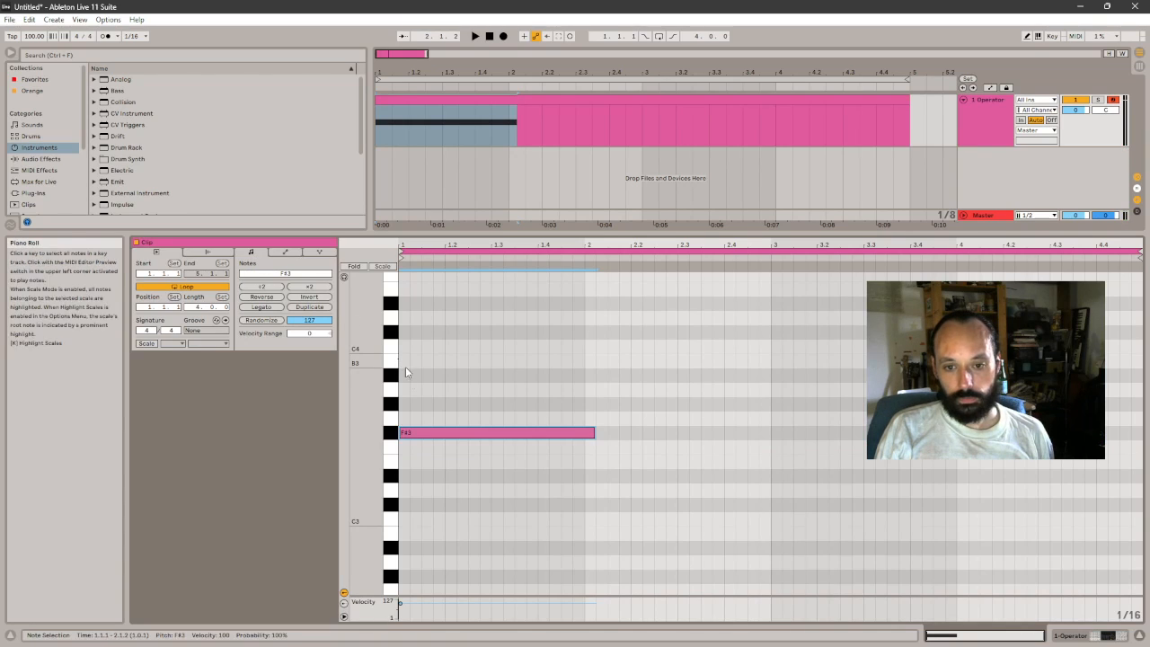
{"action": "left_click", "coordinate": [285, 252]}
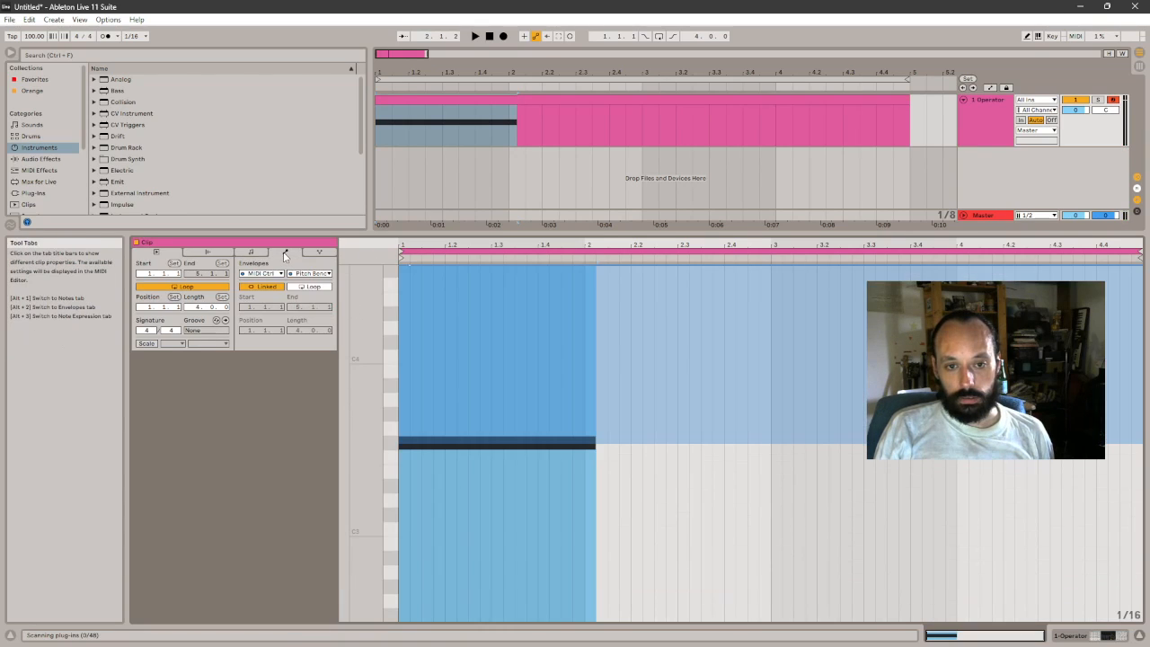
- Show Operator's global settings and check the Pitch Bend Range parameter
{"action": "key", "text": "shift+Tab"}
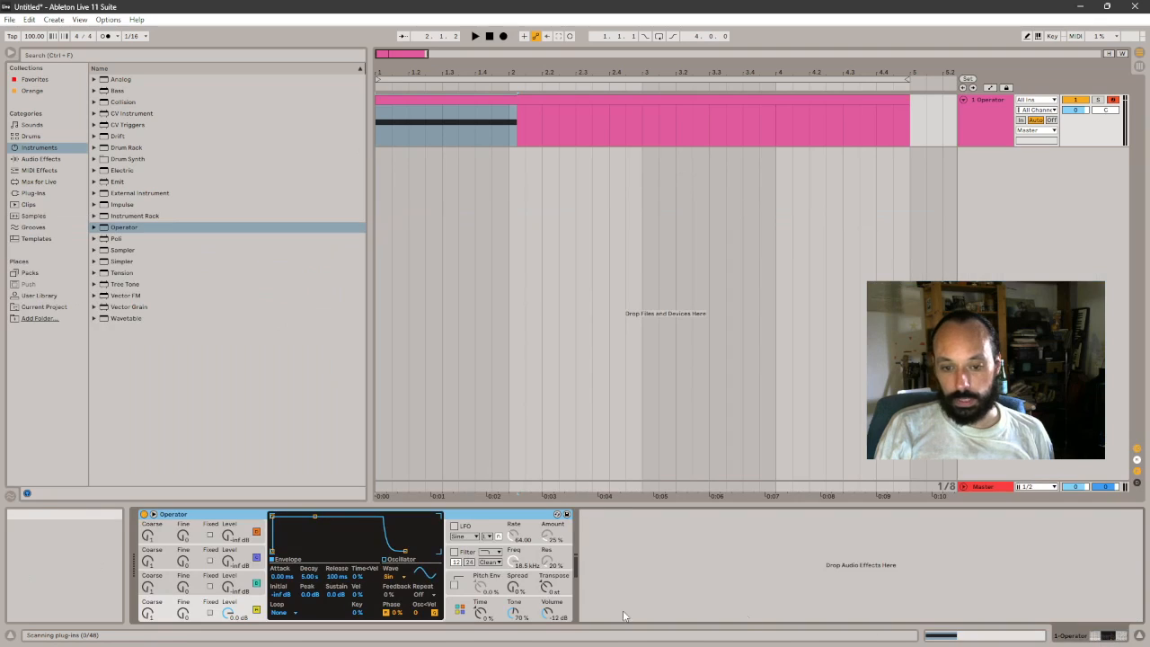
{"action": "left_click", "coordinate": [457, 612]}
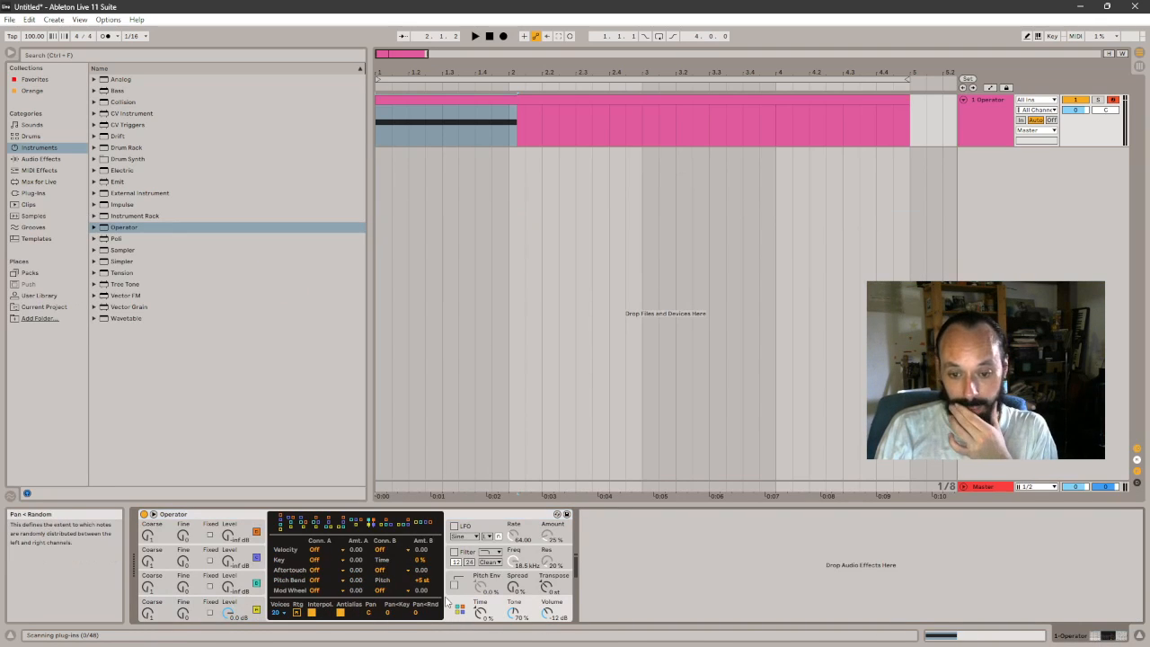
{"action": "left_click", "coordinate": [467, 591]}
{"action": "left_click", "coordinate": [457, 616]}
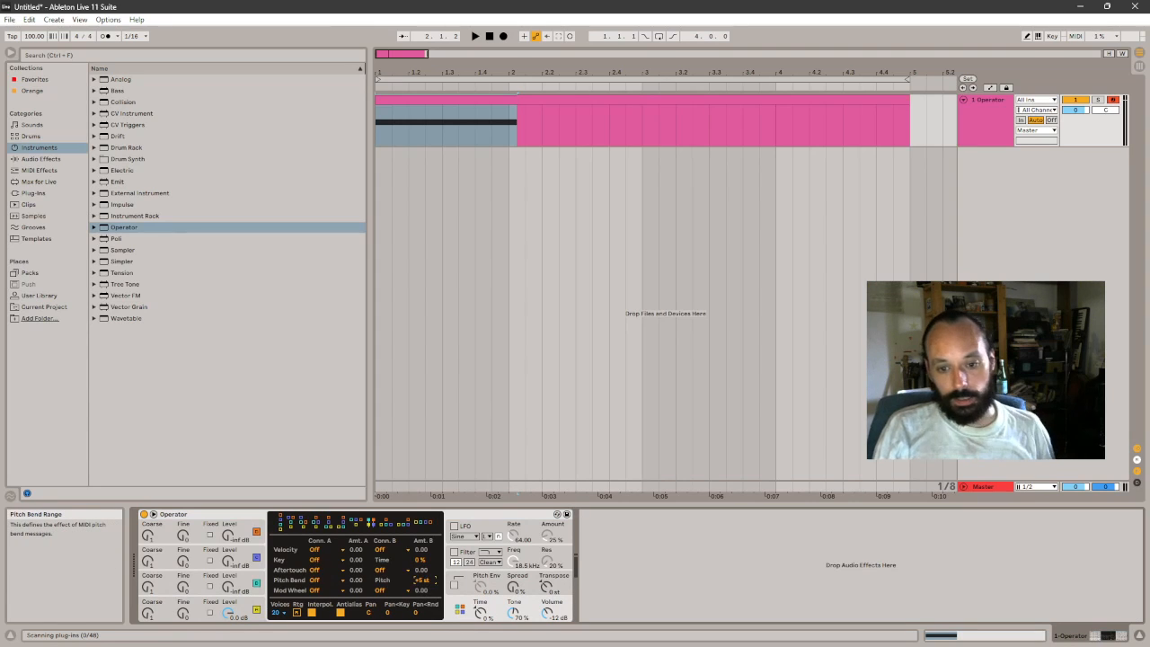
- Look at Operator's Pitch Bend Range envelope in the clip and switch back to the MIDI Ctrl Pitch Bend envelope
{"action": "left_click", "coordinate": [1013, 632]}
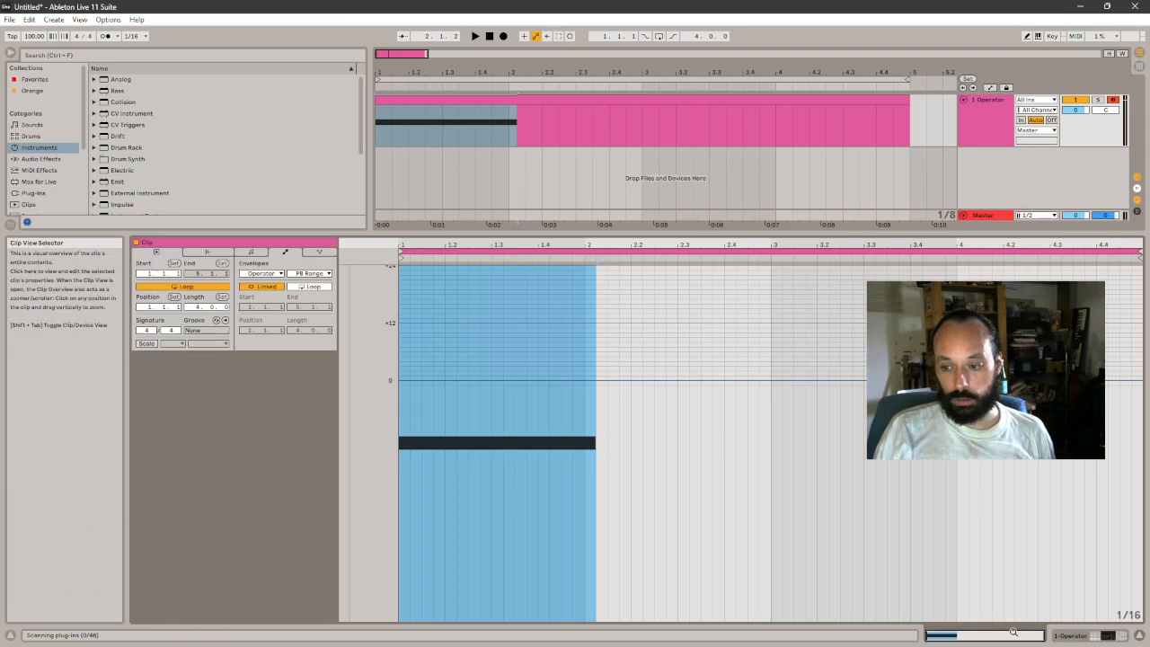
{"action": "left_click", "coordinate": [434, 400]}
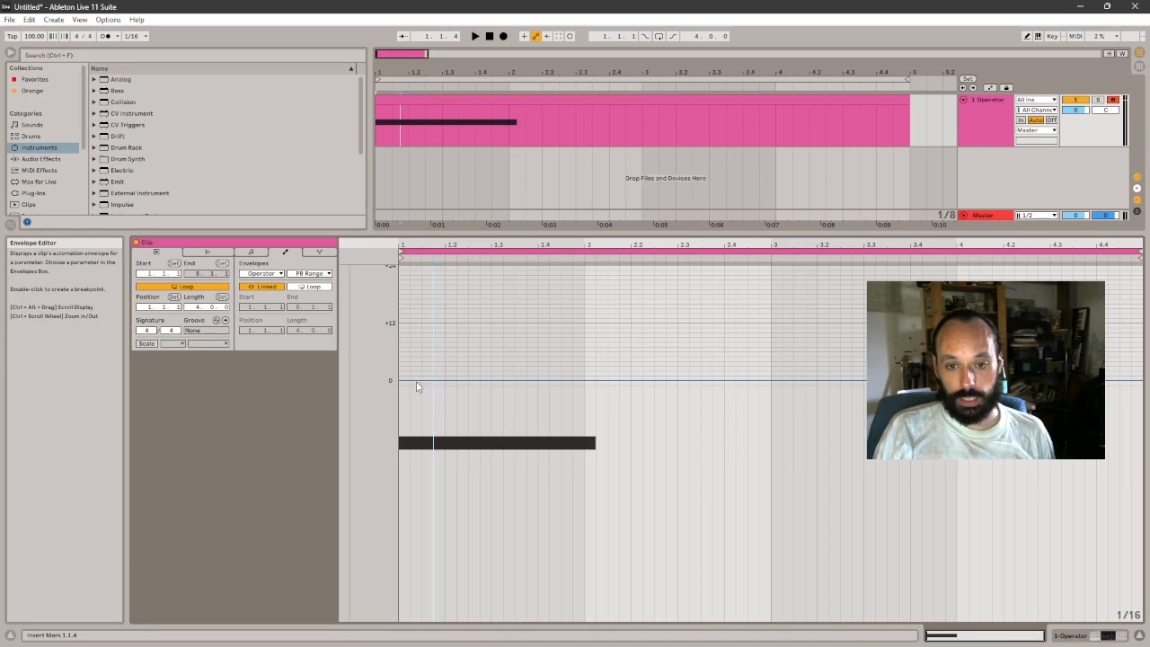
{"action": "left_click", "coordinate": [309, 273]}
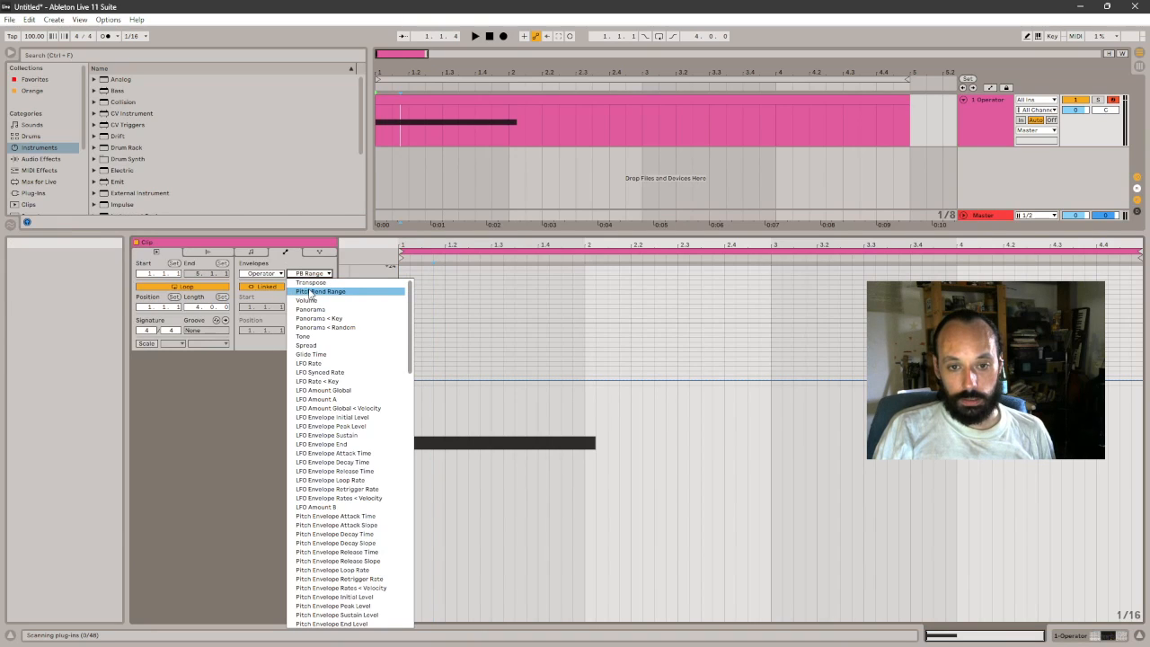
{"action": "left_click", "coordinate": [311, 293]}
{"action": "left_click", "coordinate": [266, 273]}
{"action": "left_click", "coordinate": [271, 283]}
- Play the clip, lower the Pitch Bend envelope to about the centre, and raise it back to the top
{"action": "key", "text": "space"}
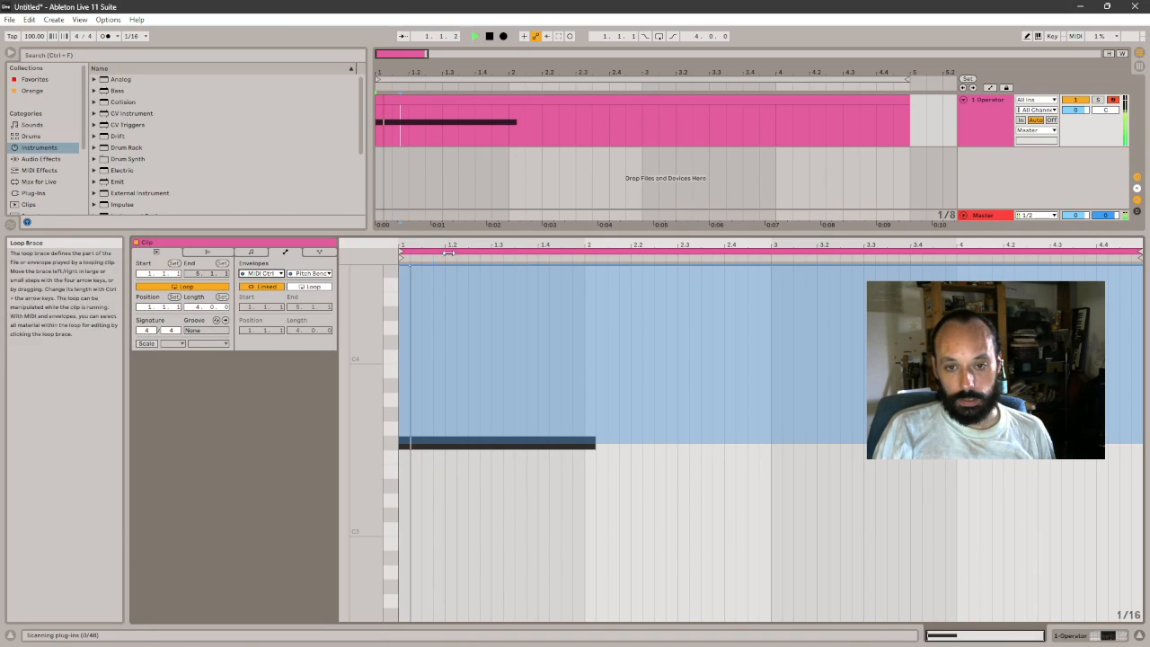
{"action": "left_click_drag", "start_coordinate": [410, 266], "coordinate": [410, 443]}
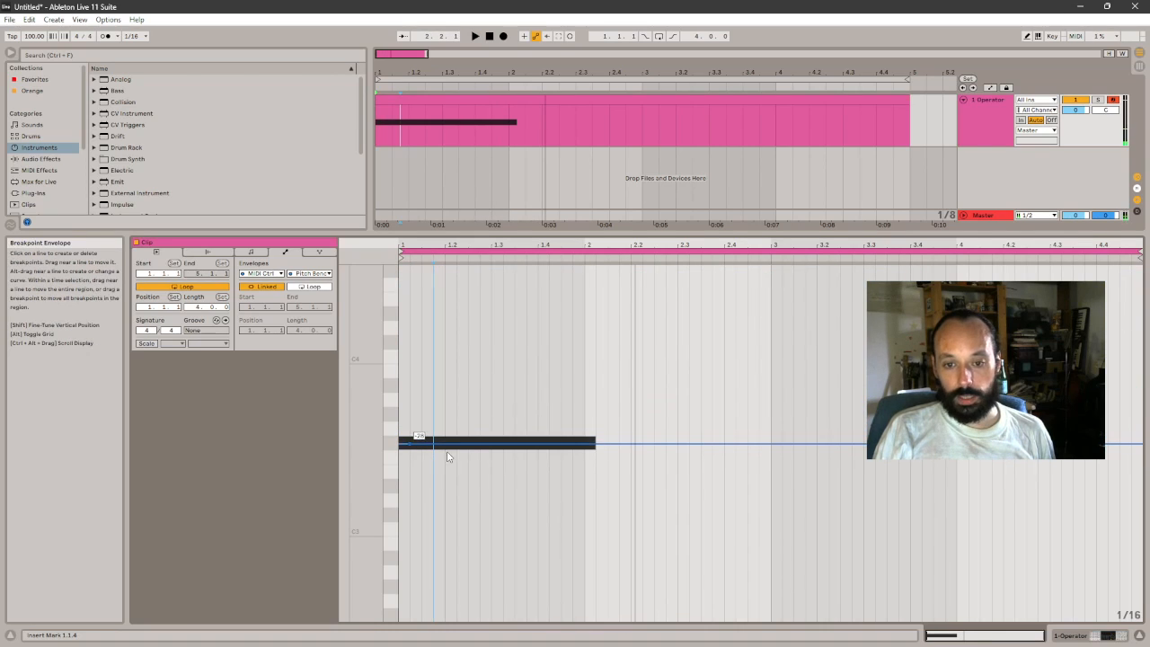
{"action": "left_click_drag", "start_coordinate": [537, 443], "coordinate": [537, 267]}
- Draw a C3 note about one bar long beneath the F#3 note at the clip's start and play both notes
{"action": "left_click", "coordinate": [251, 252]}
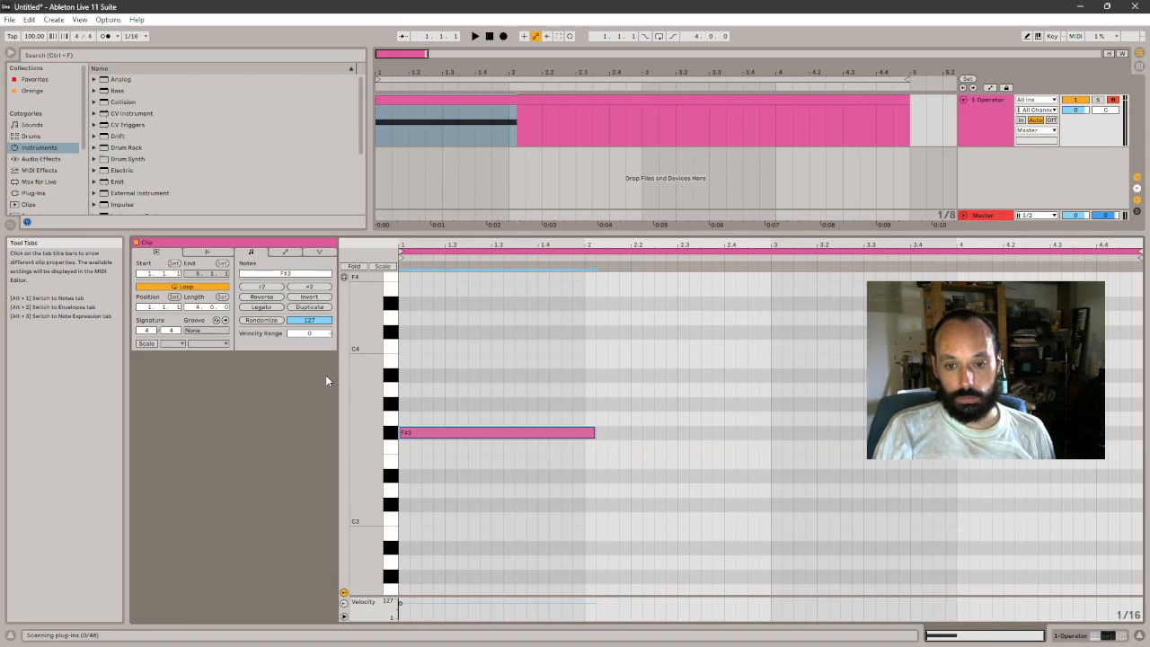
{"action": "left_click_drag", "start_coordinate": [402, 519], "coordinate": [607, 522]}
{"action": "key", "text": "space"}
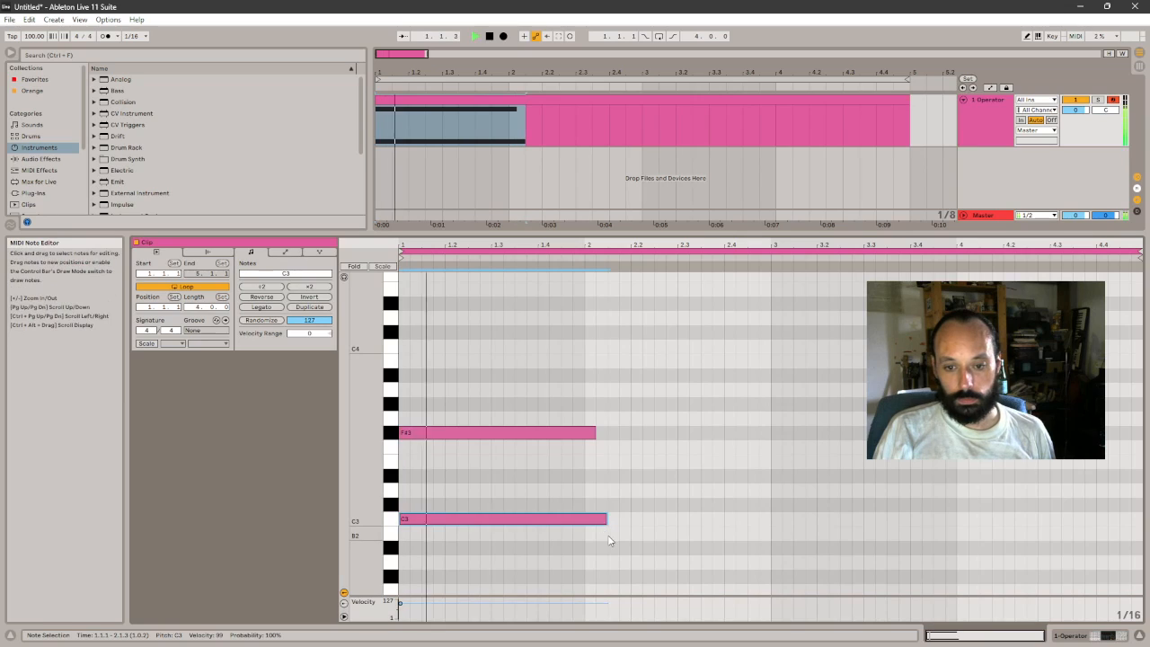
- Shorten the F#3 note to end at the start of bar 2 and delete the C3 note
{"action": "left_click", "coordinate": [284, 252]}
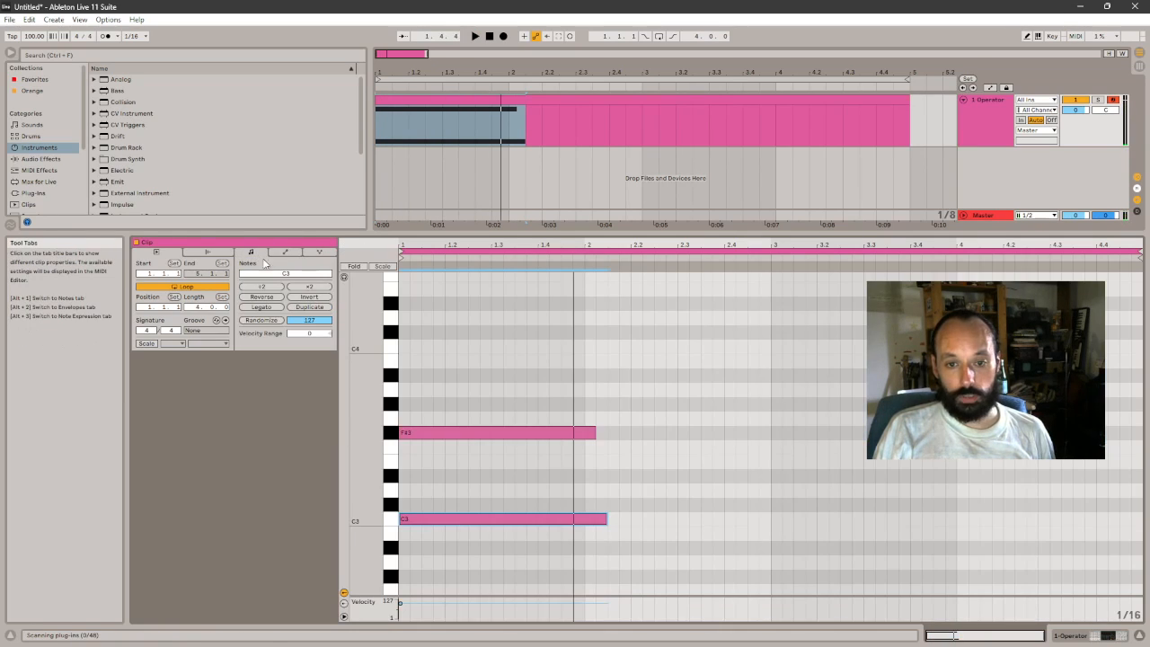
{"action": "left_click", "coordinate": [251, 252]}
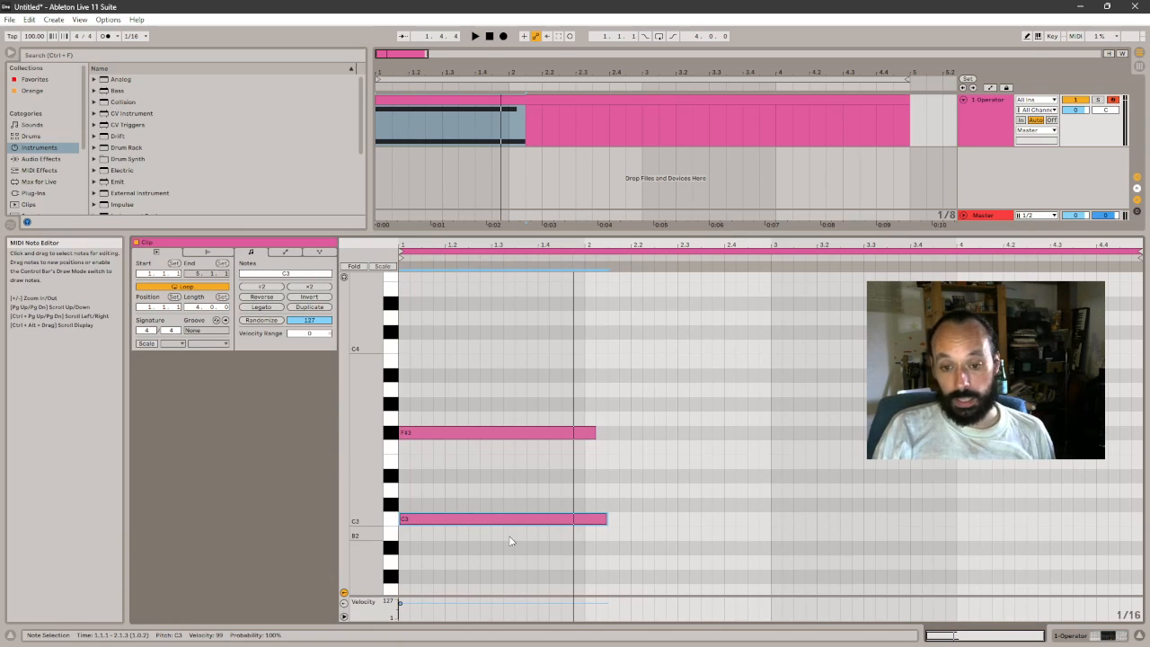
{"action": "left_click_drag", "start_coordinate": [595, 436], "coordinate": [583, 433]}
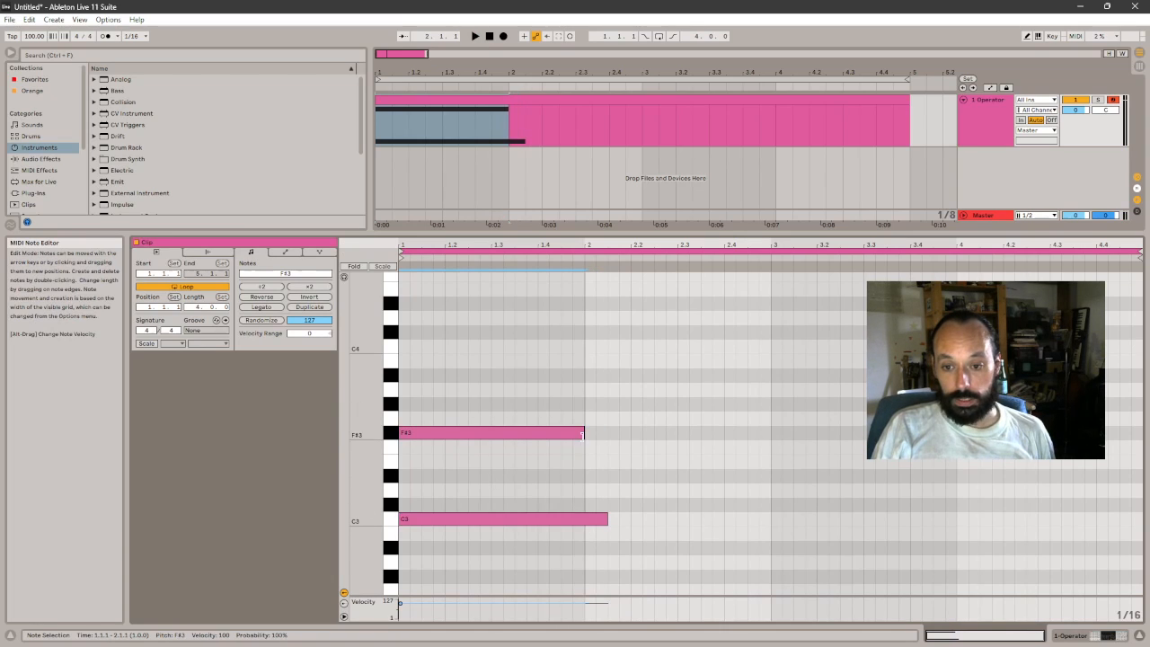
{"action": "double_click", "coordinate": [442, 521]}
- Draw a one-bar A3 note filling bar 2 and play the clip with the Pitch Bend envelope shown
{"action": "double_click", "coordinate": [579, 414]}
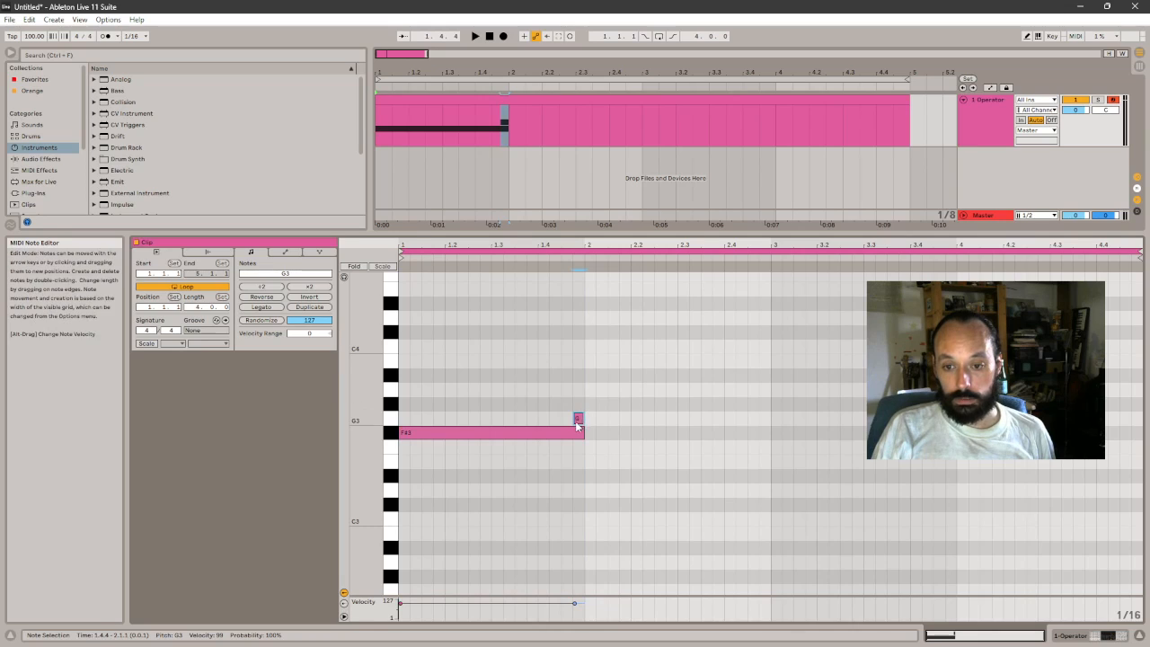
{"action": "left_click_drag", "start_coordinate": [577, 420], "coordinate": [770, 390]}
{"action": "left_click", "coordinate": [284, 252]}
{"action": "key", "text": "space"}
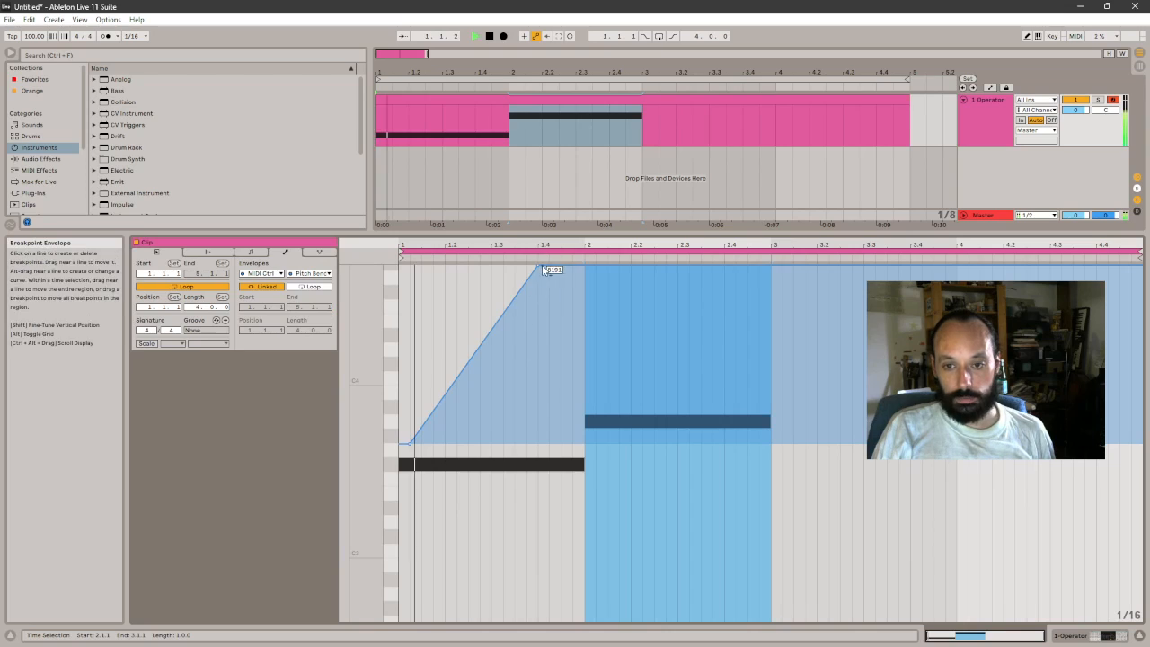
- Reshape the Pitch Bend envelope to peak at bar 2, drop there to slightly below the centre, and rise to the maximum at bar 3
{"action": "left_click", "coordinate": [539, 263]}
{"action": "left_click_drag", "start_coordinate": [540, 265], "coordinate": [585, 267]}
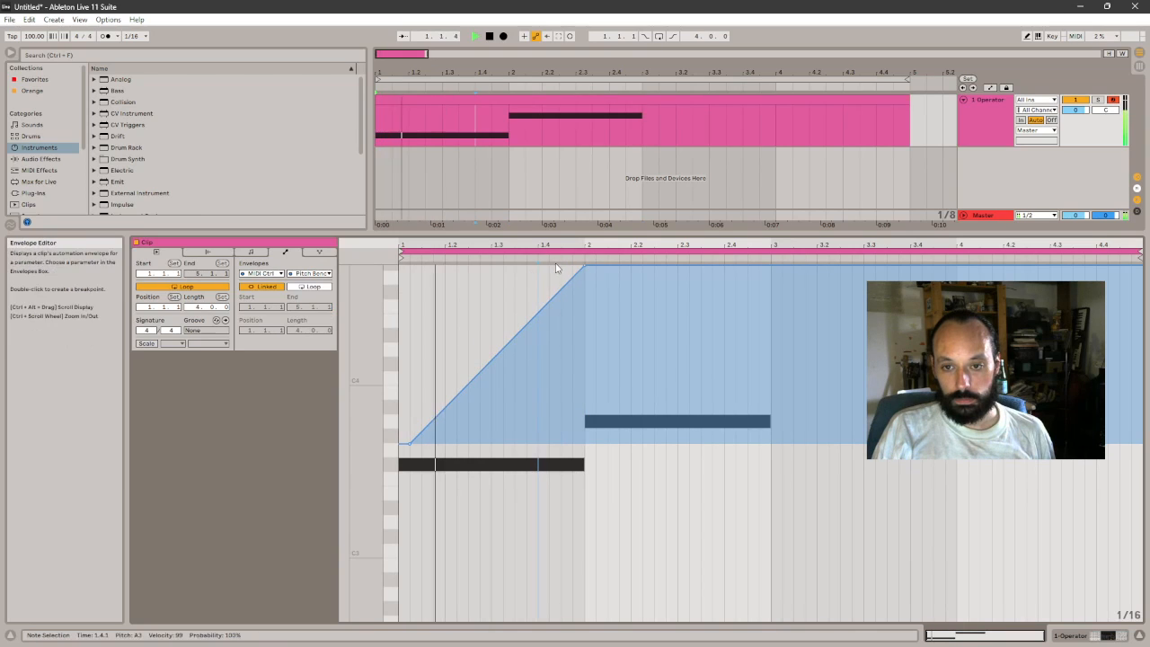
{"action": "left_click_drag", "start_coordinate": [770, 267], "coordinate": [751, 464]}
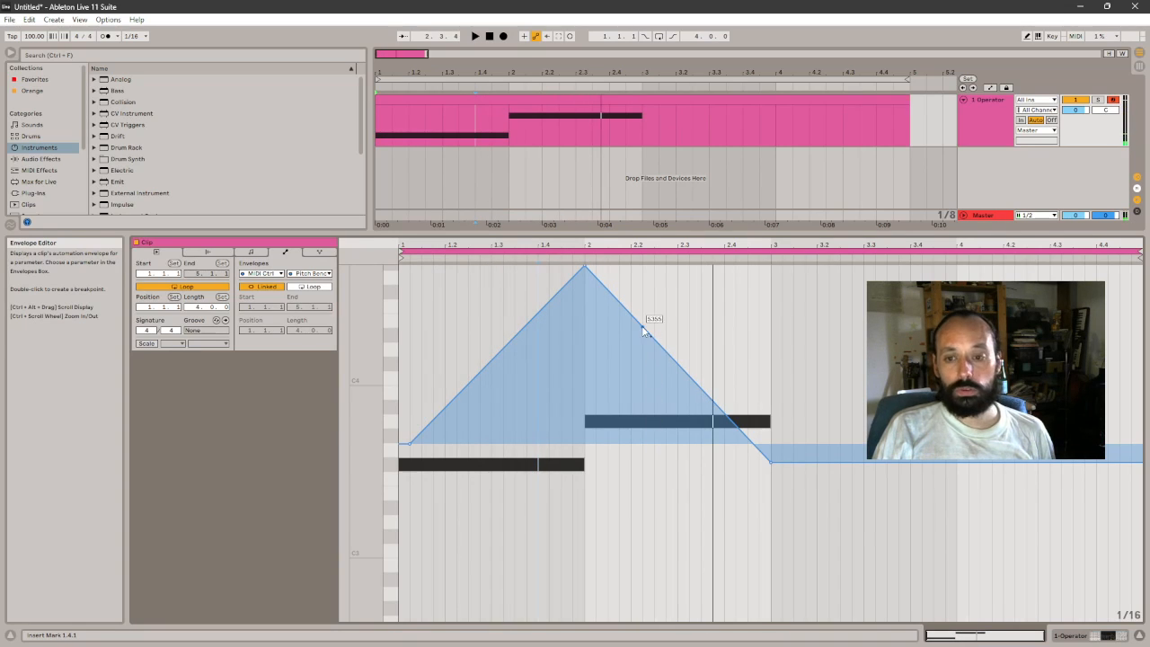
{"action": "left_click_drag", "start_coordinate": [617, 300], "coordinate": [585, 451]}
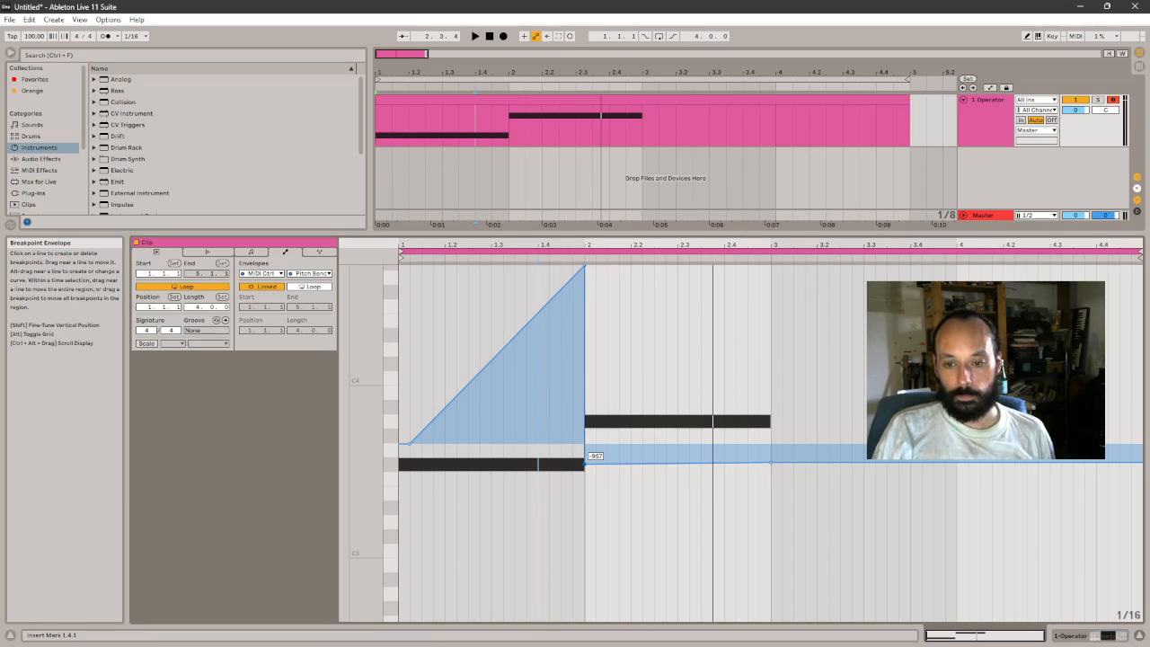
{"action": "left_click_drag", "start_coordinate": [770, 462], "coordinate": [770, 265]}
- Curve both rising Pitch Bend segments upward so they climb fast and level off, and play the clip
{"action": "left_click_drag", "start_coordinate": [671, 357], "coordinate": [672, 285]}
{"action": "left_click_drag", "start_coordinate": [504, 347], "coordinate": [504, 278]}
{"action": "key", "text": "space"}
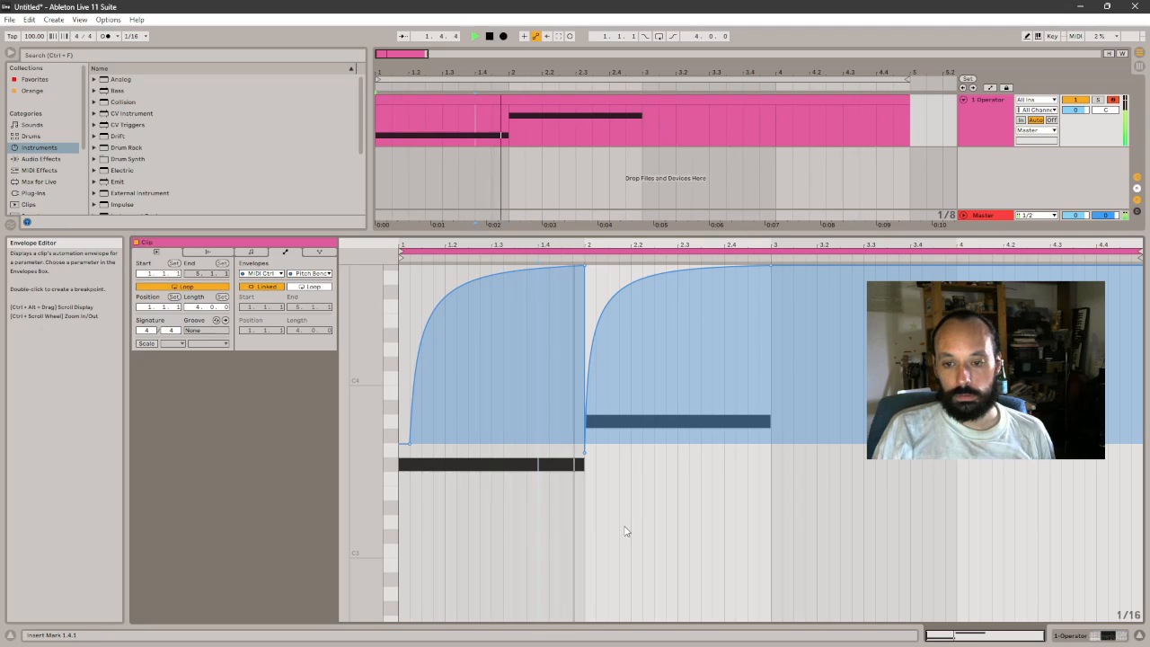
{"action": "key", "text": "space"}
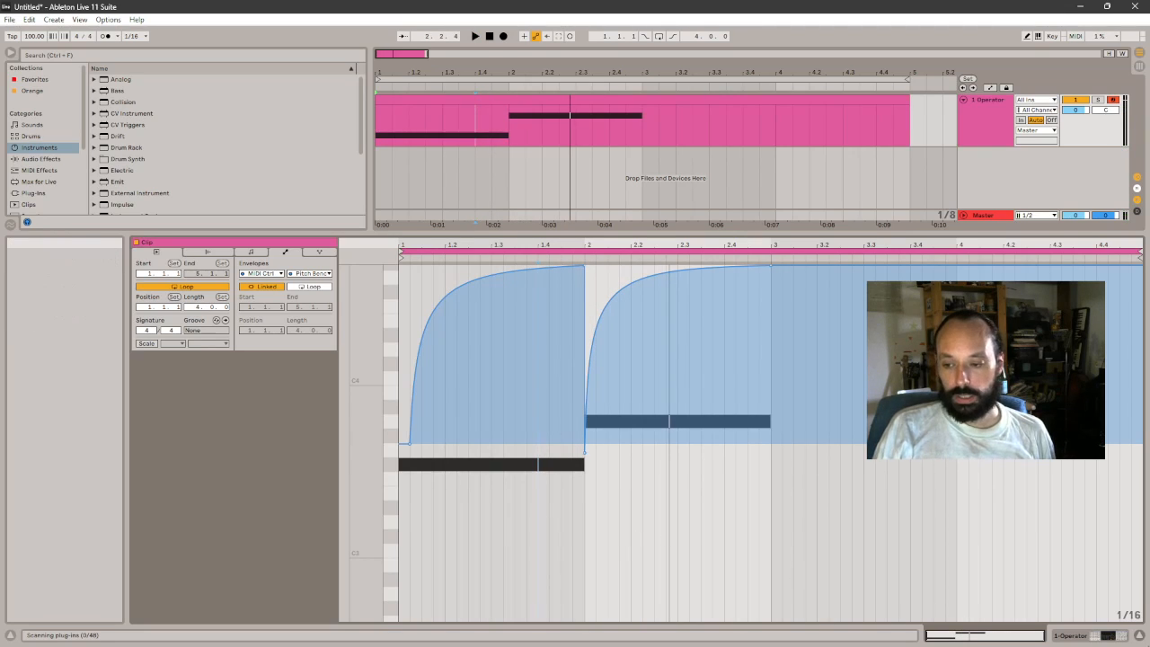
- Set the Release of Operator's oscillator A to 4.18 s and play the clip with its MIDI Ctrl Pitch Bend envelope shown
{"action": "left_click", "coordinate": [1087, 639]}
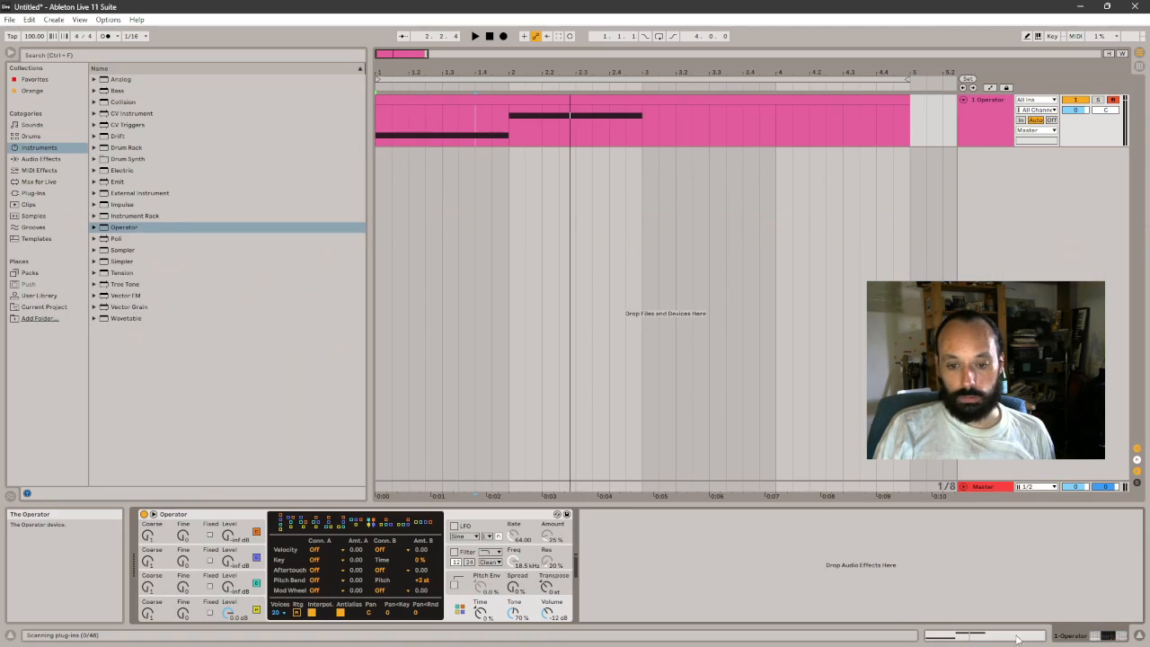
{"action": "left_click", "coordinate": [238, 608]}
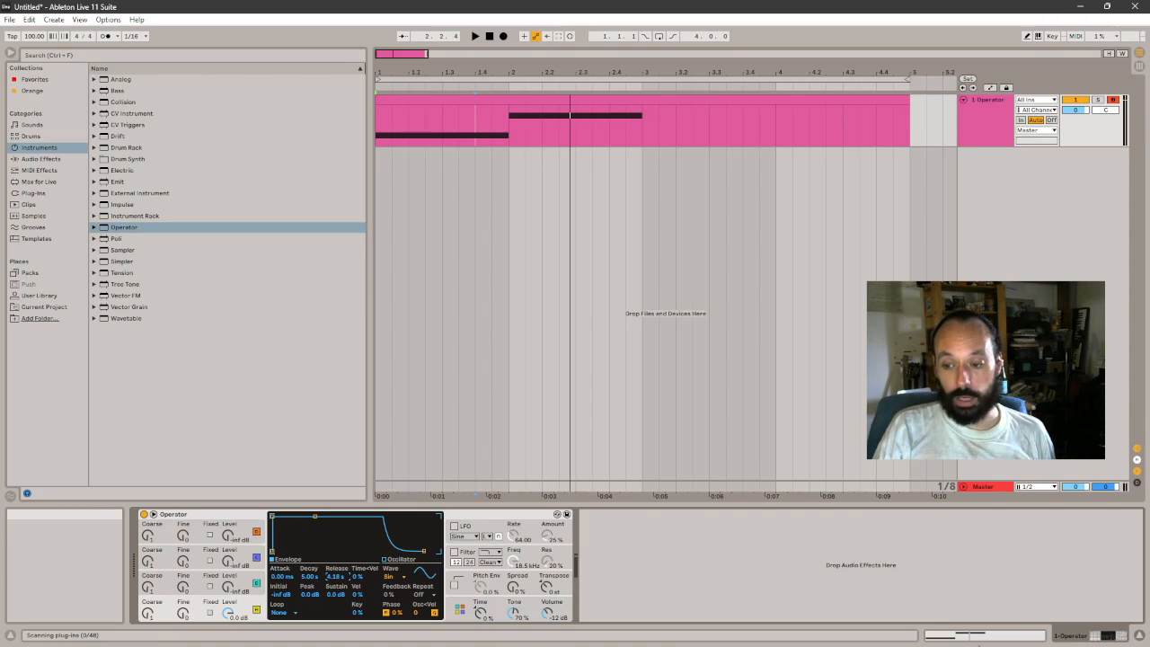
{"action": "left_click", "coordinate": [979, 639]}
{"action": "key", "text": "space"}
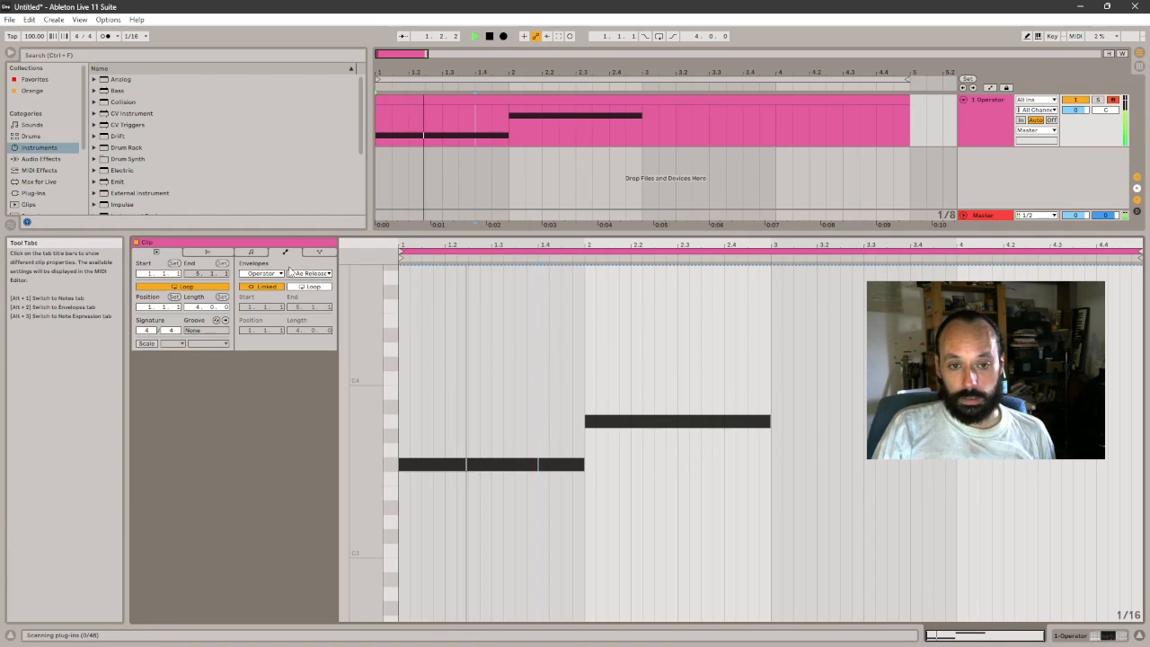
{"action": "left_click", "coordinate": [278, 273]}
{"action": "left_click", "coordinate": [262, 283]}
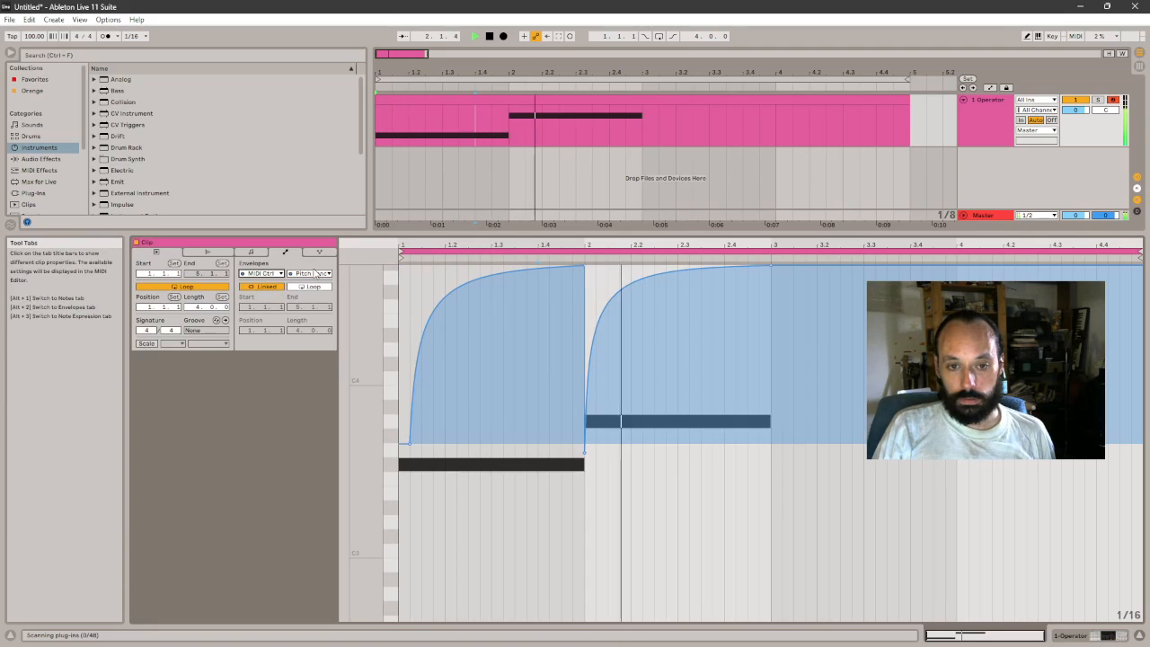
{"action": "key", "text": "space"}
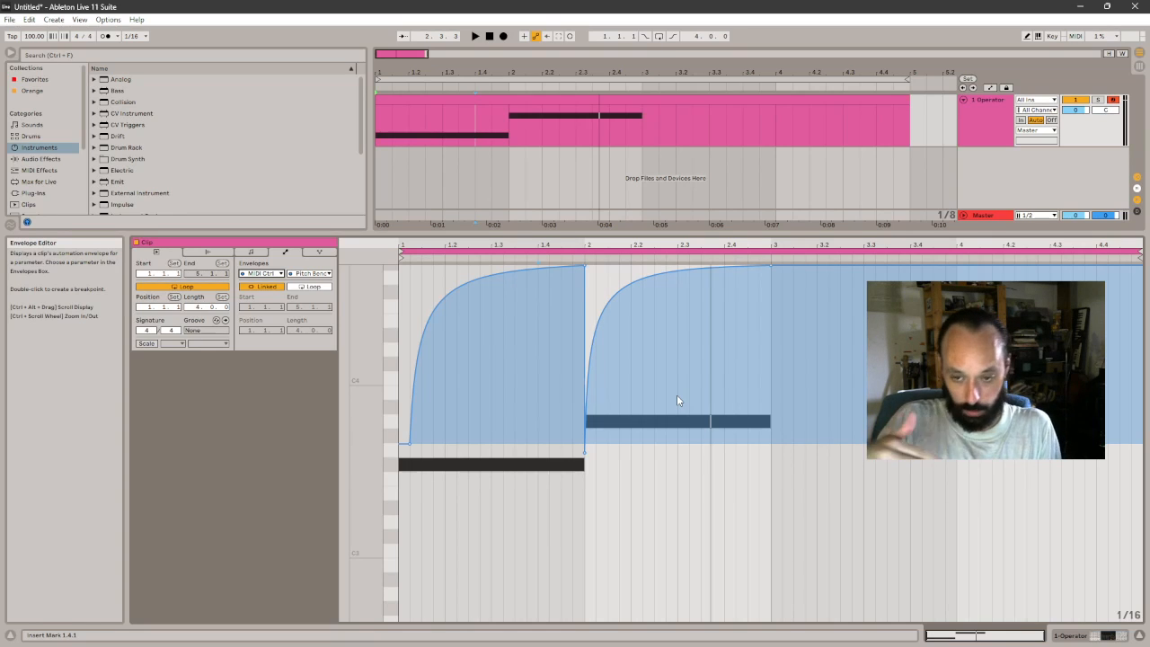
- Delete the Pitch Bend envelope's breakpoints from the clip start to 3.3
{"action": "left_click_drag", "start_coordinate": [864, 465], "coordinate": [362, 467]}
{"action": "key", "text": "Delete"}
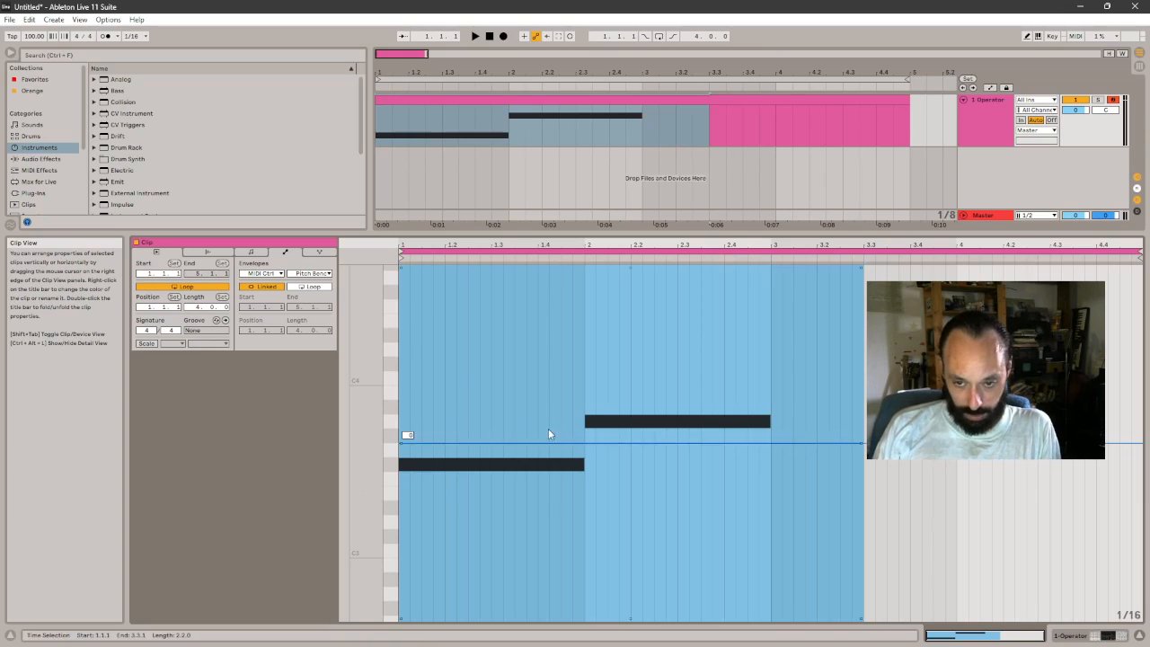
{"action": "left_click", "coordinate": [568, 383]}
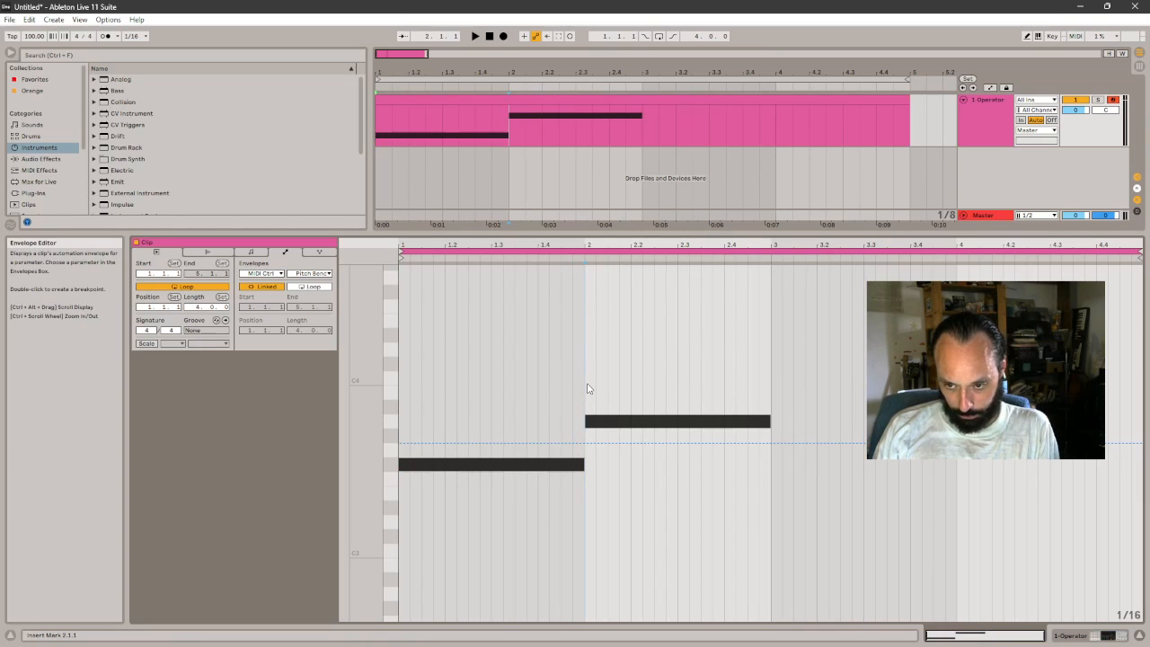
- Draw a pitch expression curve on the A3 note rising to +4.5 st at about beat 2.3, and play the note
{"action": "left_click", "coordinate": [322, 249]}
{"action": "left_click", "coordinate": [255, 252]}
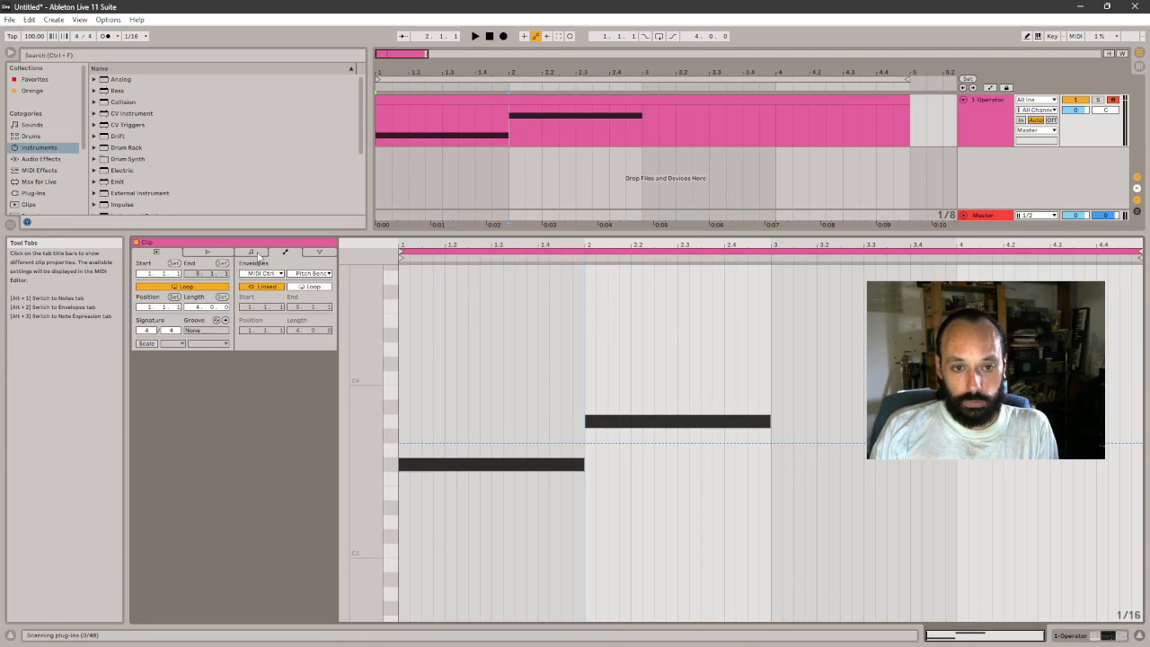
{"action": "left_click", "coordinate": [317, 253]}
{"action": "left_click", "coordinate": [284, 254]}
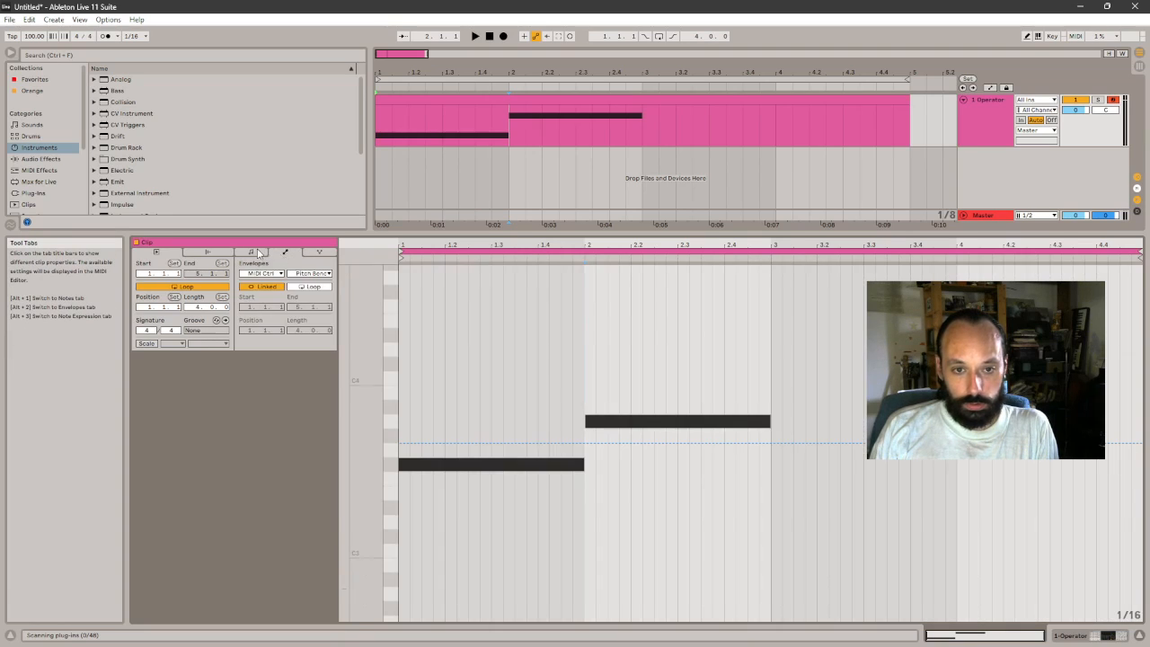
{"action": "left_click", "coordinate": [261, 253]}
{"action": "left_click", "coordinate": [317, 252]}
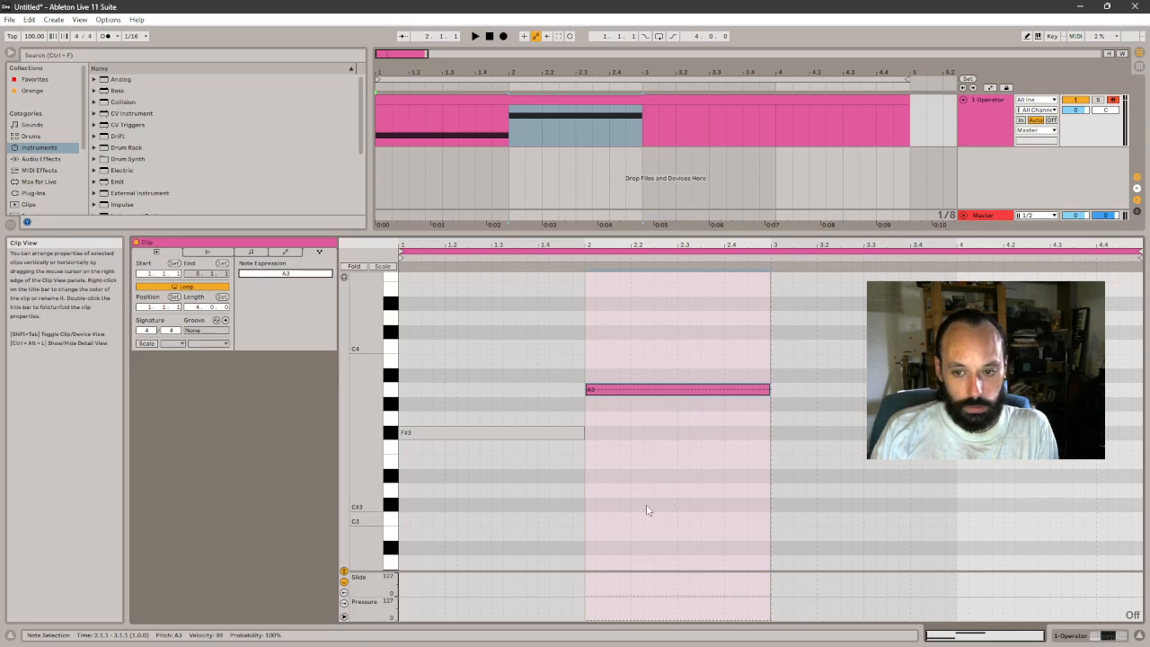
{"action": "left_click", "coordinate": [617, 391]}
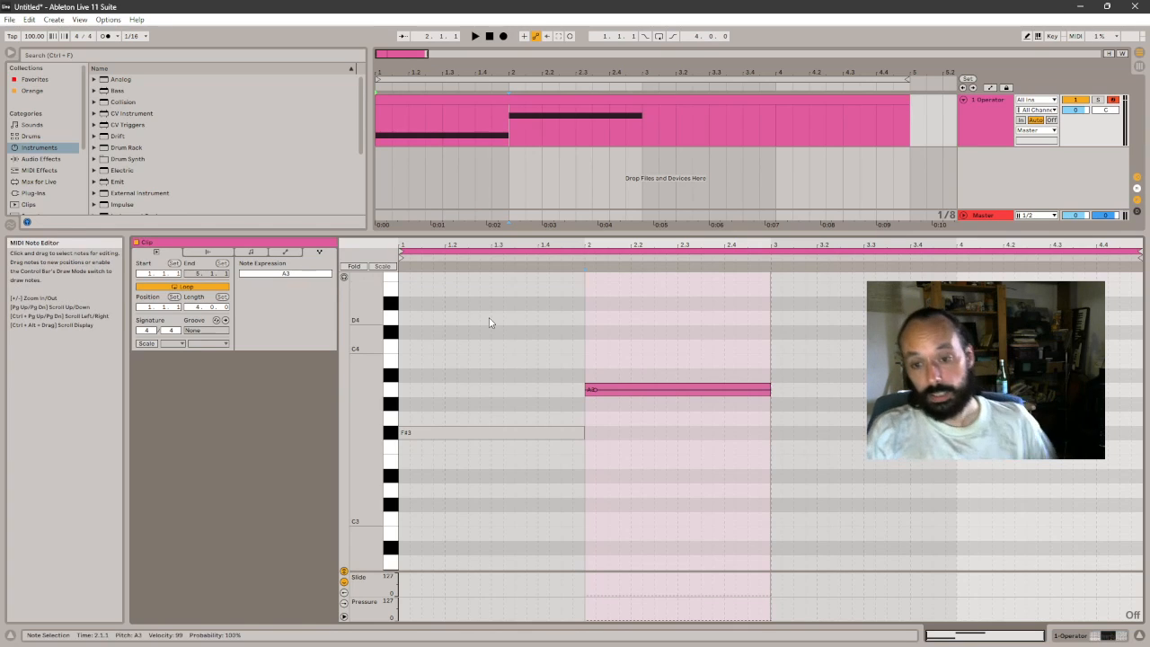
{"action": "left_click_drag", "start_coordinate": [619, 390], "coordinate": [680, 325]}
{"action": "key", "text": "space"}
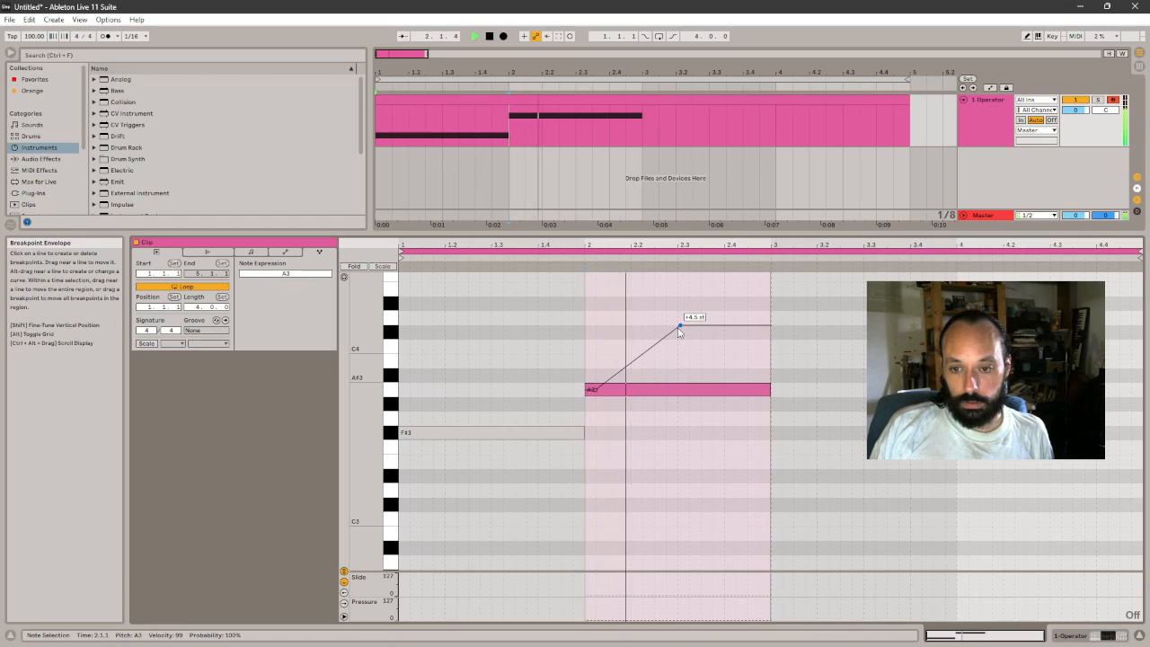
{"action": "key", "text": "space"}
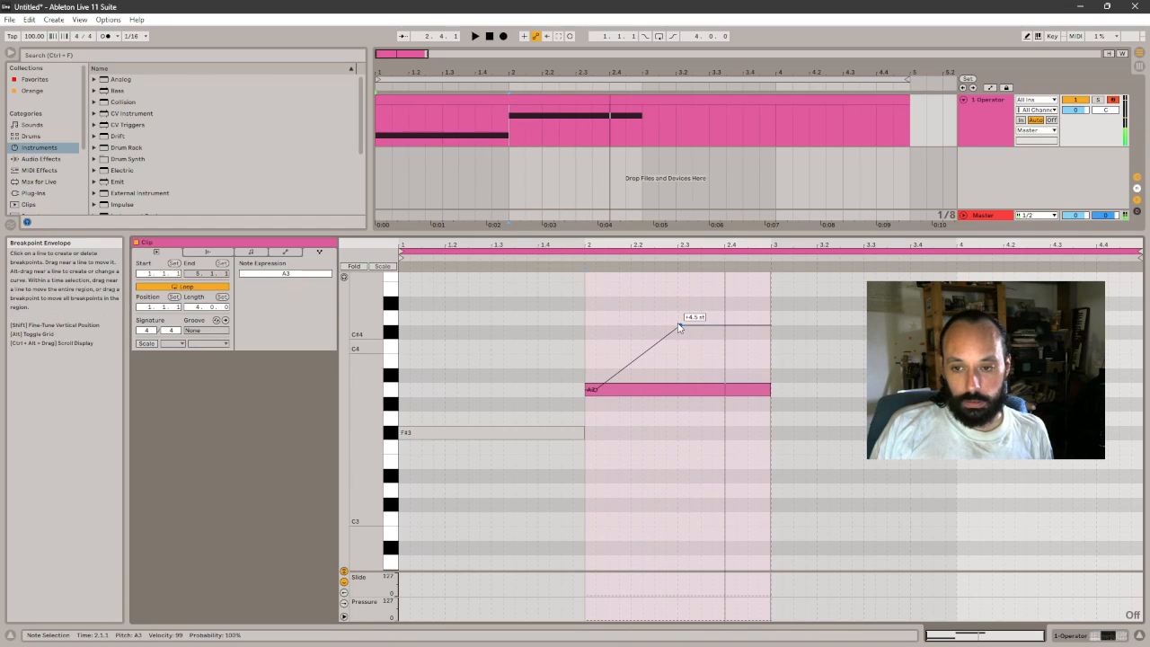
- Replace Operator on the track with Wavetable and play the A3 note with its pitch expression curve
{"action": "left_click", "coordinate": [1082, 636]}
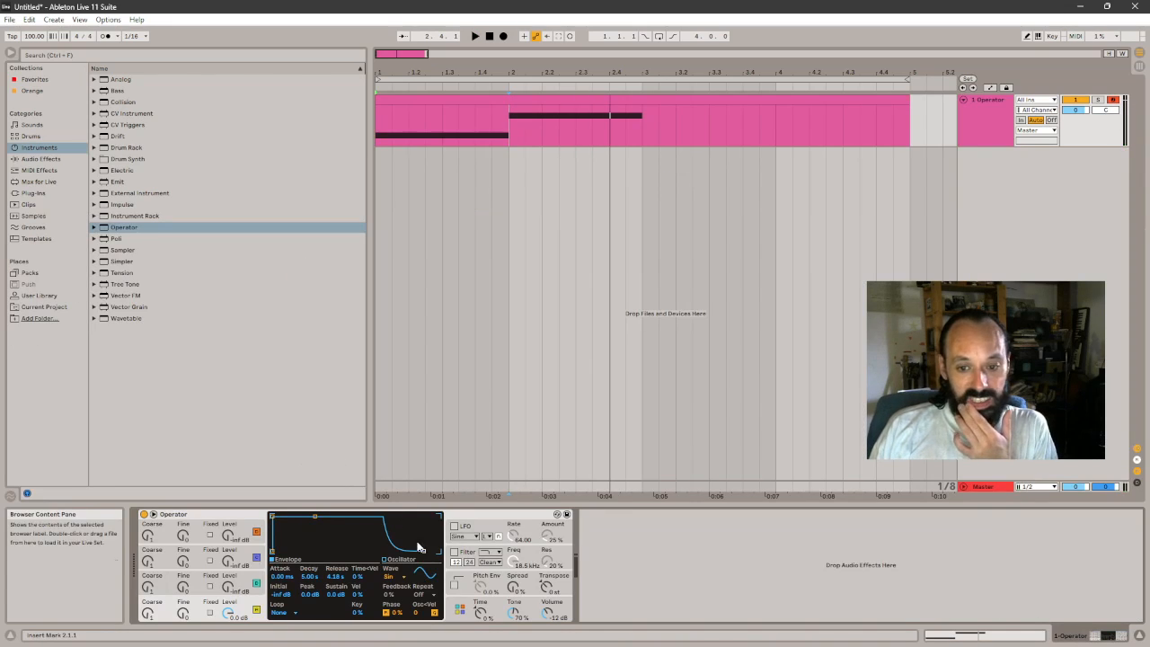
{"action": "left_click", "coordinate": [472, 517]}
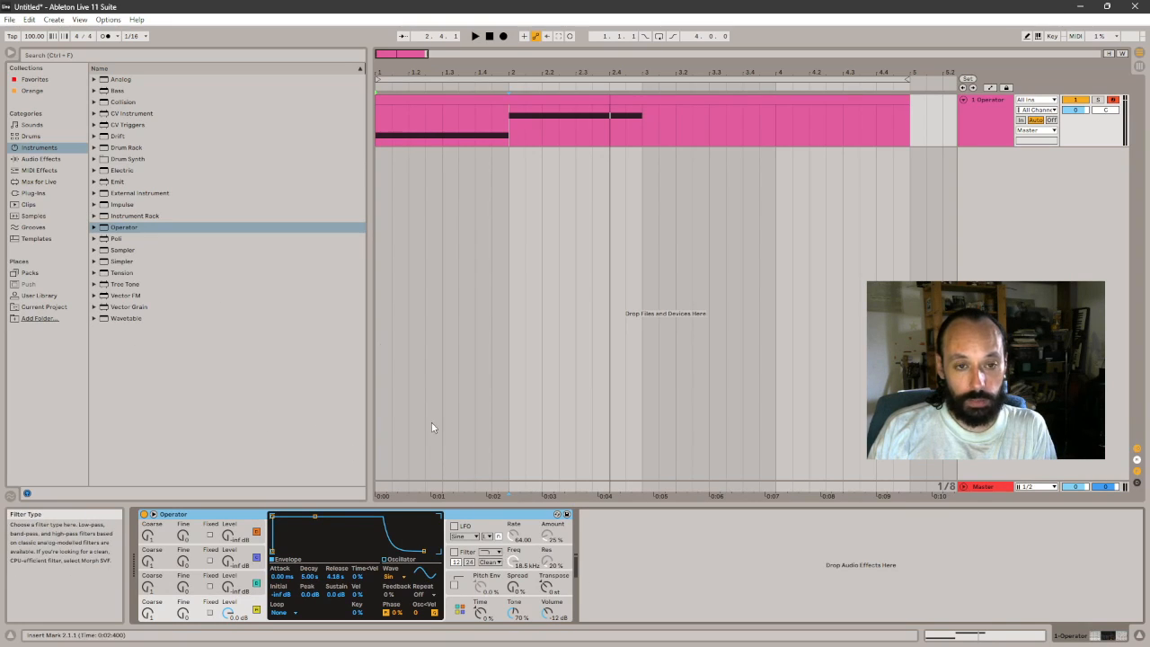
{"action": "key", "text": "Delete"}
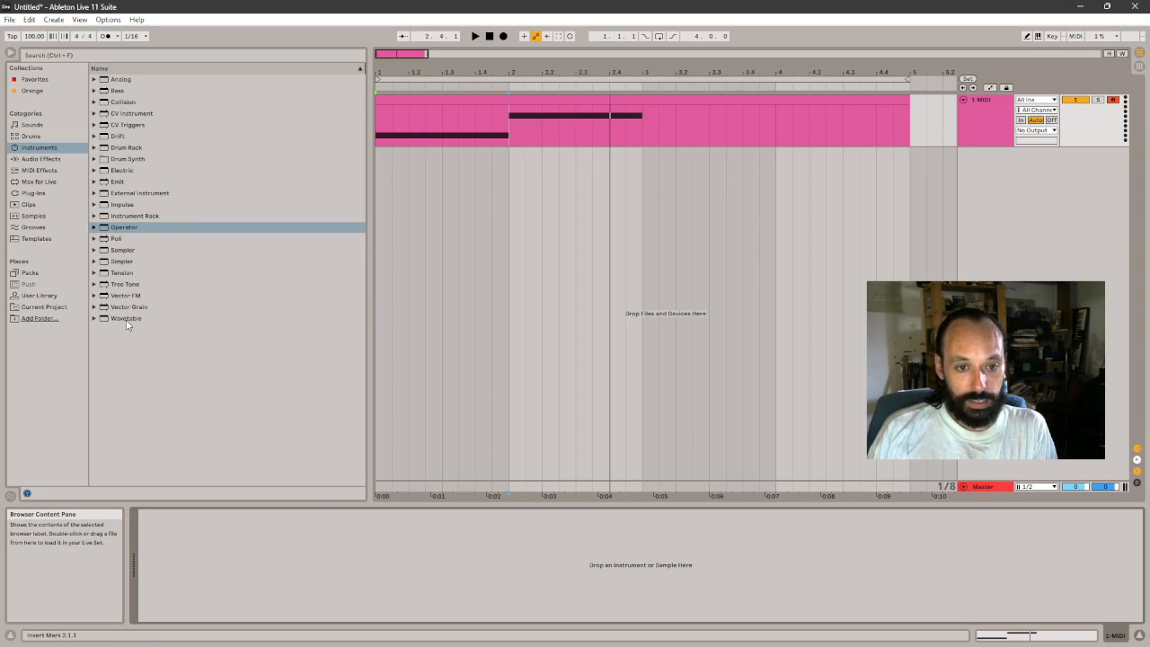
{"action": "left_click_drag", "start_coordinate": [127, 325], "coordinate": [325, 567]}
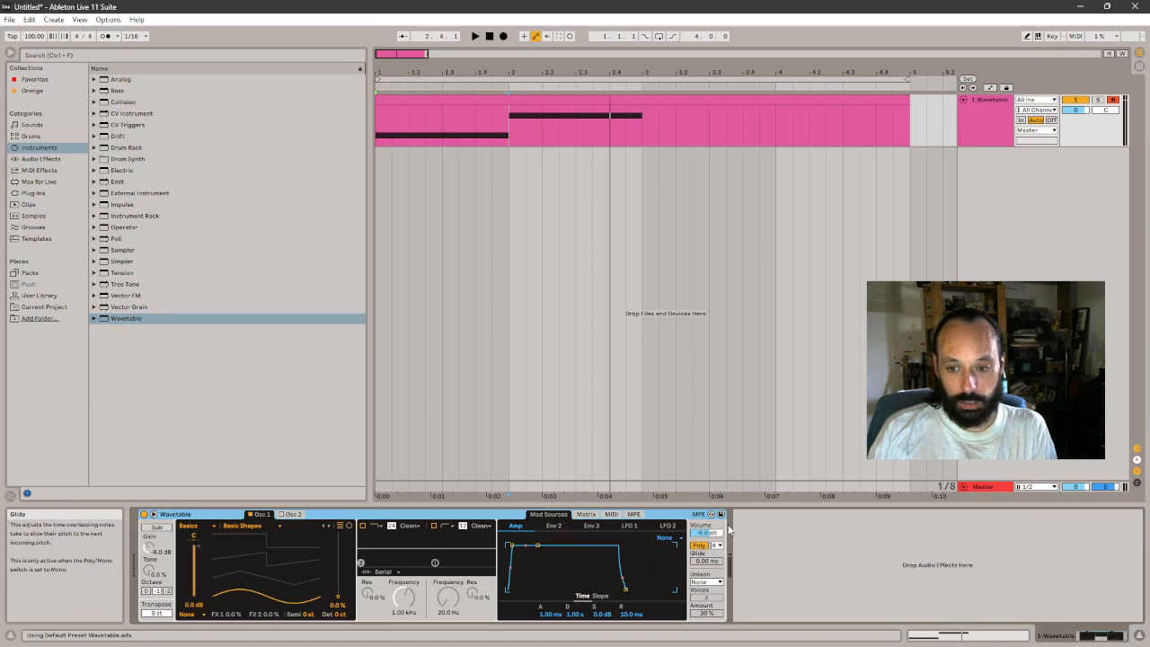
{"action": "left_click", "coordinate": [940, 634]}
{"action": "key", "text": "space"}
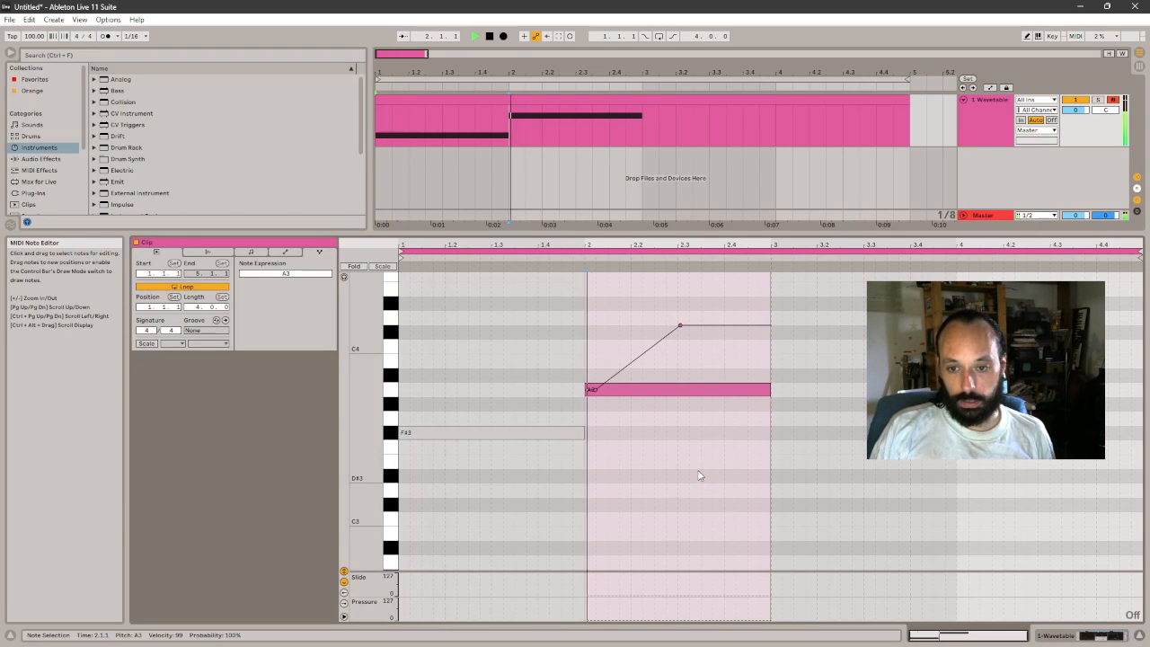
{"action": "key", "text": "space"}
- Set Wavetable's MPE Note PB modulation of Pitch to 13 and play the A3 note
{"action": "key", "text": "shift+Tab"}
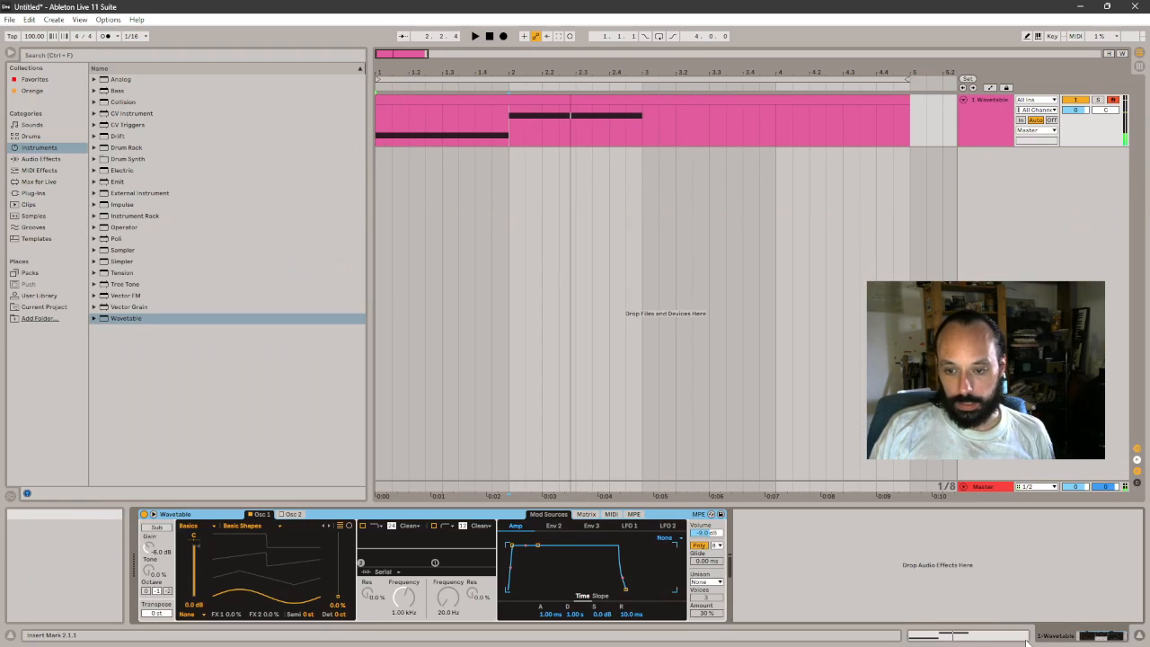
{"action": "left_click", "coordinate": [634, 513]}
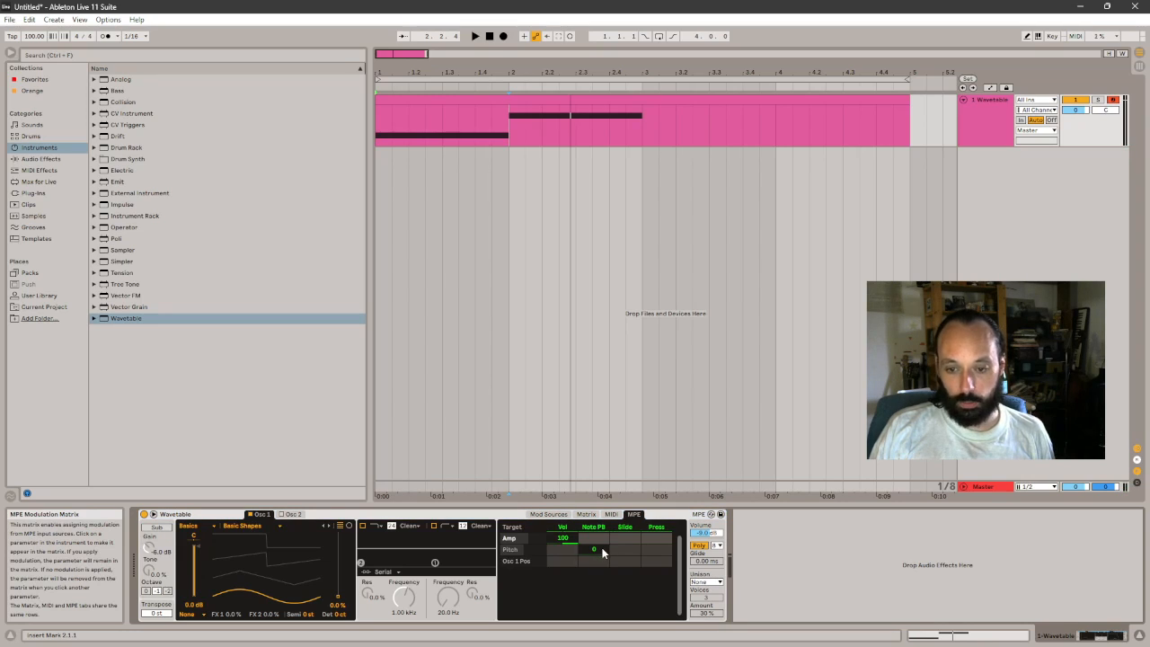
{"action": "left_click_drag", "start_coordinate": [600, 553], "coordinate": [600, 535]}
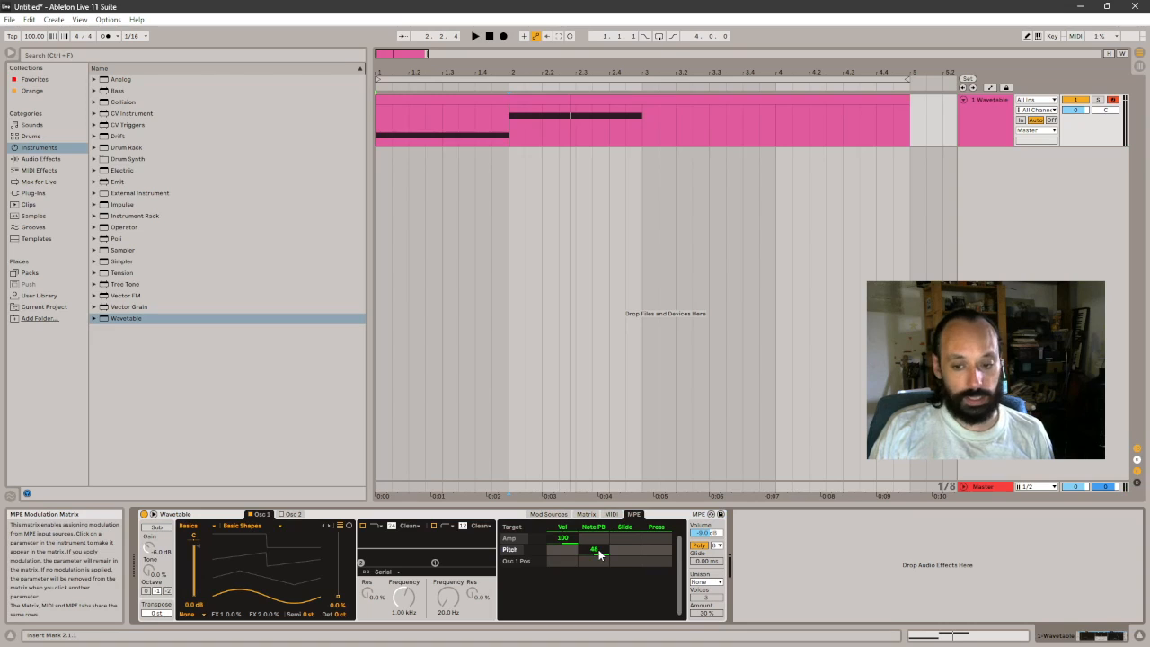
{"action": "left_click", "coordinate": [981, 633]}
{"action": "key", "text": "space"}
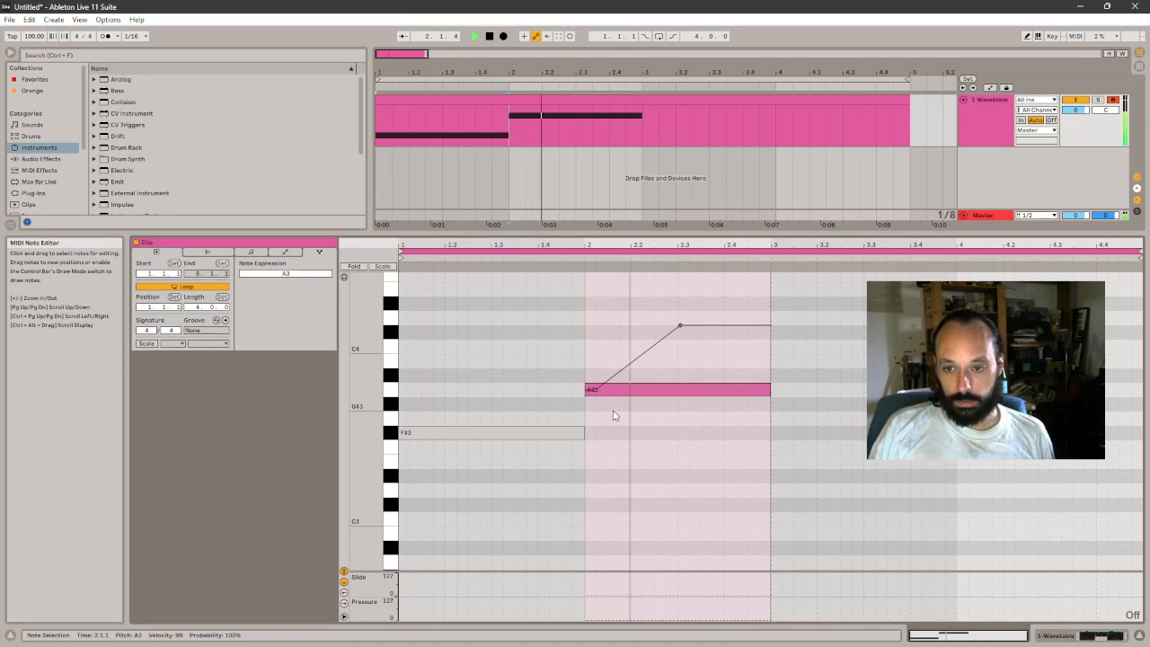
{"action": "key", "text": "space"}
{"action": "key", "text": "space"}
{"action": "key", "text": "space"}
- Set Wavetable's MPE Note PB modulation of Pitch to 48
{"action": "left_click", "coordinate": [1069, 636]}
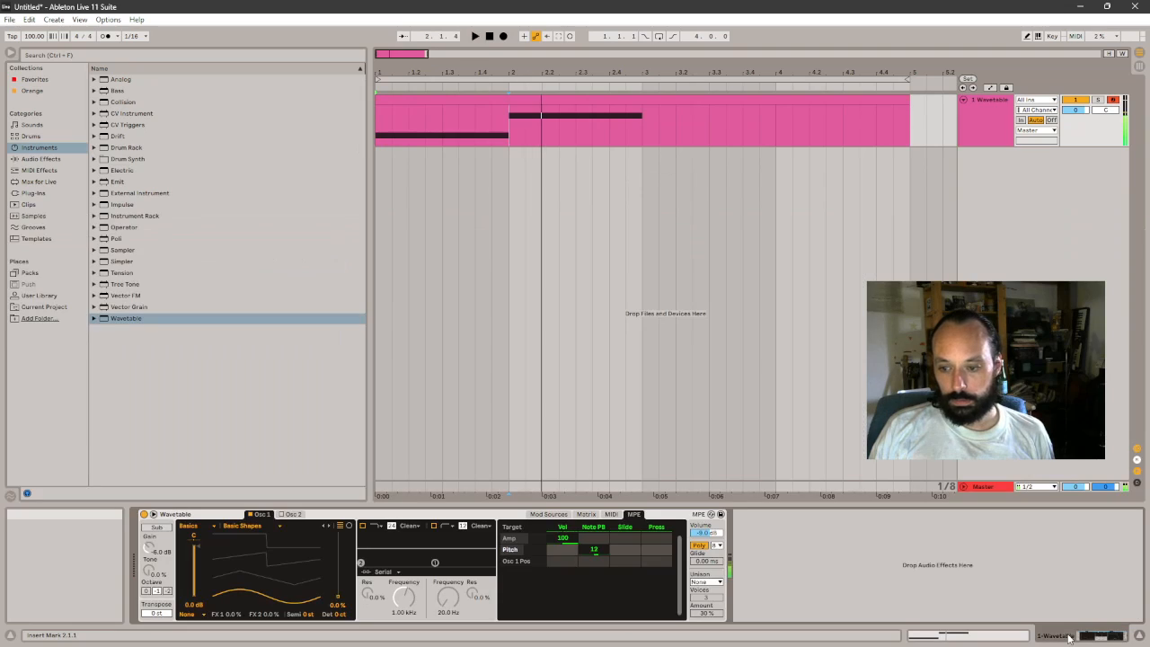
{"action": "left_click", "coordinate": [922, 640]}
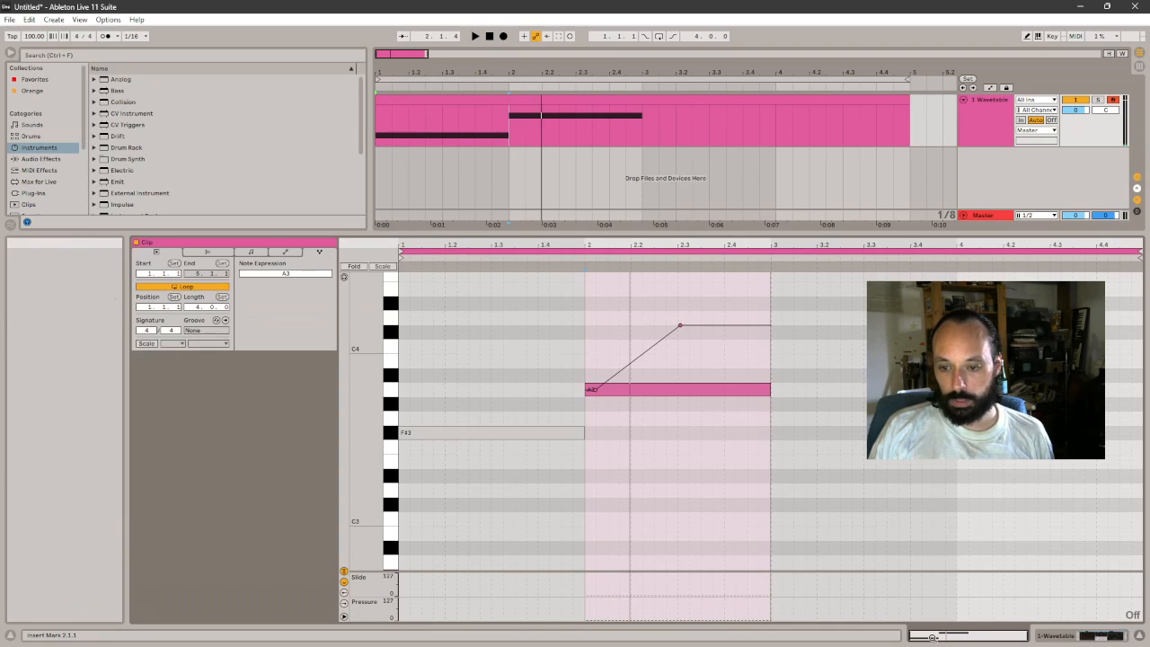
{"action": "key", "text": "shift+Tab"}
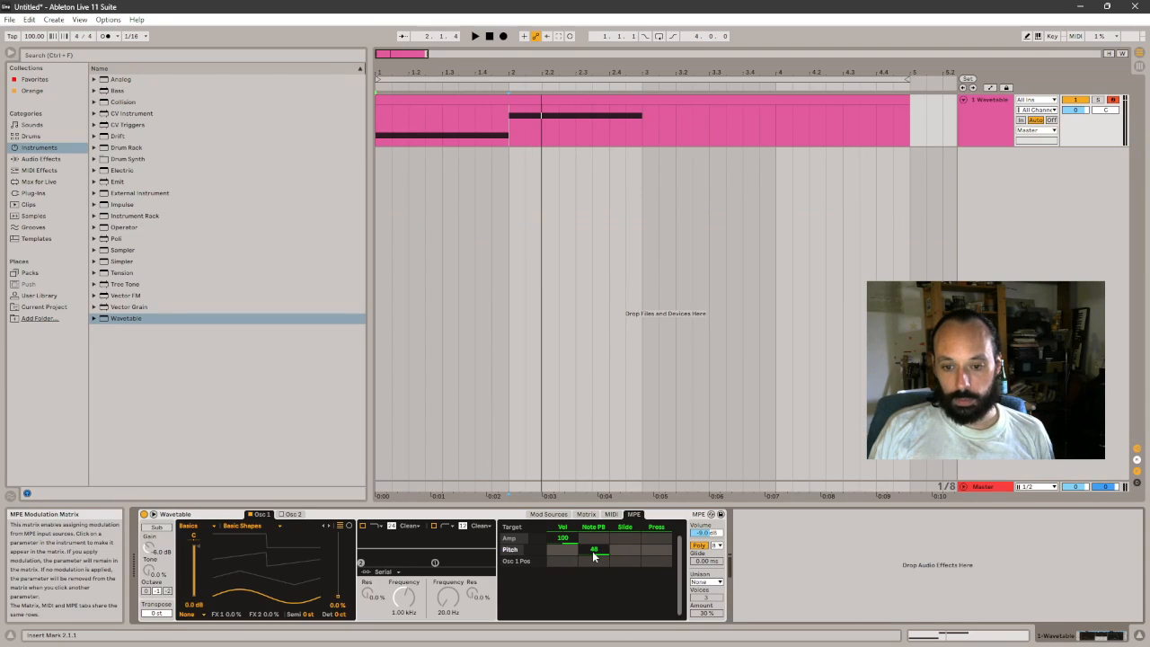
- Move the peak of the A3 note's pitch expression curve to about +3.2 st just past beat 2.2, and play the note
{"action": "left_click", "coordinate": [611, 552]}
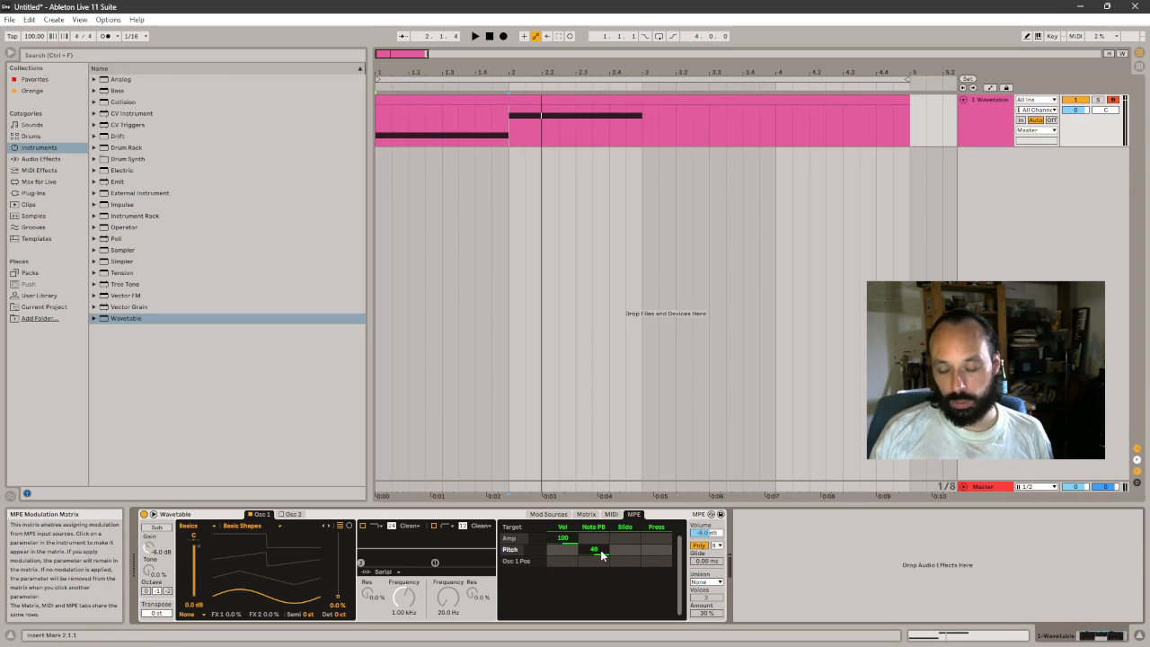
{"action": "left_click", "coordinate": [970, 635]}
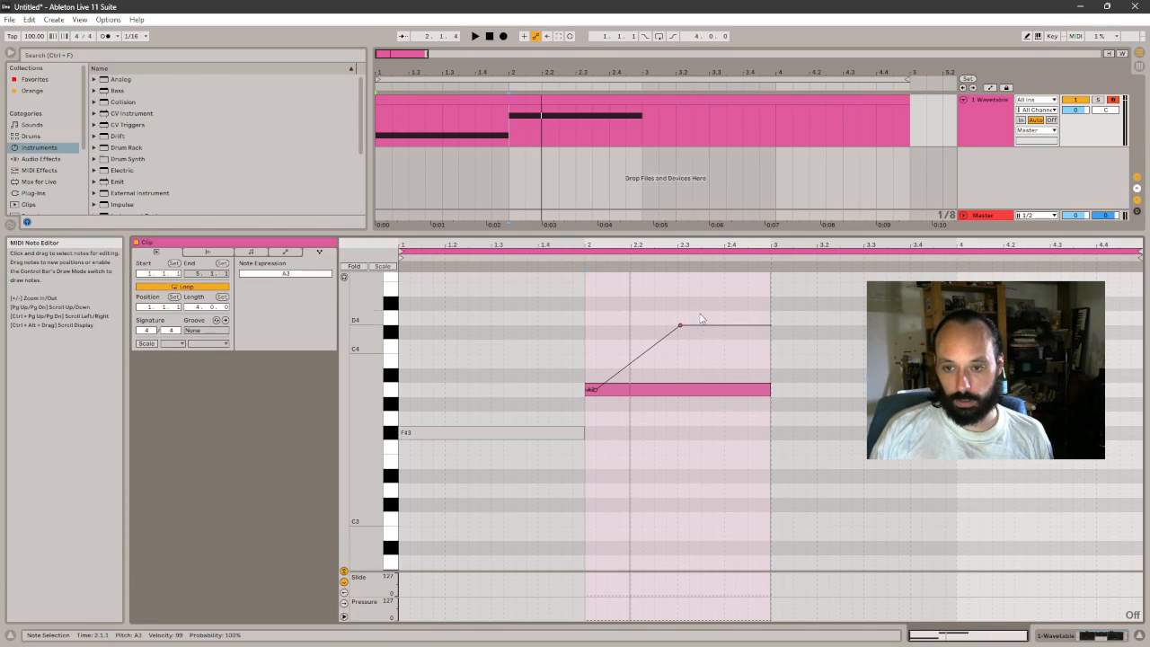
{"action": "left_click_drag", "start_coordinate": [678, 332], "coordinate": [658, 345]}
{"action": "key", "text": "space"}
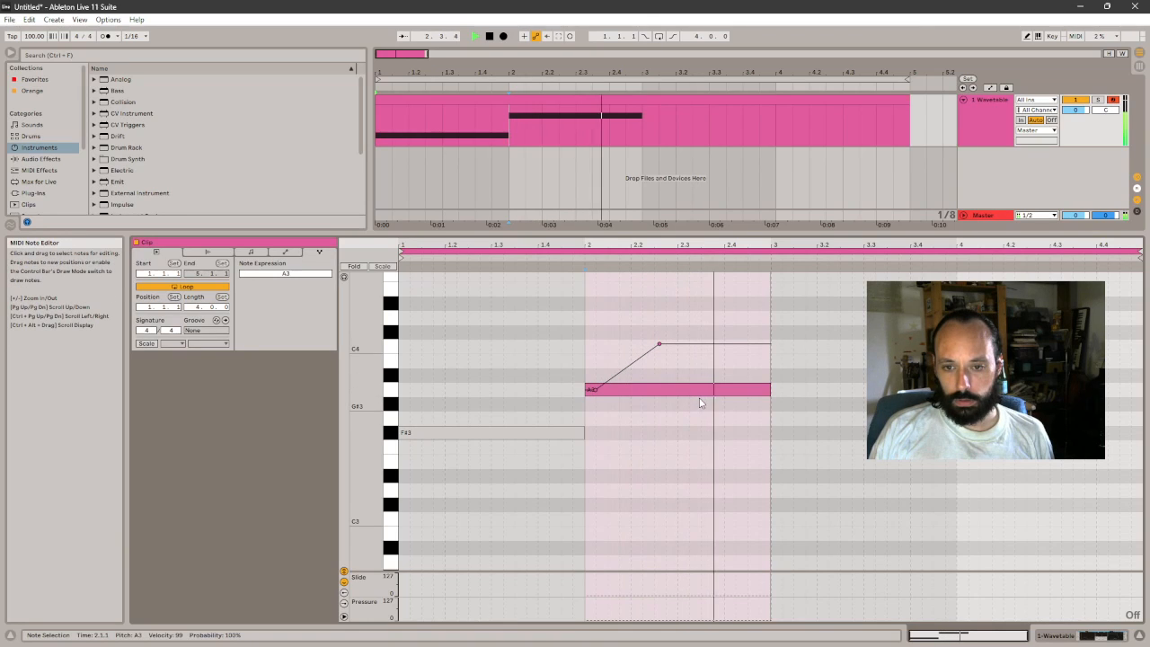
- Bend the rise of A3's pitch curve, hold its peak until about beat 2.4, and return it to the note's base pitch before bar 3
{"action": "left_click_drag", "start_coordinate": [613, 377], "coordinate": [640, 419]}
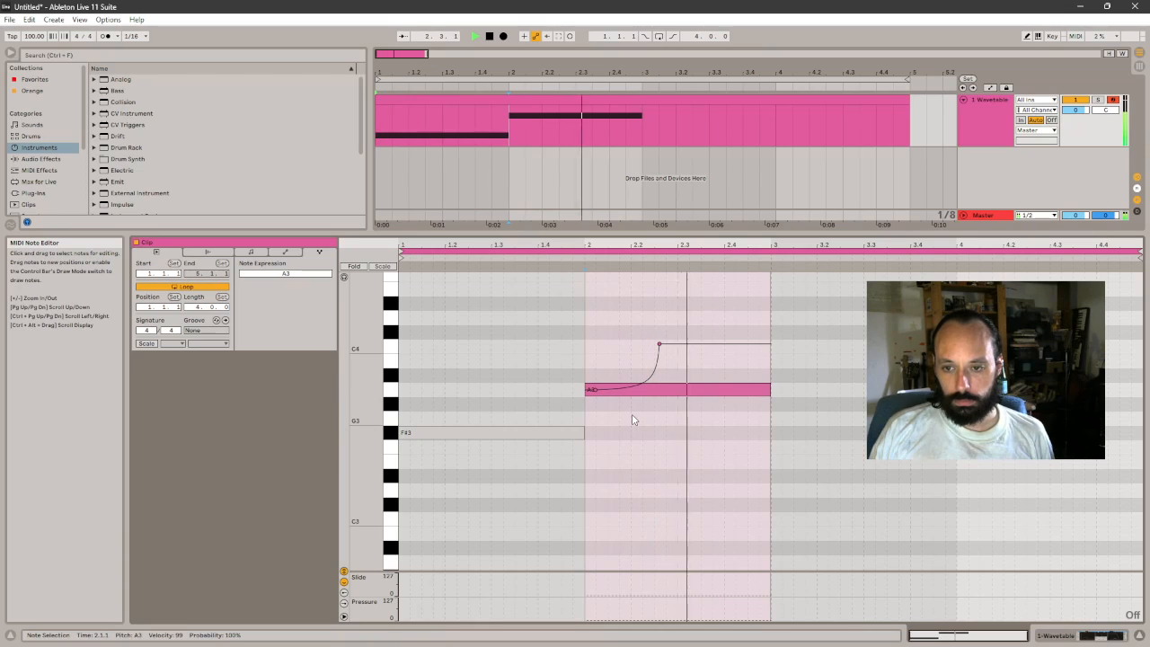
{"action": "key", "text": "space"}
{"action": "left_click", "coordinate": [714, 344]}
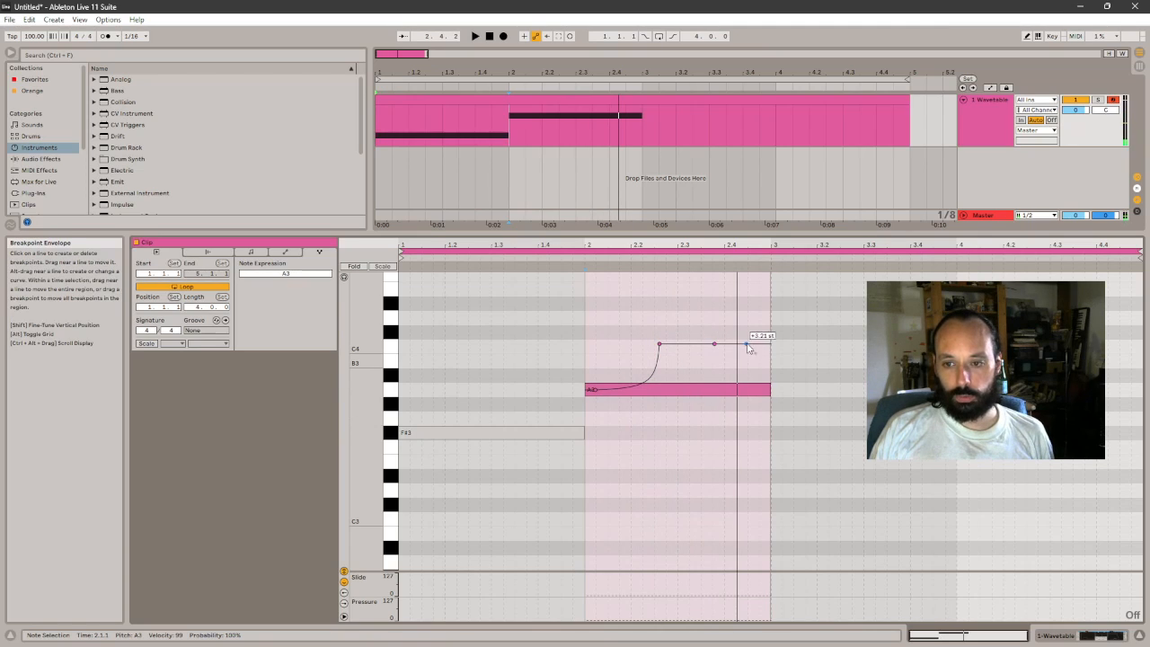
{"action": "left_click_drag", "start_coordinate": [757, 344], "coordinate": [757, 390]}
- Replace the F#3 note with G3, F3 and D3 notes under A3 in bar 2, and return to the note expression view
{"action": "left_click_drag", "start_coordinate": [598, 421], "coordinate": [608, 433]}
{"action": "left_click", "coordinate": [252, 253]}
{"action": "left_click_drag", "start_coordinate": [494, 433], "coordinate": [673, 494]}
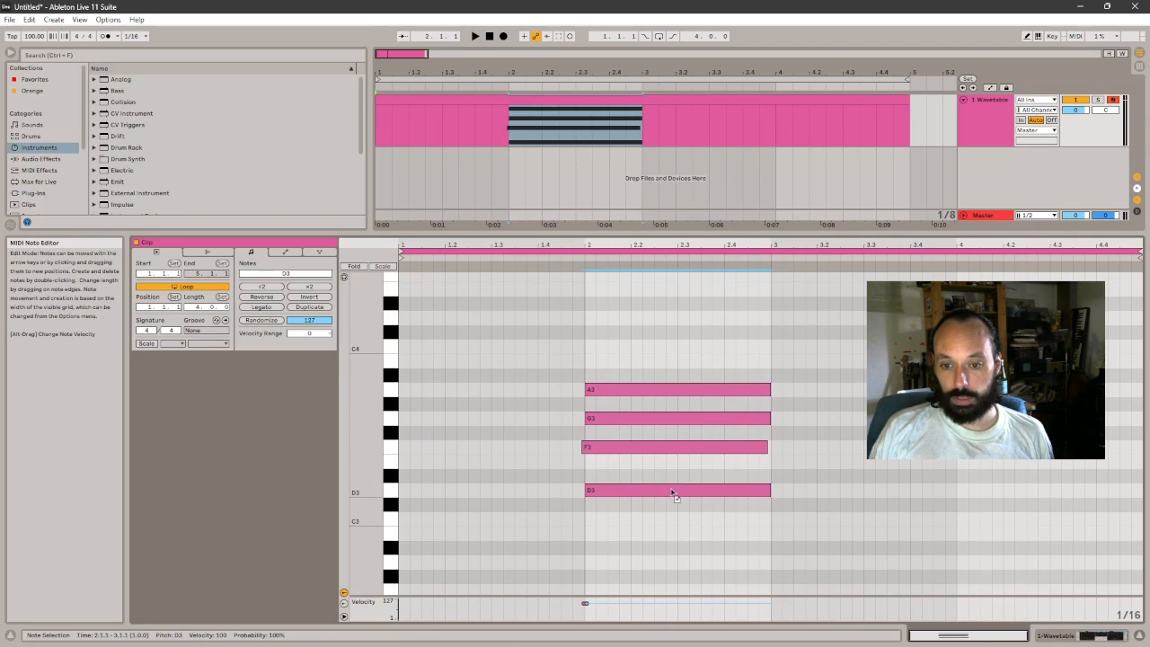
{"action": "left_click", "coordinate": [285, 251]}
{"action": "left_click", "coordinate": [319, 252]}
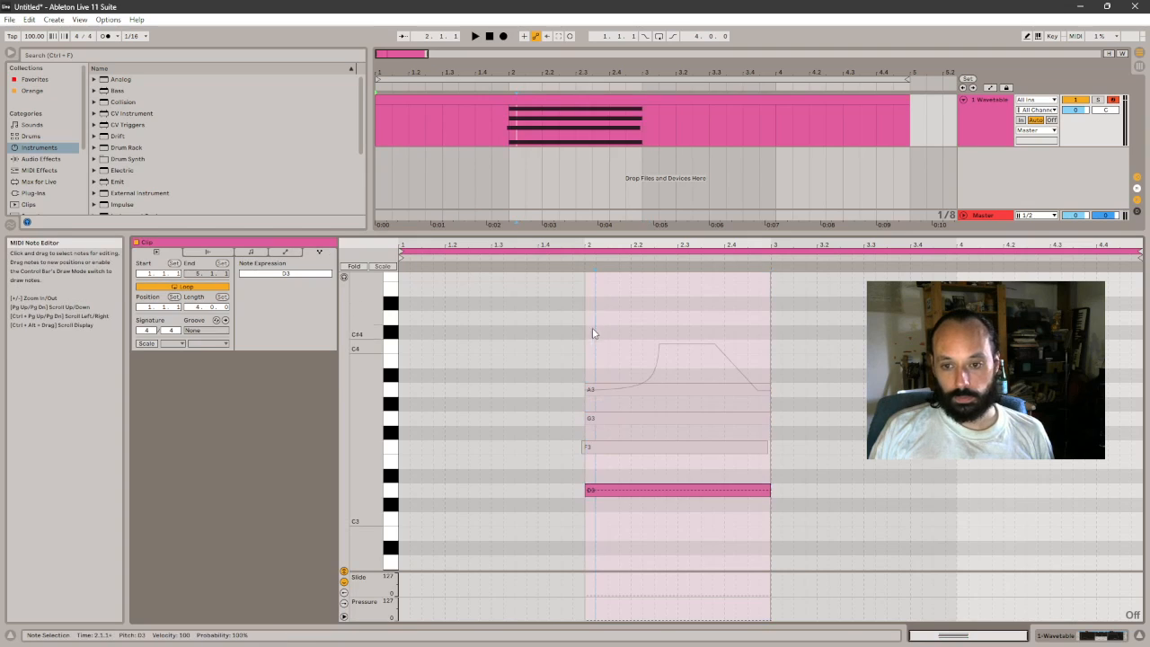
- Align the F3 note with the other chord notes at bar 2, and play the chord
{"action": "left_click_drag", "start_coordinate": [612, 452], "coordinate": [615, 451]}
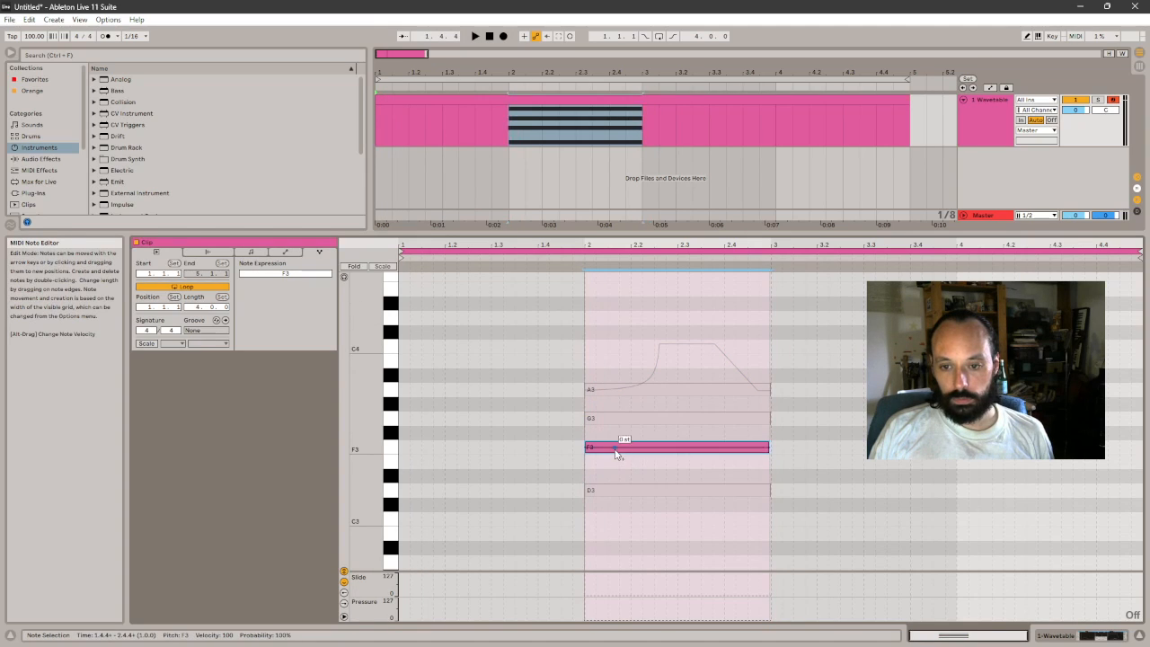
{"action": "left_click", "coordinate": [567, 442]}
{"action": "key", "text": "space"}
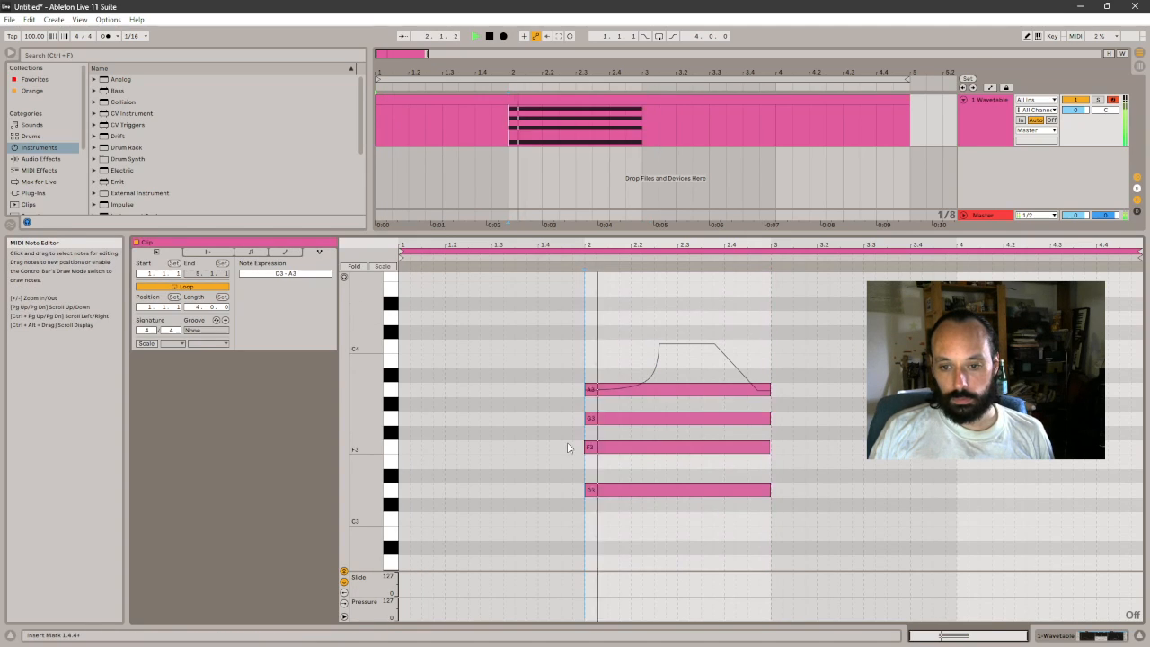
- Draw a pitch expression curve on G3 that dips to about -4.2 st and rises to +1.88 st before bar 3
{"action": "left_click", "coordinate": [643, 420]}
{"action": "key", "text": "space"}
{"action": "left_click_drag", "start_coordinate": [692, 419], "coordinate": [759, 392]}
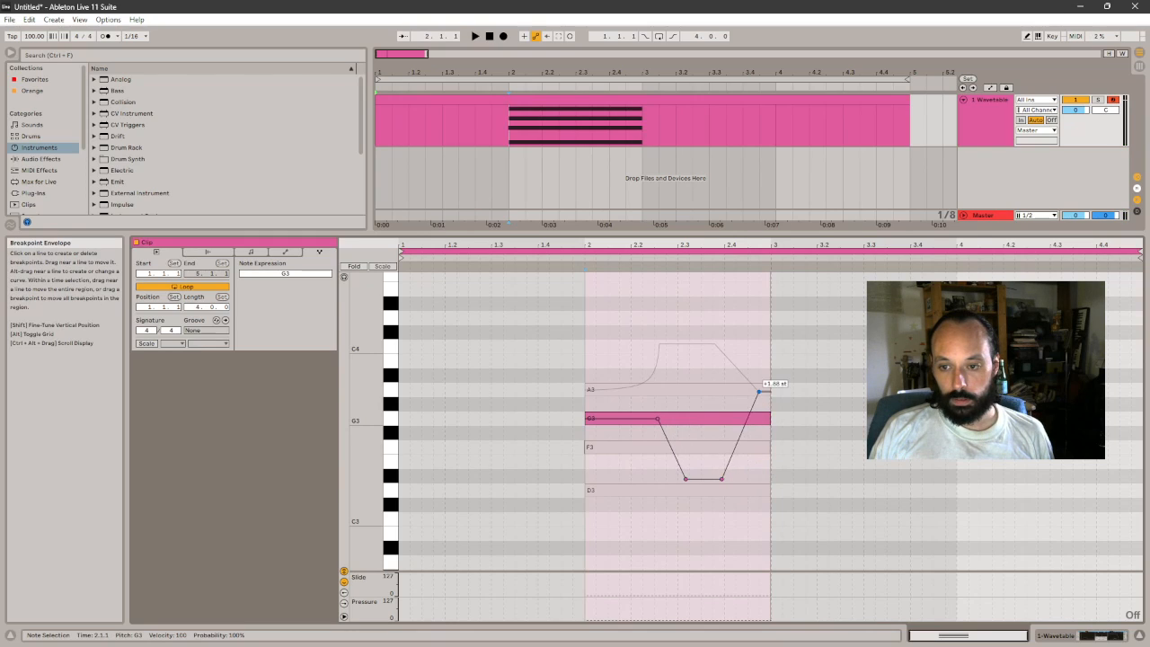
- Draw a curved pitch expression on F3 that dips near beat 2.3 and rises to about A3, and play the chord
{"action": "key", "text": "Down"}
{"action": "key", "text": "Down"}
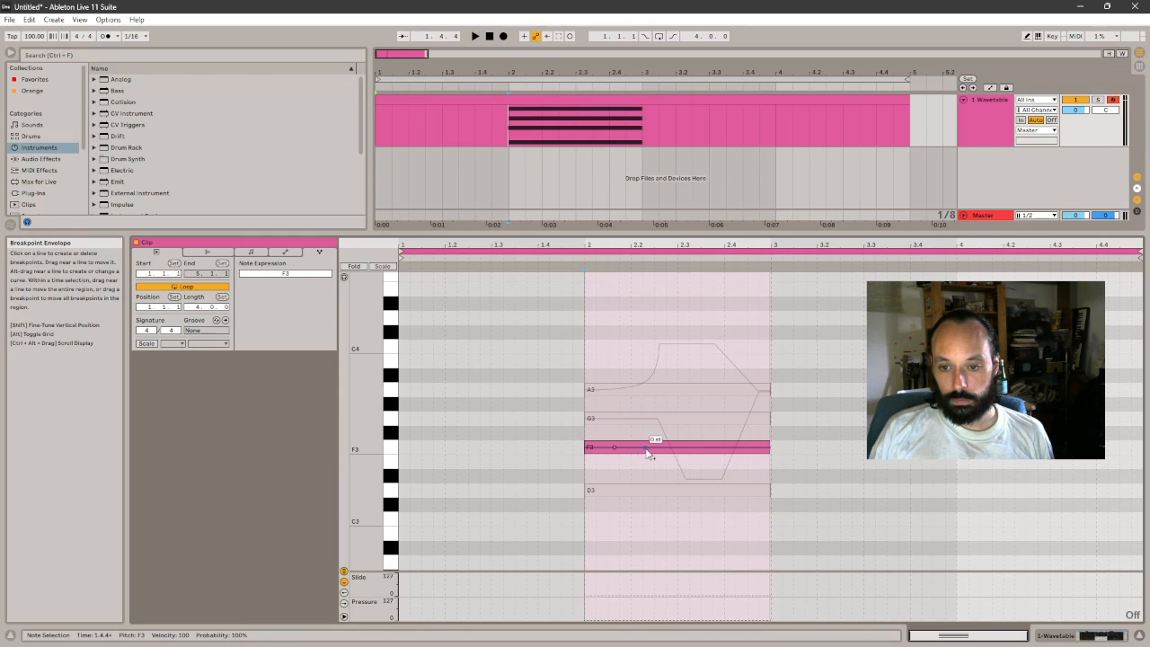
{"action": "left_click_drag", "start_coordinate": [652, 444], "coordinate": [740, 437]}
{"action": "key", "text": "space"}
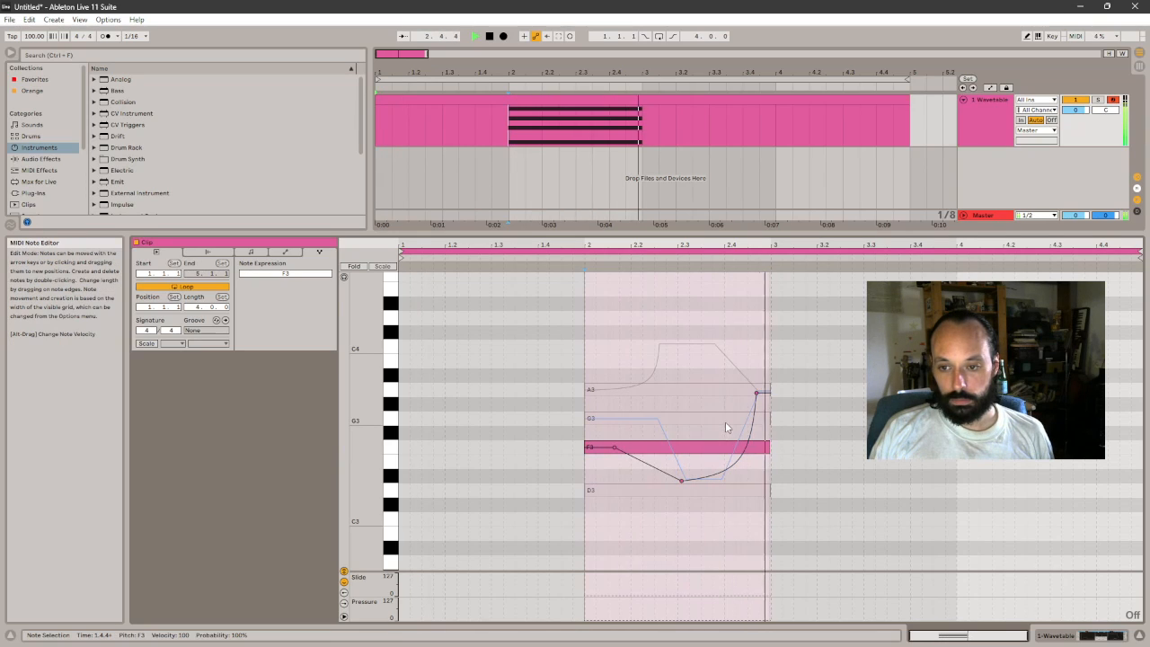
{"action": "key", "text": "space"}
- Draw a pitch expression curve on D3 that dips to about -2.5 st and rises to about G#3, and play the chord
{"action": "mouse_move", "coordinate": [614, 449]}
{"action": "left_mouse_down"}
{"action": "mouse_move", "coordinate": [614, 492]}
{"action": "mouse_move", "coordinate": [713, 528]}
{"action": "mouse_move", "coordinate": [762, 452]}
{"action": "mouse_move", "coordinate": [755, 404]}
{"action": "left_mouse_up"}
{"action": "key", "text": "space"}
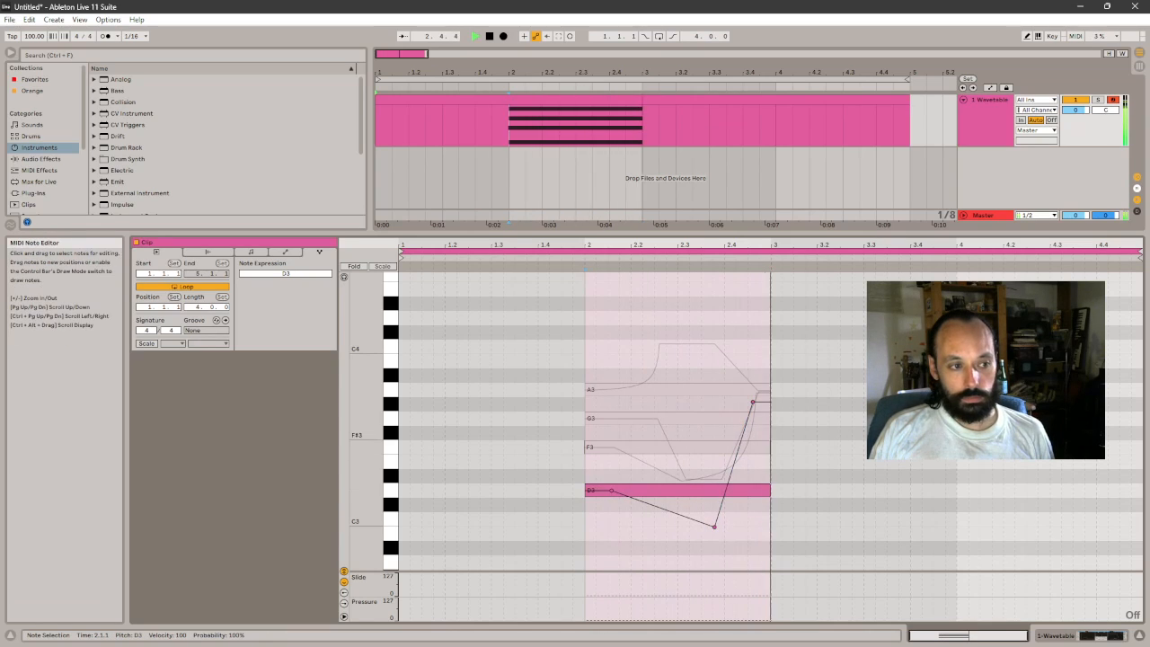
{"action": "key", "text": "space"}
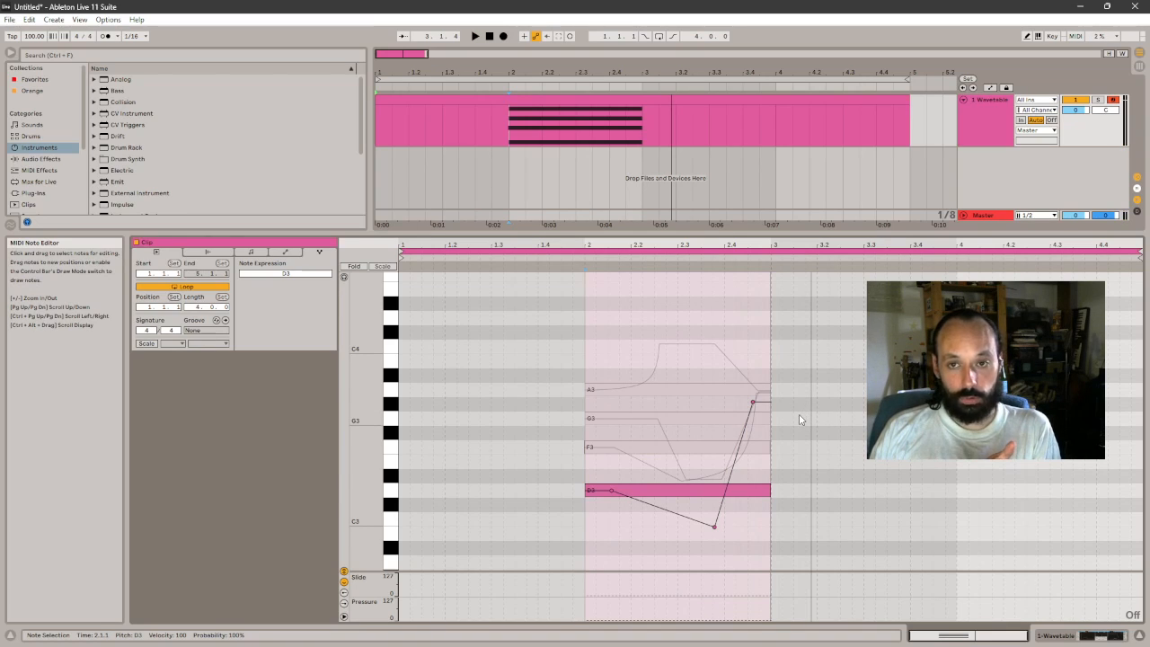
- Bend the falling and rising segments of D3's pitch expression curve into smooth arcs
{"action": "key", "text": "ctrl+a"}
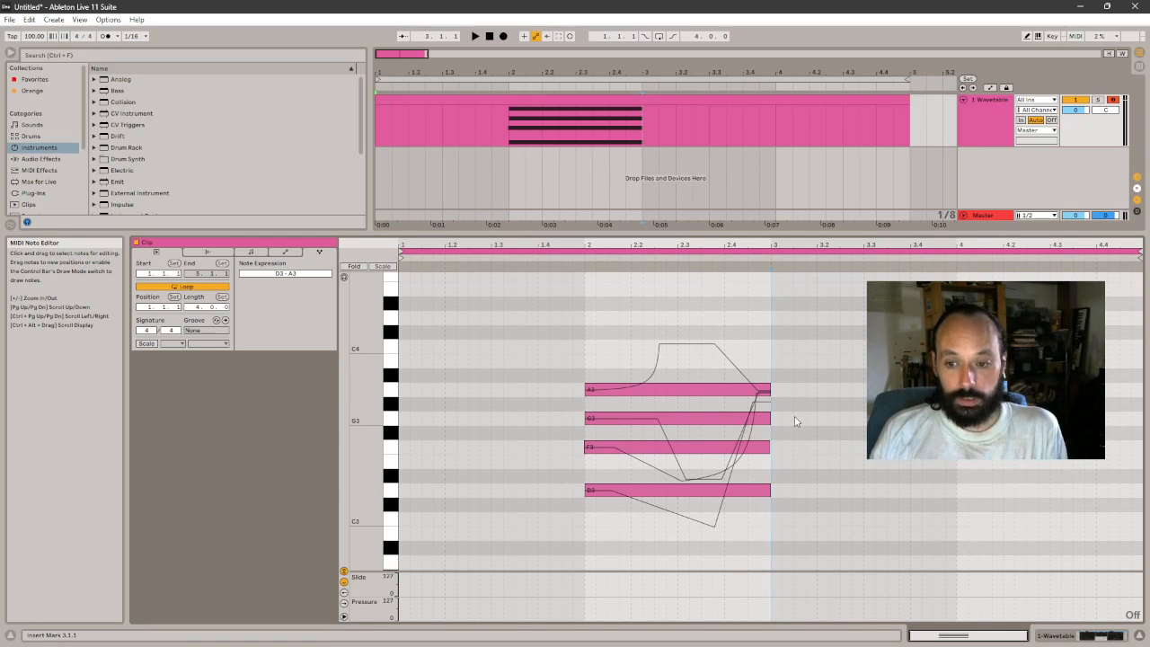
{"action": "left_click", "coordinate": [696, 525]}
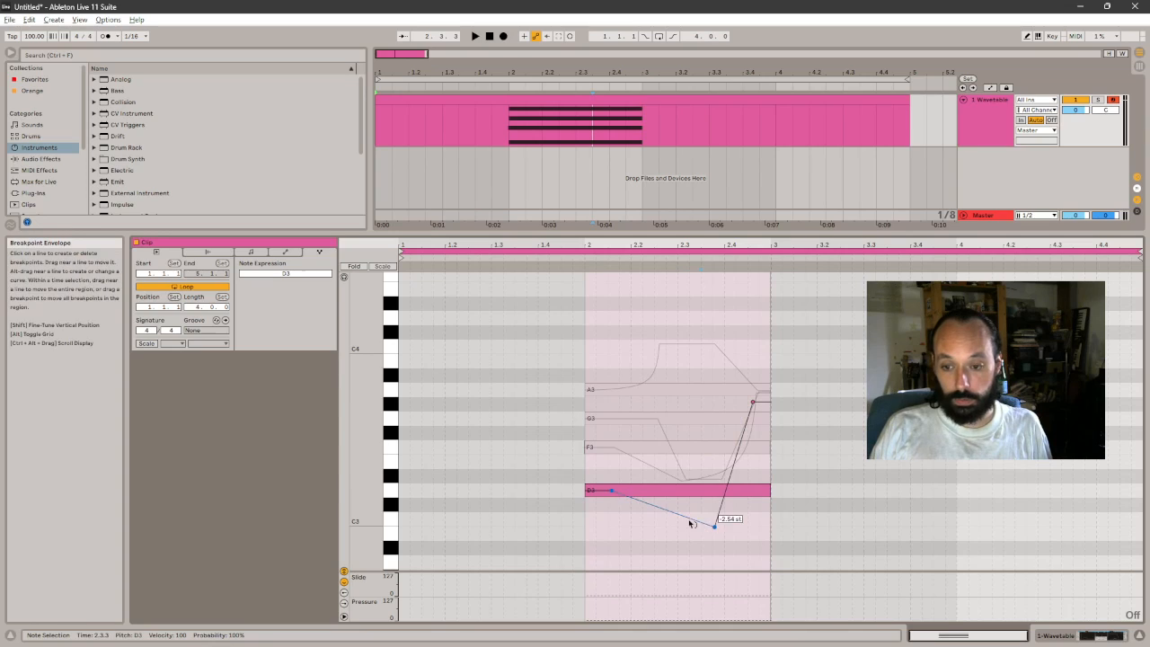
{"action": "left_click_drag", "start_coordinate": [690, 524], "coordinate": [733, 515]}
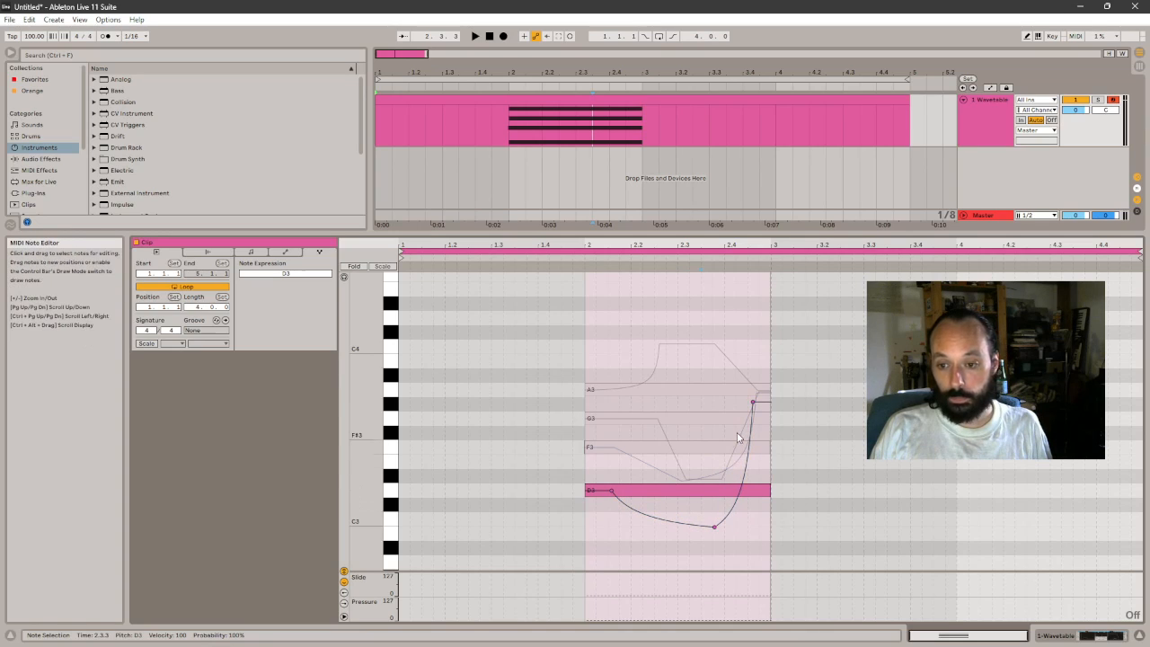
- Bend the falling and rising segments of G3's pitch expression curve into smooth arcs
{"action": "left_click", "coordinate": [643, 444]}
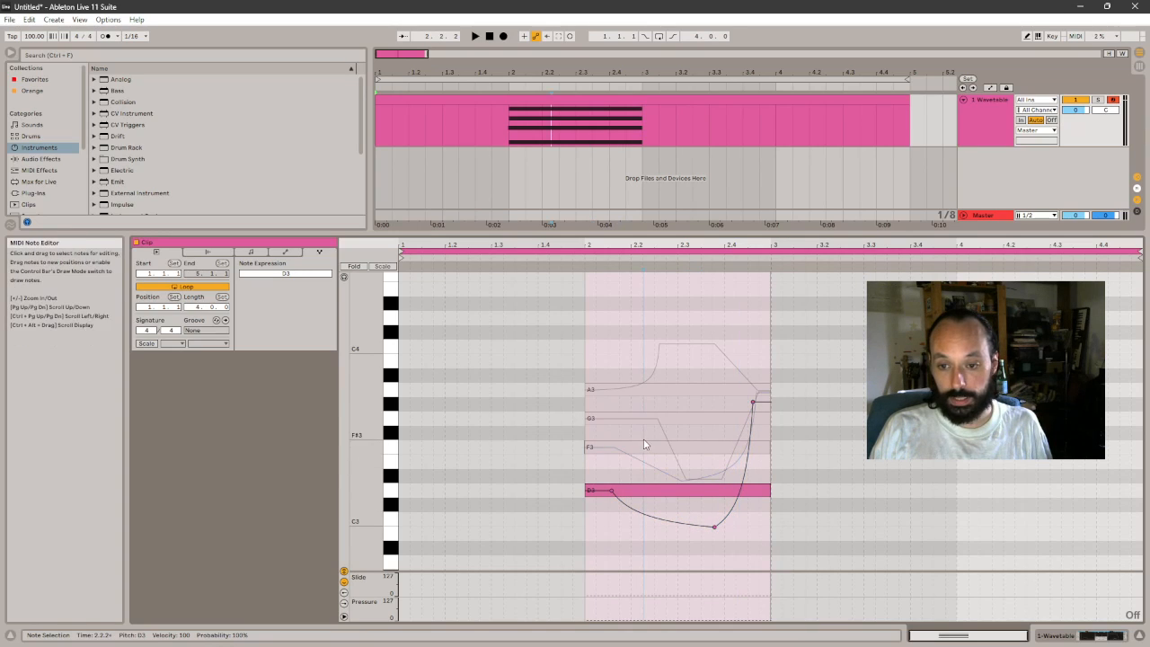
{"action": "left_click", "coordinate": [654, 418]}
{"action": "left_click_drag", "start_coordinate": [746, 439], "coordinate": [680, 468]}
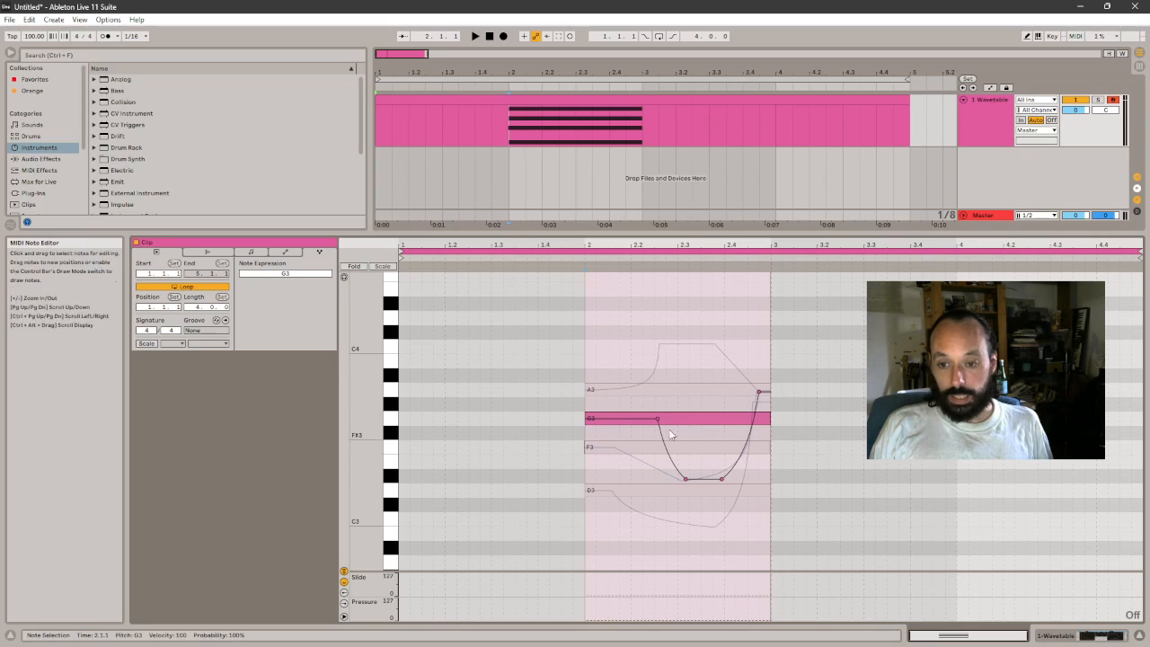
- Compare Wavetable's Note PB modulation of Pitch with the lowest point of G3's pitch expression curve
{"action": "left_click", "coordinate": [1068, 636]}
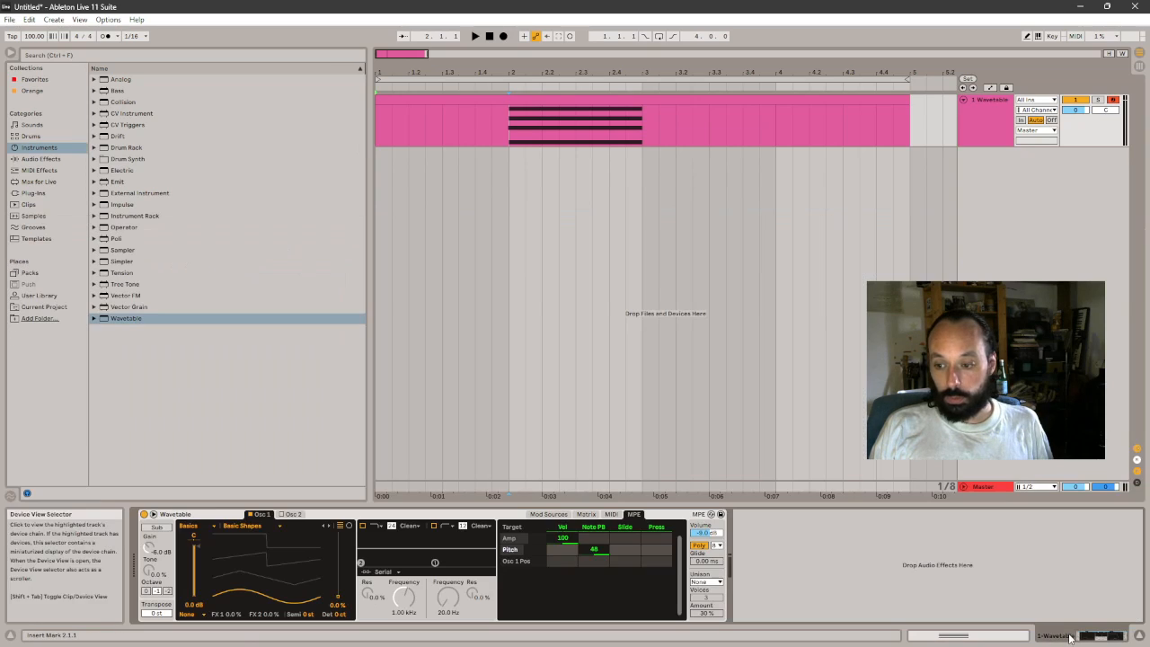
{"action": "left_click_drag", "start_coordinate": [588, 550], "coordinate": [588, 619]}
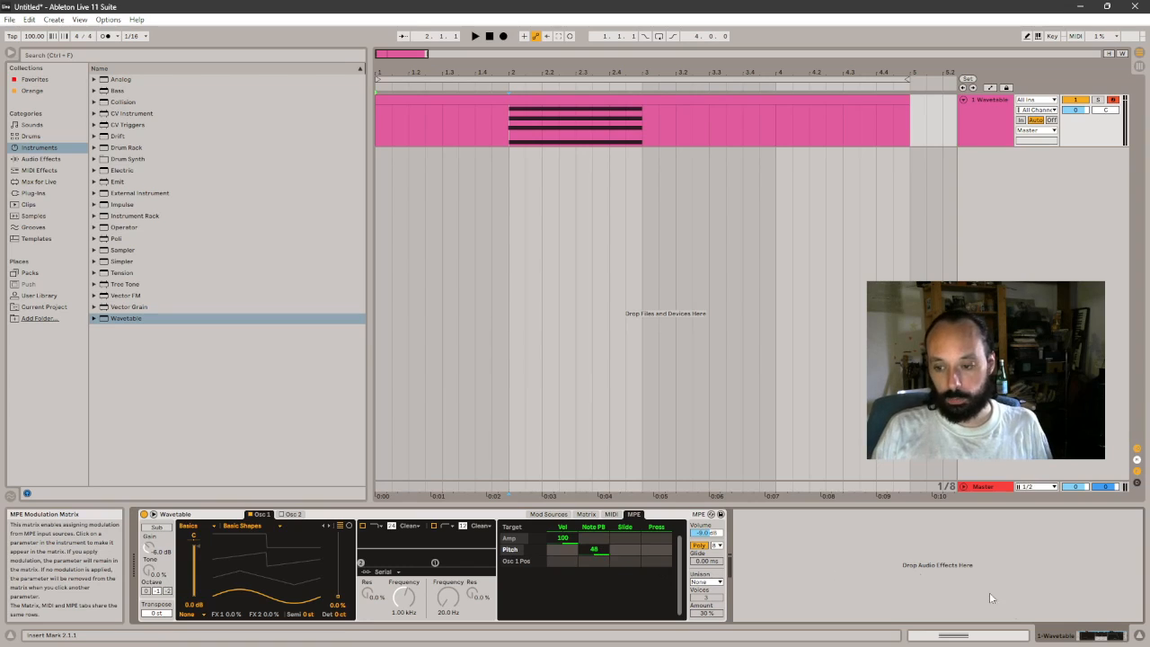
{"action": "left_click", "coordinate": [1015, 639]}
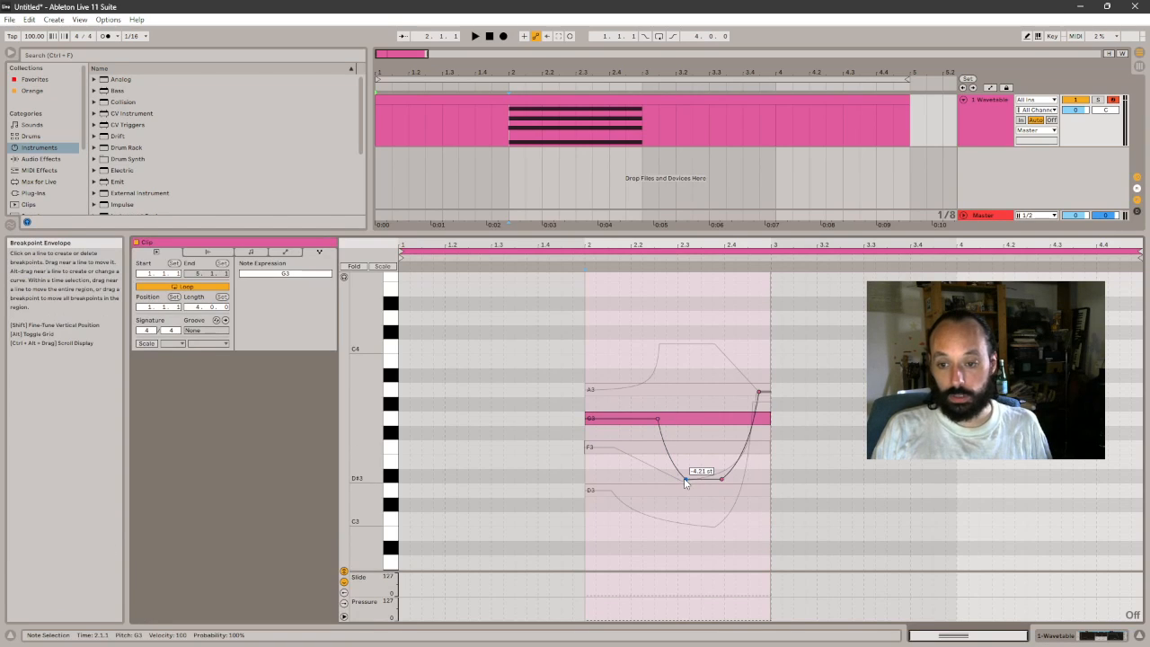
- Add the Microtuner MIDI effect before Wavetable on the track
{"action": "left_click", "coordinate": [1019, 635]}
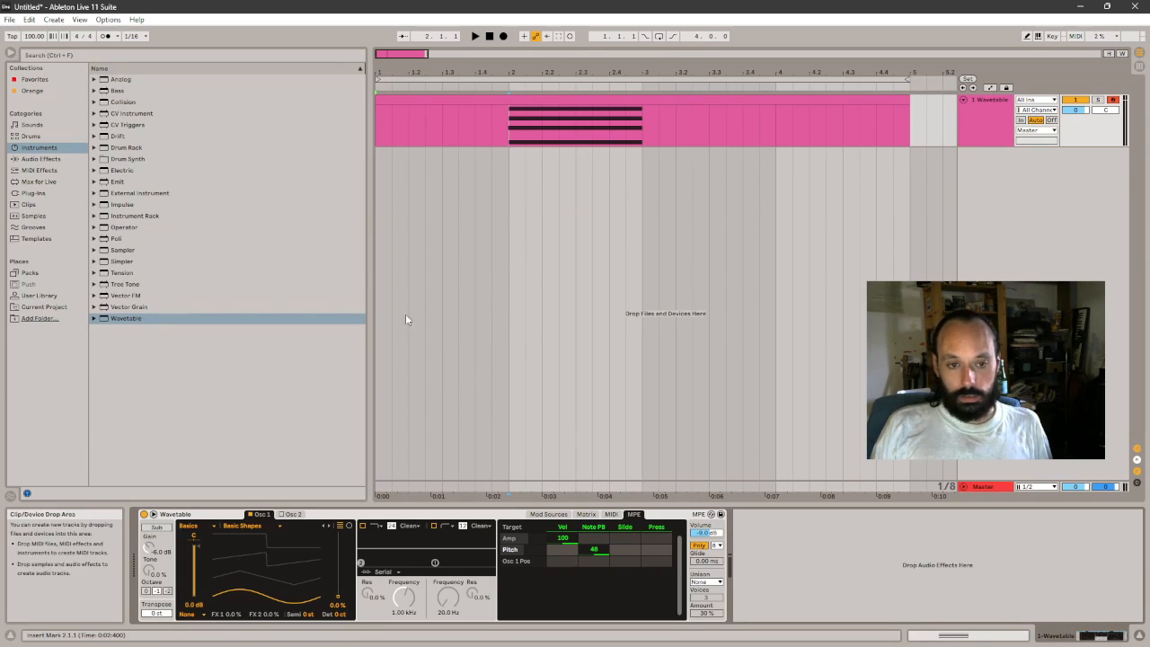
{"action": "left_click", "coordinate": [41, 170]}
{"action": "left_click", "coordinate": [129, 138]}
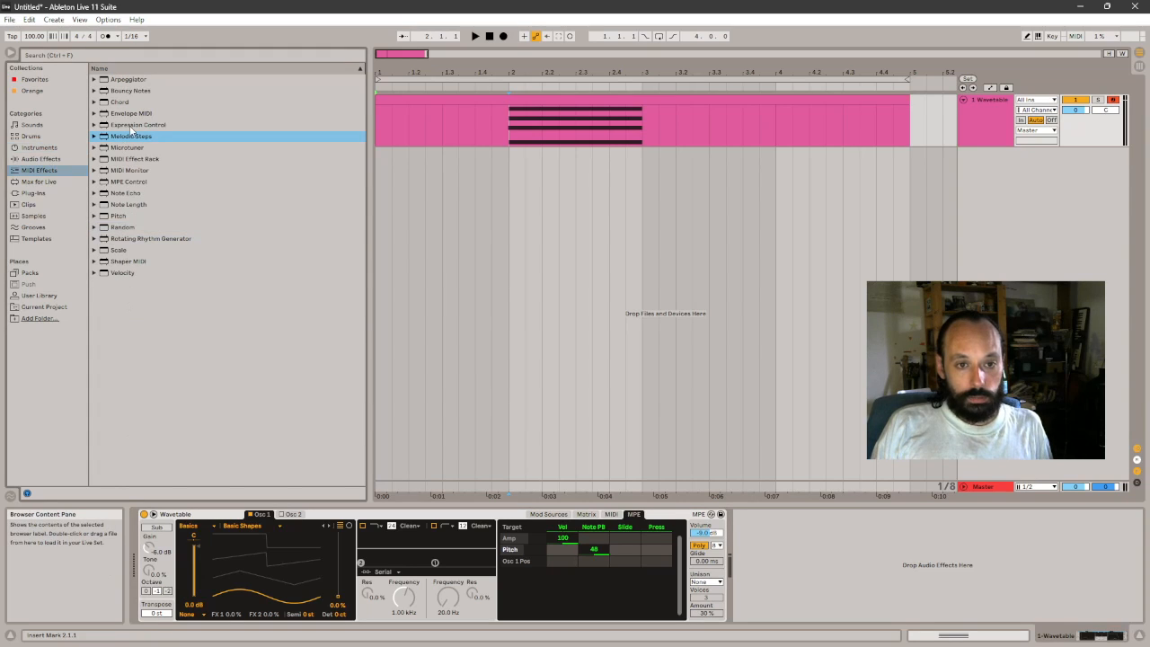
{"action": "left_click", "coordinate": [119, 148]}
{"action": "left_click", "coordinate": [141, 570]}
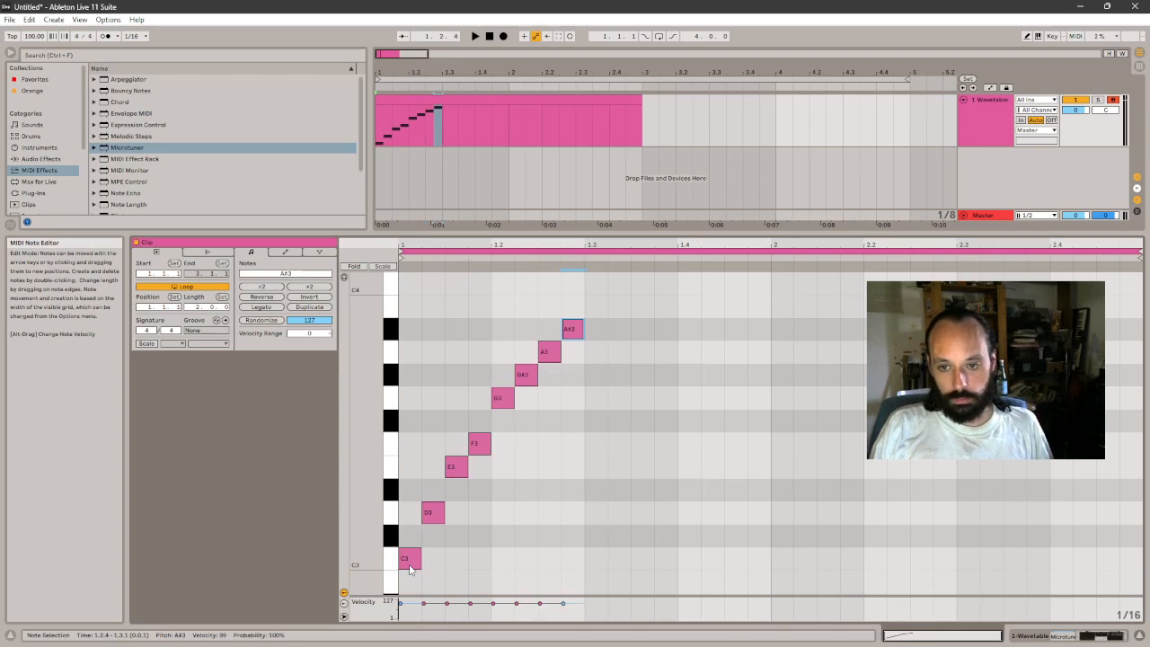
- Complete the ascending sixteenth-note run from C3 up to C4 in the clip, and play it
{"action": "key", "text": "ctrl+a"}
{"action": "key", "text": "ctrl+z"}
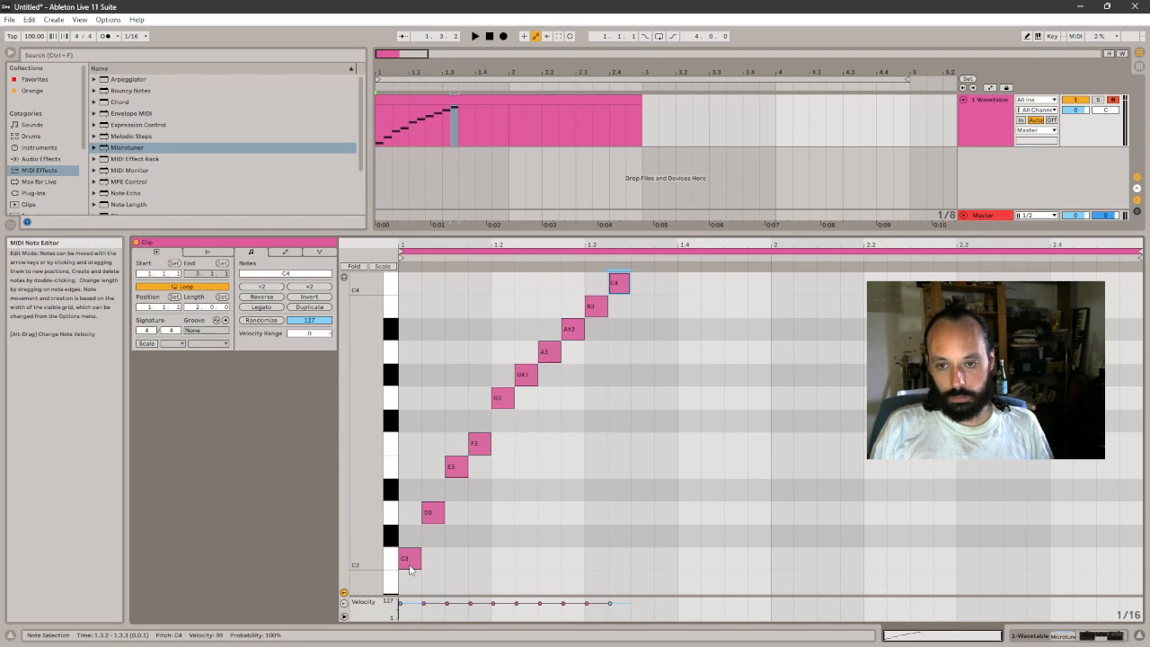
{"action": "key", "text": "space"}
{"action": "left_click", "coordinate": [769, 450]}
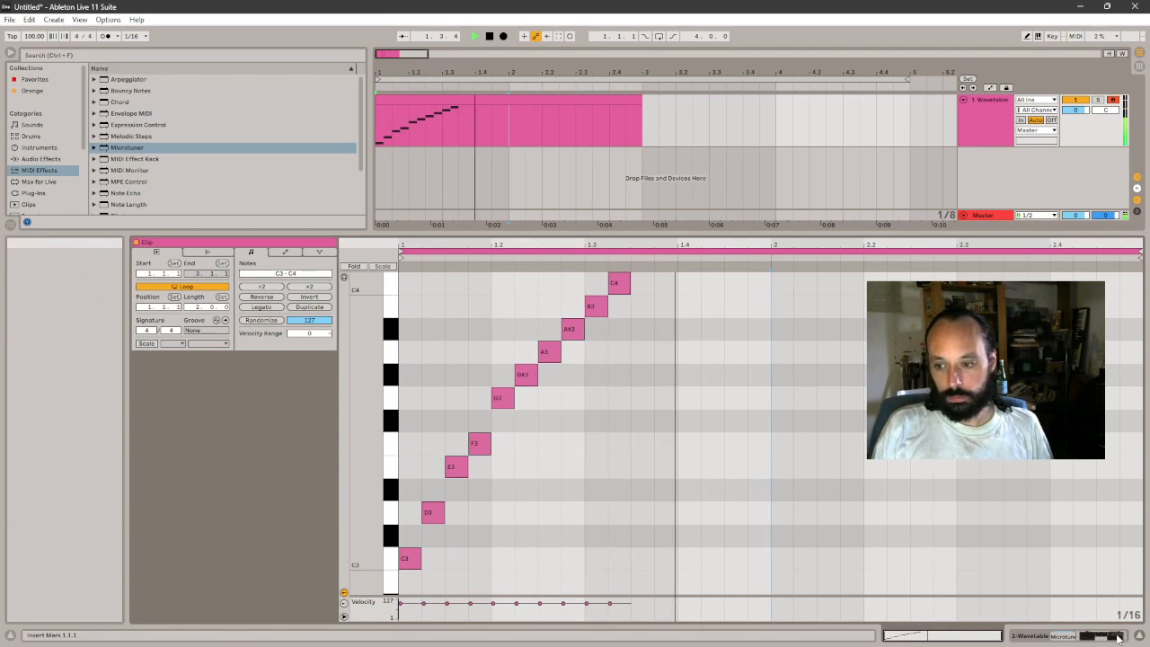
- Deactivate Microtuner and play the ascending run without it
{"action": "key", "text": "shift+Tab"}
{"action": "key", "text": "space"}
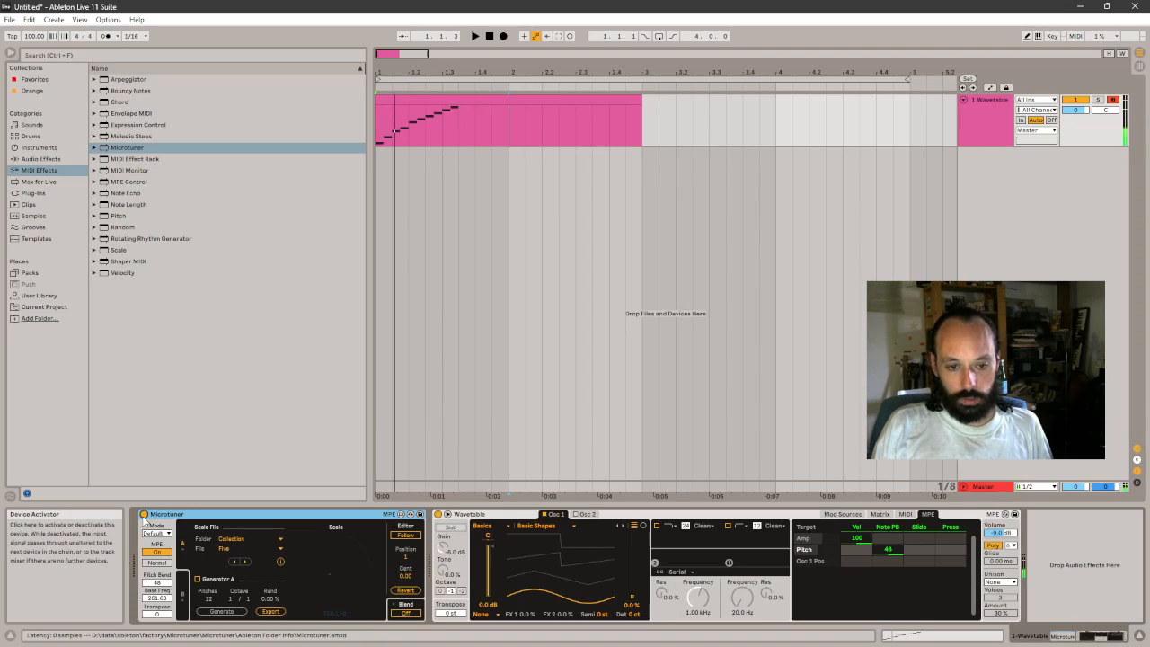
{"action": "left_click", "coordinate": [459, 101]}
{"action": "key", "text": "space"}
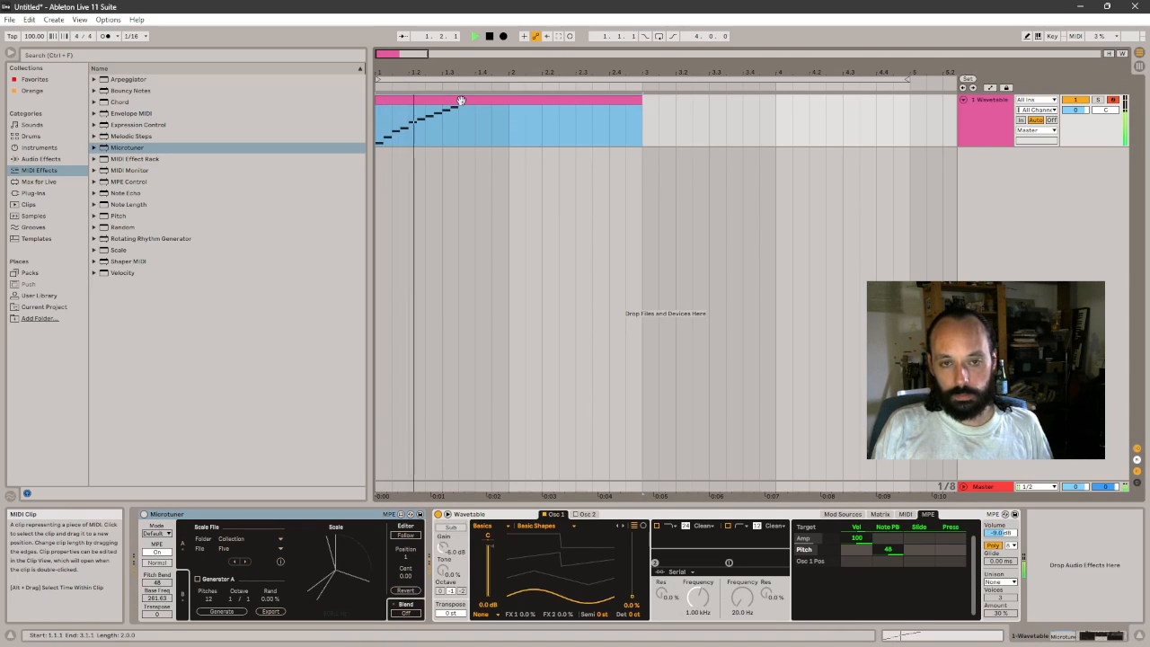
{"action": "key", "text": "space"}
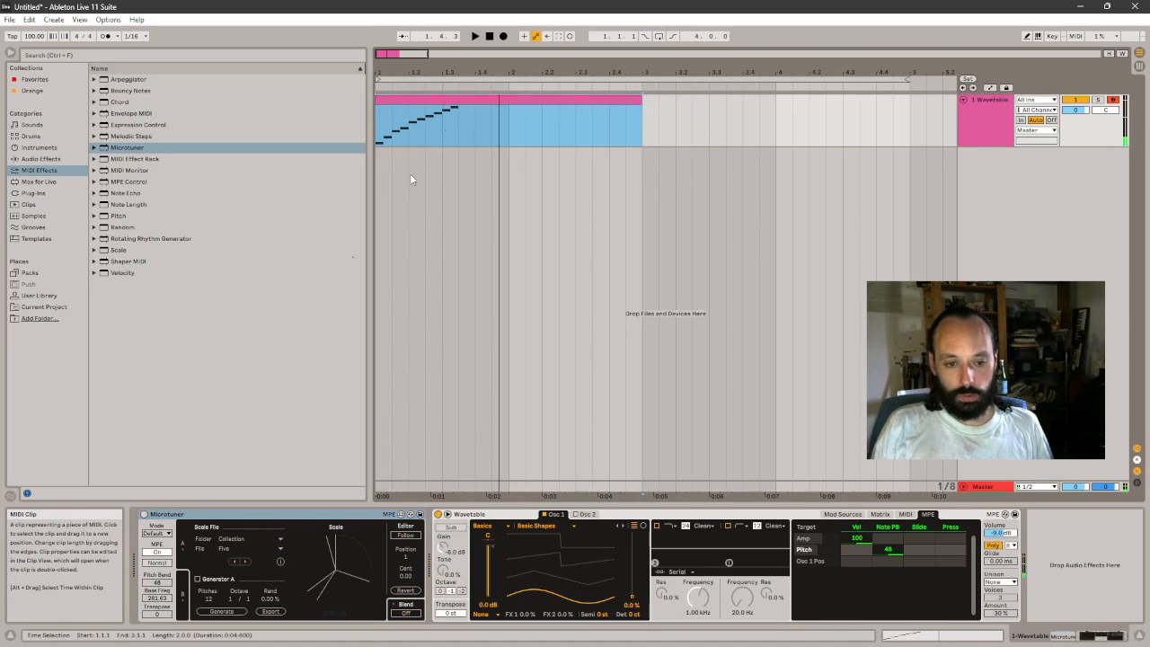
- Reactivate Microtuner and play the ascending run through it
{"action": "left_click", "coordinate": [142, 514]}
{"action": "key", "text": "space"}
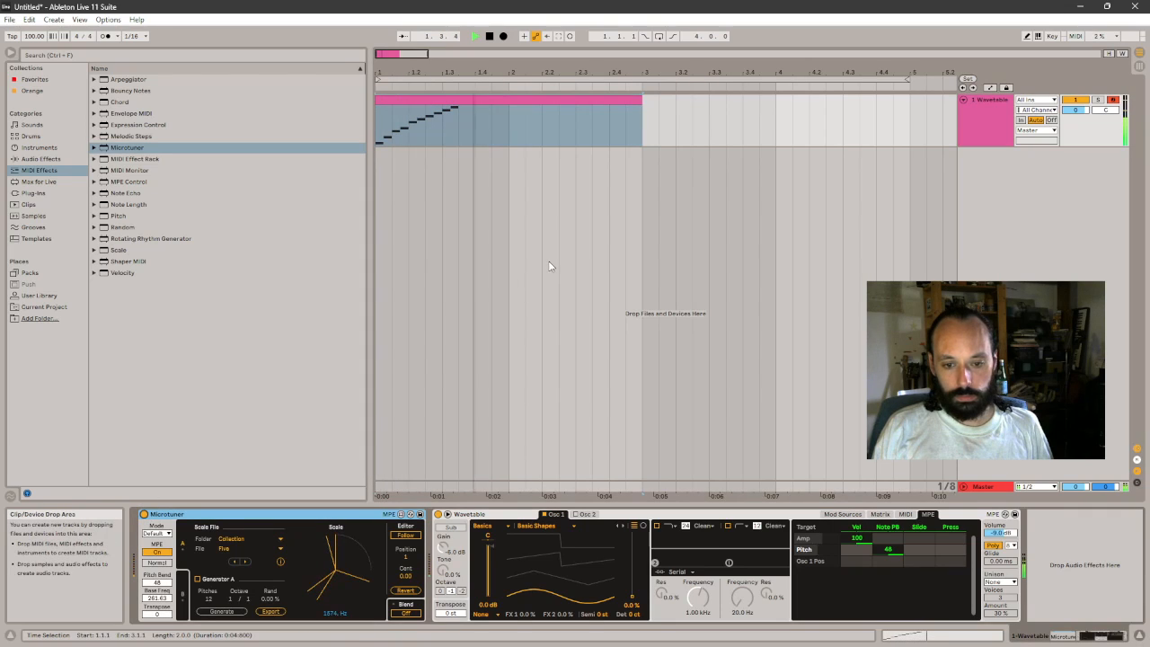
{"action": "key", "text": "space"}
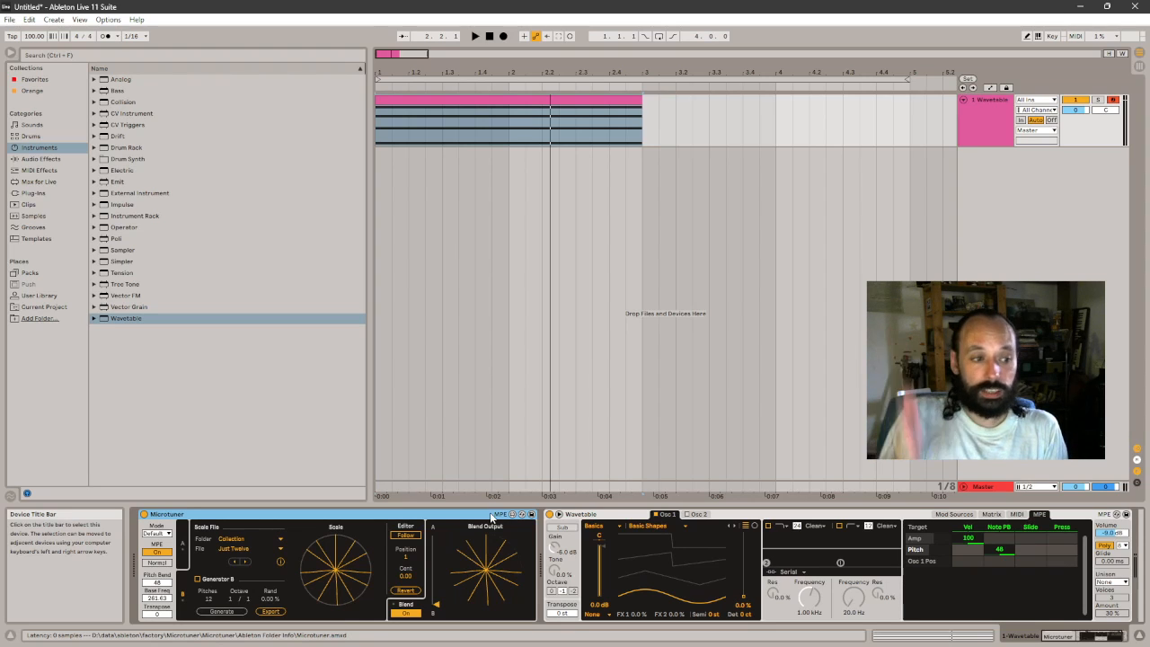
- Open the chord clip and delete the F3, A3 and C4 notes
{"action": "double_click", "coordinate": [575, 100]}
{"action": "left_click_drag", "start_coordinate": [464, 579], "coordinate": [462, 467]}
{"action": "key", "text": "Delete"}
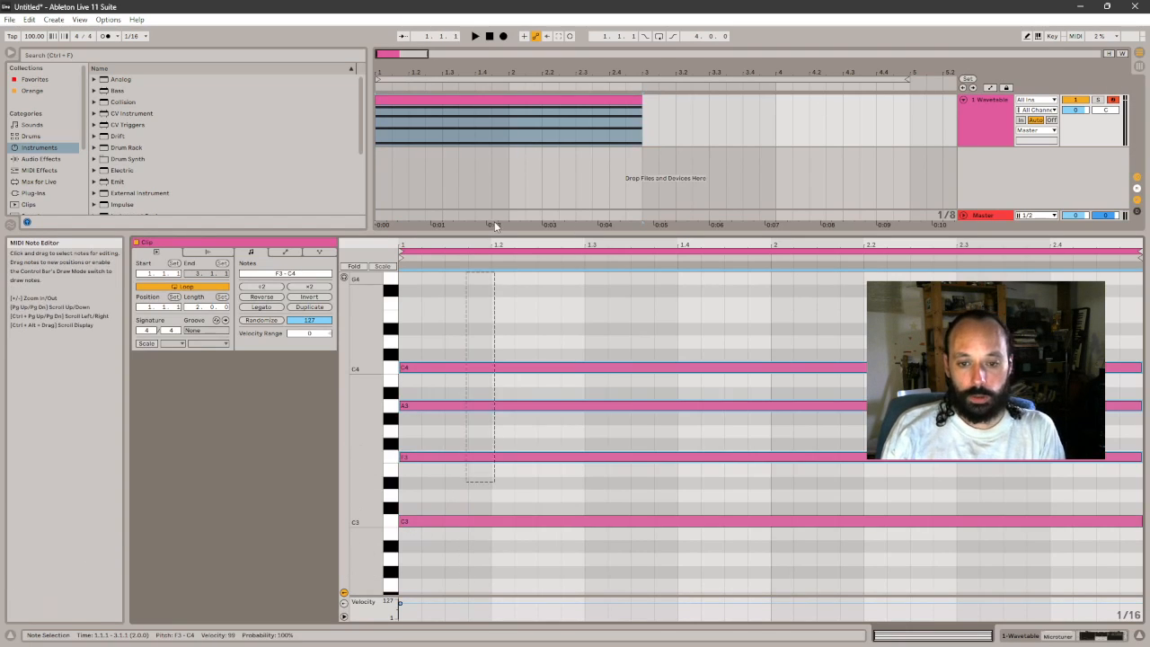
- Play the remaining C3 note and raise it to C#3
{"action": "key", "text": "space"}
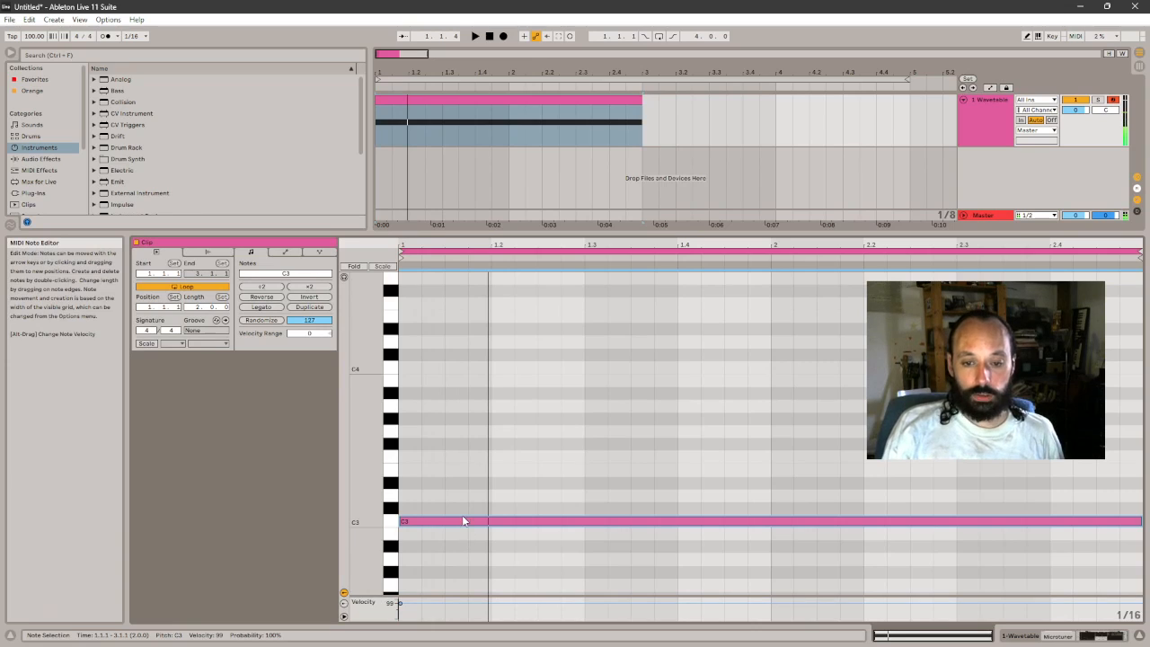
{"action": "left_click_drag", "start_coordinate": [461, 518], "coordinate": [464, 512]}
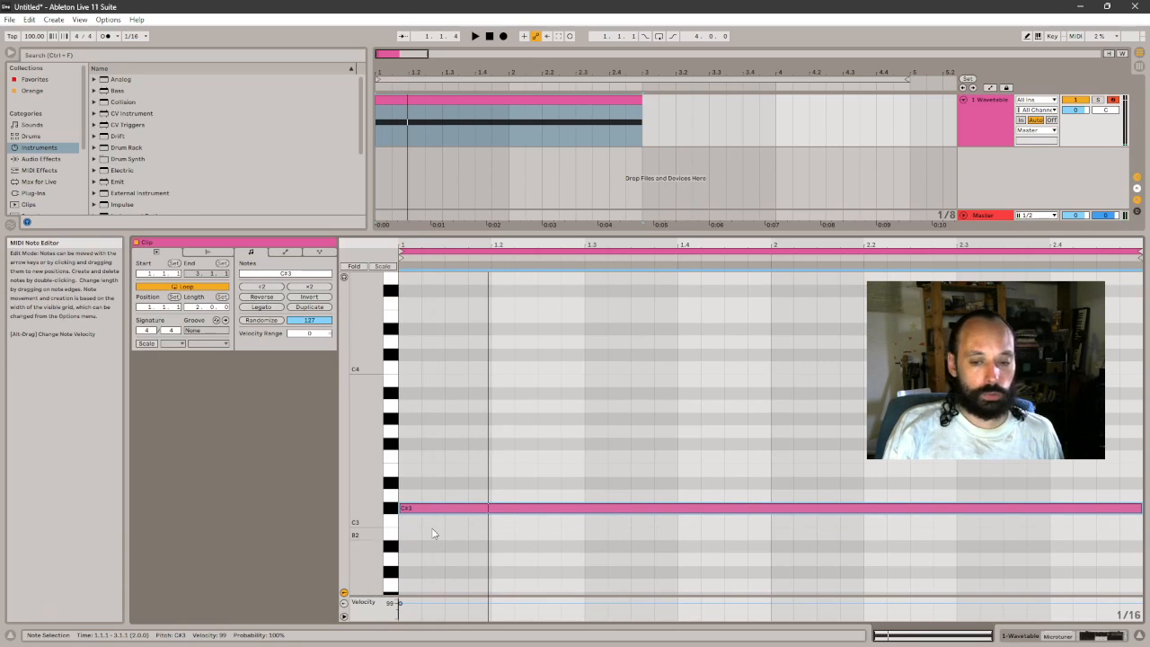
- Play the C#3 note in the piano roll and stop playback
{"action": "key", "text": "space"}
{"action": "key", "text": "space"}
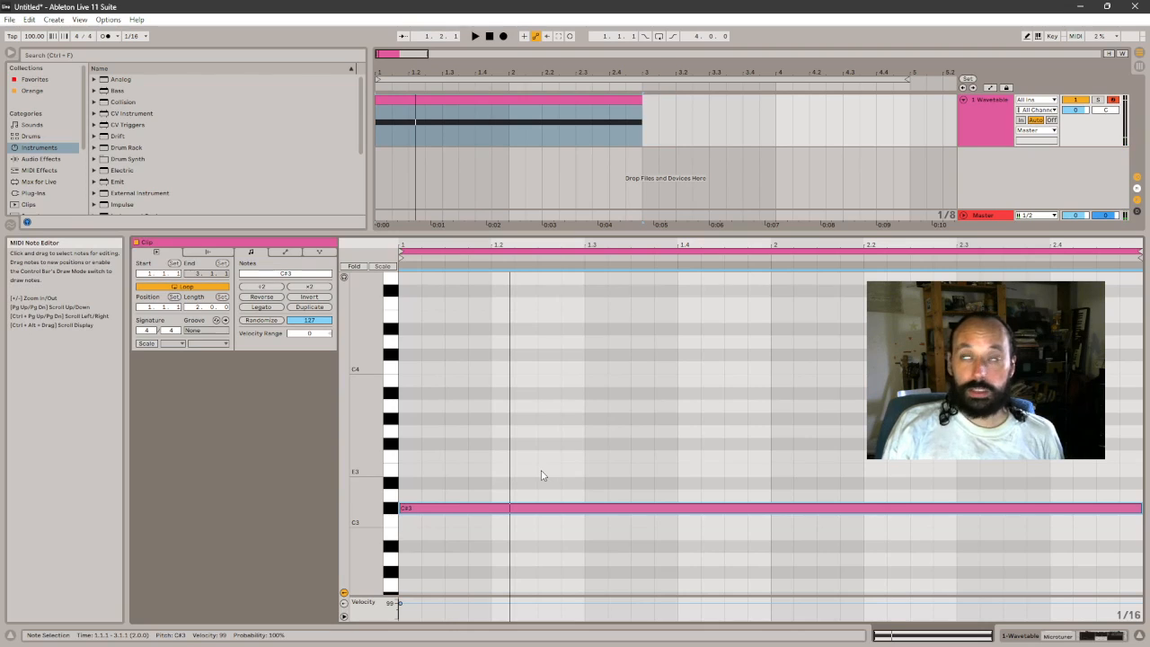
{"action": "double_click", "coordinate": [505, 521]}
{"action": "double_click", "coordinate": [496, 522]}
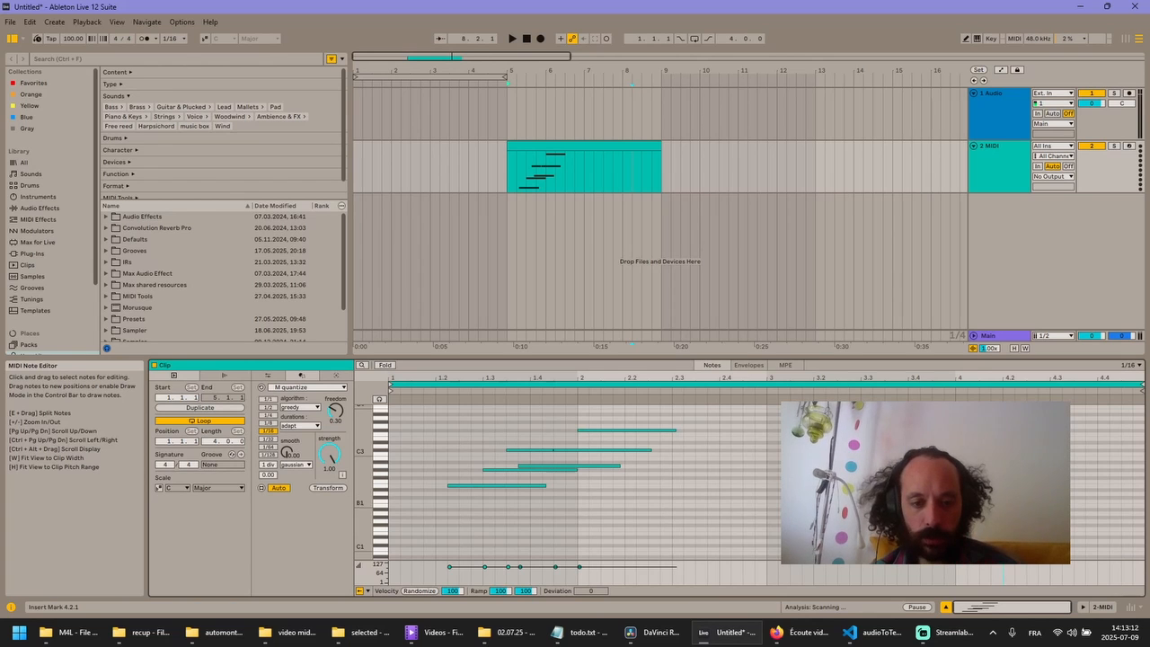
- Stretch all notes in the clip by moving their end marker from 2 to 2.3, and lower the M quantize strength to 0.18
{"action": "key", "text": "ctrl+a"}
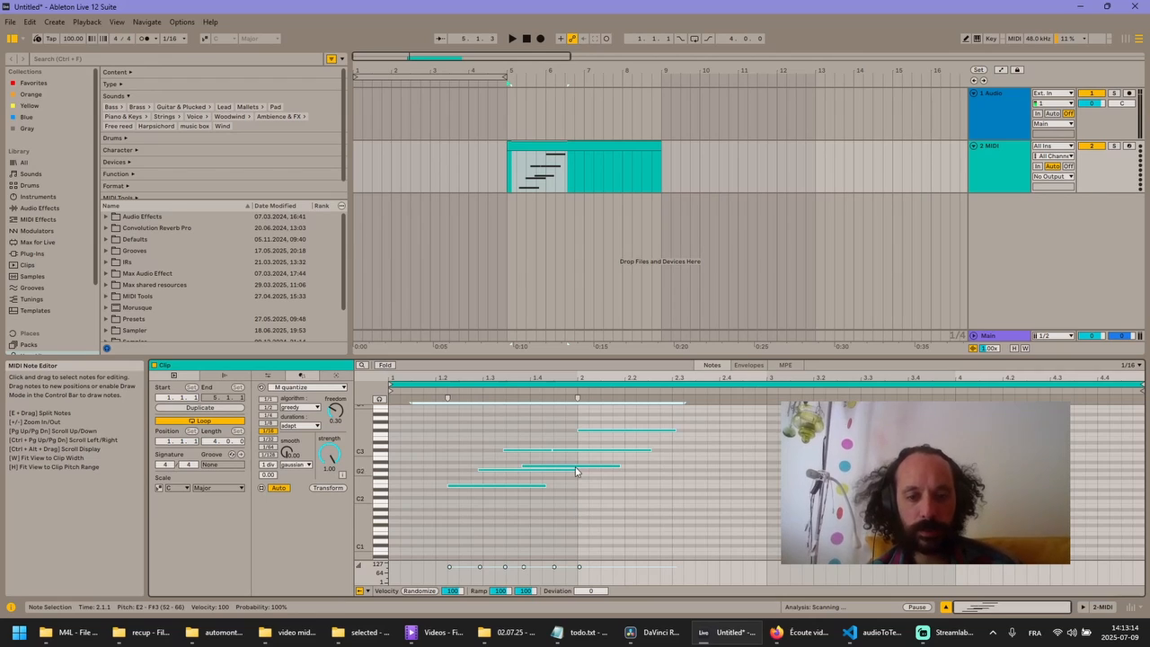
{"action": "left_click_drag", "start_coordinate": [576, 397], "coordinate": [671, 398]}
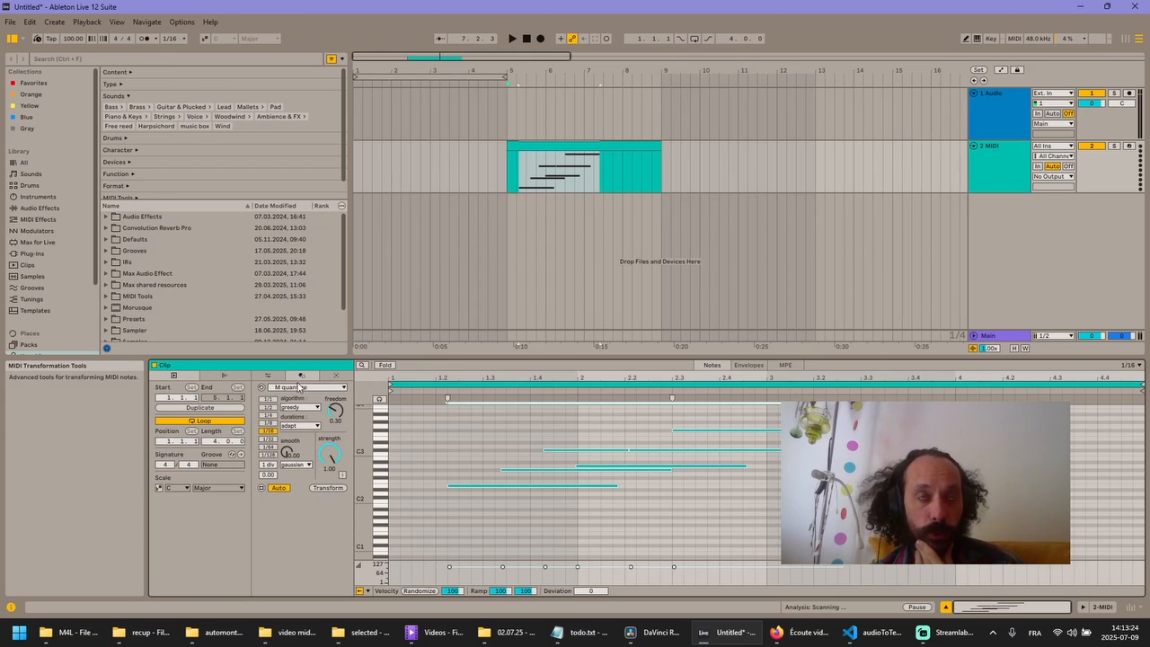
{"action": "left_click_drag", "start_coordinate": [330, 453], "coordinate": [329, 494]}
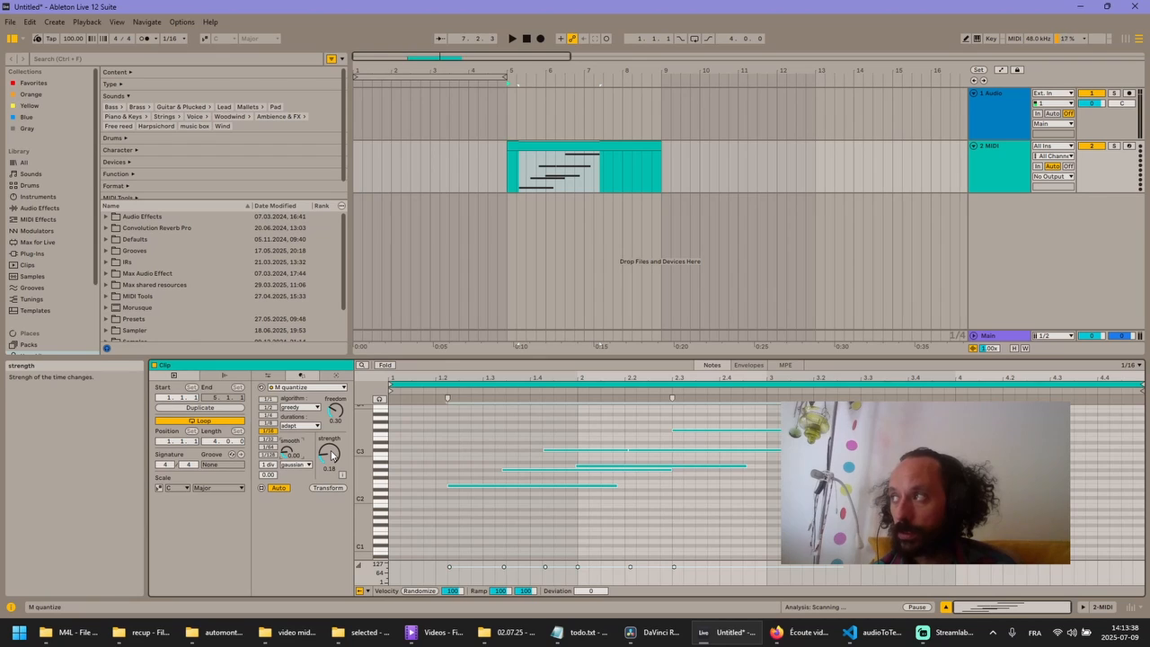
- Look through the available MIDI transformations without changing M quantize, and switch to Streamlabs Desktop
{"action": "left_click", "coordinate": [305, 387]}
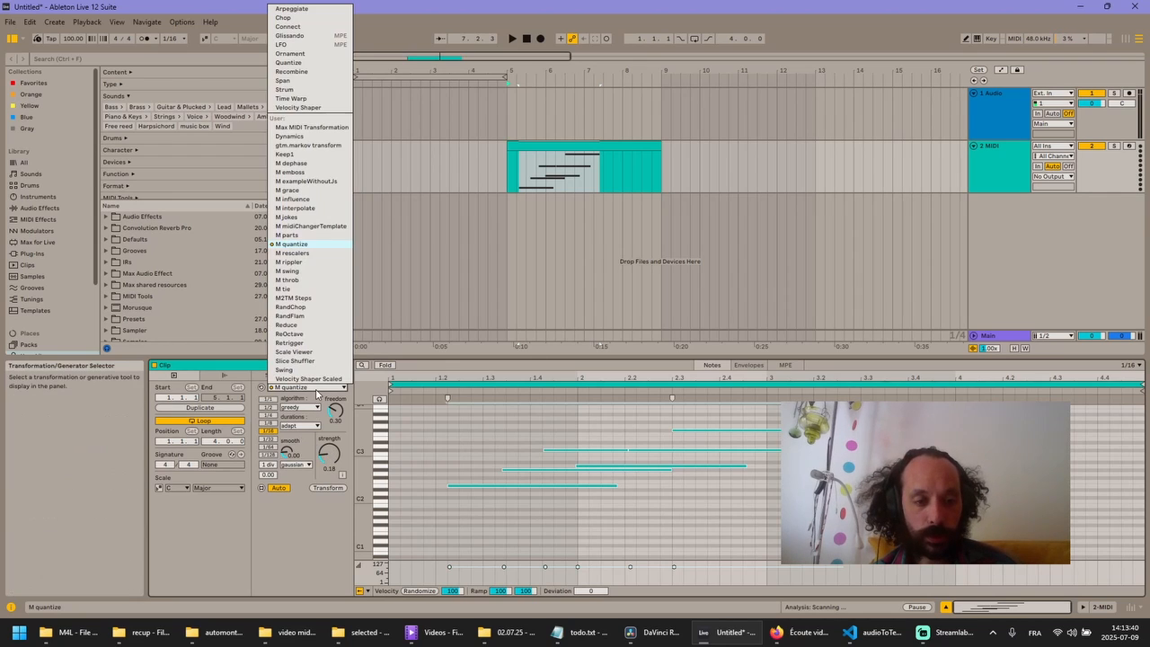
{"action": "left_click", "coordinate": [476, 455]}
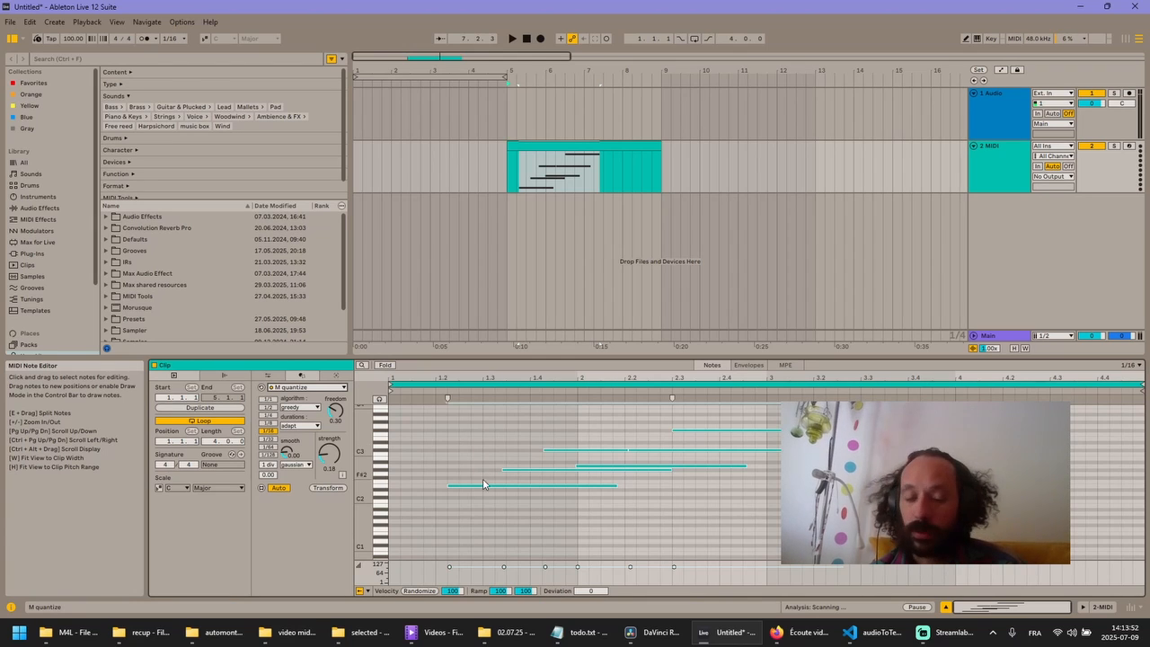
{"action": "left_click", "coordinate": [946, 639]}
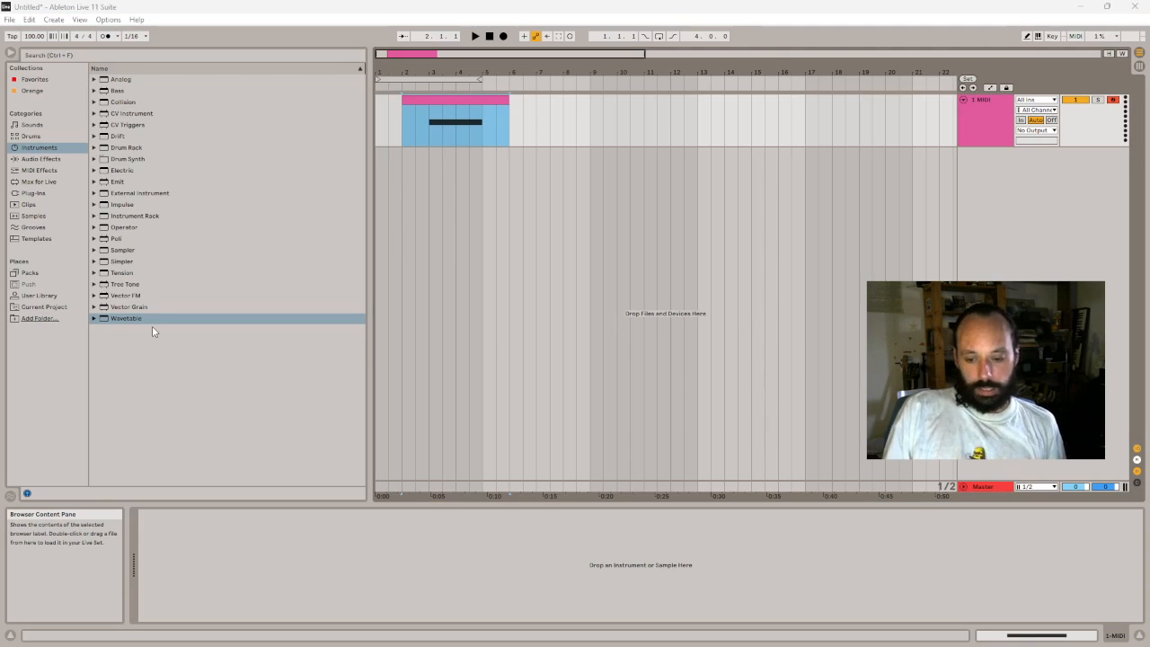
- Open the MIDI clip, select its C#3 note and load Operator onto the track
{"action": "double_click", "coordinate": [484, 112]}
{"action": "left_click_drag", "start_coordinate": [618, 372], "coordinate": [625, 535]}
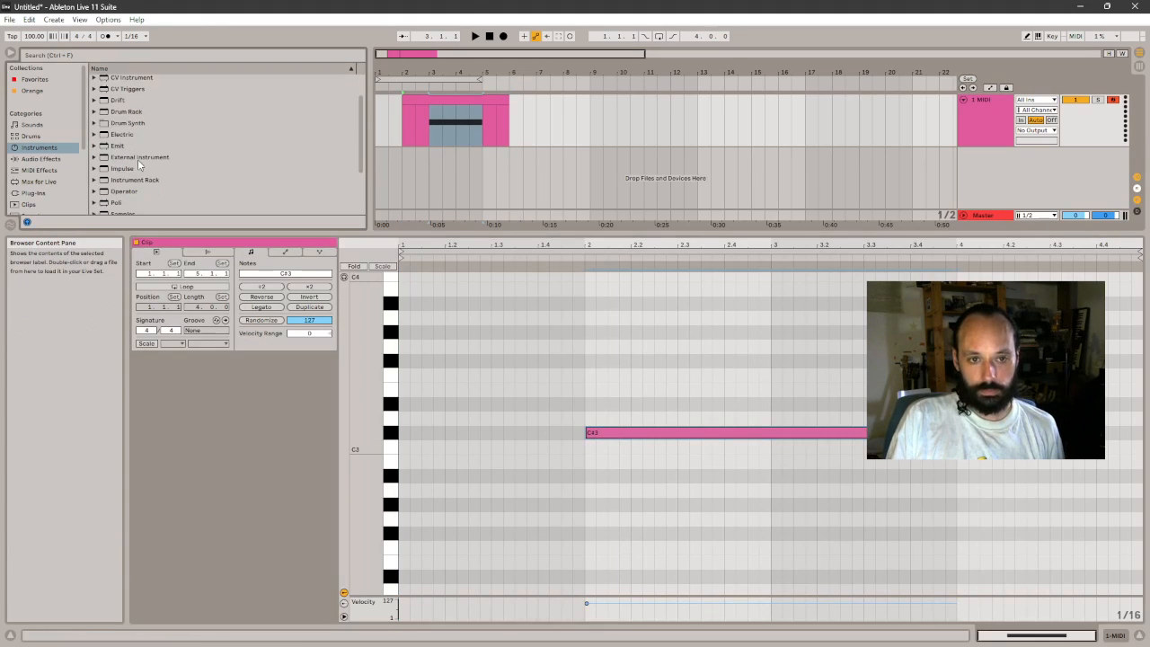
{"action": "scroll", "coordinate": [137, 159], "scroll_direction": "down", "scroll_amount": 3}
{"action": "left_click_drag", "start_coordinate": [116, 134], "coordinate": [420, 136]}
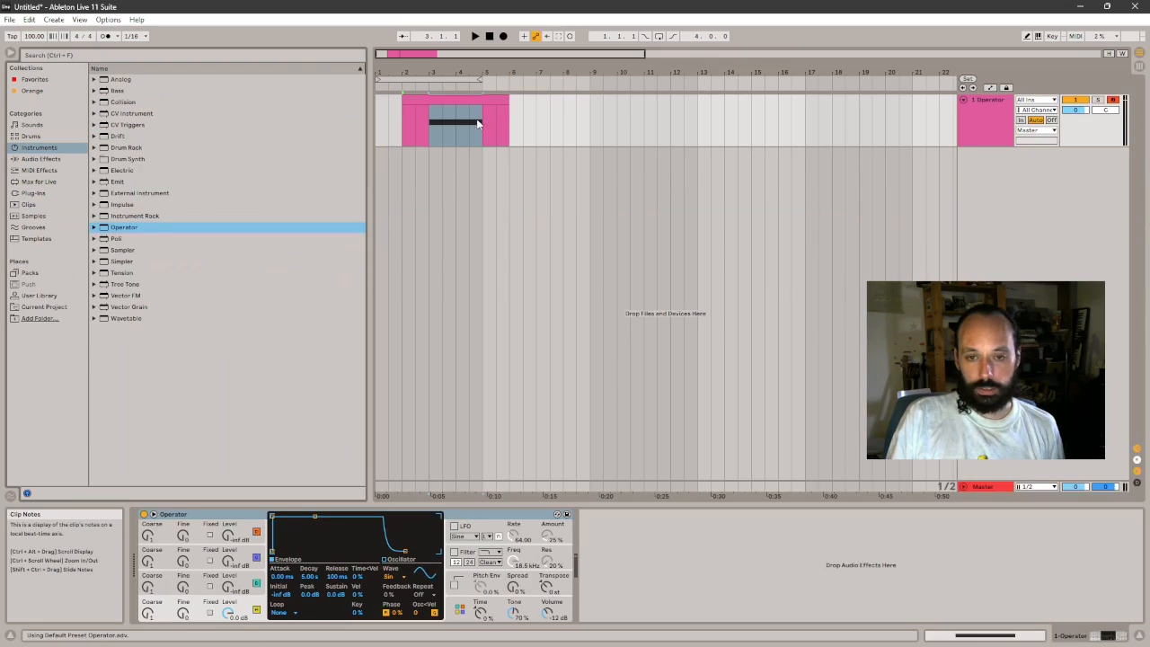
- Reopen the clip and play the sustained C#3 note through Operator from the note's start
{"action": "double_click", "coordinate": [430, 135]}
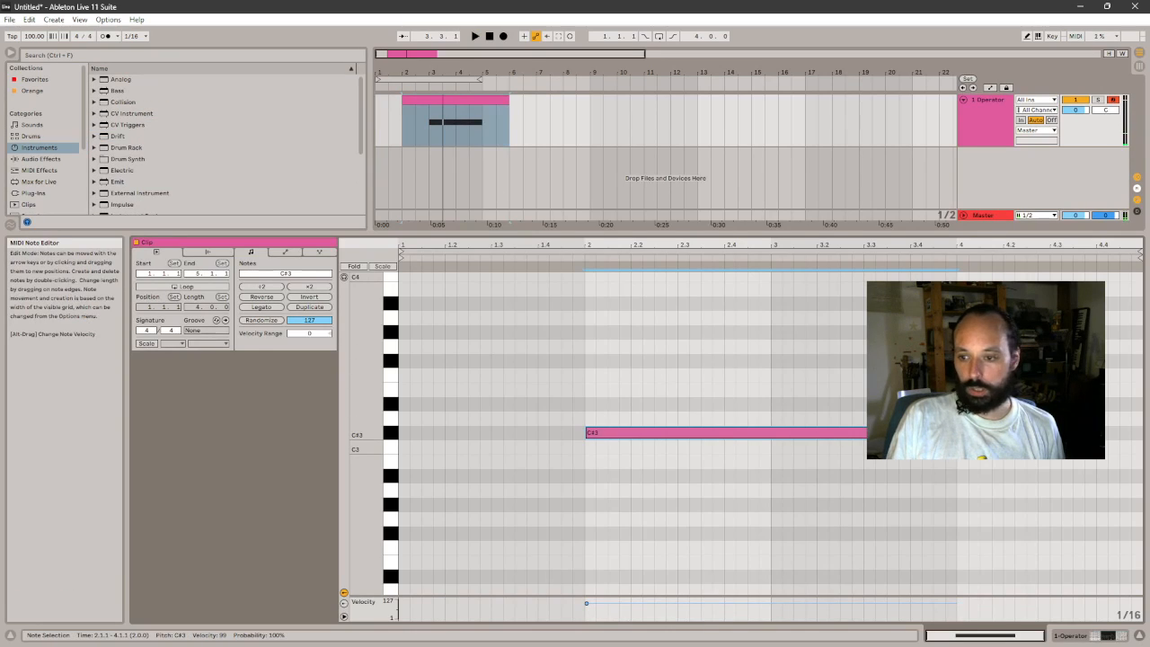
{"action": "key", "text": "space"}
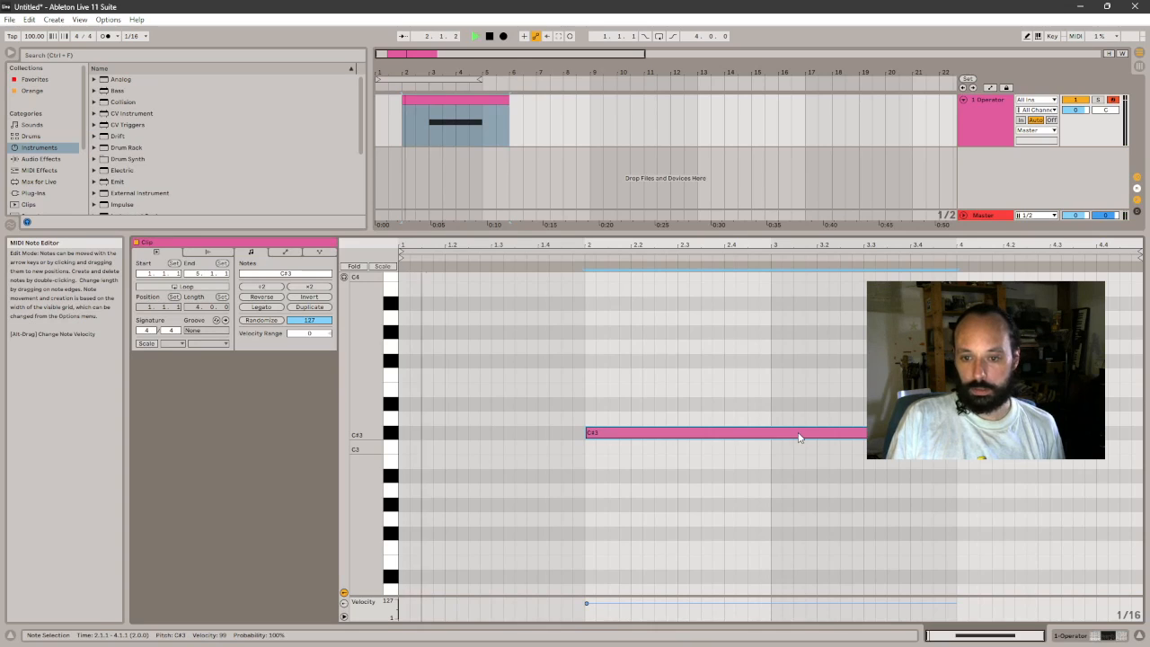
{"action": "left_click", "coordinate": [583, 258]}
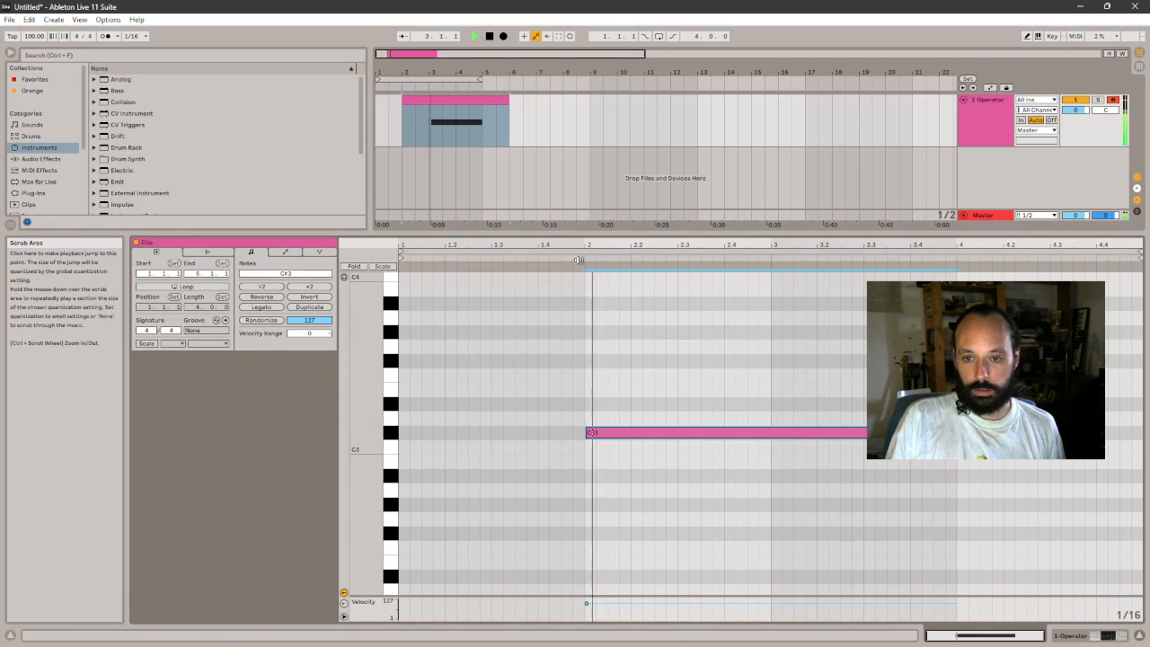
{"action": "scroll", "coordinate": [583, 259], "scroll_direction": "down", "scroll_amount": 1}
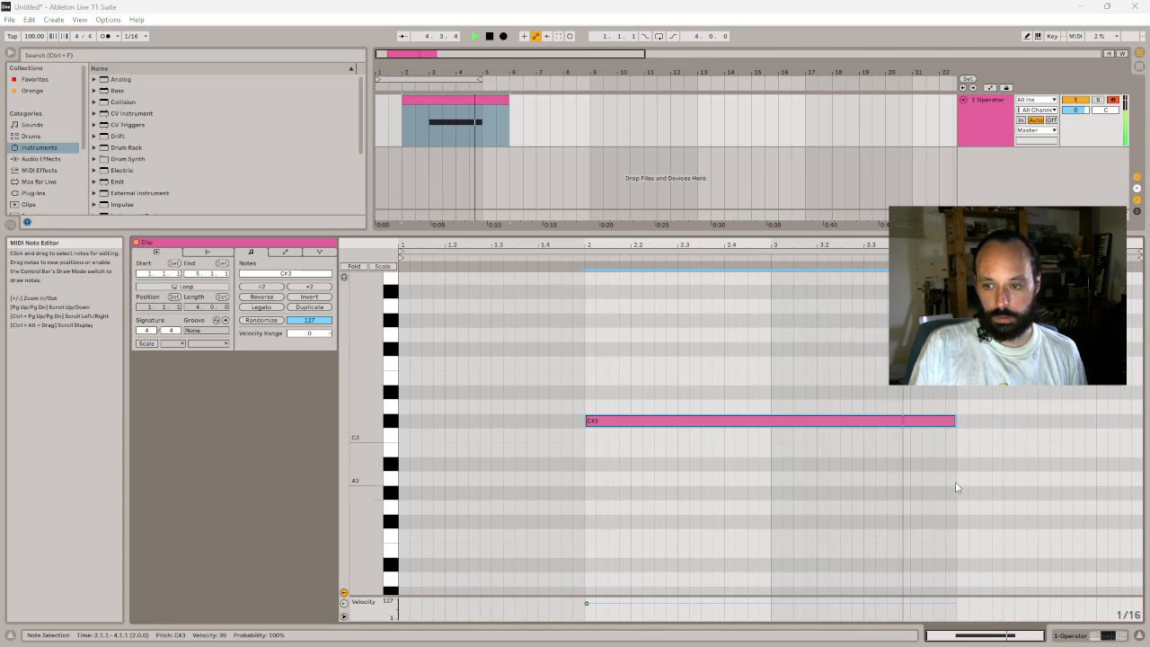
{"action": "left_click", "coordinate": [988, 485]}
- Lower the sustain of Operator's envelope to -inf dB
{"action": "left_click", "coordinate": [1087, 636]}
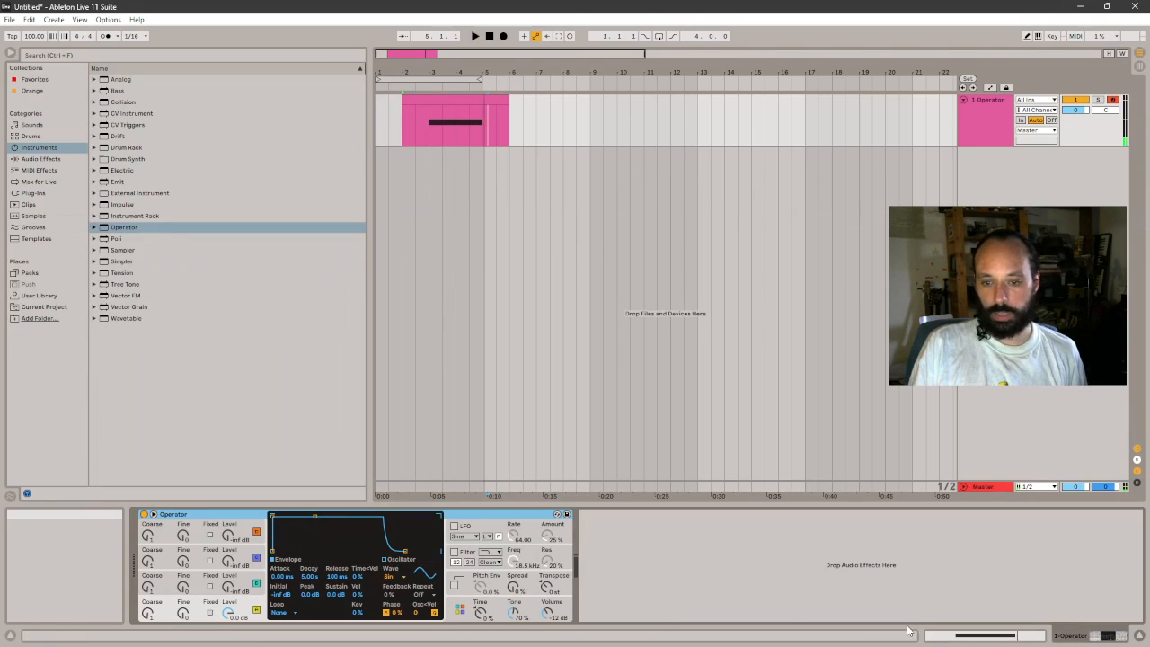
{"action": "left_click", "coordinate": [336, 594]}
{"action": "left_click_drag", "start_coordinate": [336, 594], "coordinate": [336, 640]}
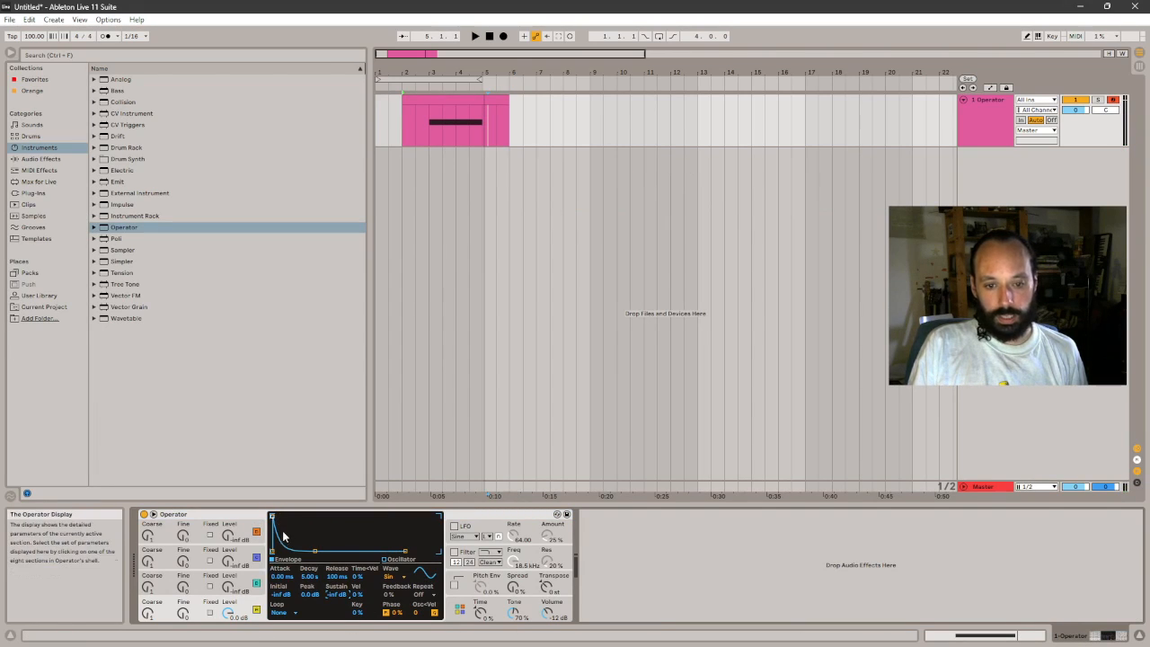
- Play the C#3 note from 2.1.1 to hear it with Operator's decaying envelope
{"action": "double_click", "coordinate": [471, 105]}
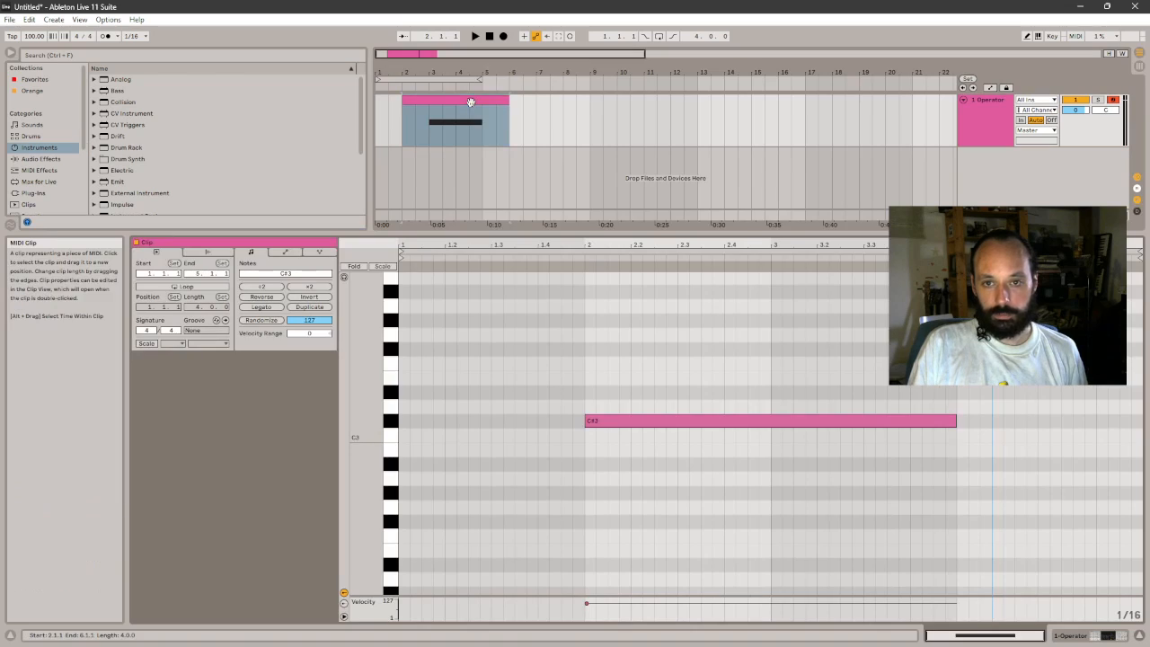
{"action": "left_click", "coordinate": [593, 457]}
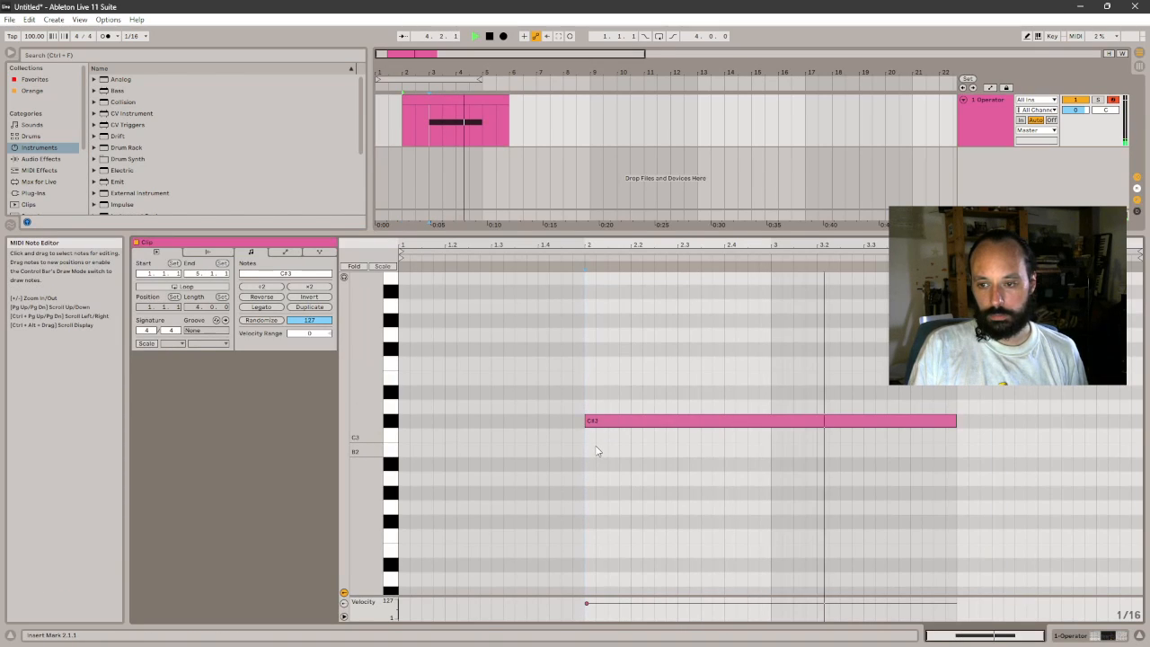
{"action": "key", "text": "space"}
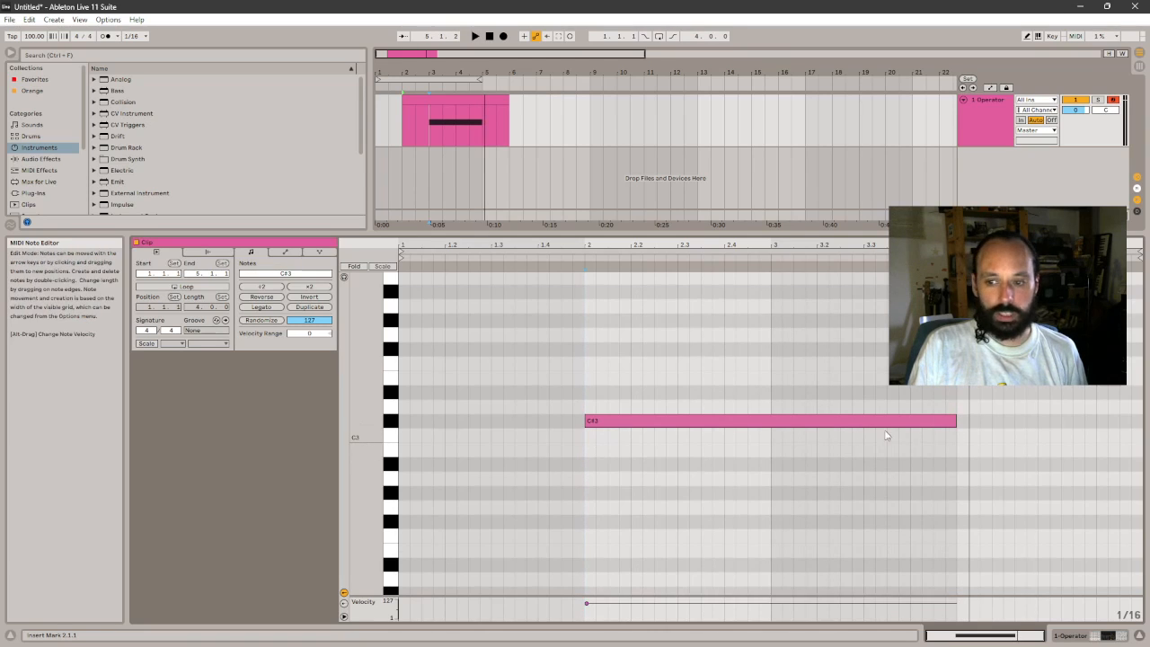
- Move the C#3 note to the clip's start and follow it with D#3 at 3, a short E3 at 3.3 and a longer F#3
{"action": "left_click", "coordinate": [855, 429]}
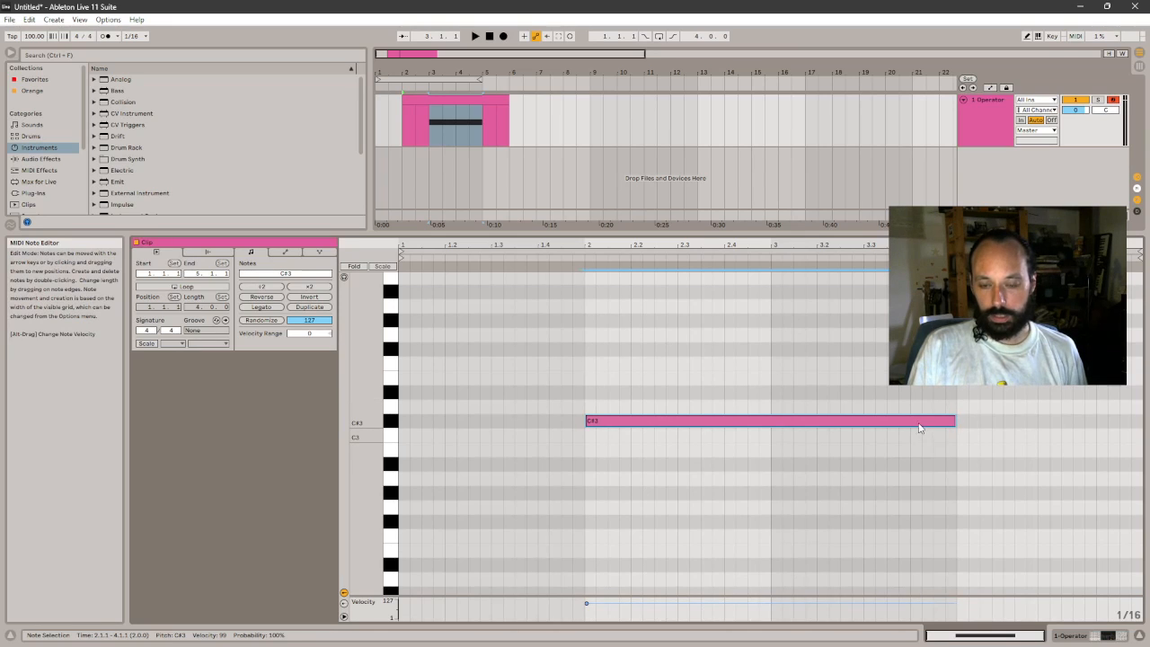
{"action": "mouse_move", "coordinate": [919, 428]}
{"action": "left_mouse_down"}
{"action": "mouse_move", "coordinate": [739, 423]}
{"action": "mouse_move", "coordinate": [863, 392]}
{"action": "left_mouse_up"}
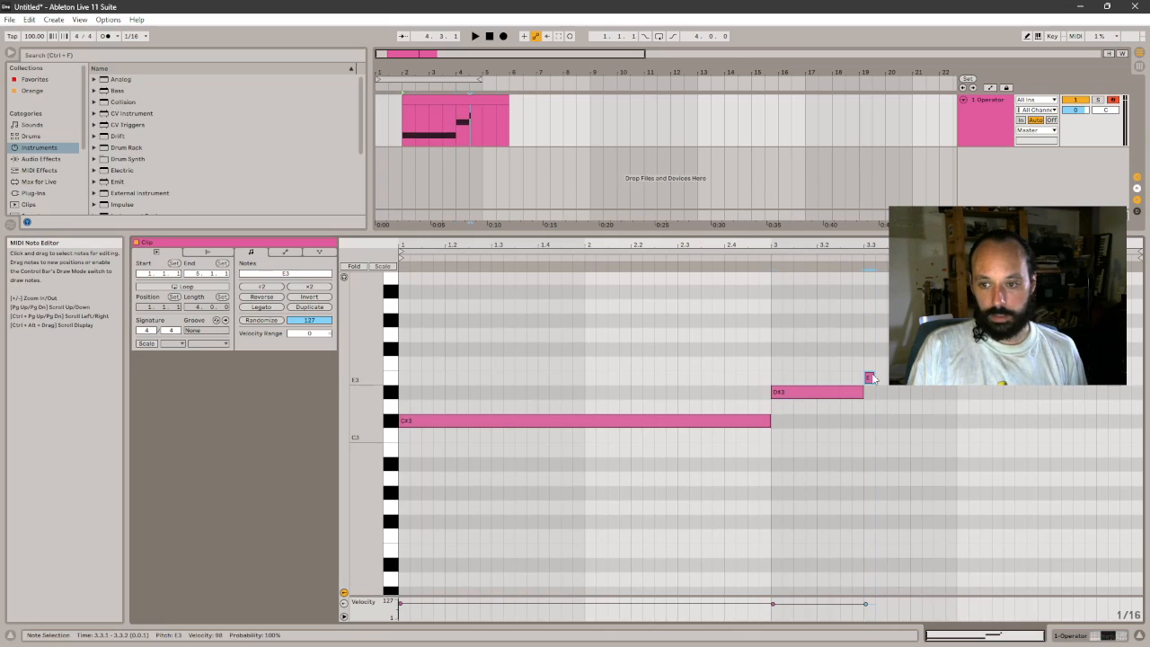
{"action": "left_click", "coordinate": [882, 348]}
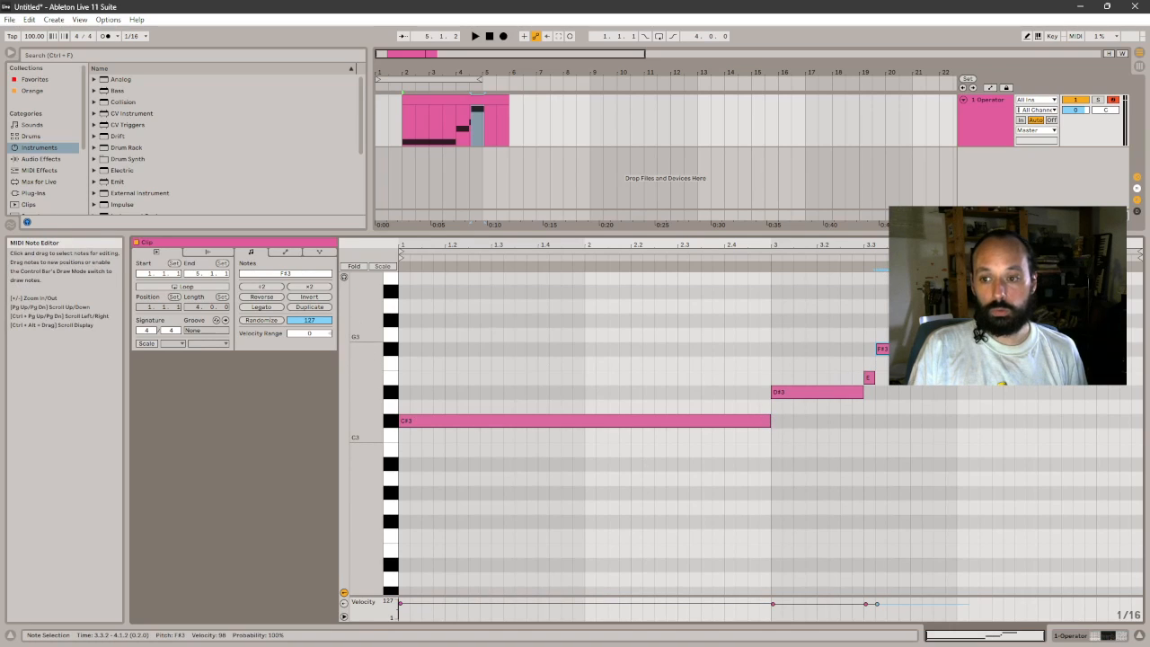
- Select all four notes and play the phrase while viewing Operator and the piano roll
{"action": "left_click_drag", "start_coordinate": [585, 458], "coordinate": [920, 294]}
{"action": "left_click", "coordinate": [343, 277]}
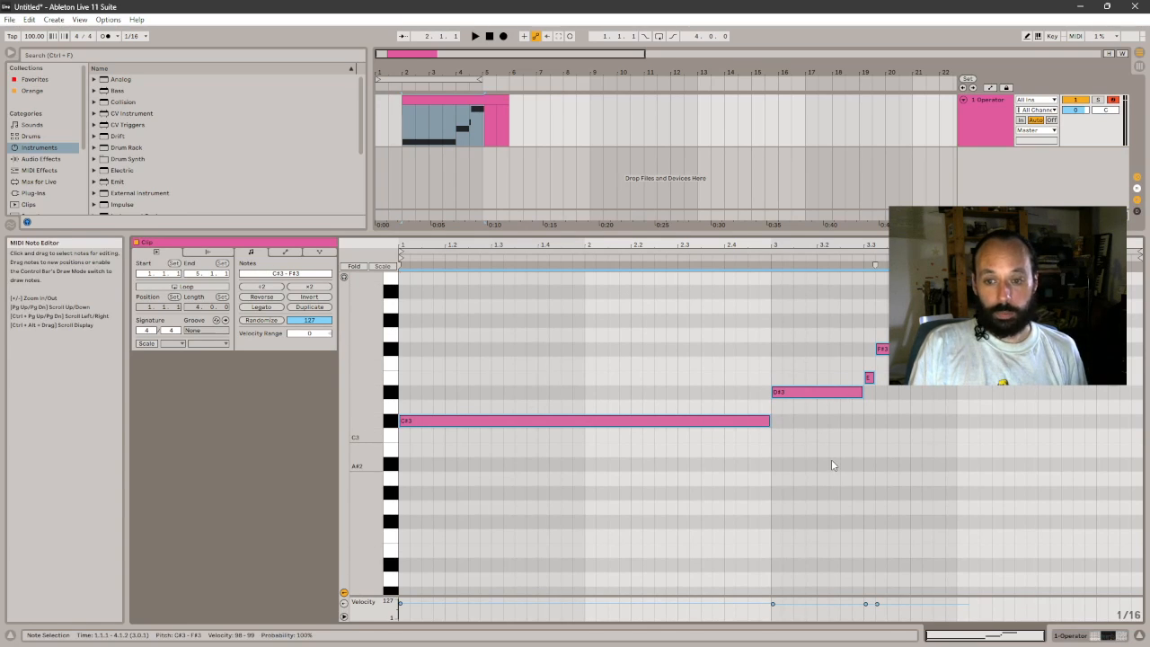
{"action": "key", "text": "space"}
{"action": "key", "text": "shift+Tab"}
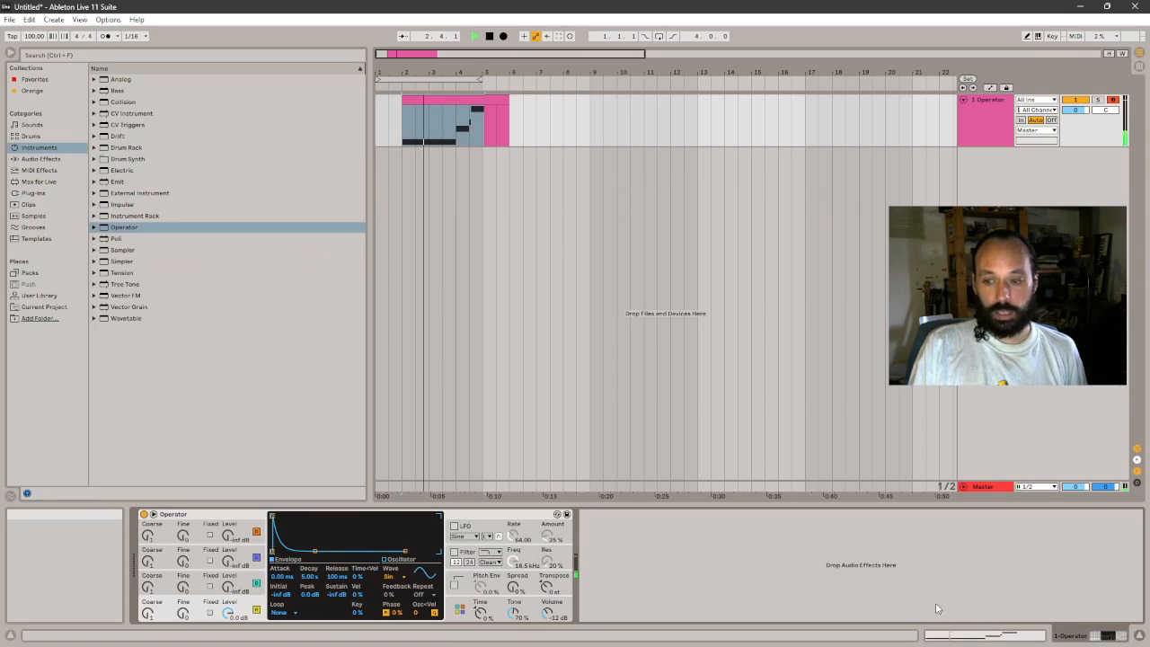
{"action": "left_click", "coordinate": [1019, 629]}
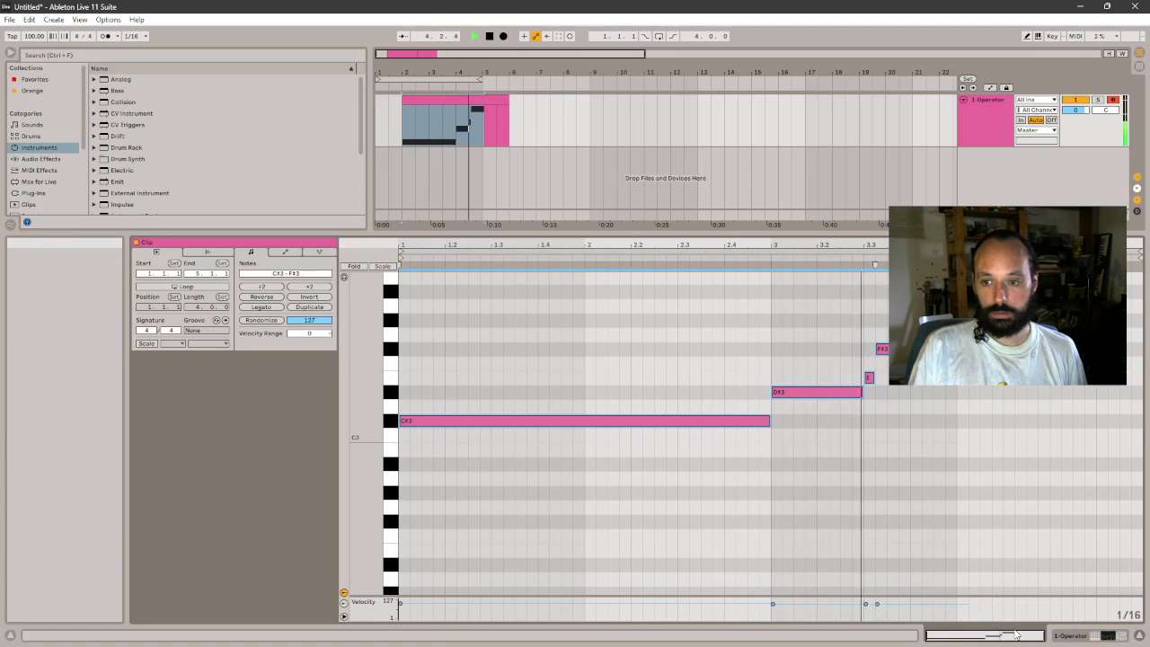
{"action": "key", "text": "space"}
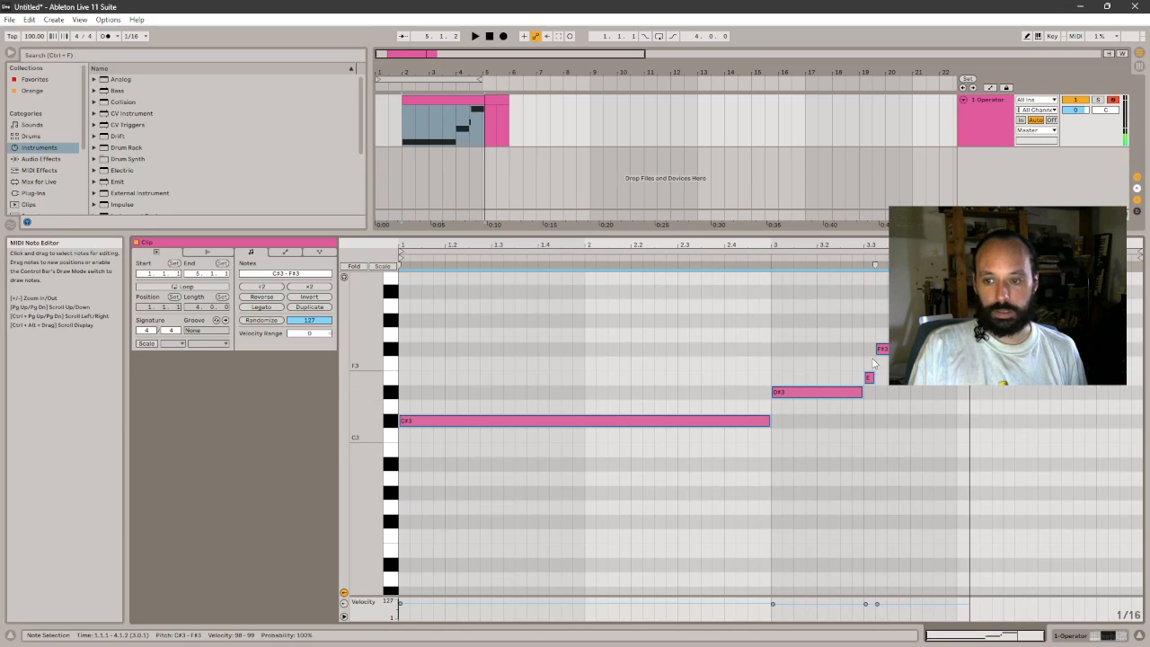
- Compare the clip's notes, starting with the long C#3, with the Operator device that plays them
{"action": "key", "text": "shift+Tab"}
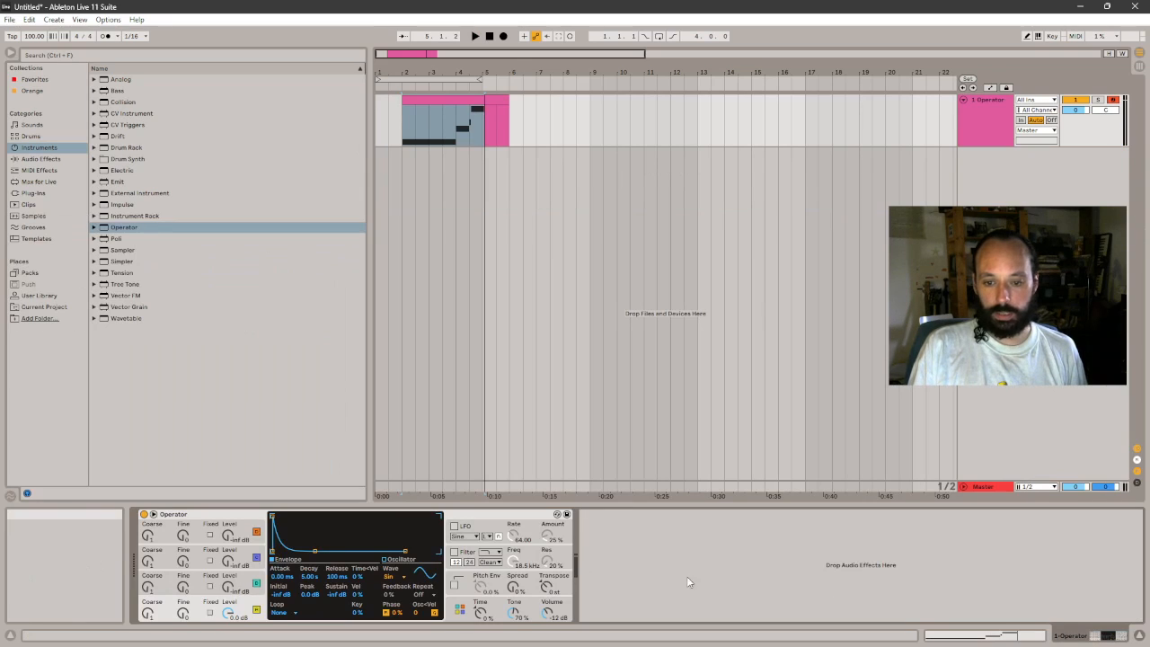
{"action": "key", "text": "shift+Tab"}
{"action": "left_click", "coordinate": [528, 420]}
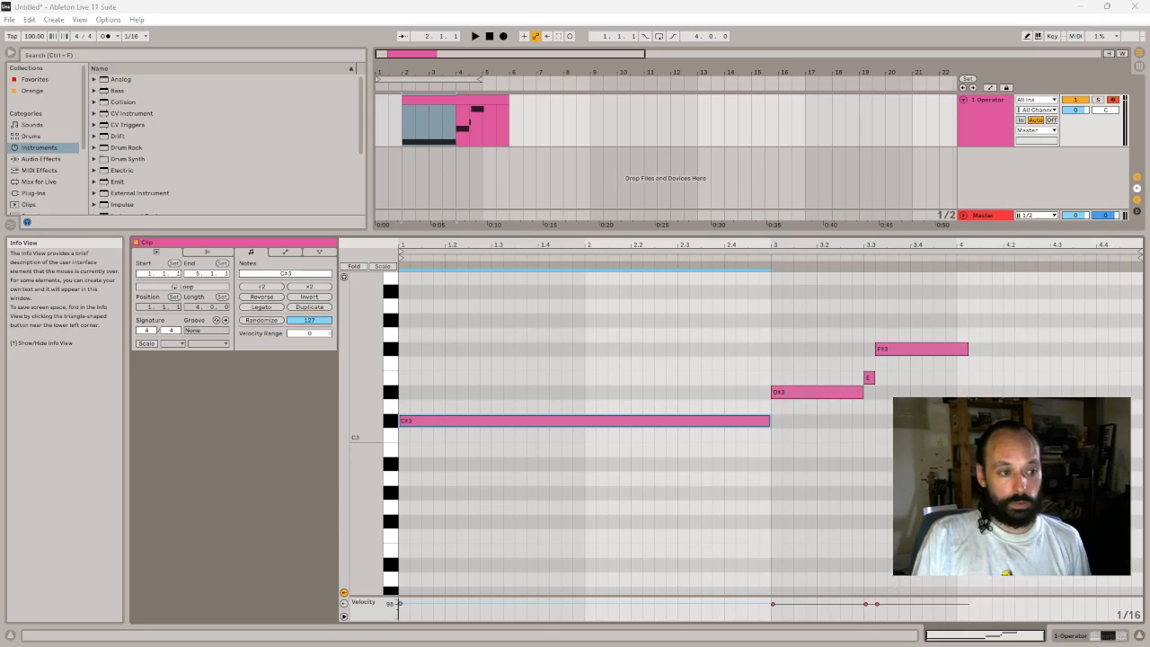
{"action": "left_click", "coordinate": [1069, 635]}
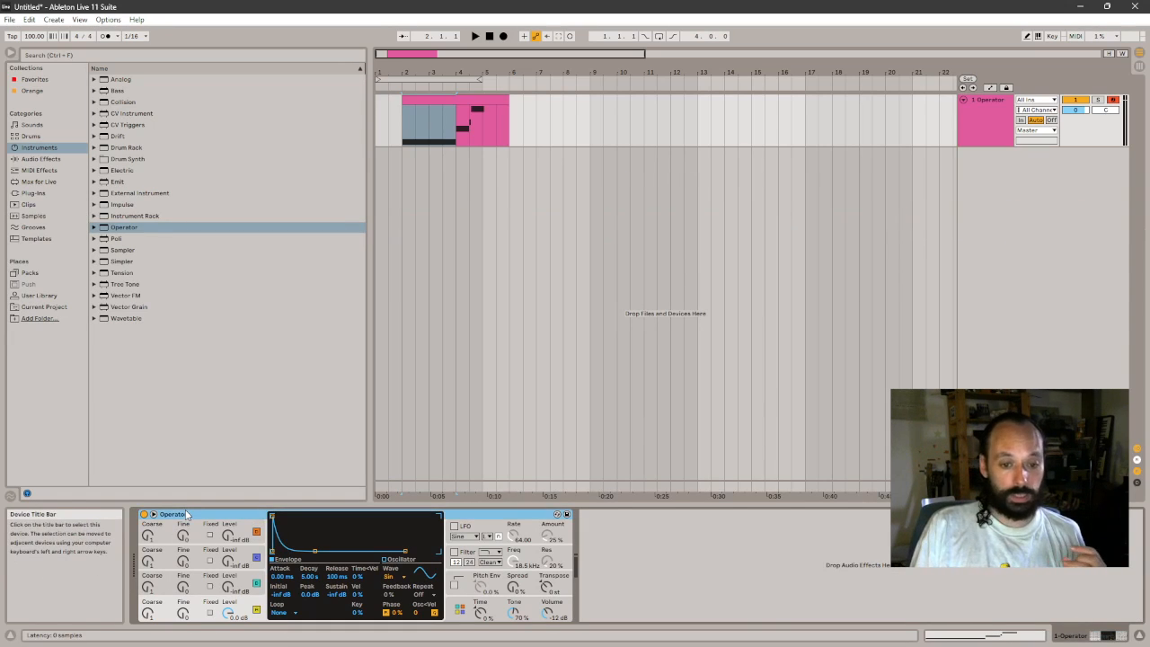
{"action": "left_click", "coordinate": [967, 635]}
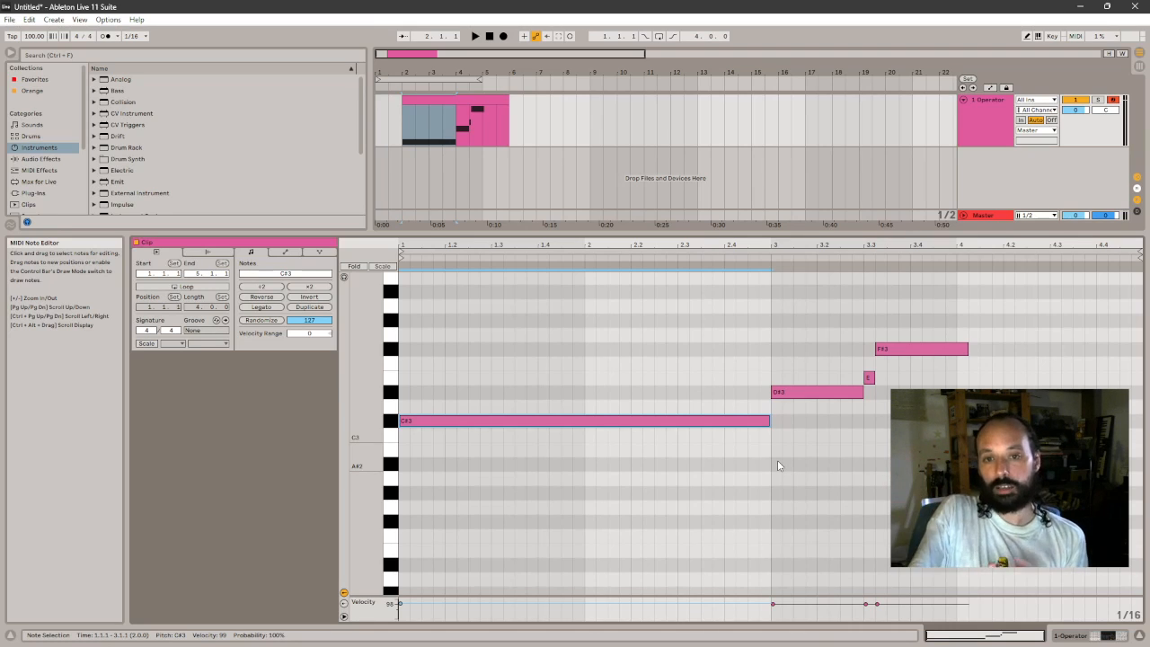
{"action": "left_click", "coordinate": [909, 450]}
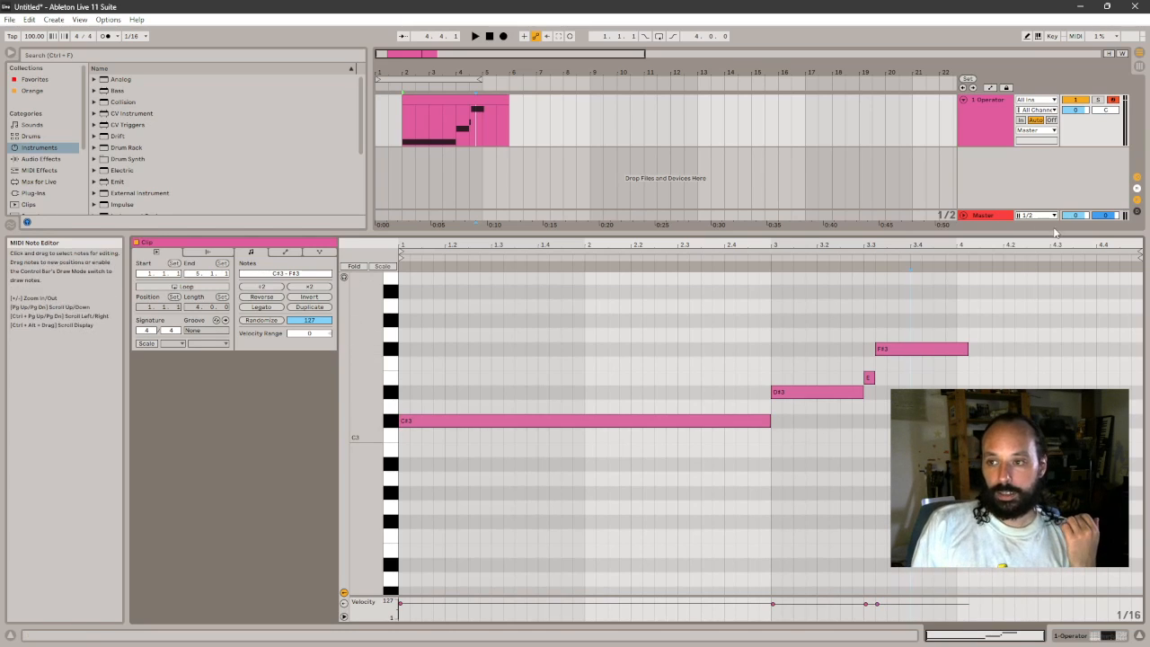
- Search the Max for Live devices for "premoni" and expand the Max Audio Effect results
{"action": "left_click", "coordinate": [1092, 639]}
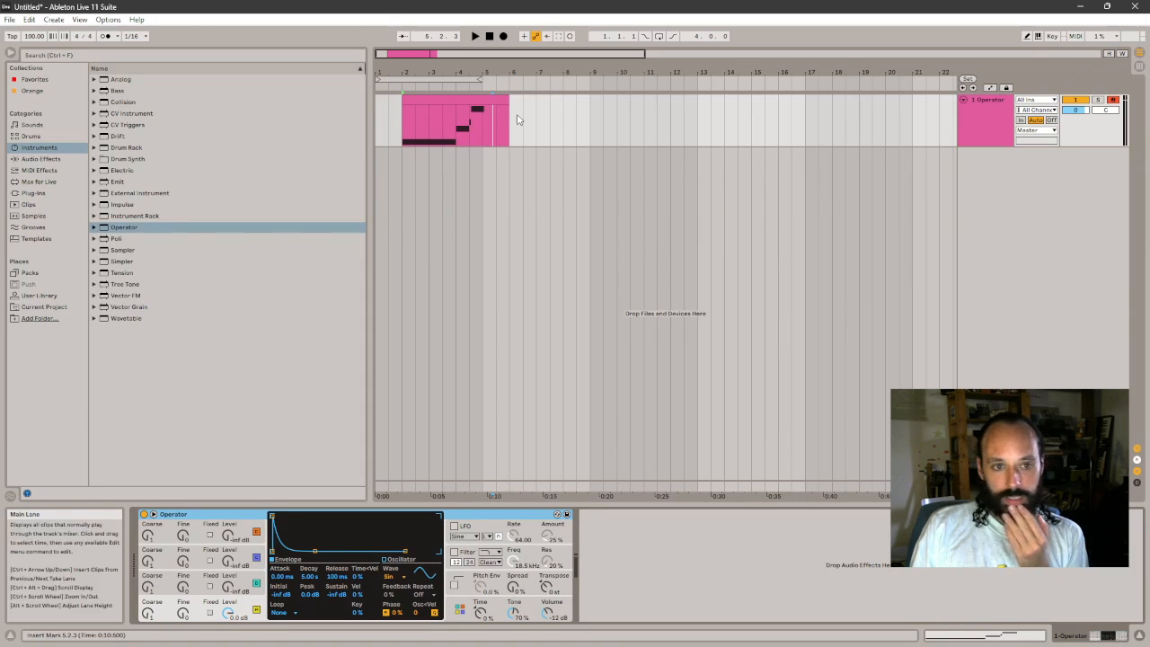
{"action": "left_click", "coordinate": [36, 181]}
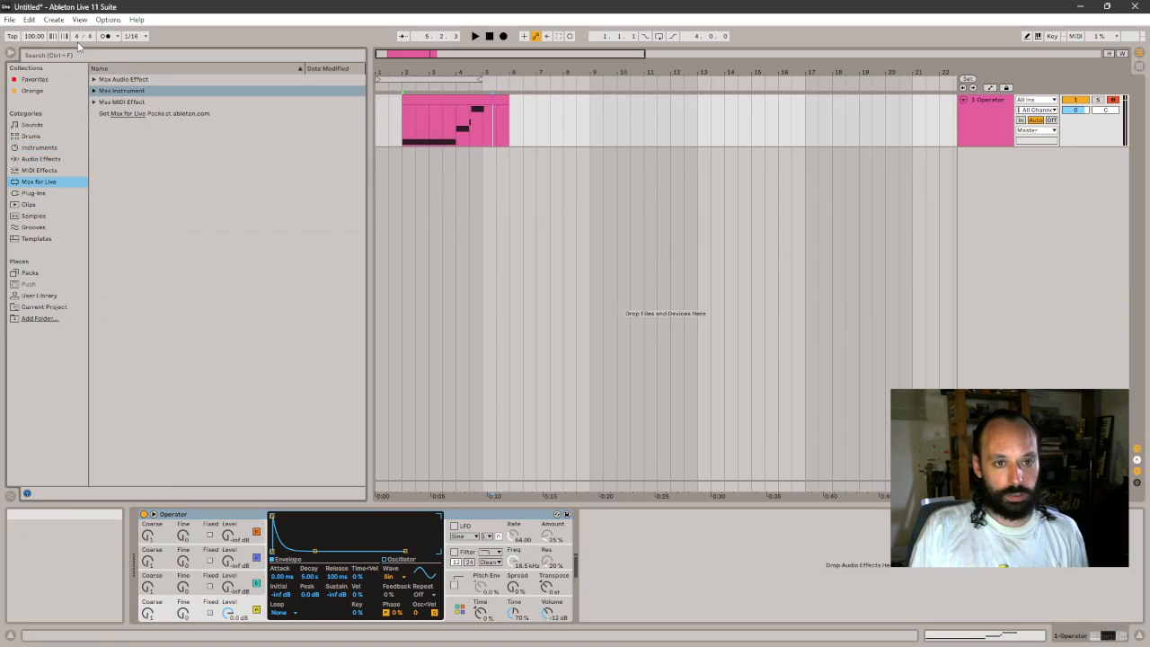
{"action": "left_click", "coordinate": [78, 54]}
{"action": "type", "text": "anticip"}
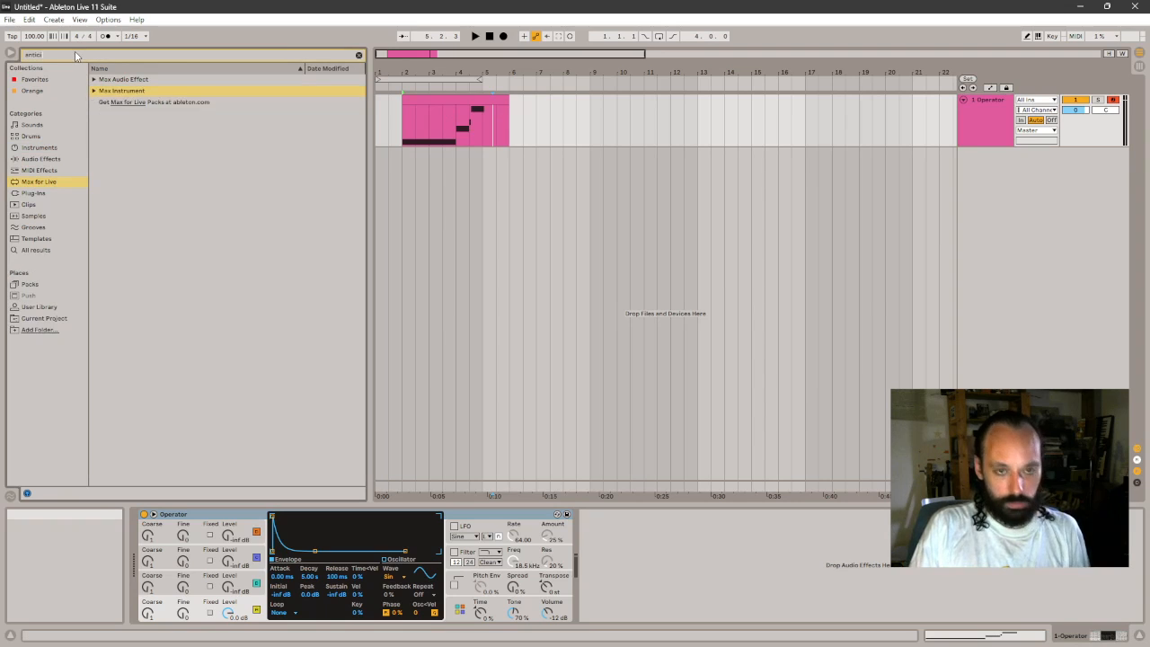
{"action": "key", "text": "BackSpace"}
{"action": "key", "text": "BackSpace"}
{"action": "key", "text": "BackSpace"}
{"action": "key", "text": "BackSpace"}
{"action": "key", "text": "BackSpace"}
{"action": "key", "text": "BackSpace"}
{"action": "key", "text": "BackSpace"}
{"action": "type", "text": "premoni"}
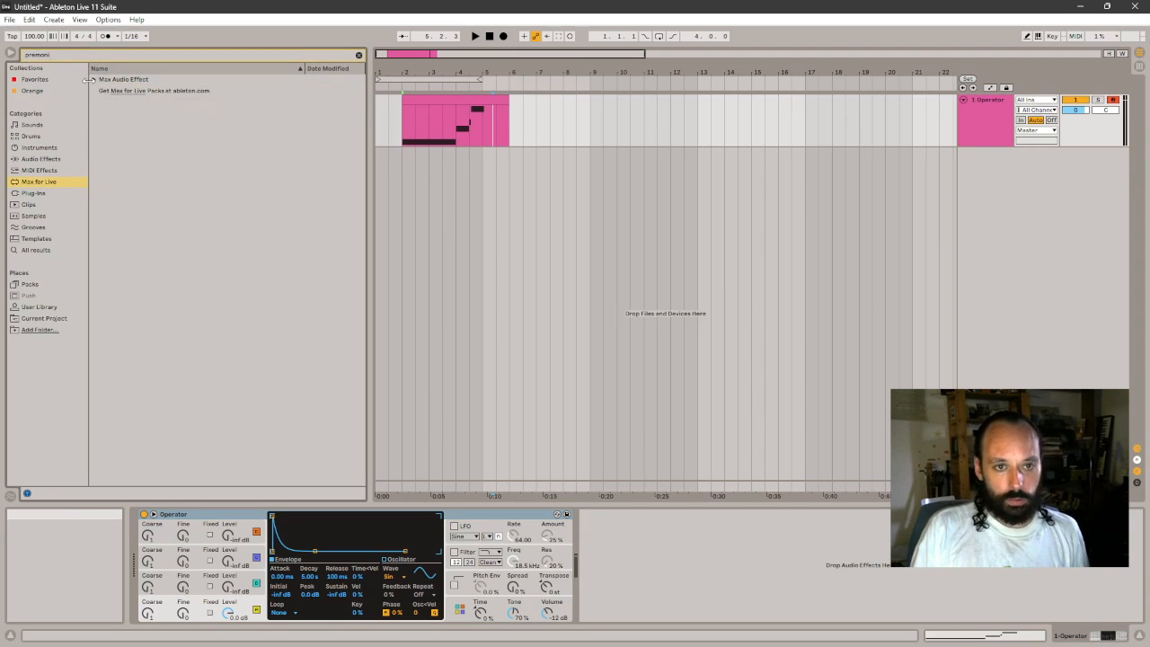
{"action": "left_click", "coordinate": [100, 79]}
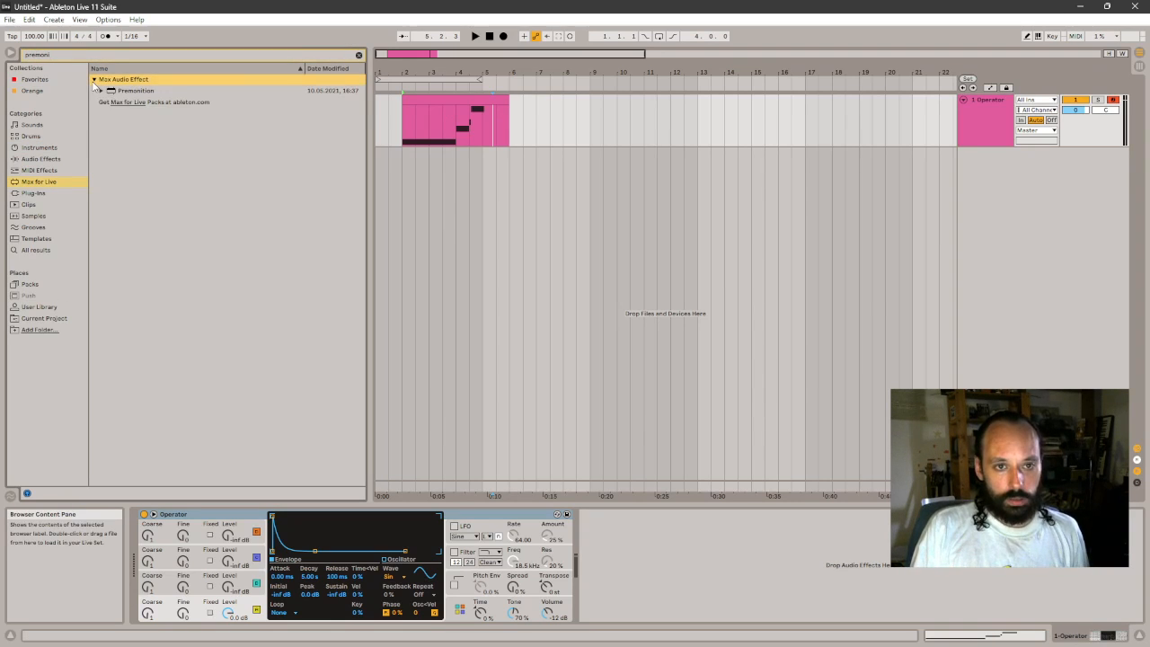
- Switch to Session View, load the Premonition audio effect and clear the browser search
{"action": "left_click", "coordinate": [450, 97]}
{"action": "key", "text": "Tab"}
{"action": "left_click_drag", "start_coordinate": [426, 78], "coordinate": [390, 82]}
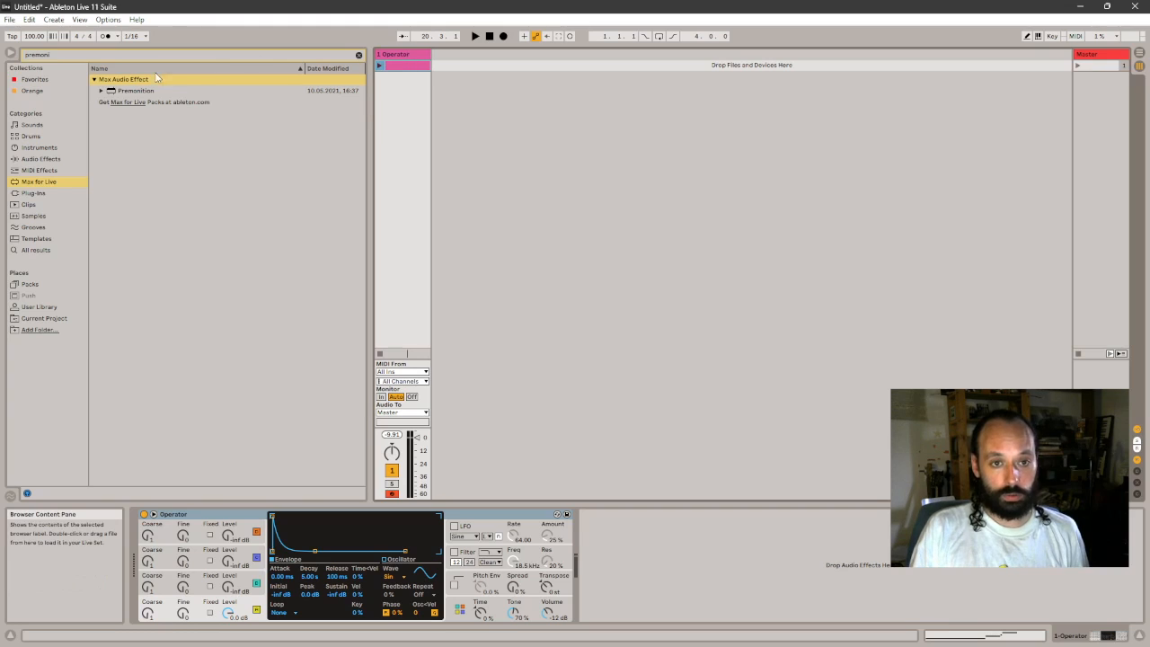
{"action": "left_click", "coordinate": [137, 92]}
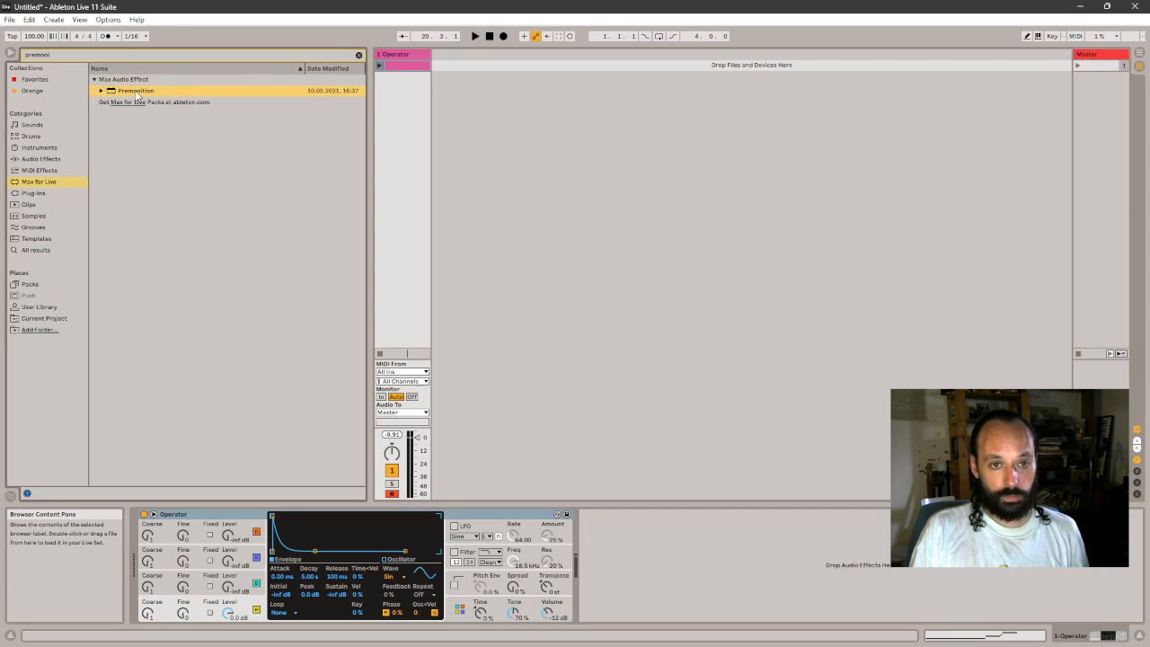
{"action": "left_click", "coordinate": [357, 55]}
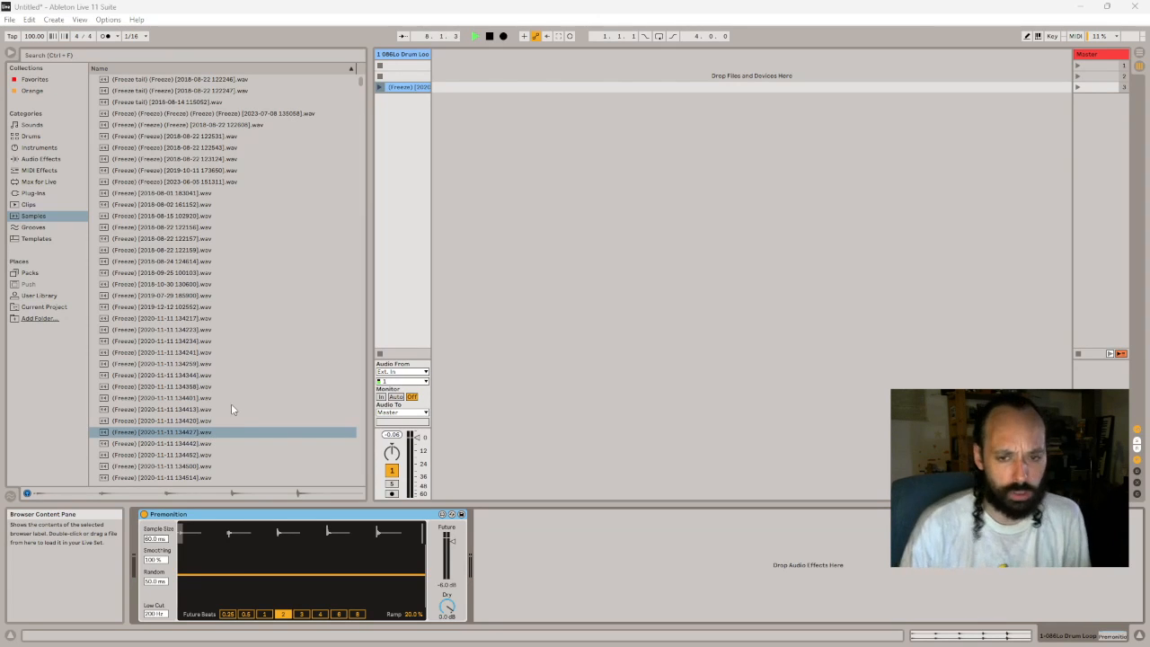
- Bypass Premonition, open the (Freeze) clip's waveform and play the clip without the effect
{"action": "left_click", "coordinate": [404, 98]}
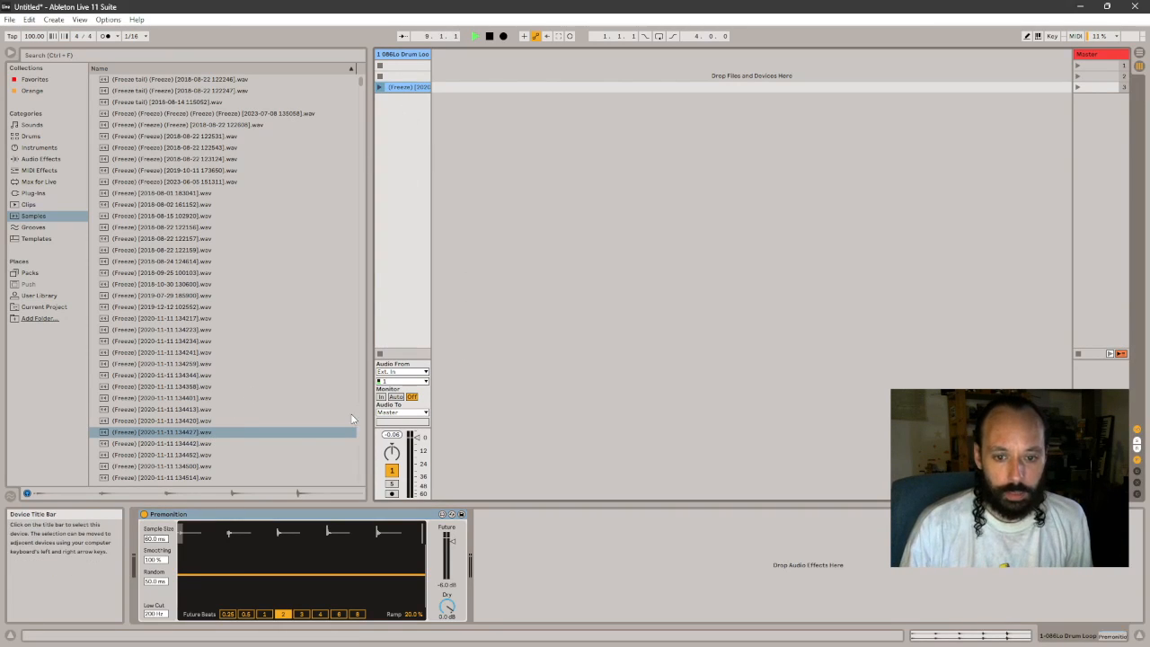
{"action": "left_click", "coordinate": [143, 515]}
{"action": "double_click", "coordinate": [397, 87]}
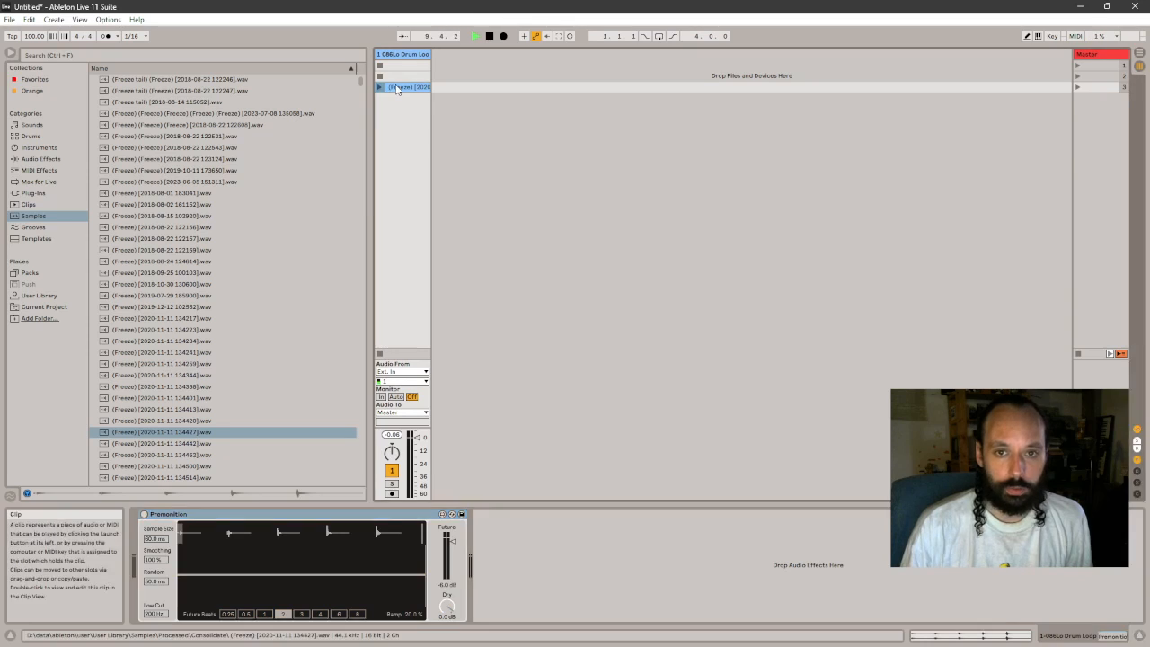
{"action": "left_click", "coordinate": [380, 72]}
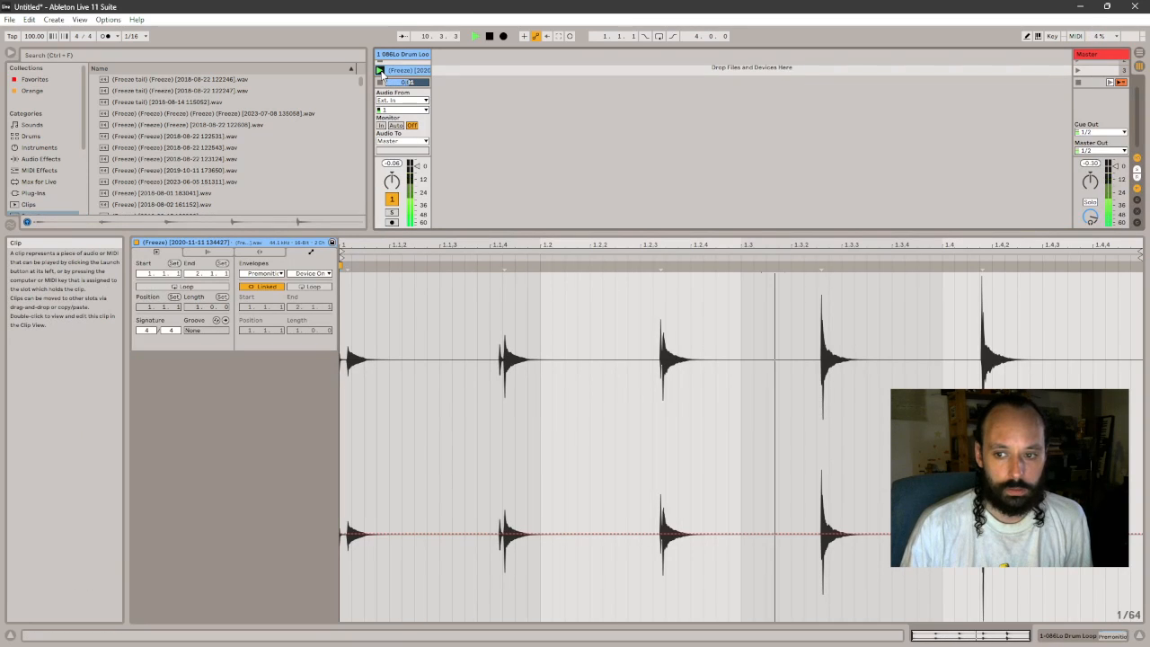
{"action": "key", "text": "space"}
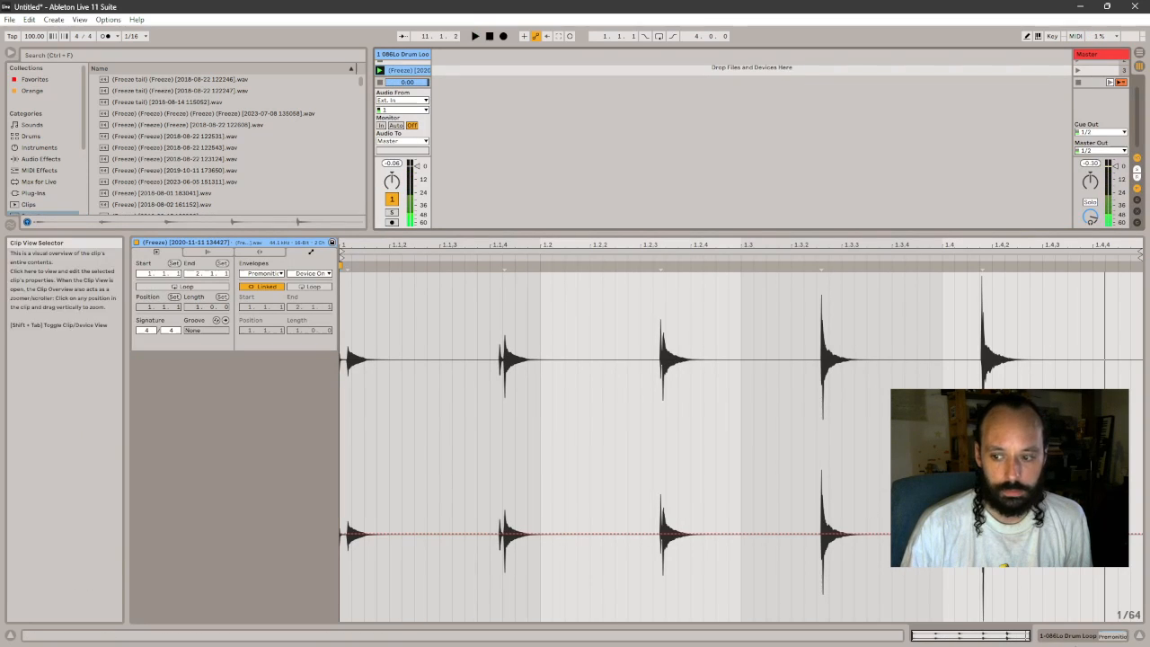
- Relaunch the (Freeze) clip with its waveform open and enable looping for it
{"action": "left_click", "coordinate": [1114, 634]}
{"action": "left_click", "coordinate": [380, 88]}
{"action": "double_click", "coordinate": [398, 87]}
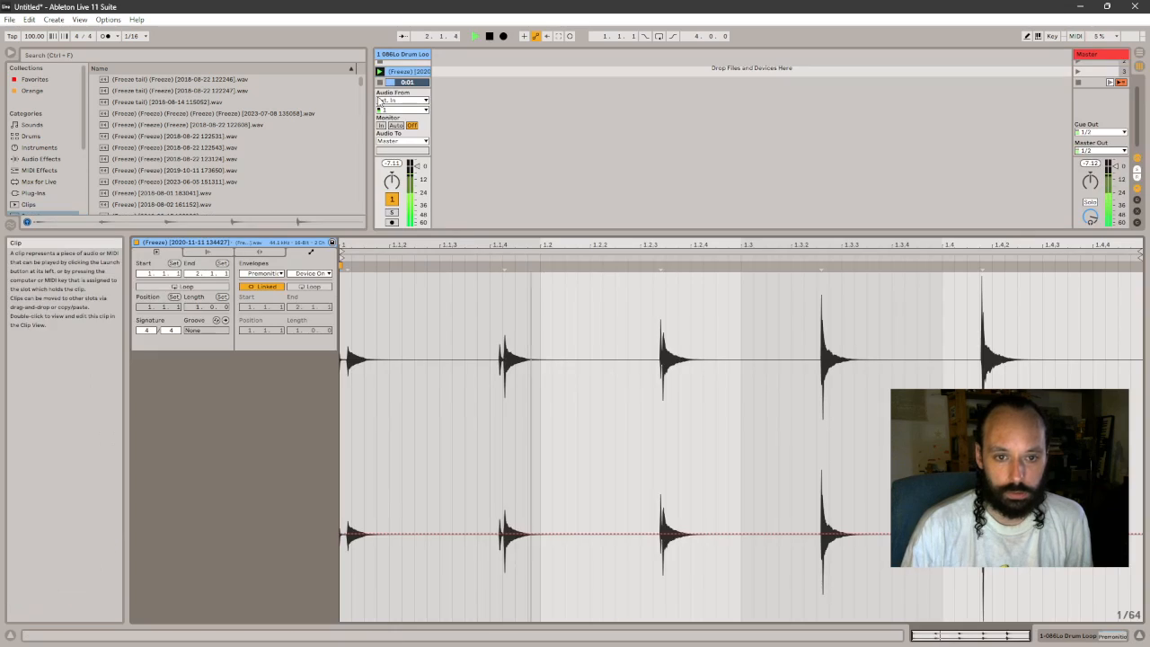
{"action": "left_click", "coordinate": [182, 285]}
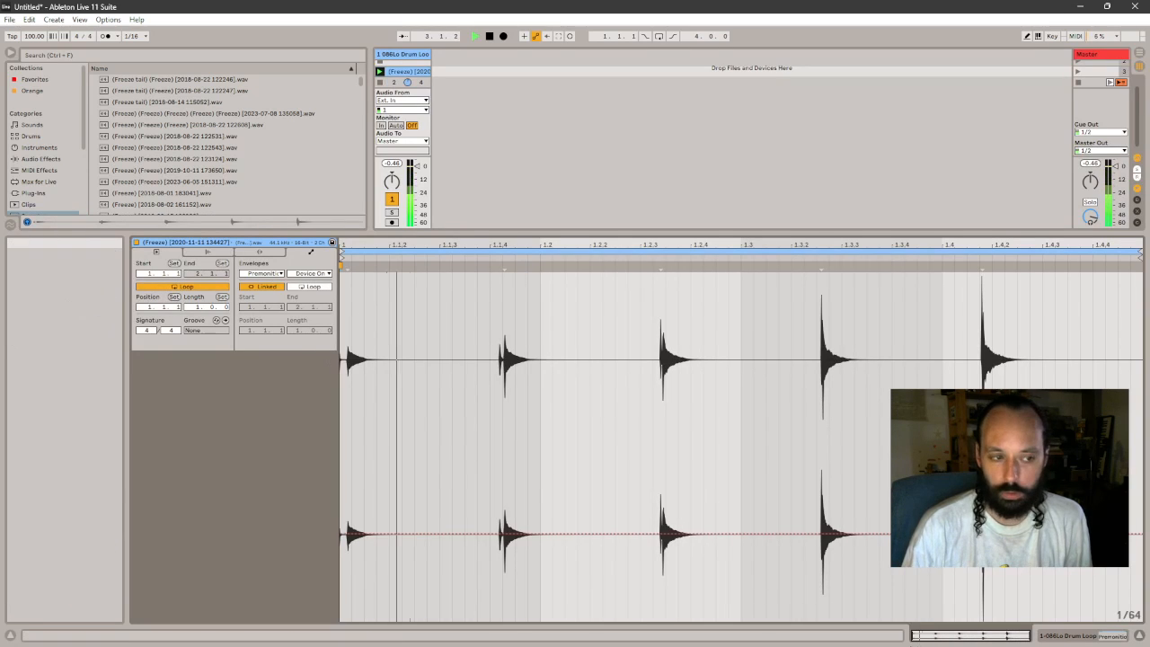
- Re-enable Premonition while the looped clip plays, listen to its effect and stop playback
{"action": "left_click", "coordinate": [1066, 636]}
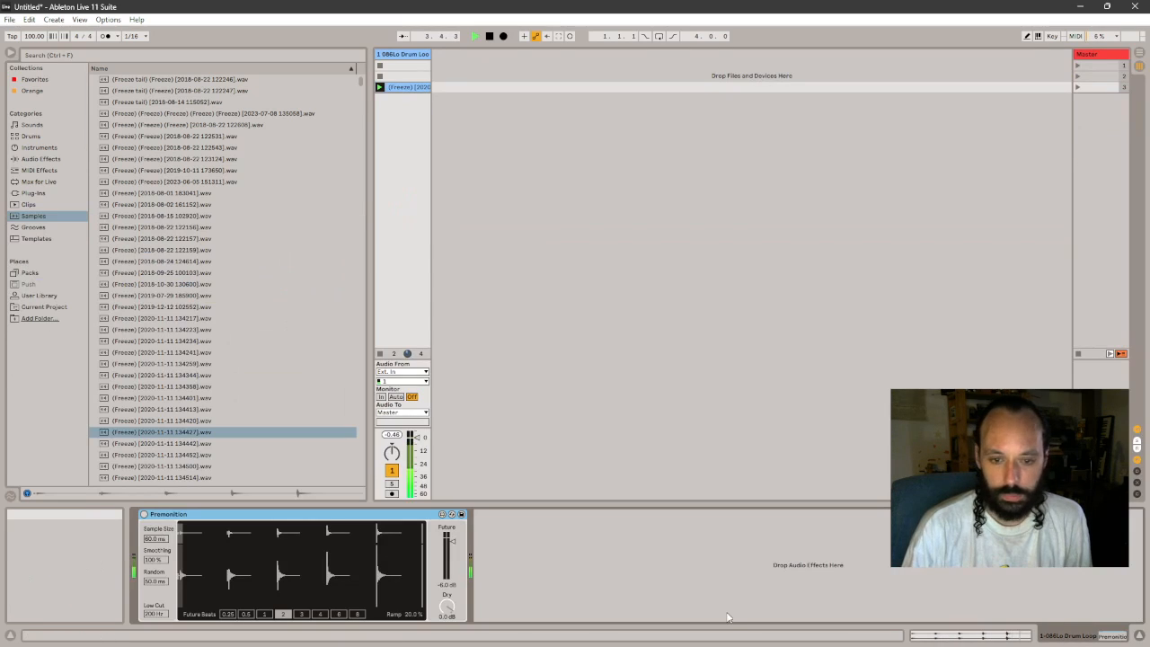
{"action": "left_click", "coordinate": [144, 515]}
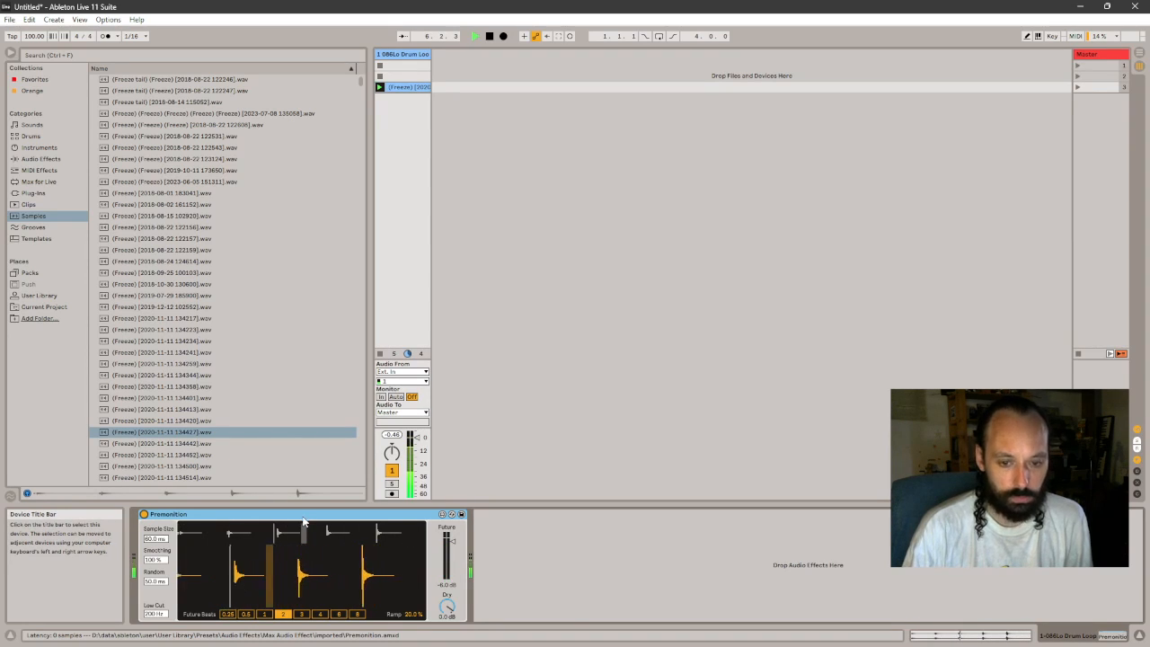
{"action": "key", "text": "space"}
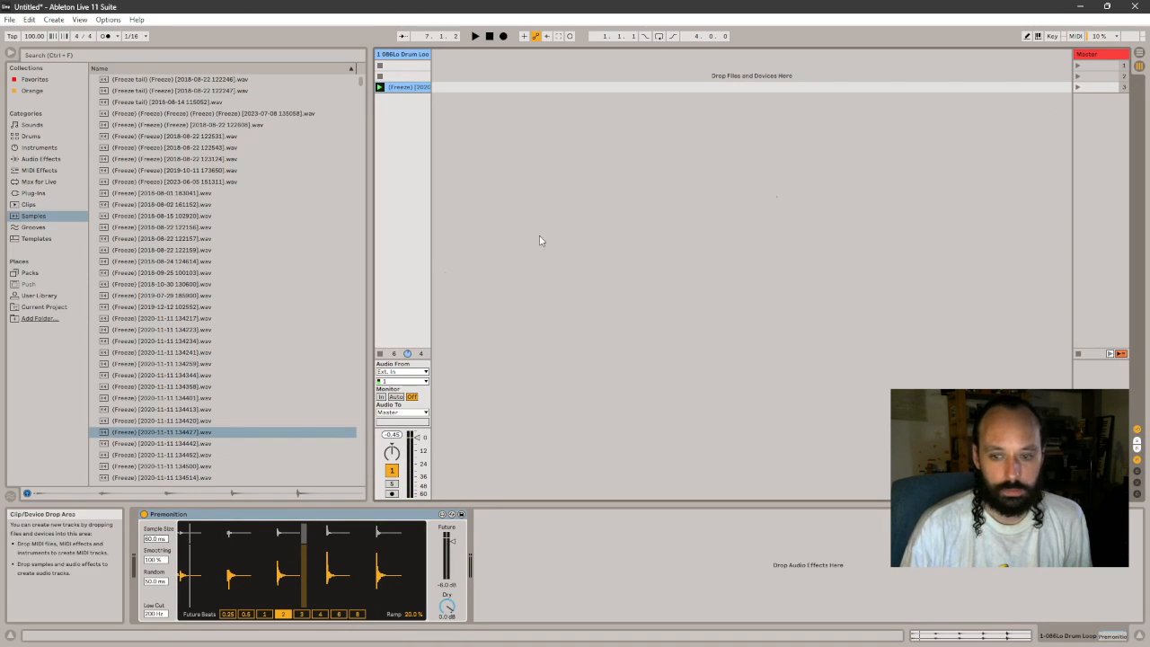
- Compare the Premonition display with the (Freeze) clip's waveform, checking Arrangement View and selecting the tail of the first hit
{"action": "left_click", "coordinate": [175, 516]}
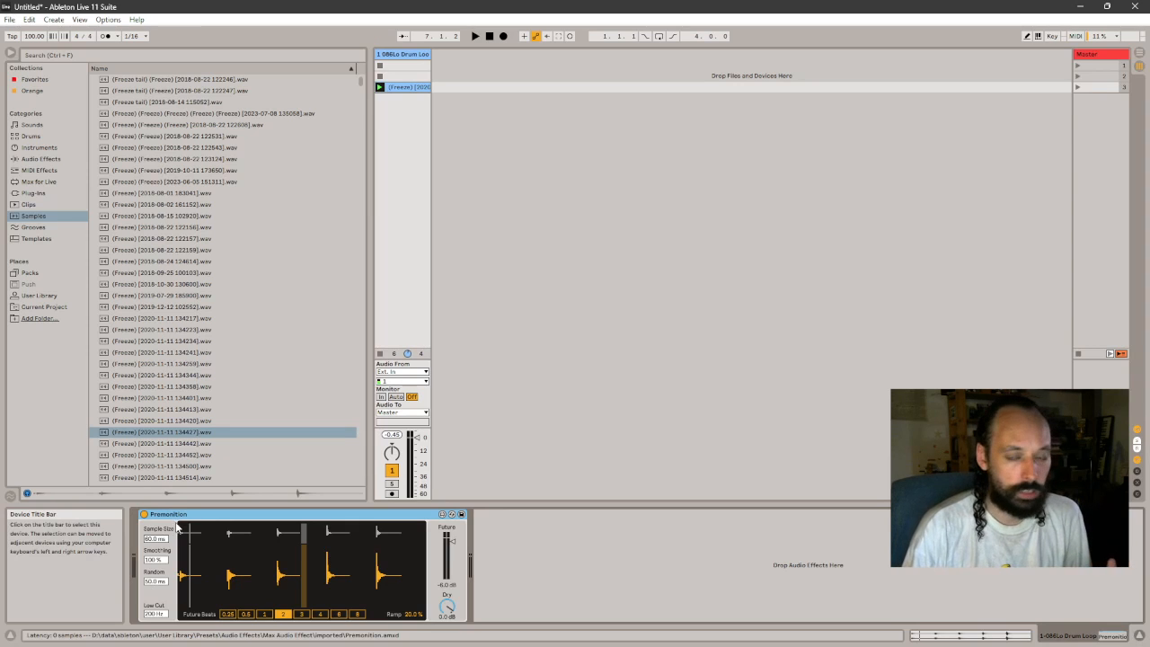
{"action": "left_click", "coordinate": [402, 88]}
{"action": "left_click", "coordinate": [1112, 636]}
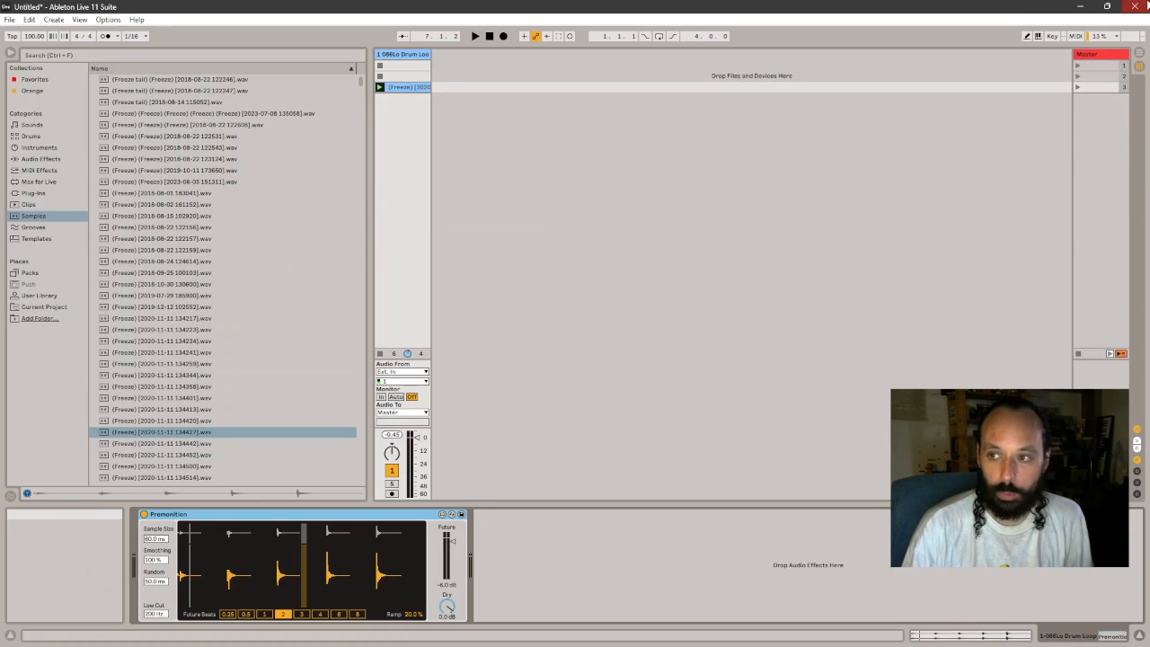
{"action": "left_click", "coordinate": [1139, 64]}
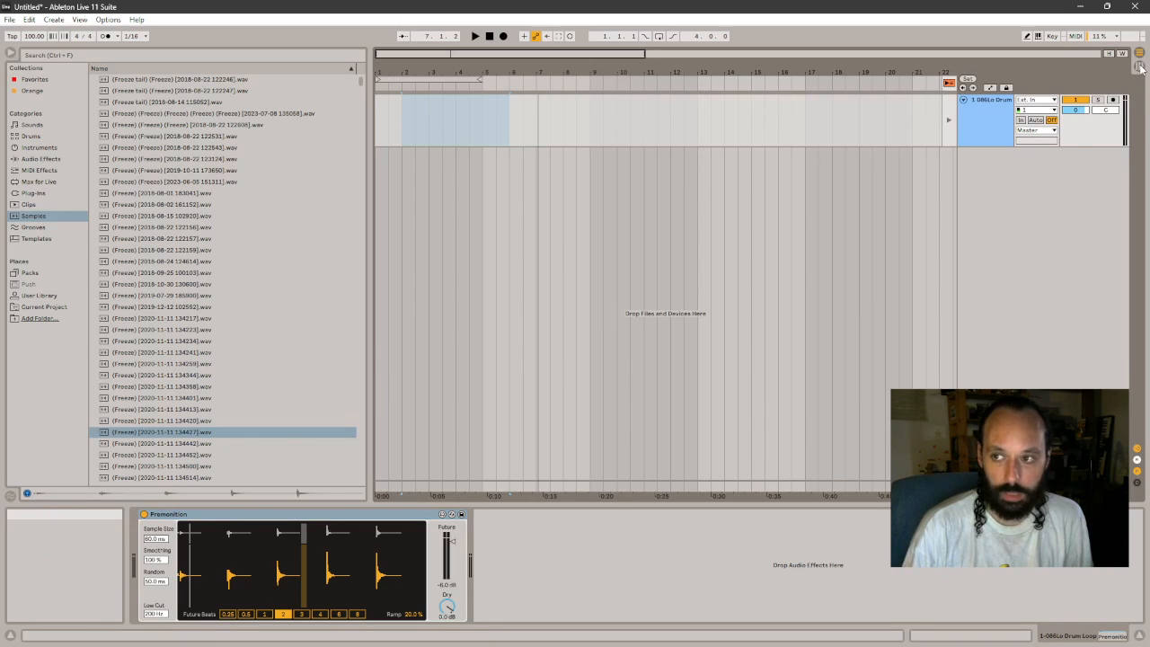
{"action": "key", "text": "Tab"}
{"action": "double_click", "coordinate": [415, 90]}
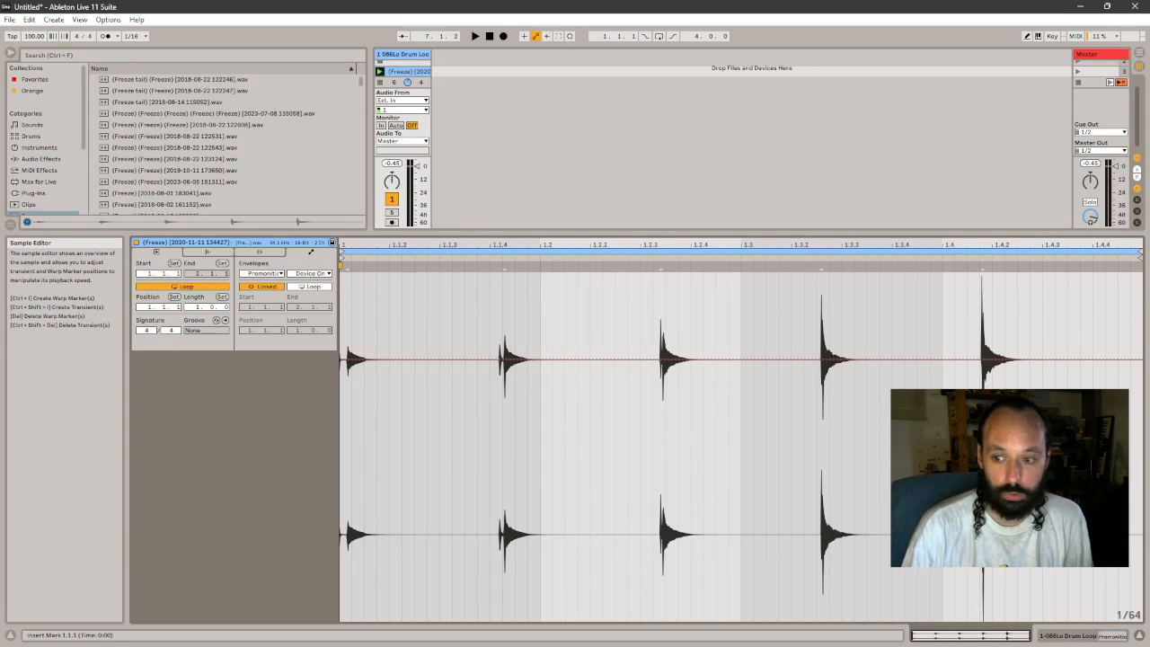
{"action": "left_click_drag", "start_coordinate": [353, 348], "coordinate": [363, 350]}
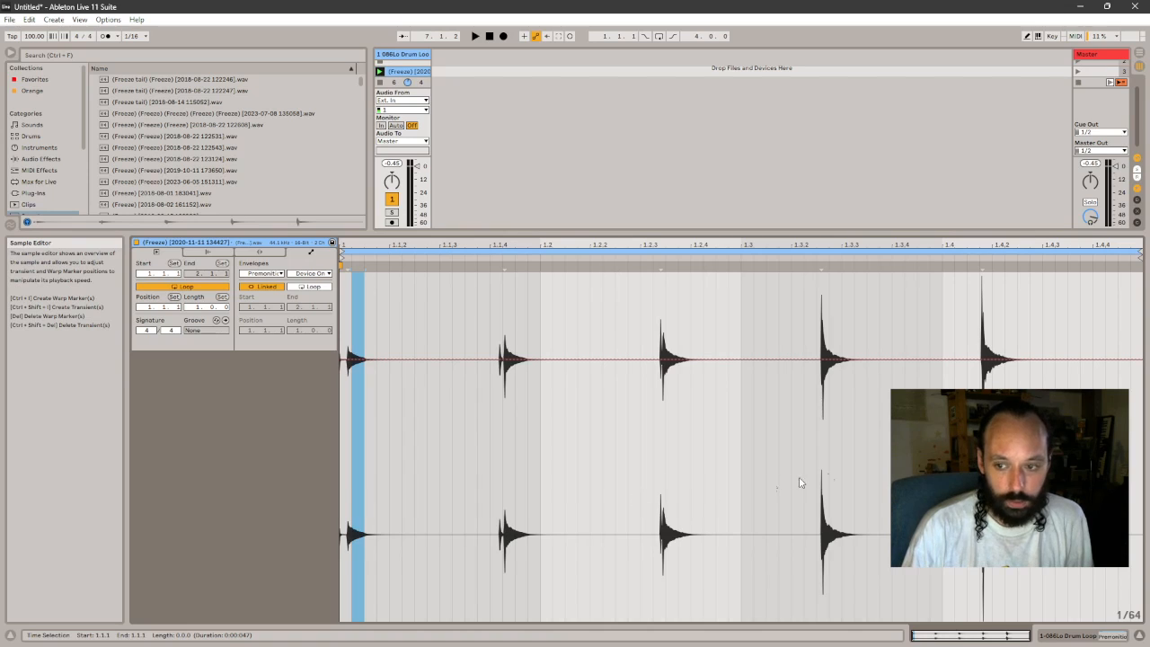
{"action": "left_click", "coordinate": [1053, 636]}
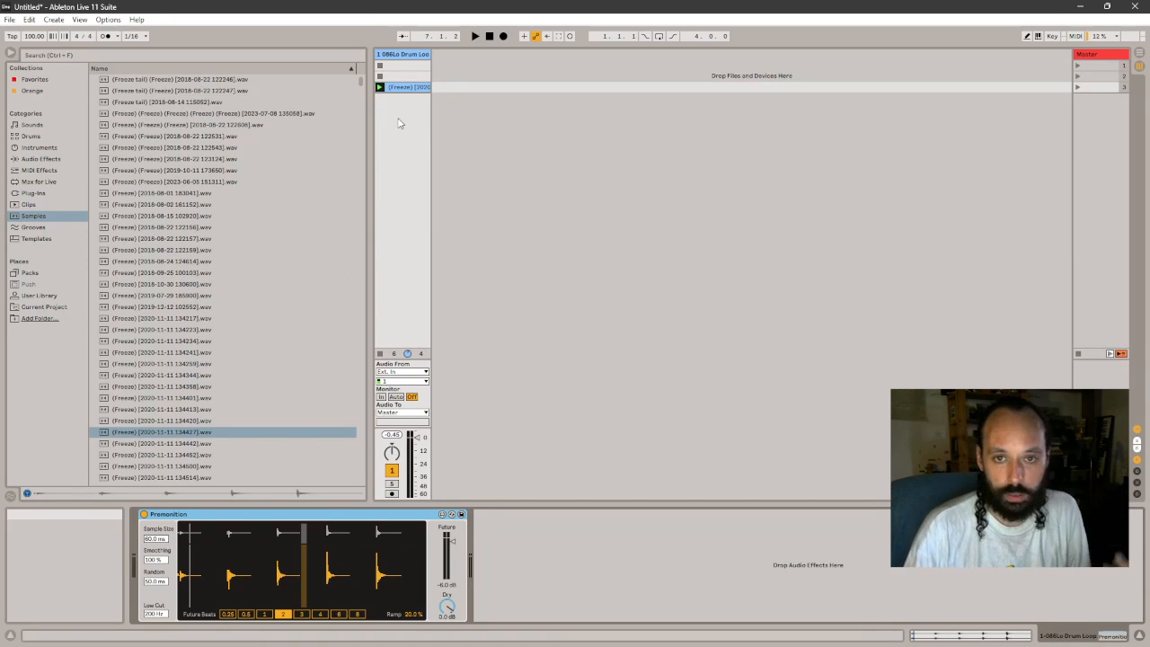
- Play the (Freeze) clip and set Premonition's Smoothing to 48.8 % and Sample Size to 15.7 ms
{"action": "left_click", "coordinate": [380, 89]}
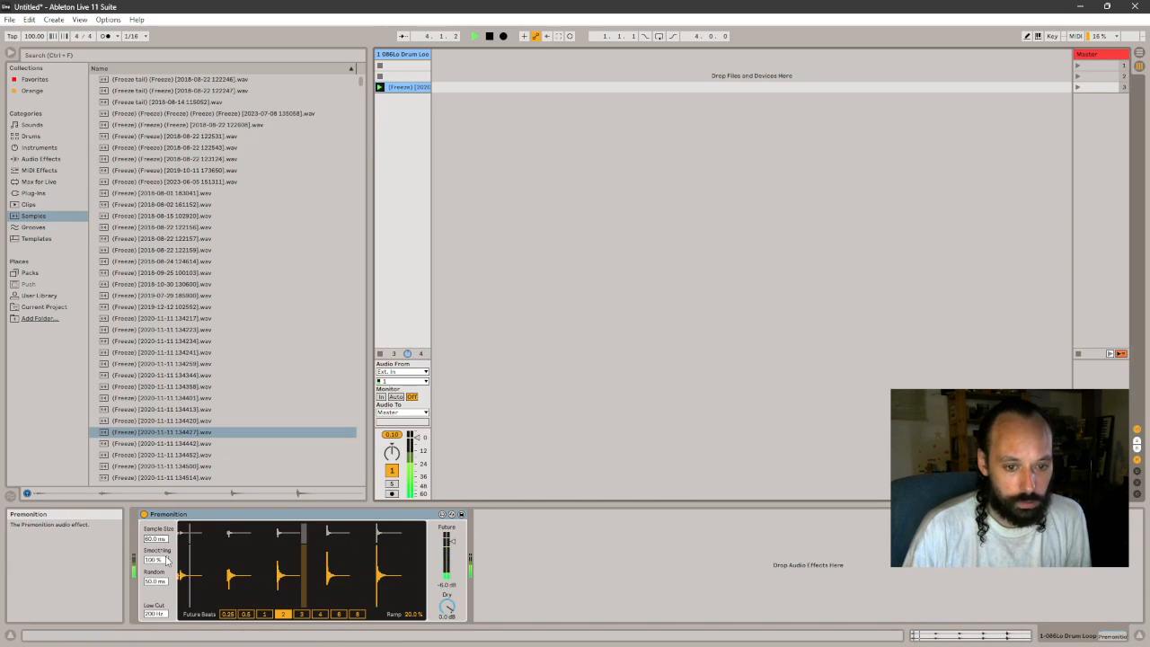
{"action": "left_click_drag", "start_coordinate": [158, 559], "coordinate": [158, 485]}
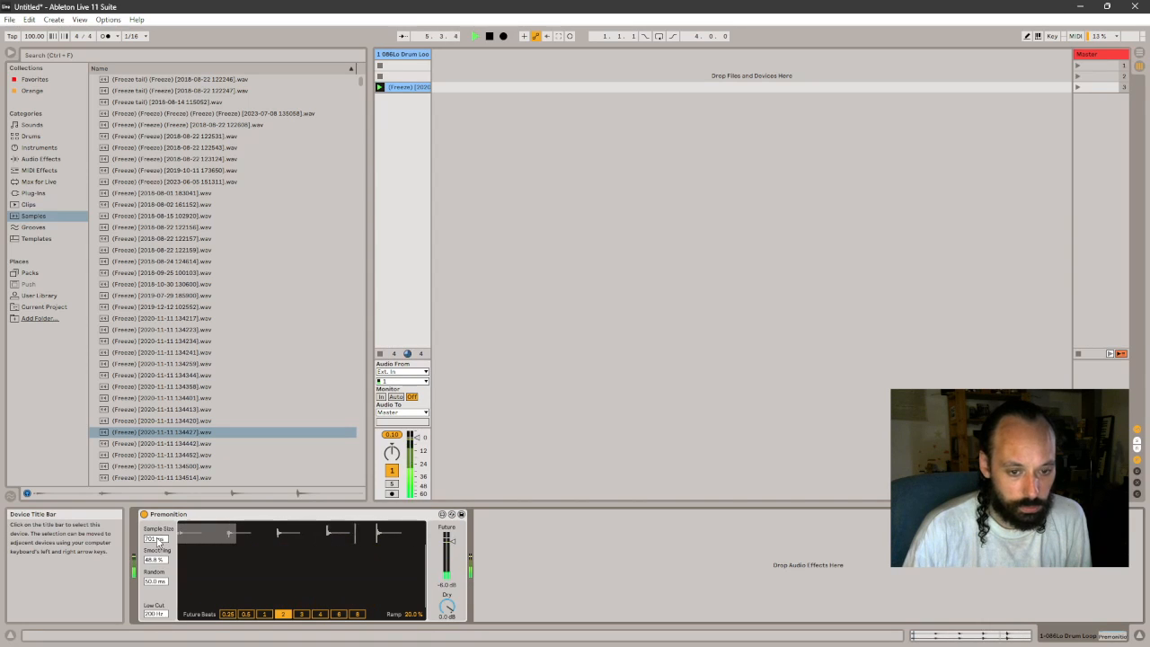
{"action": "mouse_move", "coordinate": [158, 541]}
{"action": "left_mouse_down"}
{"action": "mouse_move", "coordinate": [159, 574]}
{"action": "mouse_move", "coordinate": [158, 502]}
{"action": "mouse_move", "coordinate": [158, 537]}
{"action": "left_mouse_up"}
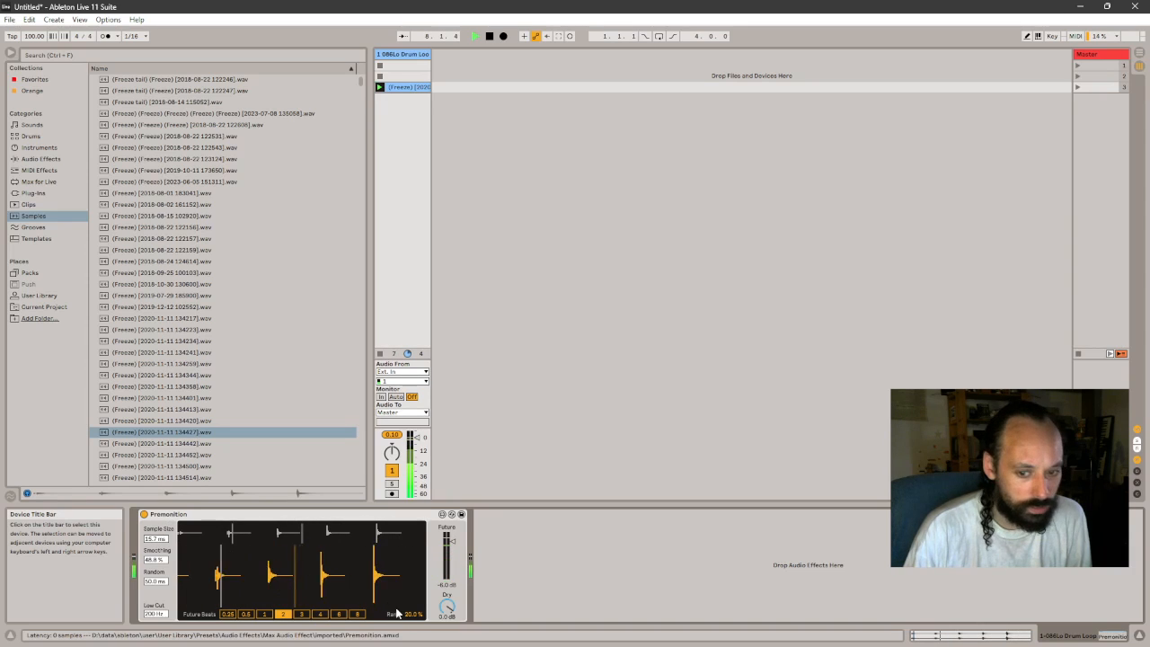
- Set Premonition's Ramp to 26.8 % and Future Beats to 0.25, listen to the result and stop playback
{"action": "left_click_drag", "start_coordinate": [416, 617], "coordinate": [415, 642]}
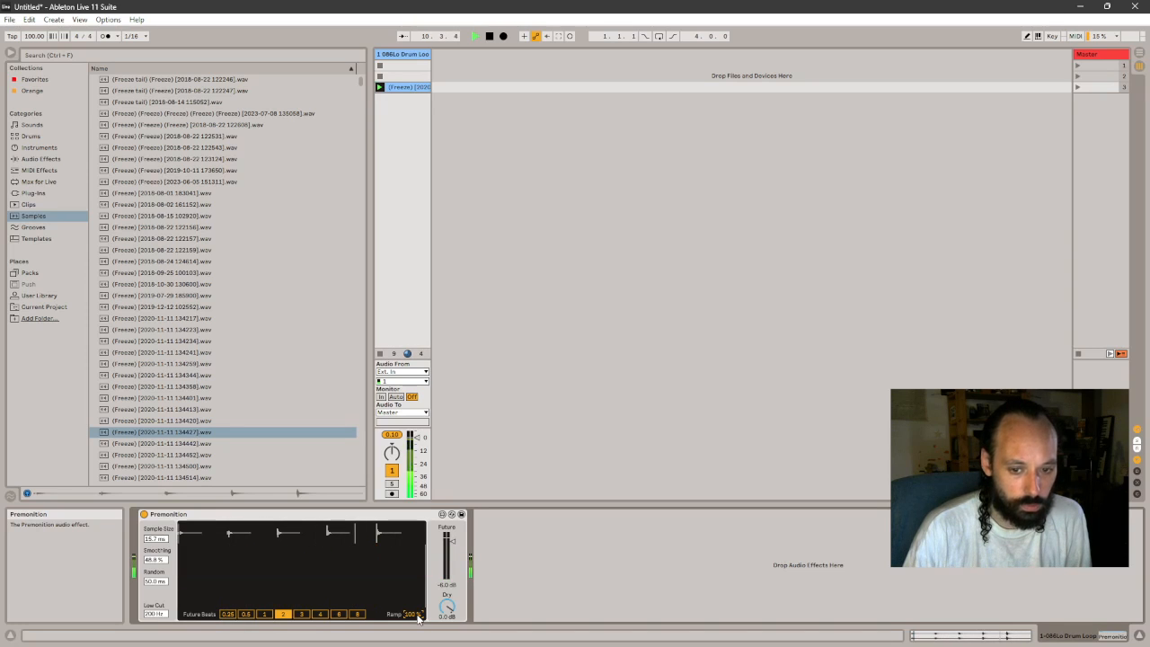
{"action": "left_click_drag", "start_coordinate": [416, 617], "coordinate": [417, 618]}
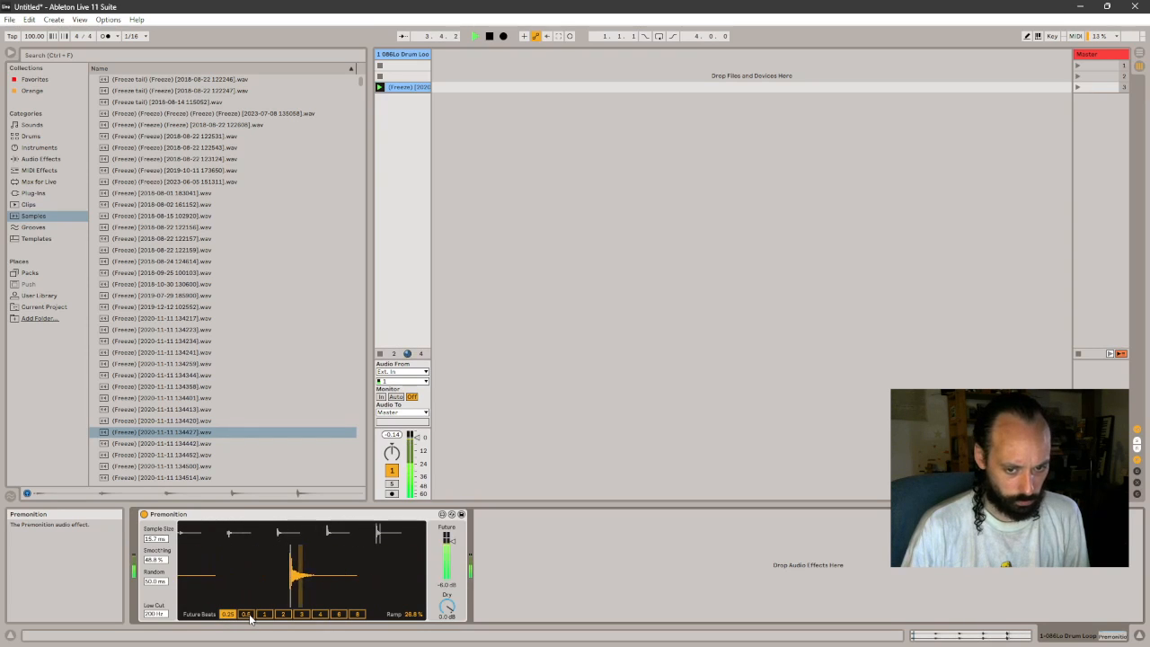
{"action": "key", "text": "space"}
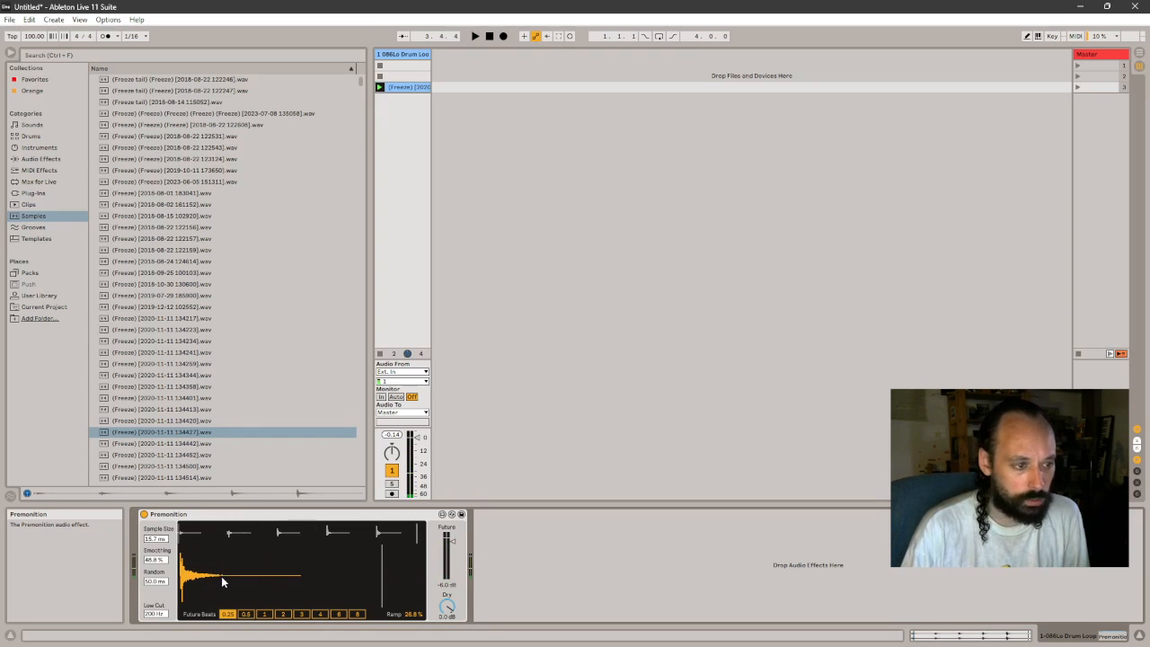
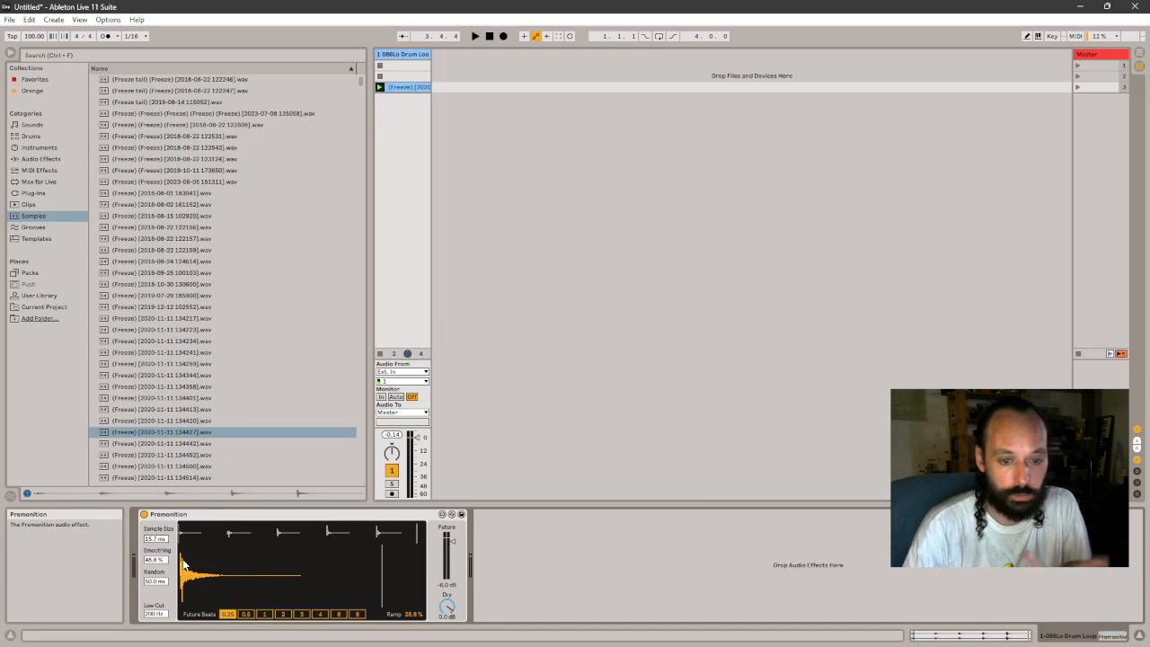
- Play the clip and set Premonition's Future Beats to 1 and then 0.5, Smoothing to 24.4 % and Sample Size to 291 ms
{"action": "left_click", "coordinate": [265, 614]}
{"action": "key", "text": "space"}
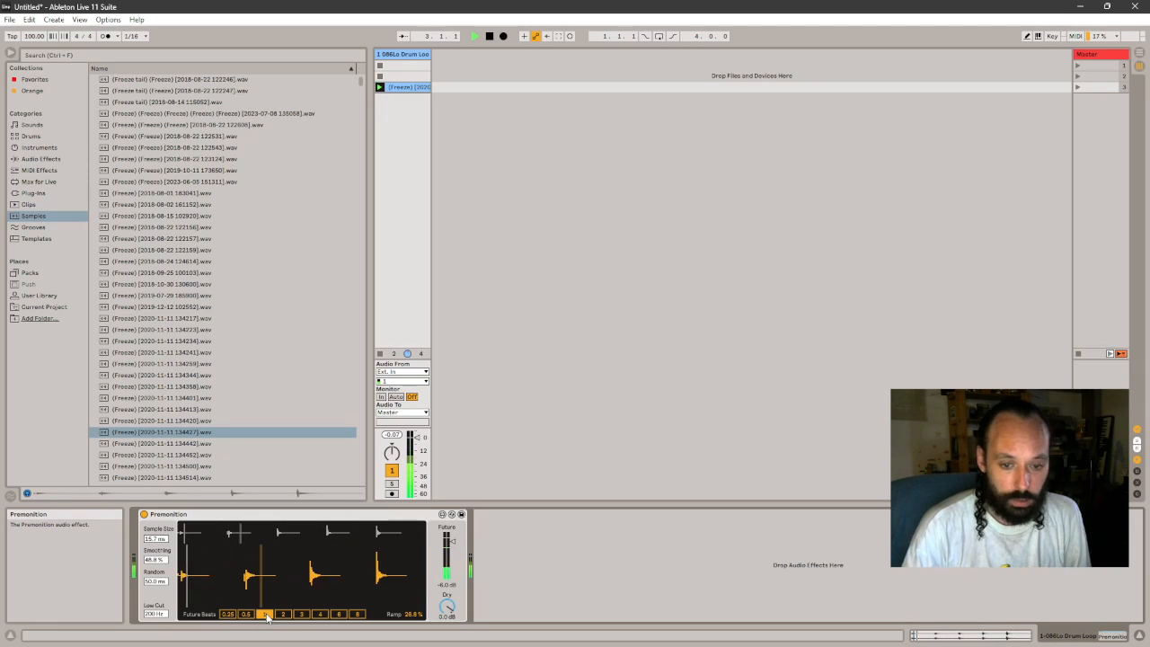
{"action": "left_click", "coordinate": [246, 614]}
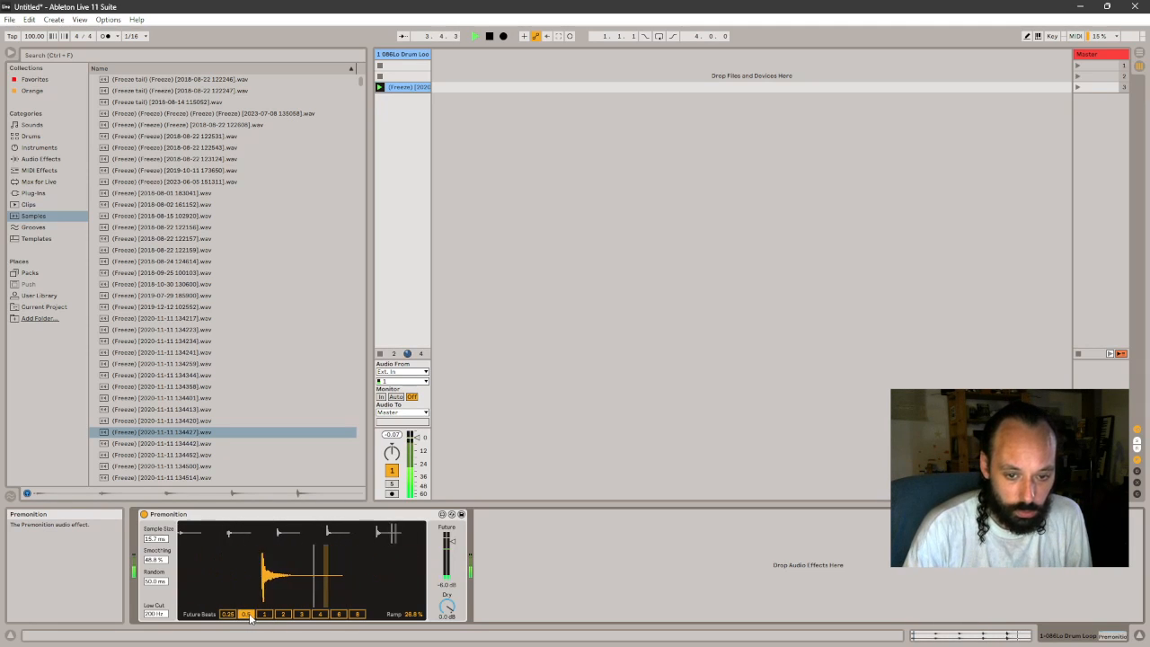
{"action": "left_click_drag", "start_coordinate": [164, 562], "coordinate": [163, 590]}
{"action": "left_click_drag", "start_coordinate": [157, 539], "coordinate": [156, 515]}
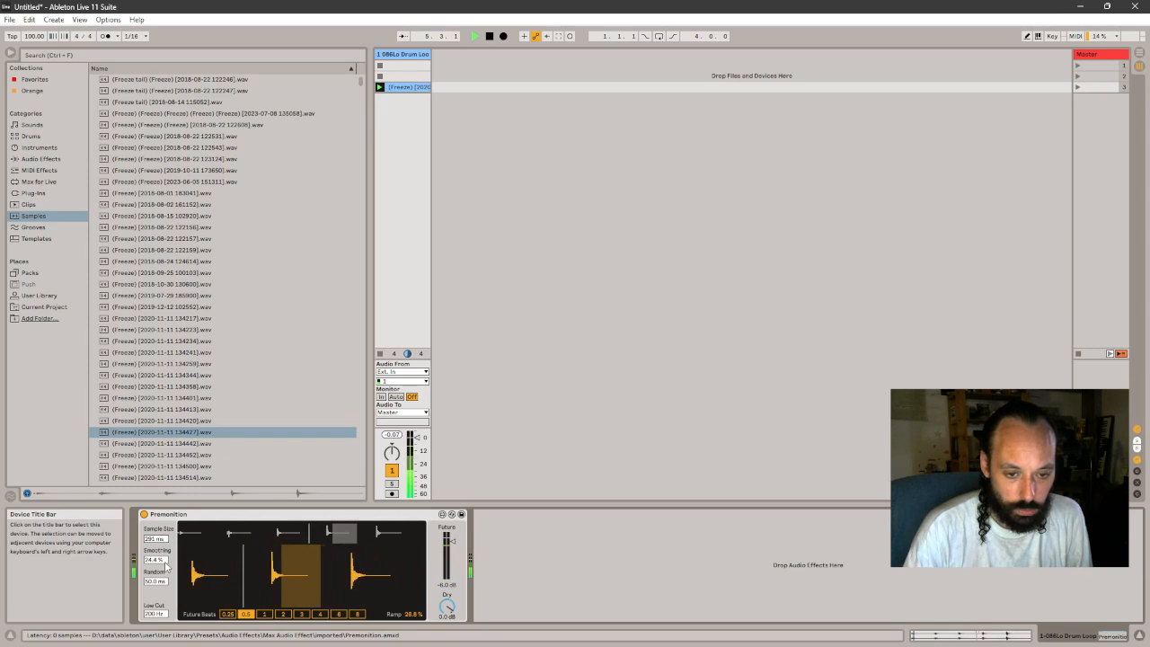
- Set Premonition's Ramp to 60.6 %, Random to 0.00 ms, Future Beats to 2 and Sample Size to 55.1 ms, listen and stop playback
{"action": "left_click_drag", "start_coordinate": [413, 614], "coordinate": [413, 571]}
{"action": "left_click_drag", "start_coordinate": [159, 538], "coordinate": [160, 607]}
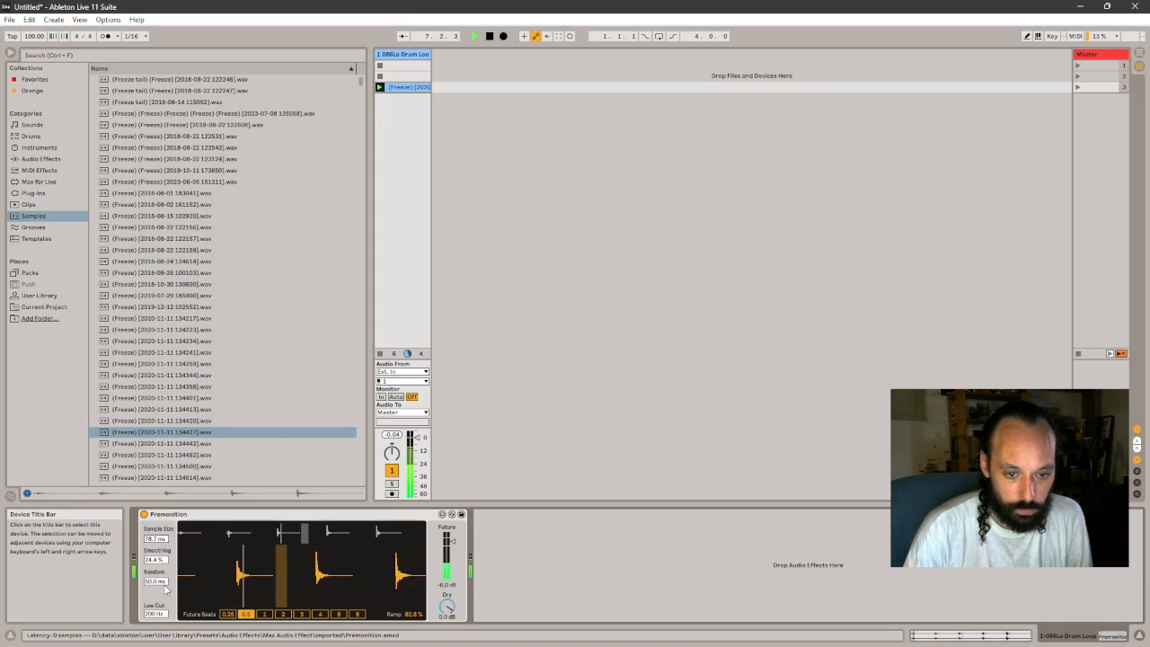
{"action": "left_click", "coordinate": [228, 614]}
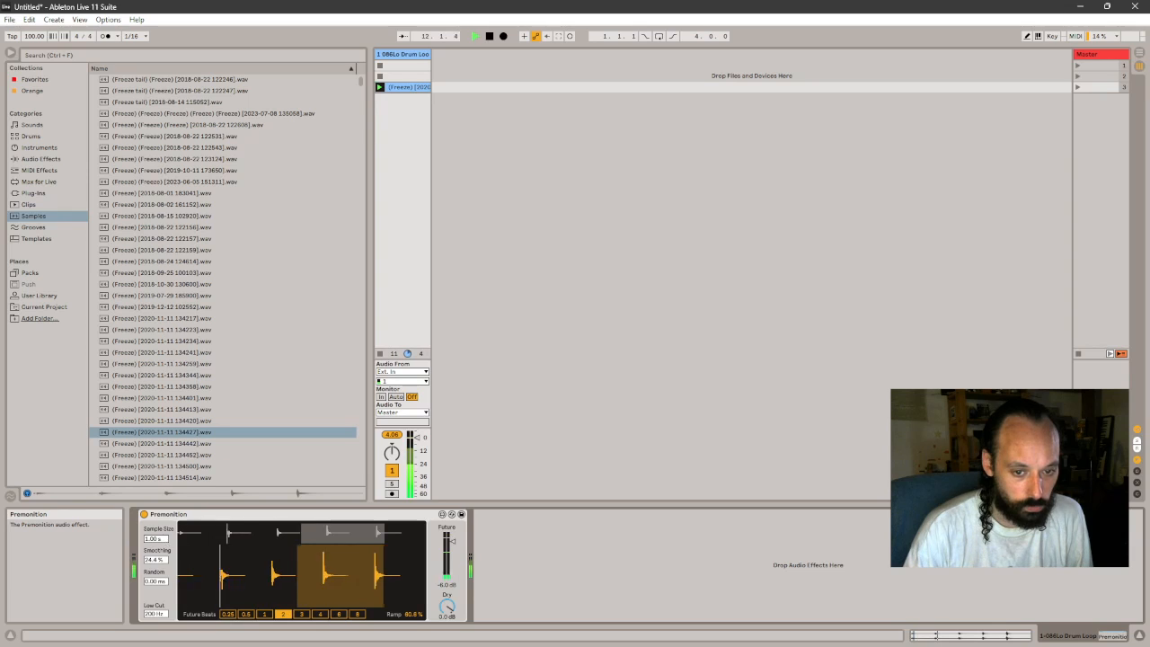
{"action": "left_click_drag", "start_coordinate": [163, 542], "coordinate": [163, 505]}
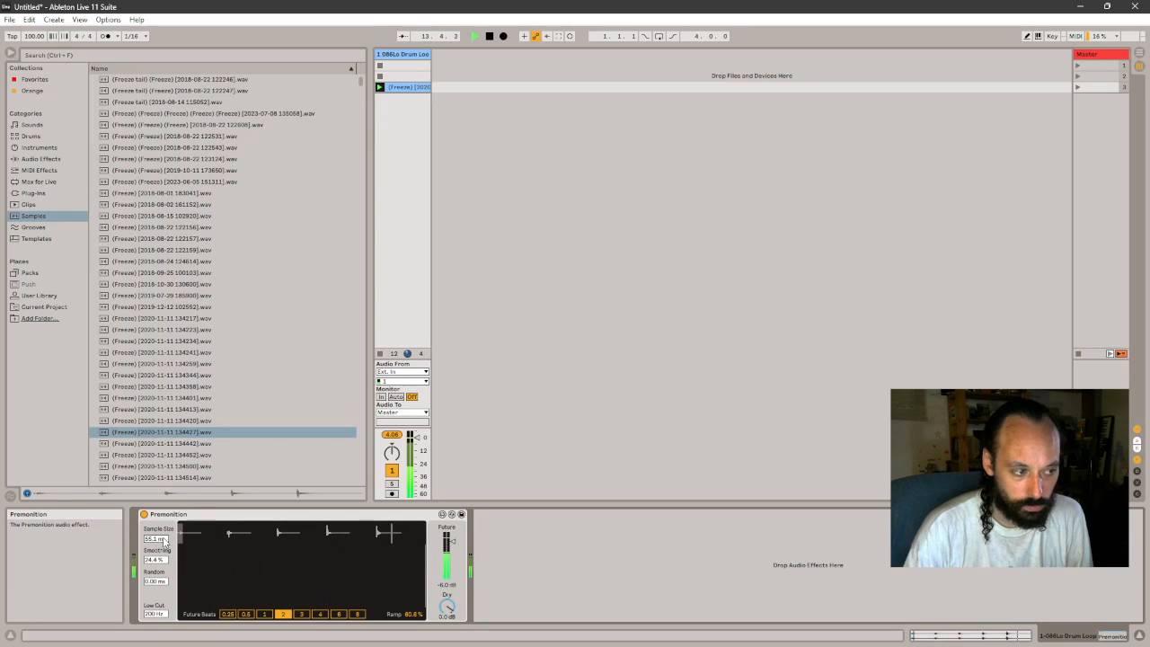
{"action": "key", "text": "space"}
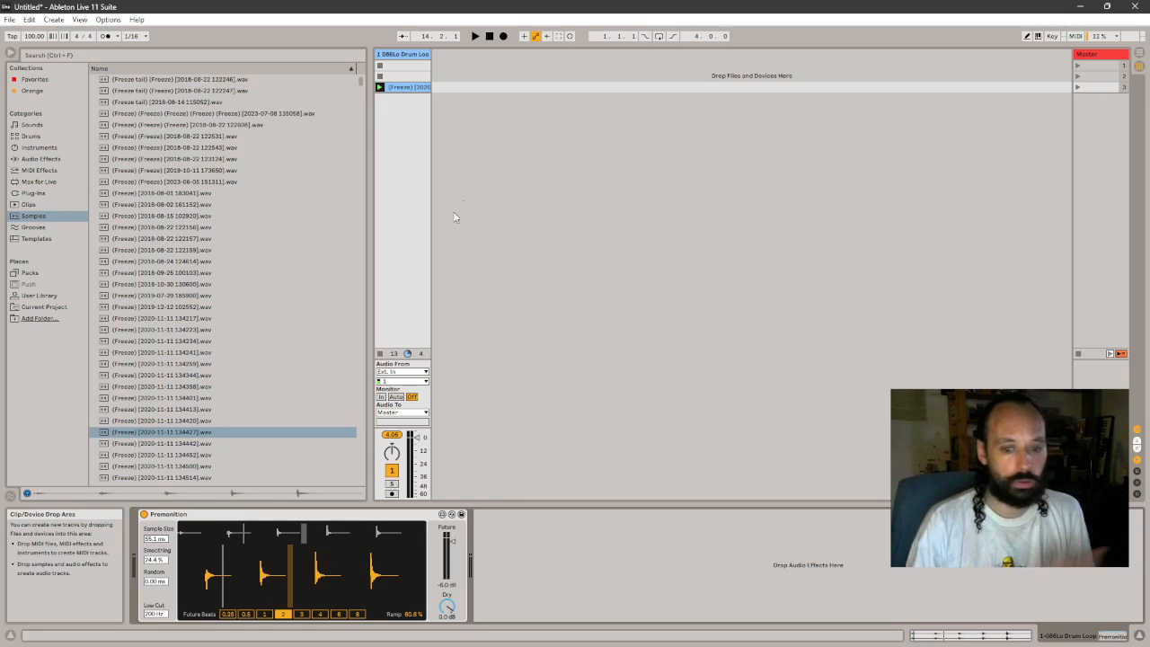
- Step Premonition's Future Beats up through the longer settings to 8, and delete the device from the track
{"action": "left_click", "coordinate": [300, 614]}
{"action": "left_click", "coordinate": [319, 614]}
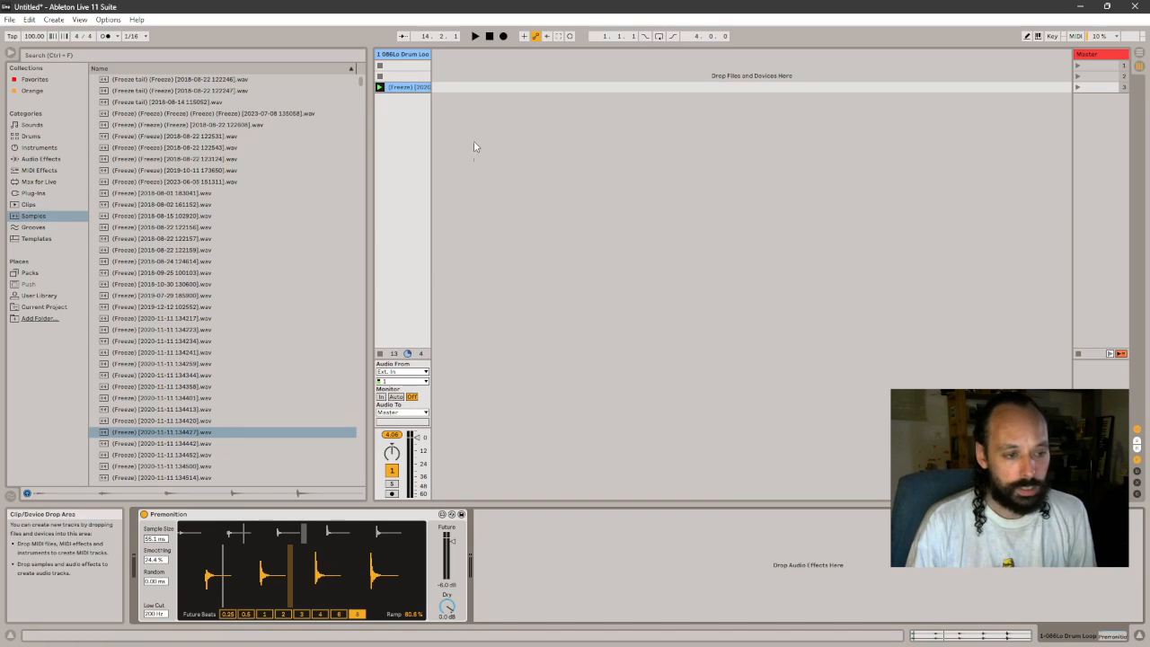
{"action": "left_click", "coordinate": [377, 518]}
{"action": "key", "text": "Delete"}
- Replace the drum loop track with a new audio track, and swap that for an empty MIDI track
{"action": "right_click", "coordinate": [493, 98]}
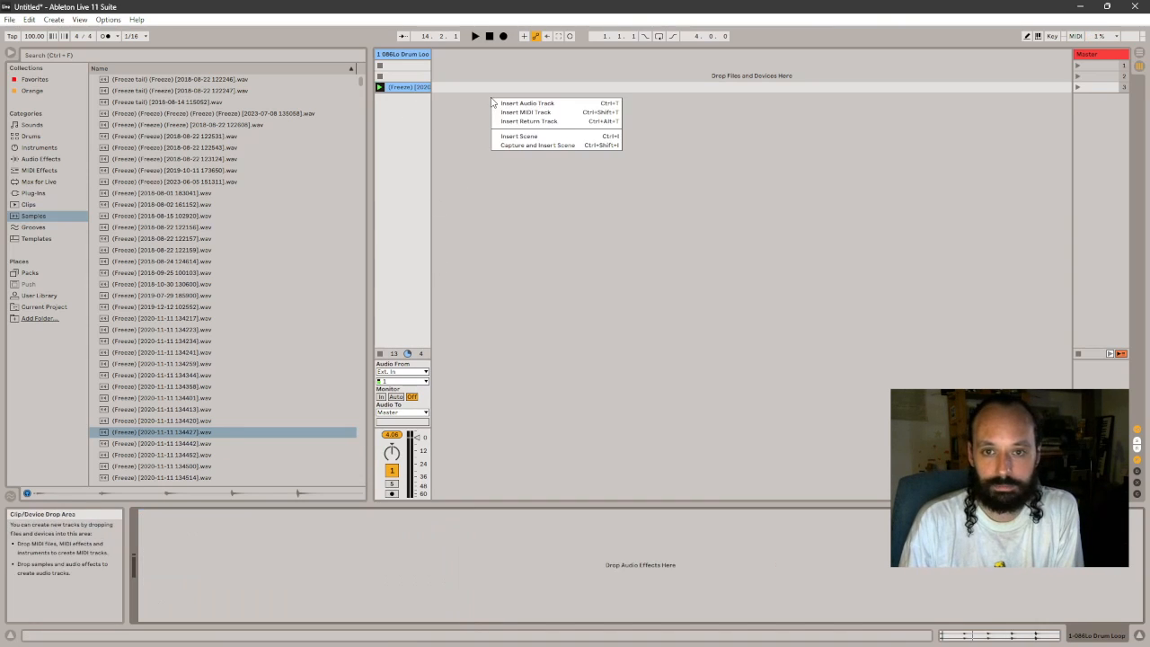
{"action": "left_click", "coordinate": [516, 102]}
{"action": "left_click", "coordinate": [426, 56]}
{"action": "key", "text": "Delete"}
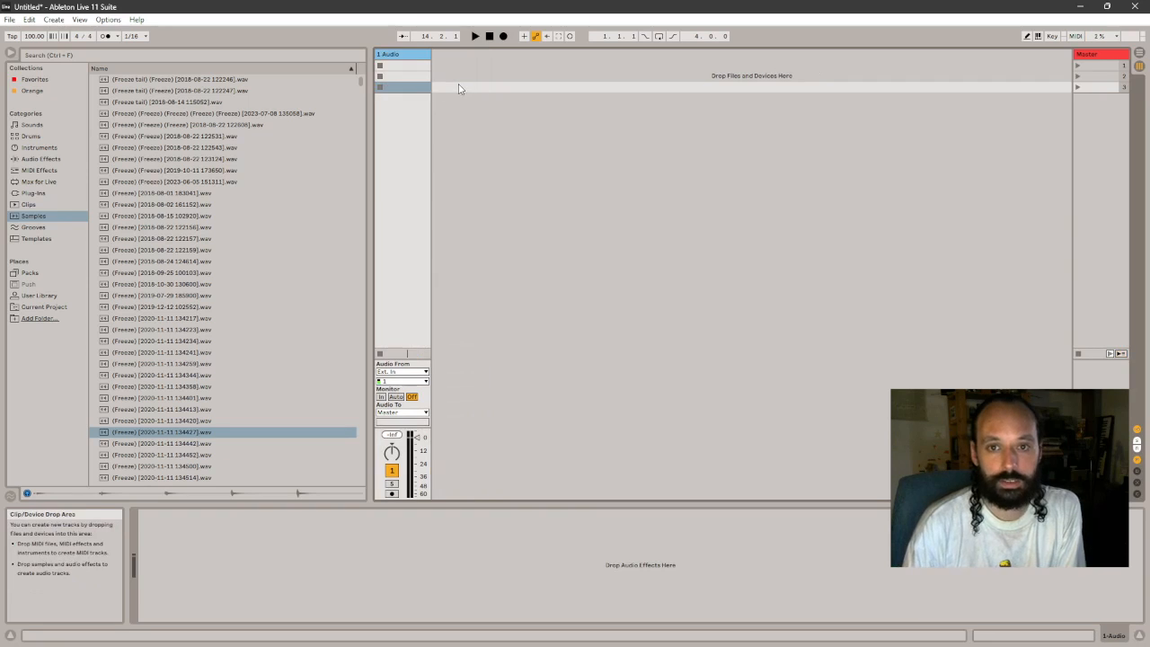
{"action": "right_click", "coordinate": [459, 86]}
{"action": "left_click", "coordinate": [475, 99]}
{"action": "left_click", "coordinate": [400, 55]}
{"action": "key", "text": "Delete"}
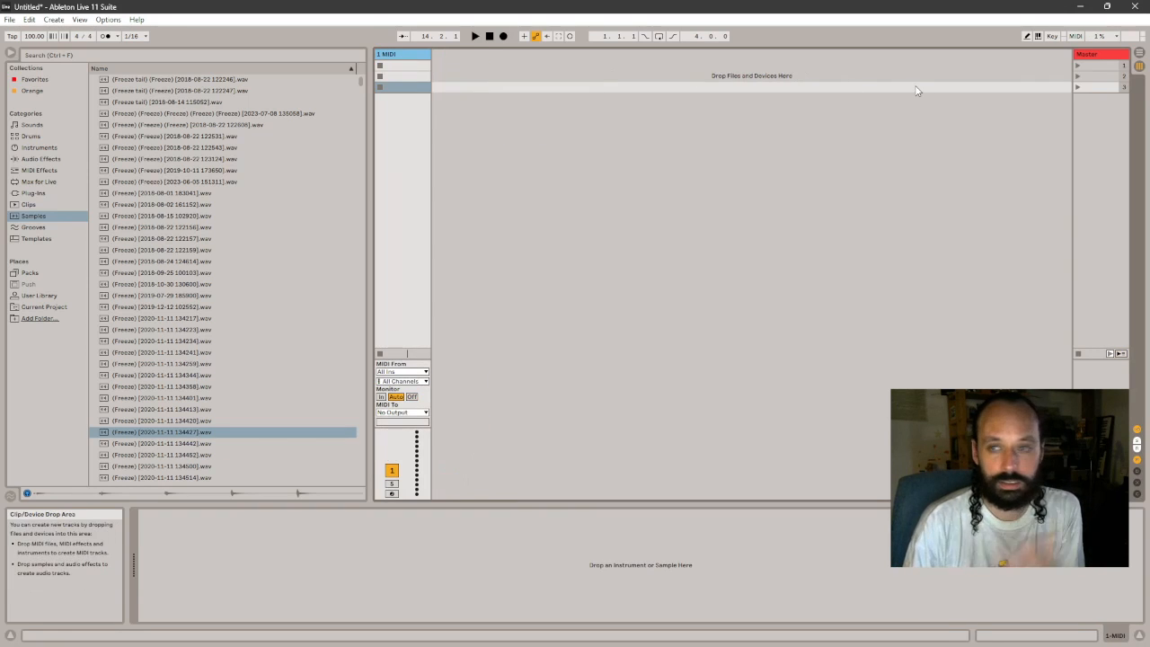
- Create a four-bar MIDI clip at the start of the MIDI track in Arrangement View and load Operator onto the track
{"action": "left_click", "coordinate": [1138, 54]}
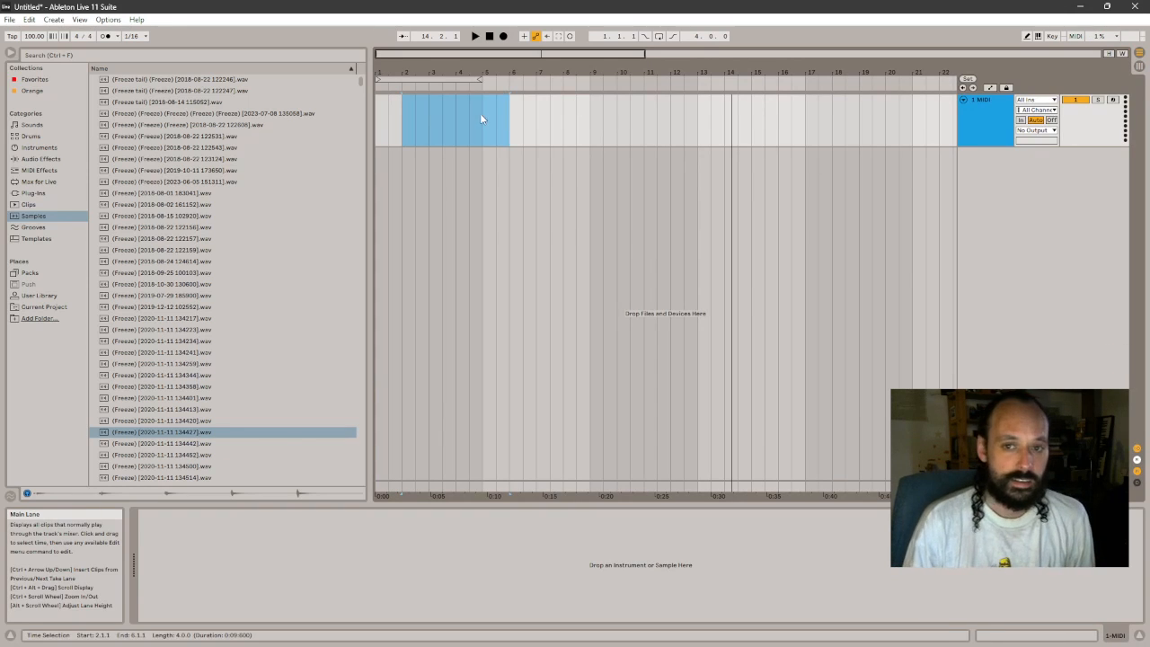
{"action": "left_click_drag", "start_coordinate": [479, 115], "coordinate": [231, 165]}
{"action": "key", "text": "ctrl+shift+m"}
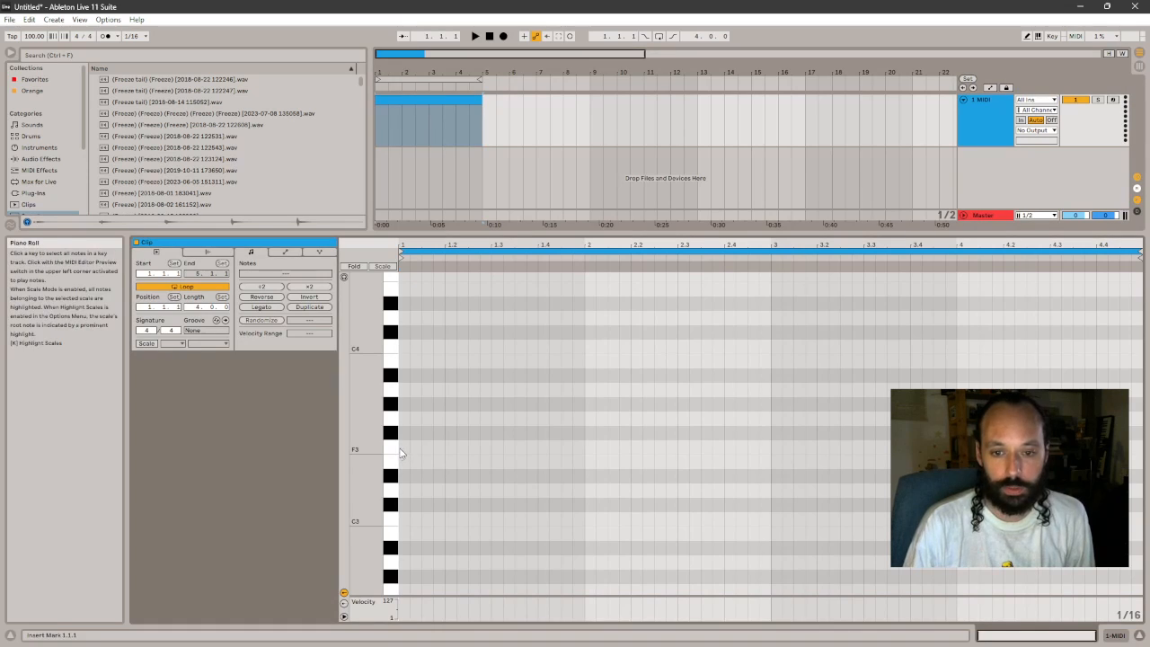
{"action": "left_click", "coordinate": [40, 148]}
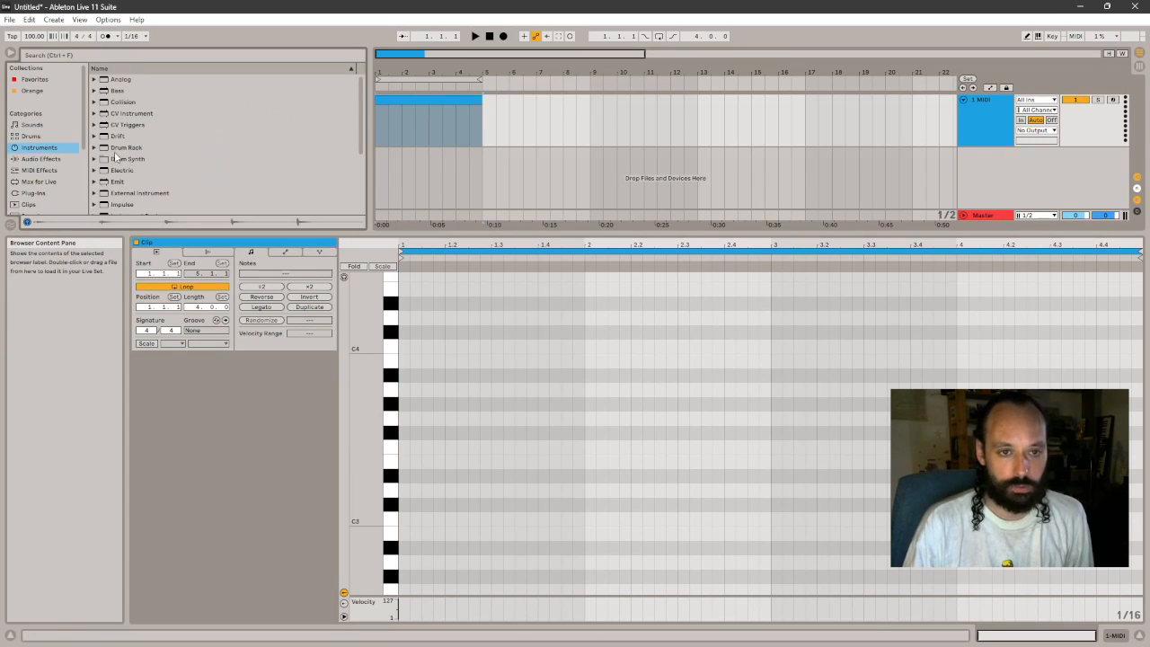
{"action": "double_click", "coordinate": [124, 180]}
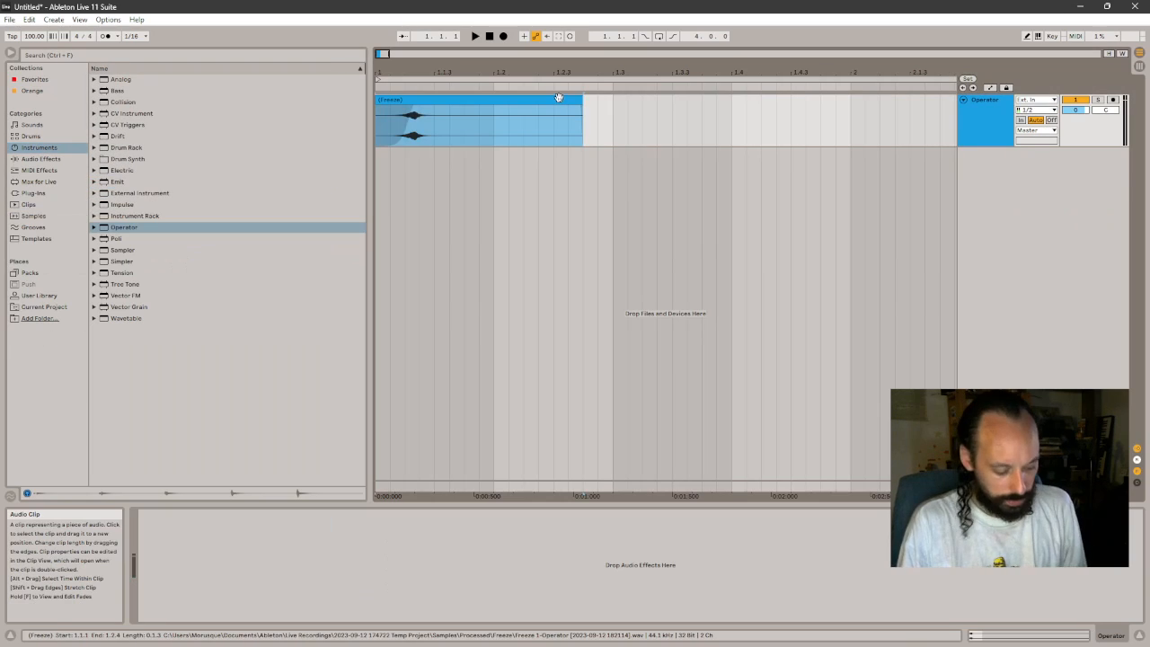
- Render the start of the Operator clip to audio, play it, and move the (Freeze) clip to start at about 1.1.3
{"action": "left_click", "coordinate": [543, 98]}
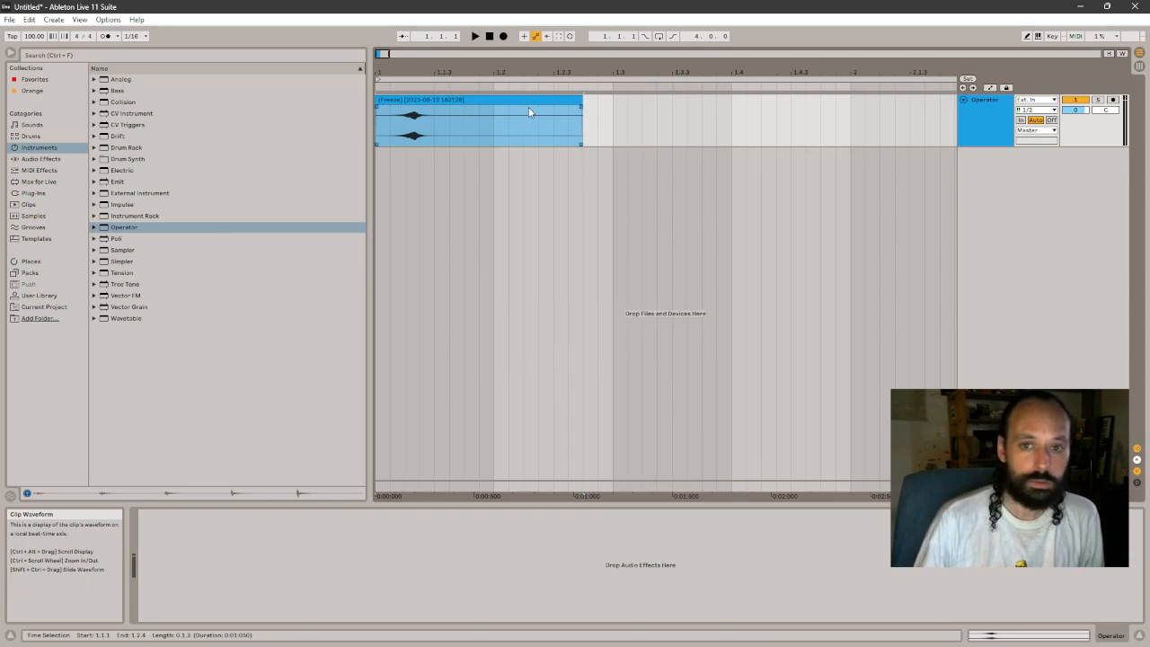
{"action": "key", "text": "space"}
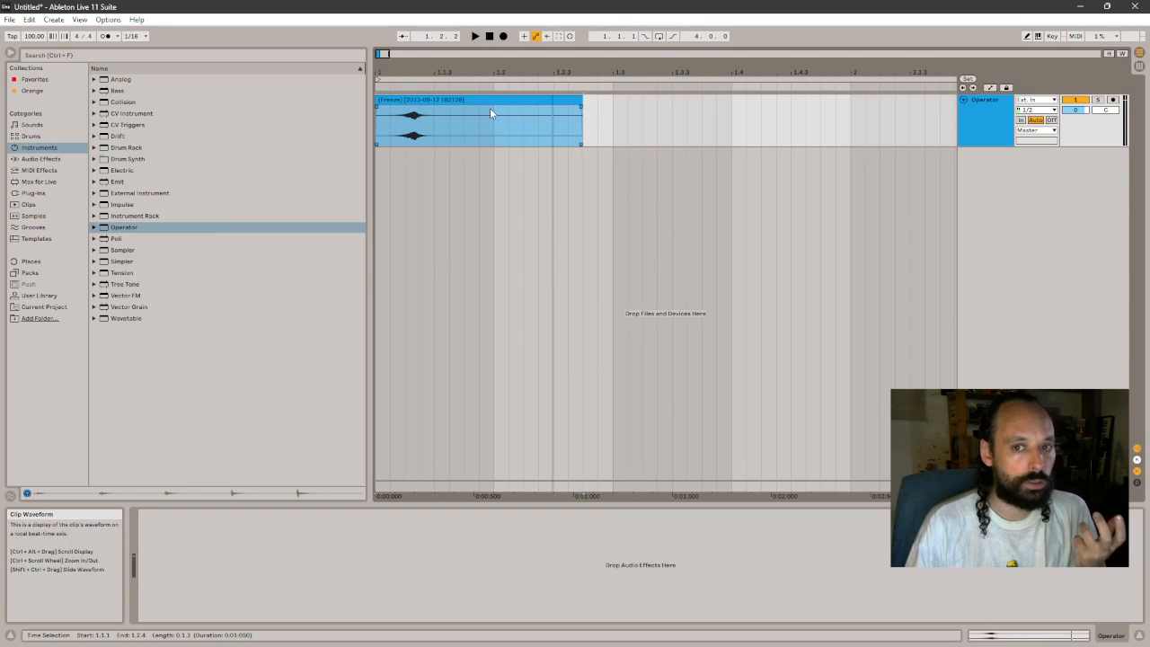
{"action": "left_click", "coordinate": [413, 113]}
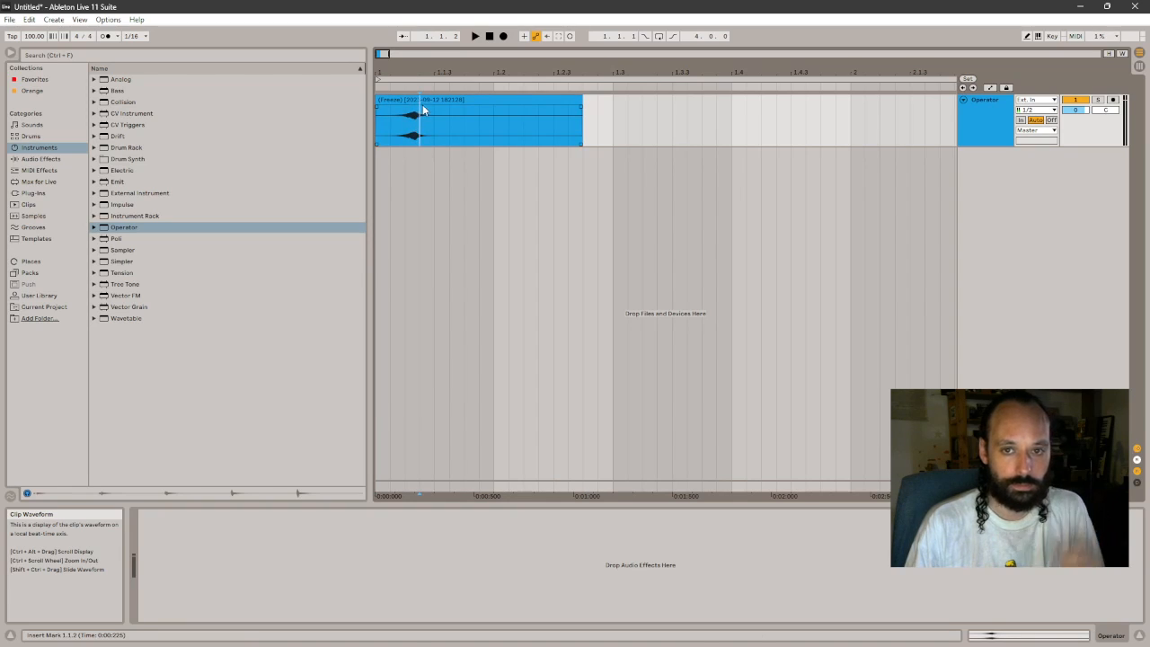
{"action": "left_click_drag", "start_coordinate": [422, 101], "coordinate": [404, 74]}
{"action": "key", "text": "space"}
{"action": "key", "text": "space"}
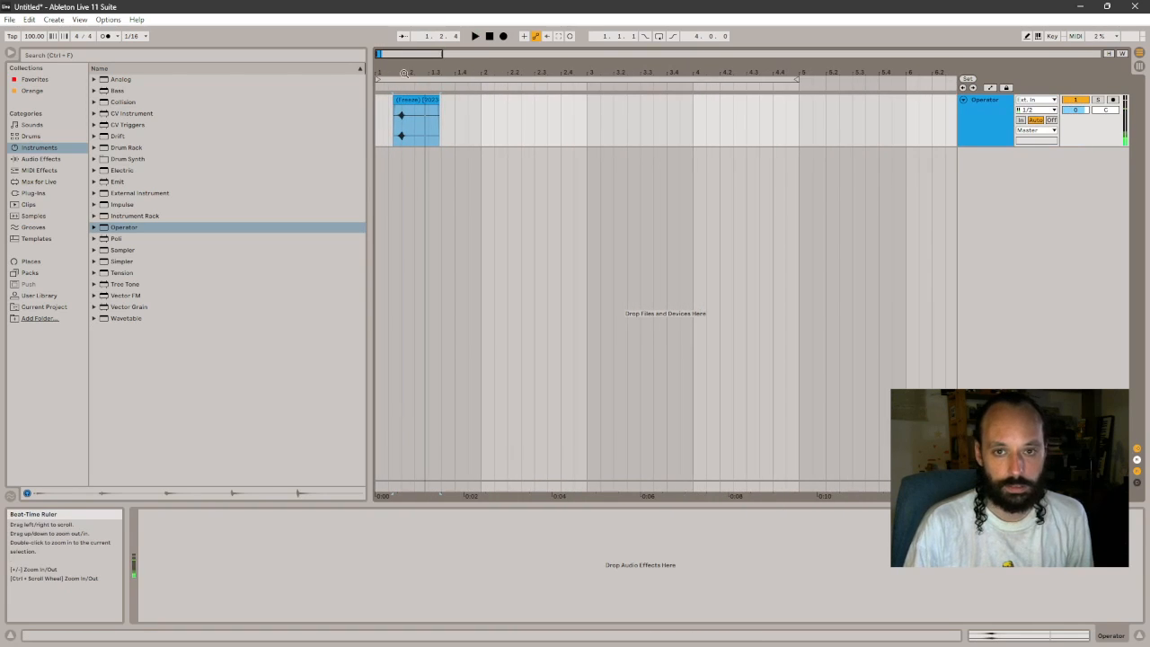
- Turn on the metronome, duplicate the (Freeze) clip twice at one-beat intervals, and play the sequence from bar 1
{"action": "left_click", "coordinate": [105, 37]}
{"action": "left_click_drag", "start_coordinate": [457, 120], "coordinate": [419, 105]}
{"action": "left_click", "coordinate": [384, 120]}
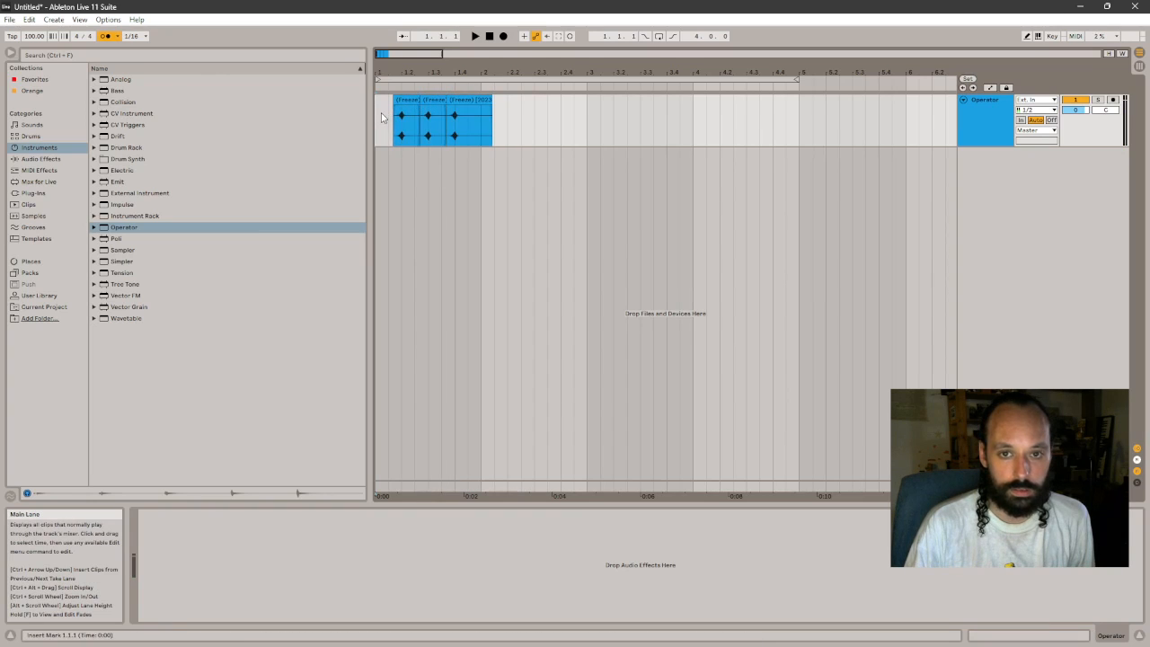
{"action": "key", "text": "space"}
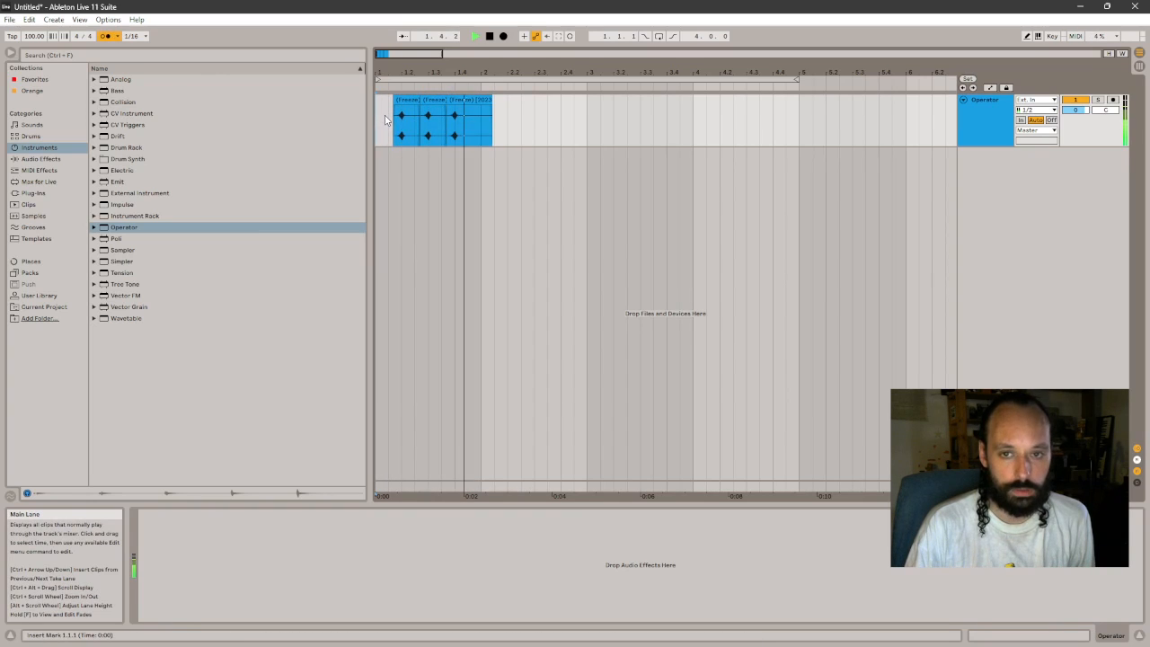
{"action": "key", "text": "space"}
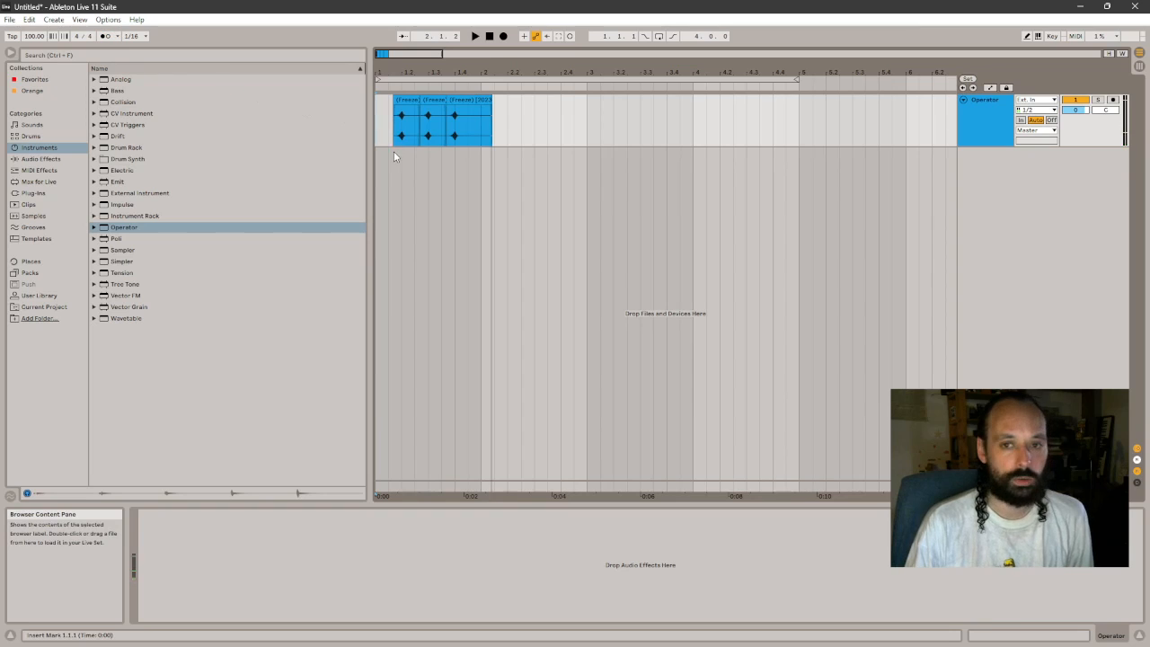
- Move the first of the three (Freeze) clips earlier, close to the start of bar 1
{"action": "left_click", "coordinate": [395, 121]}
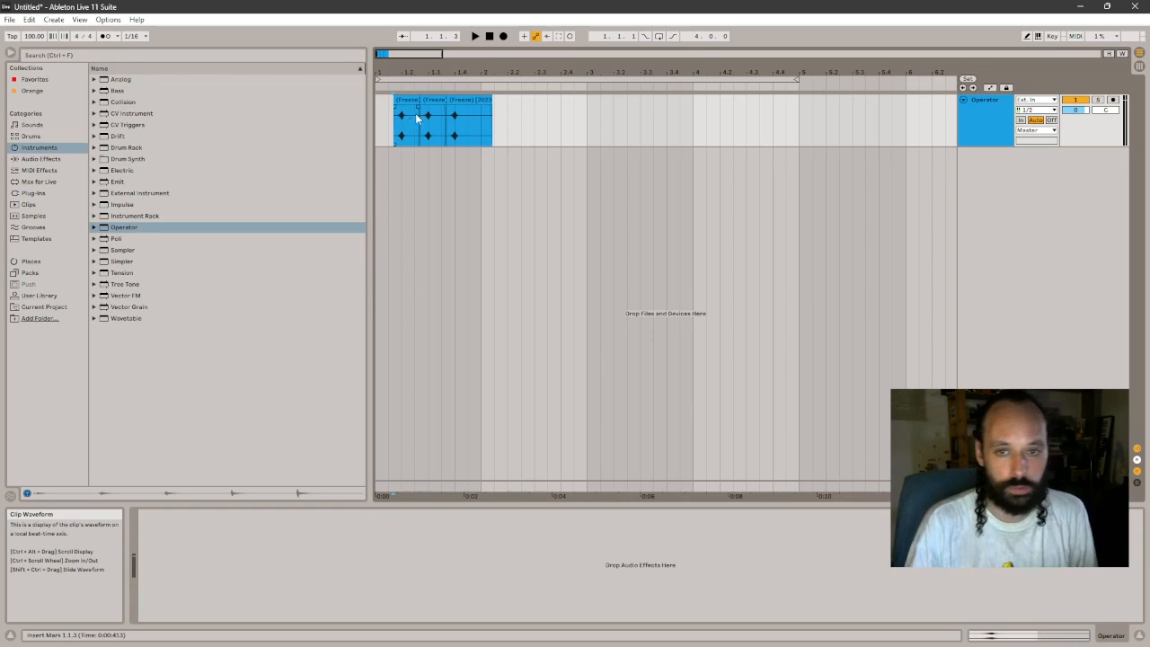
{"action": "left_click_drag", "start_coordinate": [435, 73], "coordinate": [447, 103]}
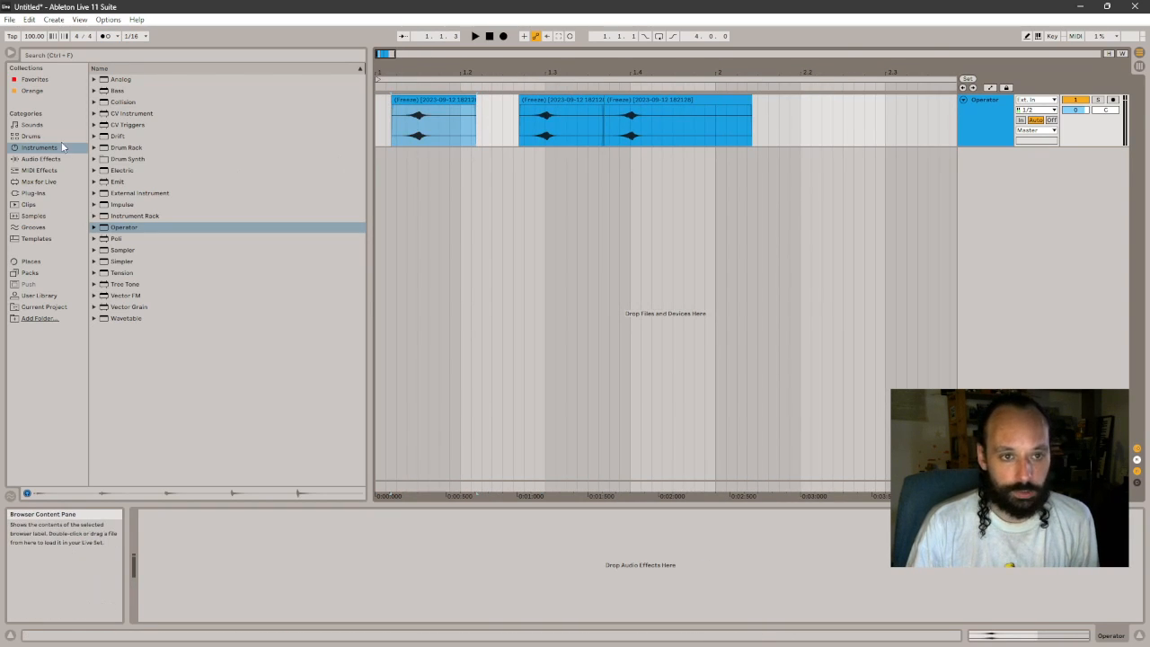
- Load the (Freeze) audio into Sampler on a new track, and delete the Operator track
{"action": "double_click", "coordinate": [124, 252]}
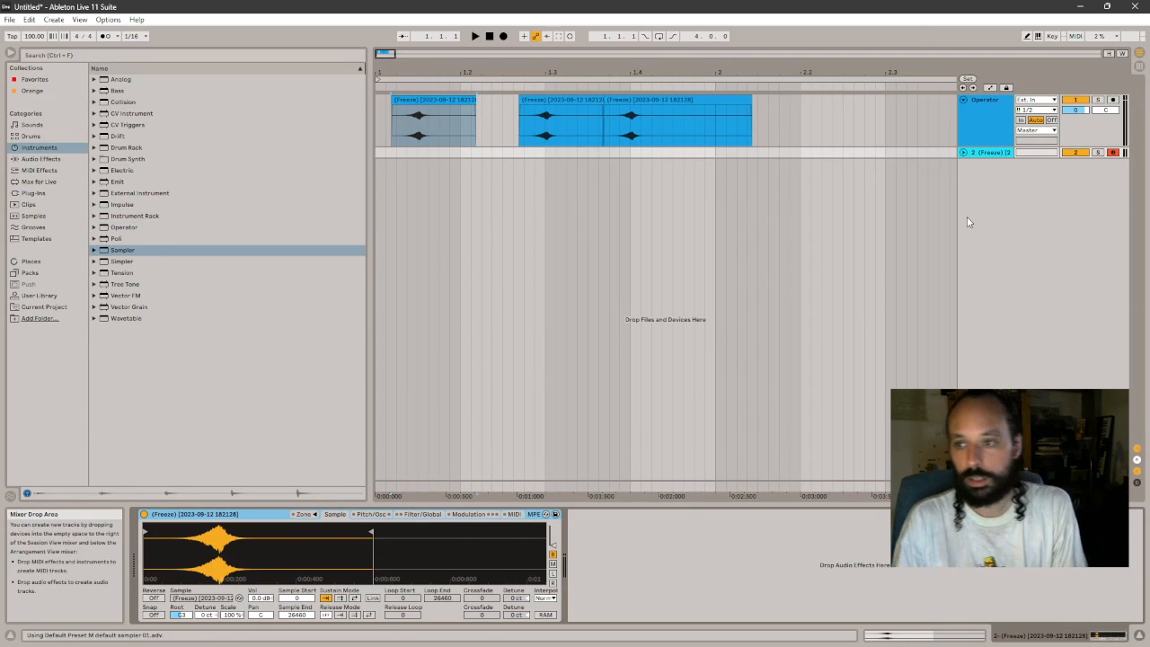
{"action": "left_click", "coordinate": [978, 107]}
{"action": "key", "text": "Delete"}
- Create a one-bar MIDI clip on the Sampler track, fill it with four consecutive one-beat C4 notes, and play it
{"action": "left_click_drag", "start_coordinate": [716, 100], "coordinate": [377, 100]}
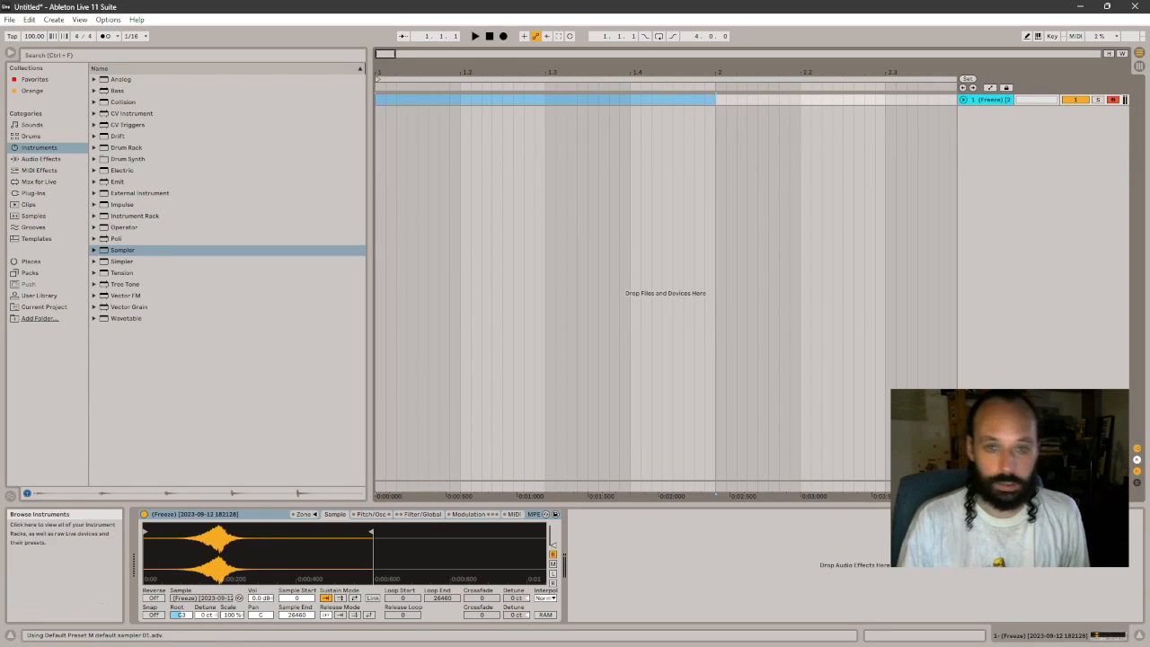
{"action": "key", "text": "ctrl+shift+m"}
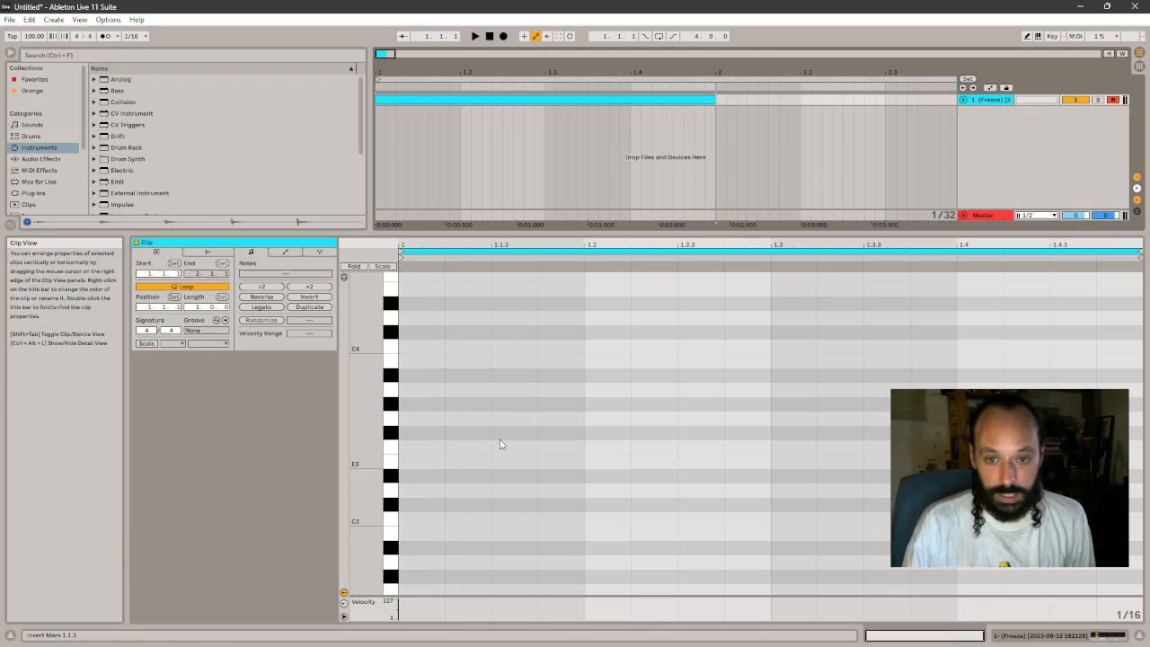
{"action": "double_click", "coordinate": [425, 347]}
{"action": "key", "text": "ctrl+d"}
{"action": "key", "text": "ctrl+d"}
{"action": "key", "text": "ctrl+d"}
{"action": "key", "text": "space"}
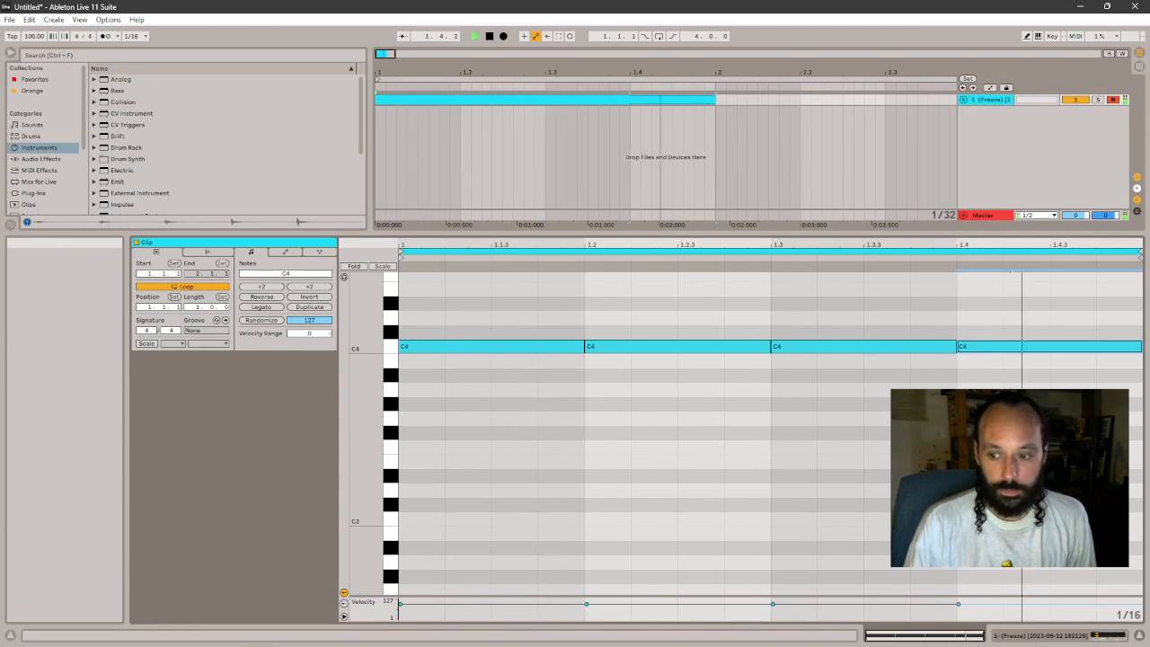
- Show Sampler, move its Sample Start to the waveform's peak, and listen to the clip with the metronome turned on
{"action": "key", "text": "space"}
{"action": "key", "text": "shift+Tab"}
{"action": "key", "text": "space"}
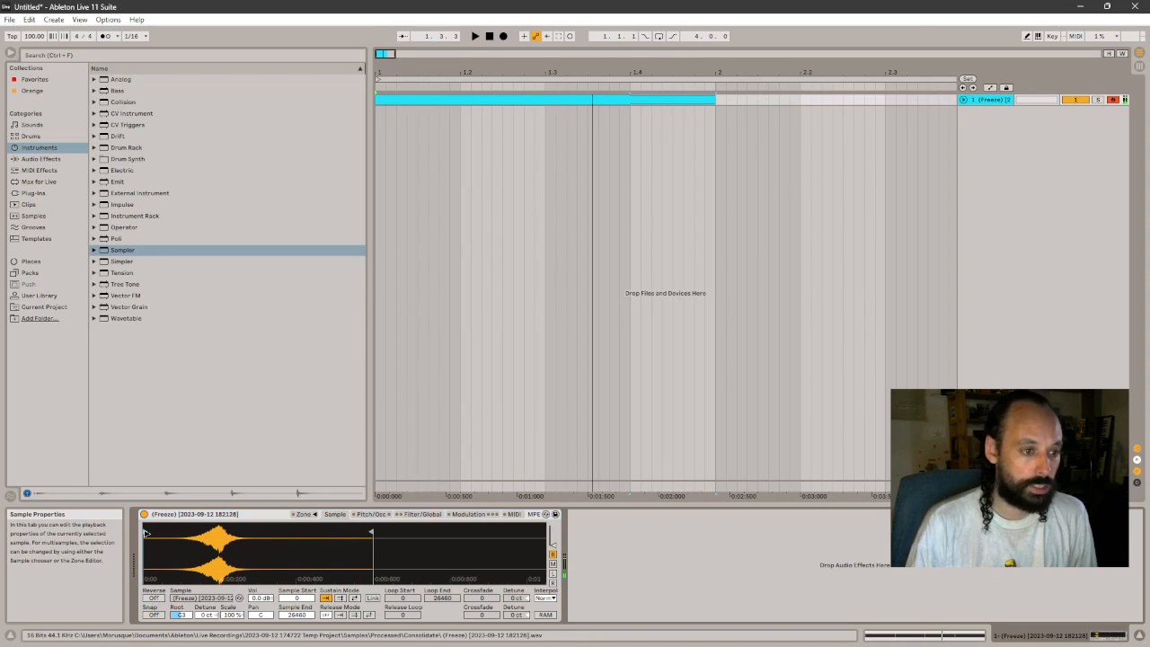
{"action": "left_click_drag", "start_coordinate": [145, 531], "coordinate": [220, 535]}
{"action": "key", "text": "space"}
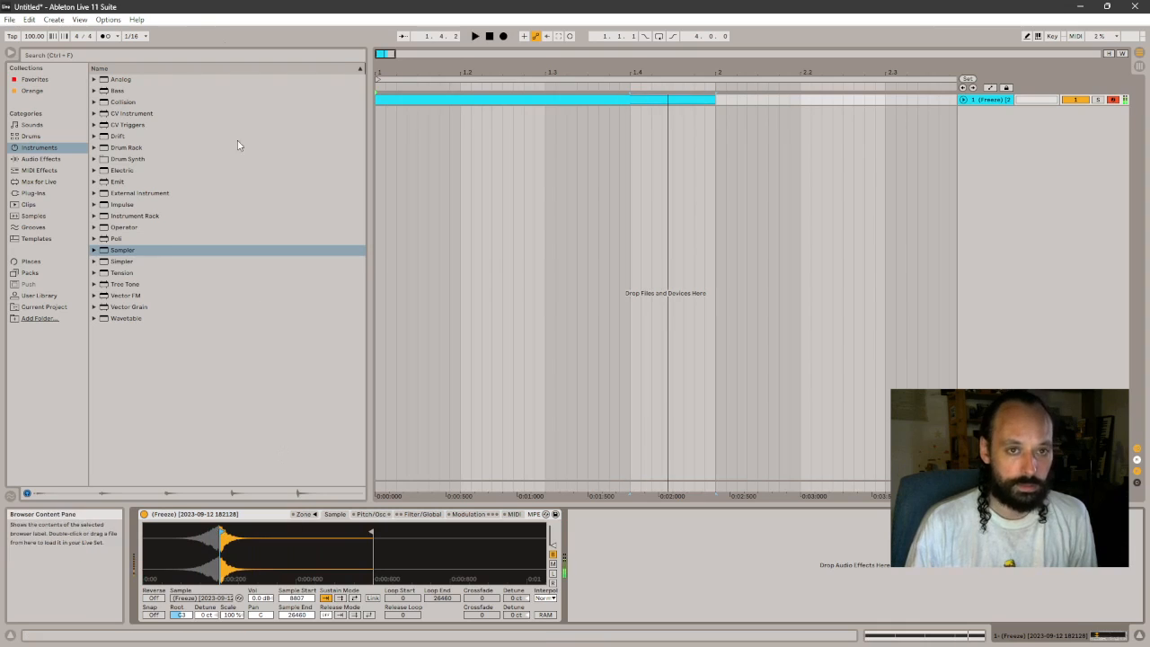
{"action": "left_click", "coordinate": [106, 37]}
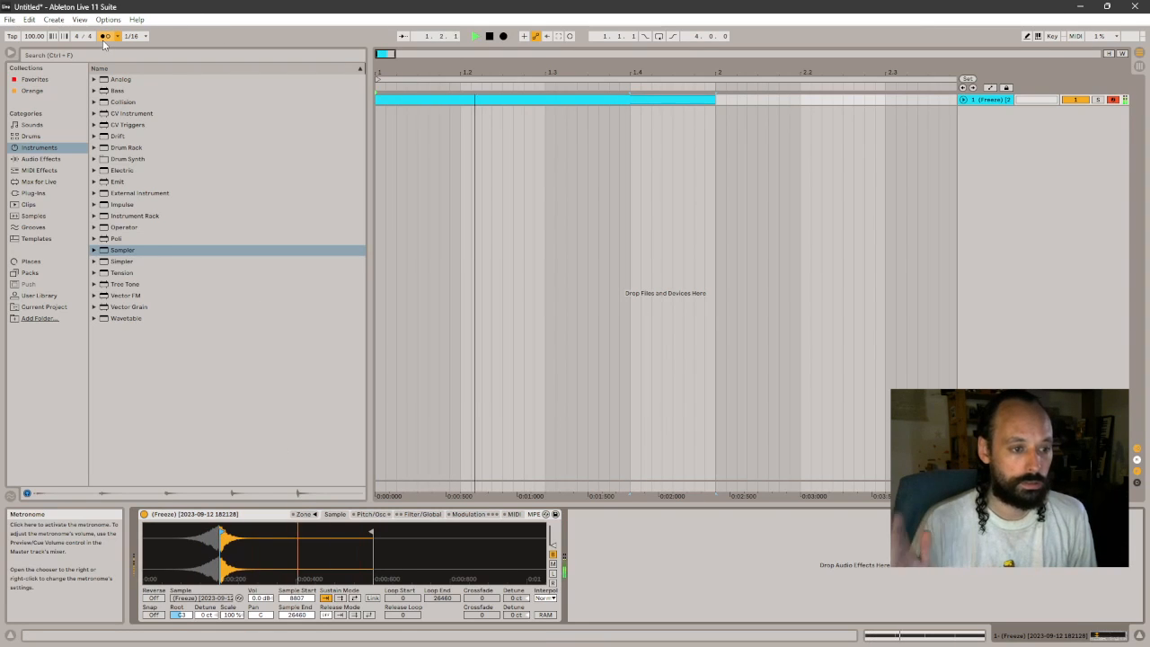
{"action": "key", "text": "space"}
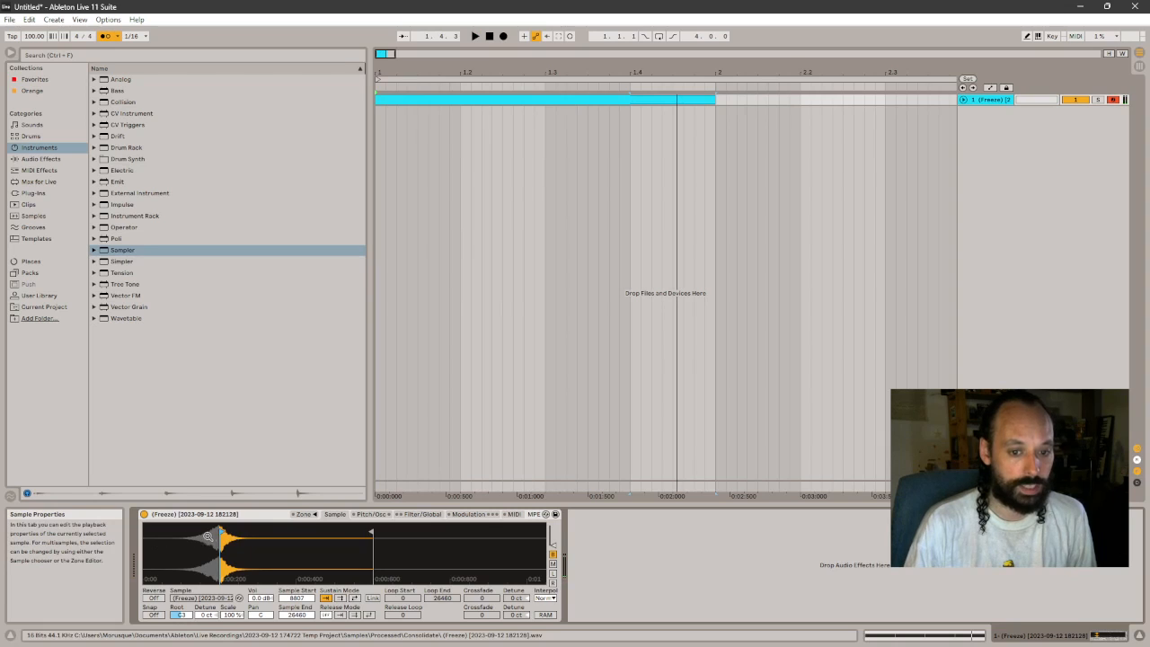
- Set Sampler's Sample Start back to 0, listen to the clip again, and open the MIDI clip's notes
{"action": "left_click_drag", "start_coordinate": [222, 532], "coordinate": [11, 550]}
{"action": "key", "text": "space"}
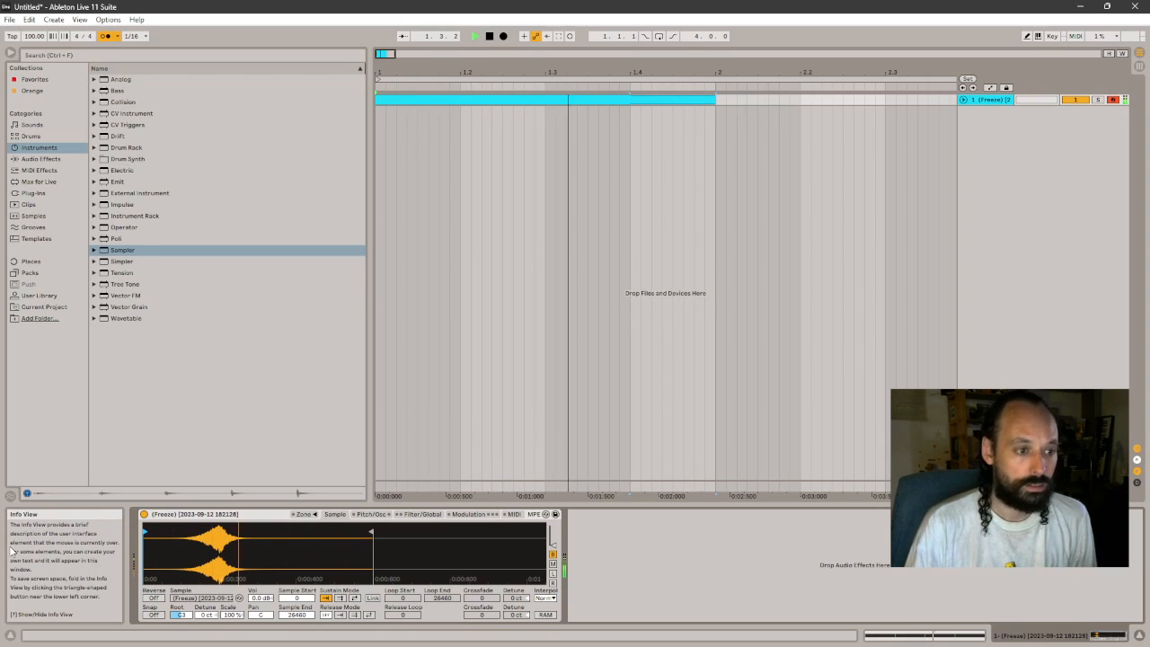
{"action": "key", "text": "space"}
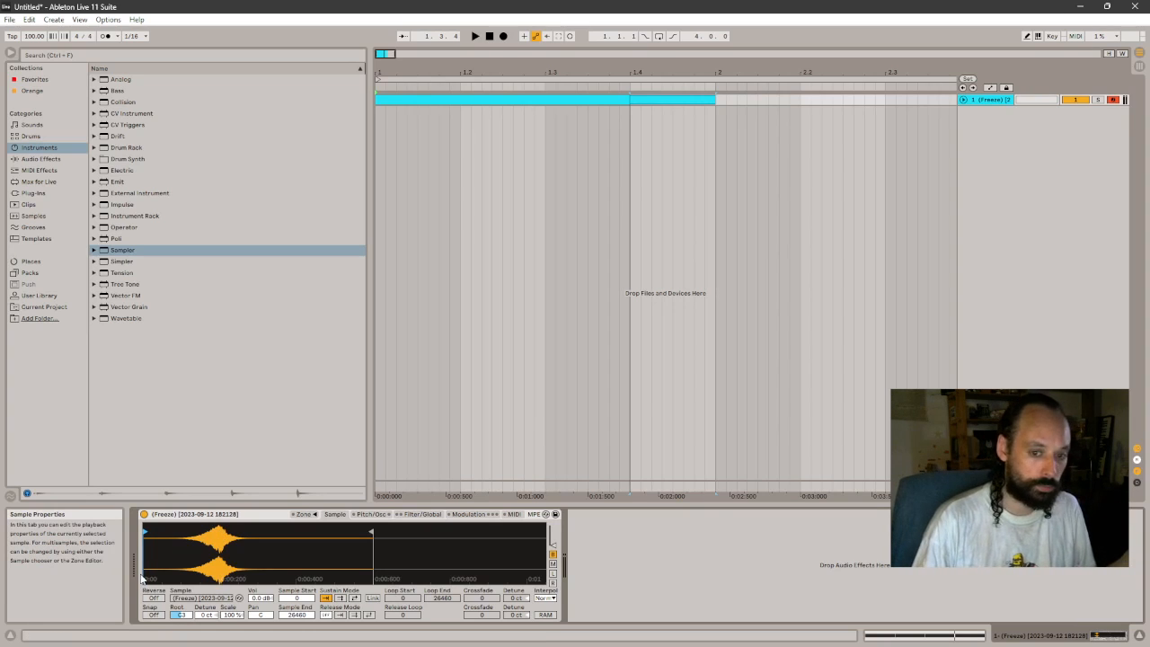
{"action": "double_click", "coordinate": [460, 101]}
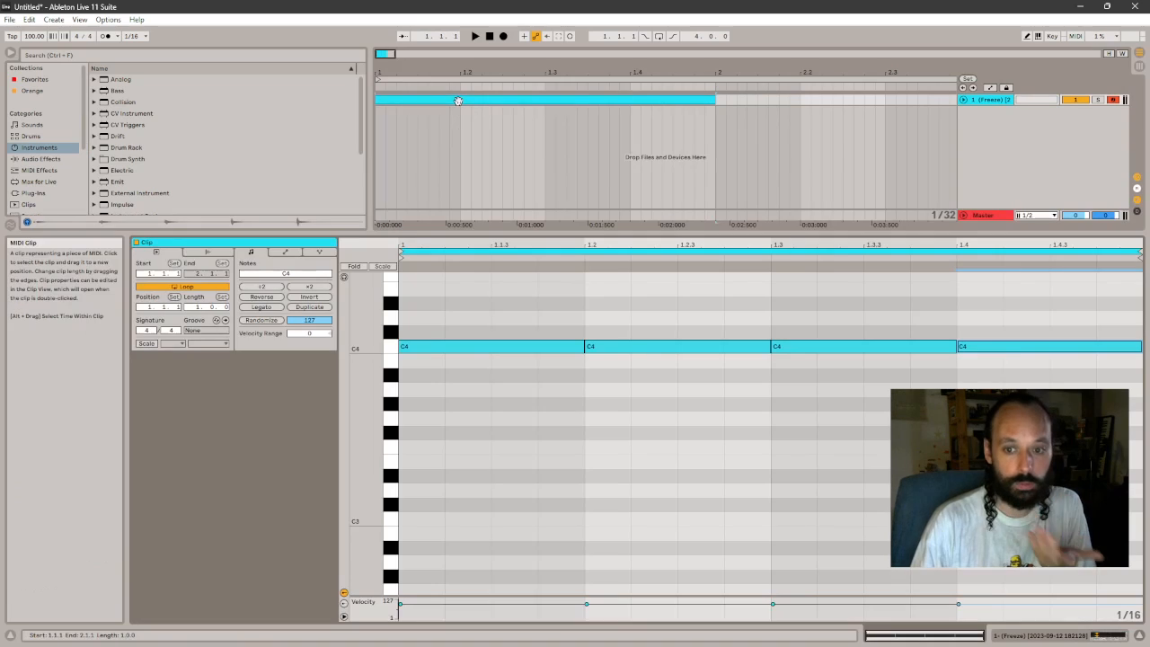
- Search the plug-ins for Skaka and load it onto the MIDI track in place of Sampler
{"action": "left_click", "coordinate": [1028, 634]}
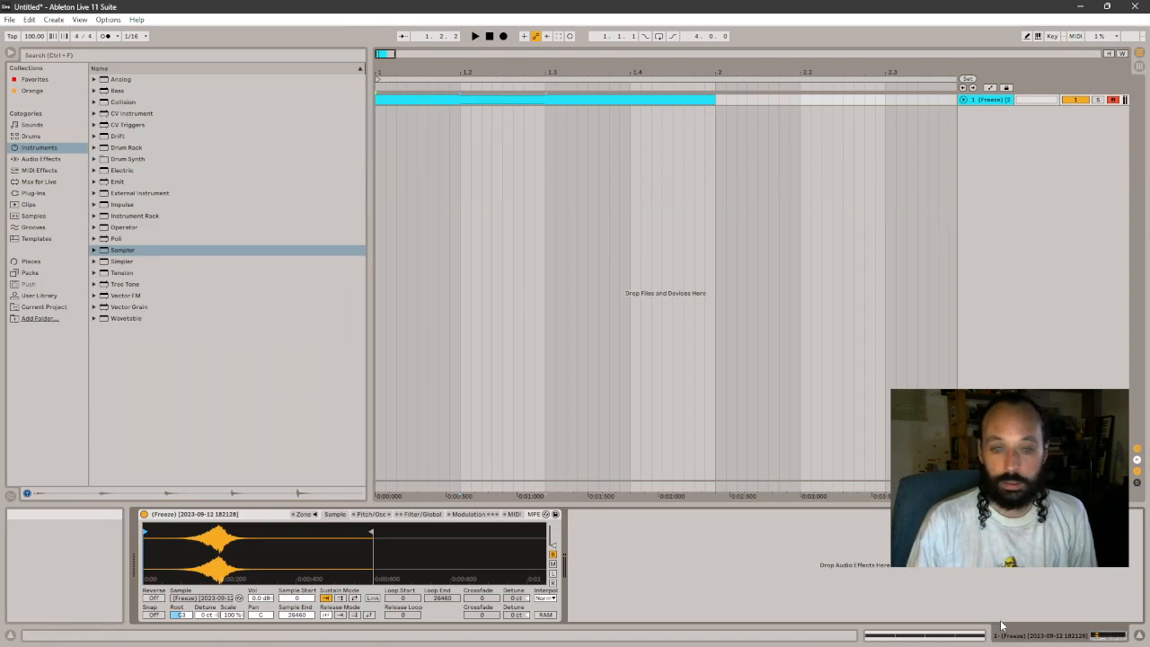
{"action": "left_click", "coordinate": [33, 195]}
{"action": "left_click", "coordinate": [90, 57]}
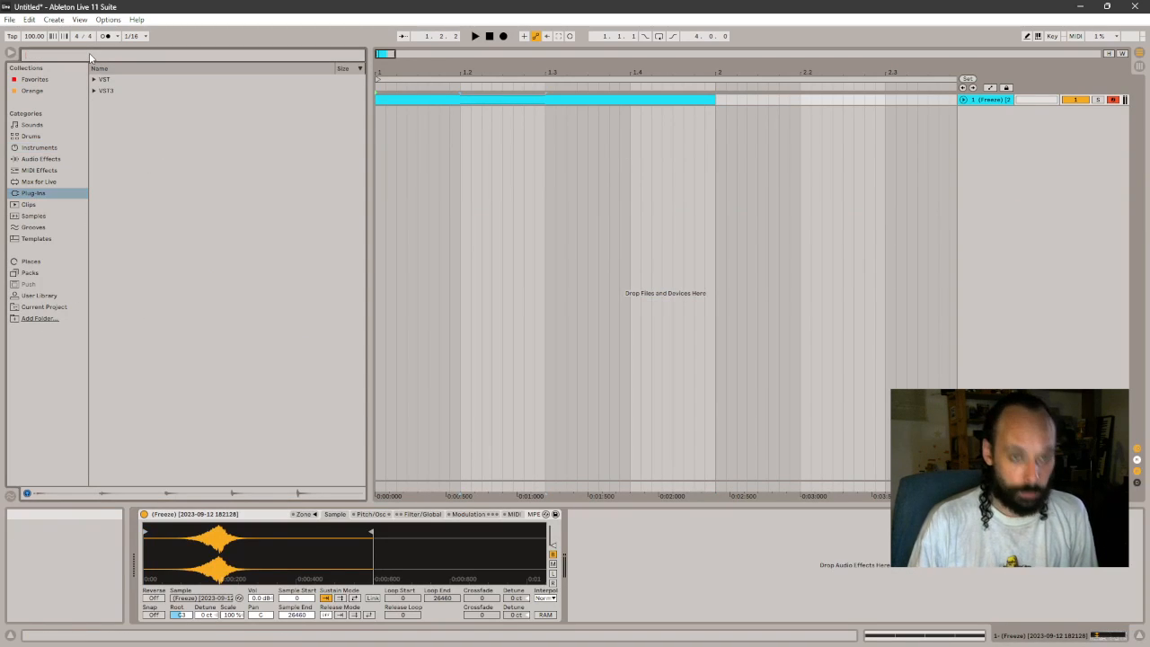
{"action": "type", "text": "skaks"}
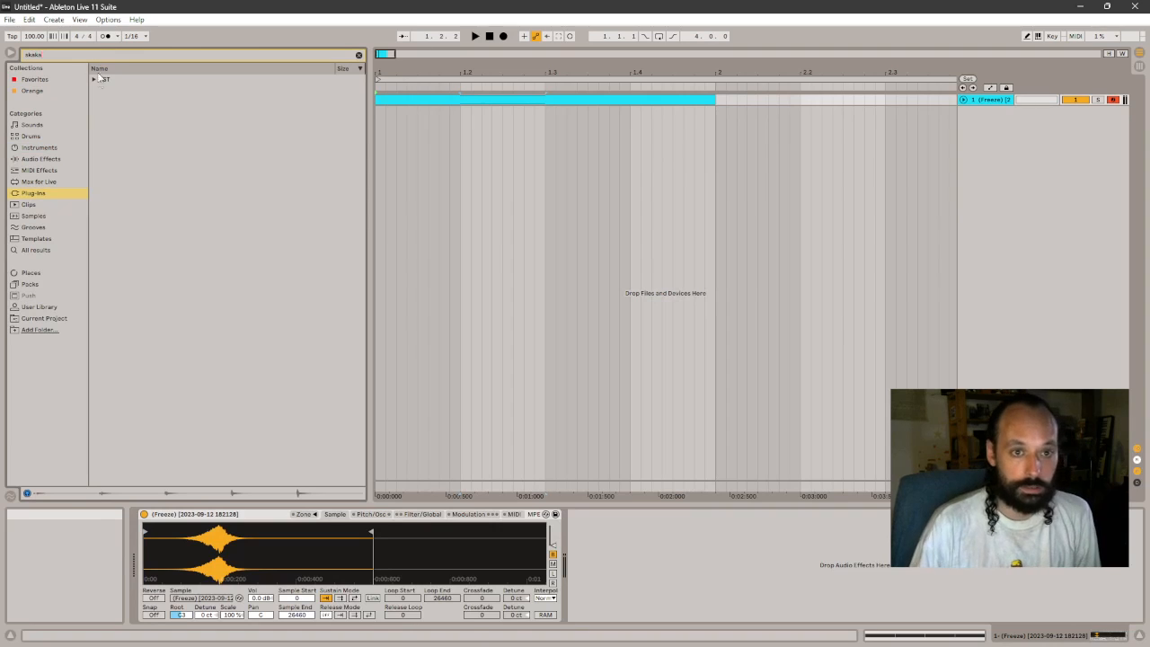
{"action": "left_click", "coordinate": [93, 81]}
{"action": "left_click", "coordinate": [102, 91]}
{"action": "left_click", "coordinate": [117, 104]}
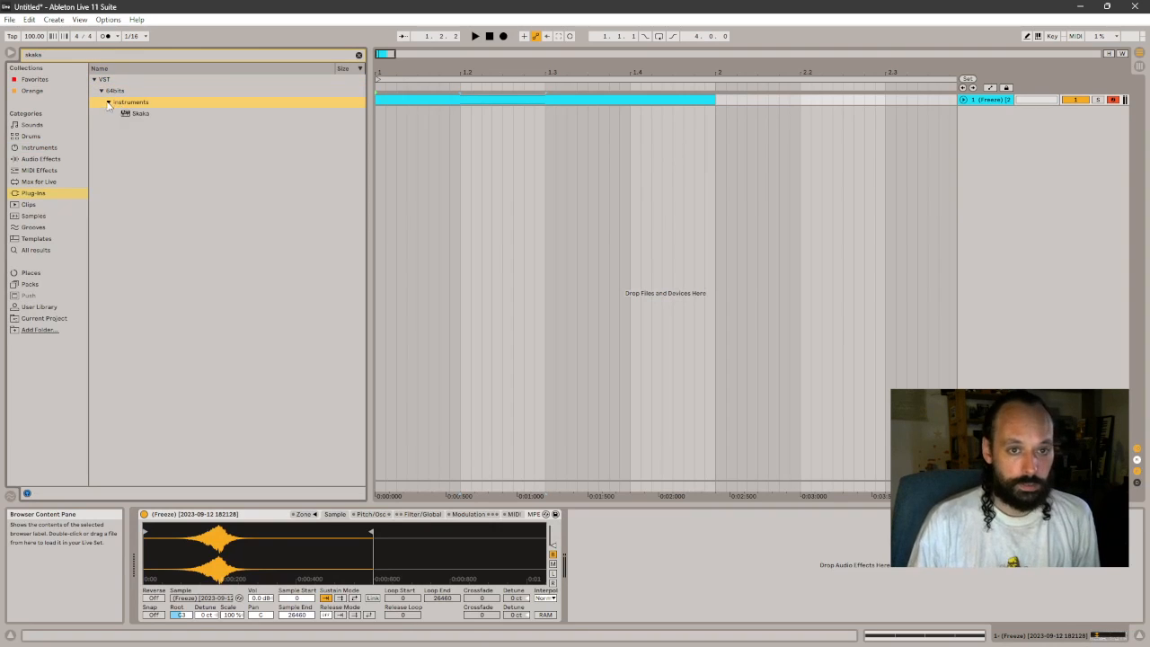
{"action": "left_click_drag", "start_coordinate": [135, 113], "coordinate": [431, 101]}
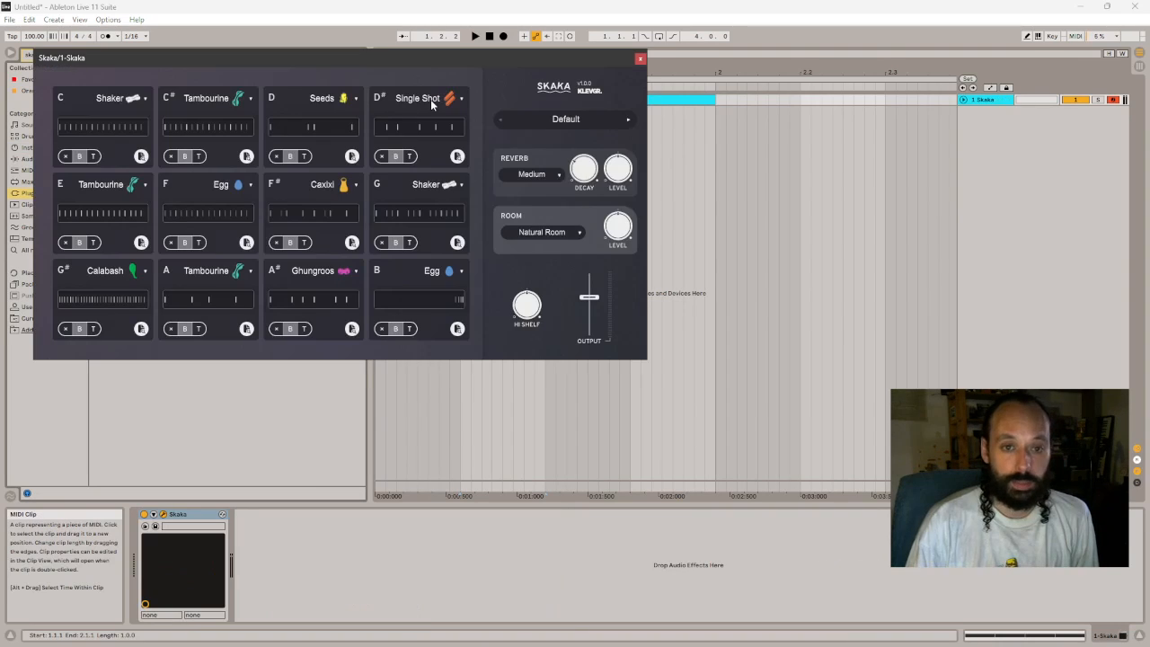
- Show the C Shaker pattern in Skaka, listen to the clip, and return to Skaka's overview of all slots
{"action": "left_click_drag", "start_coordinate": [395, 61], "coordinate": [543, 203]}
{"action": "left_click", "coordinate": [259, 280]}
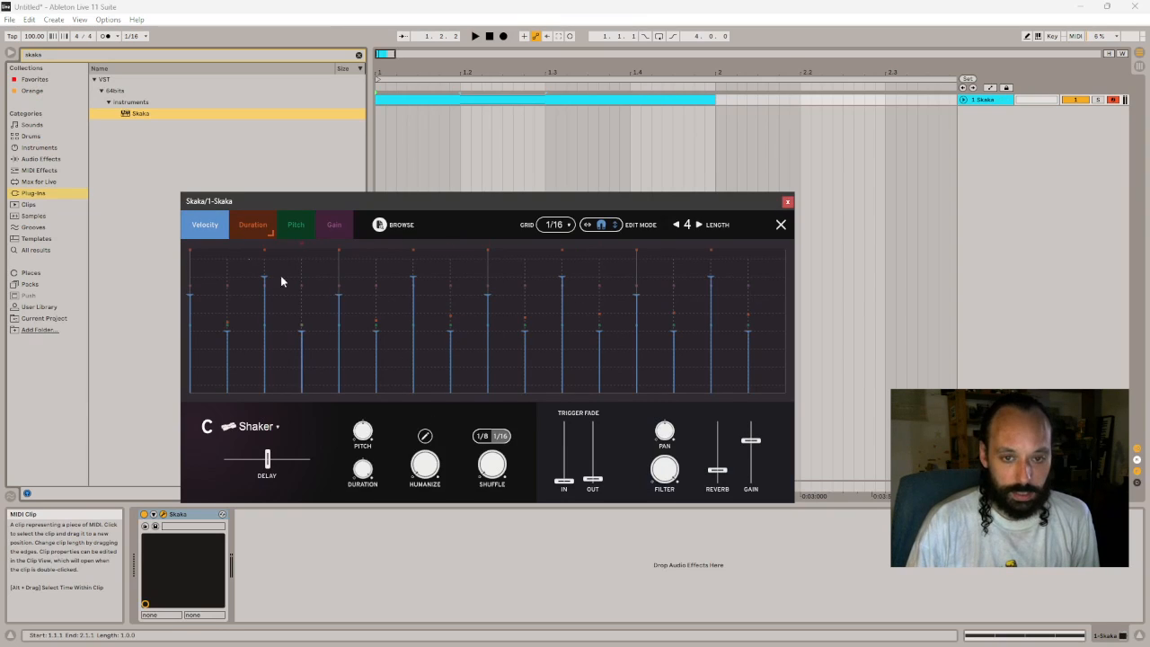
{"action": "key", "text": "space"}
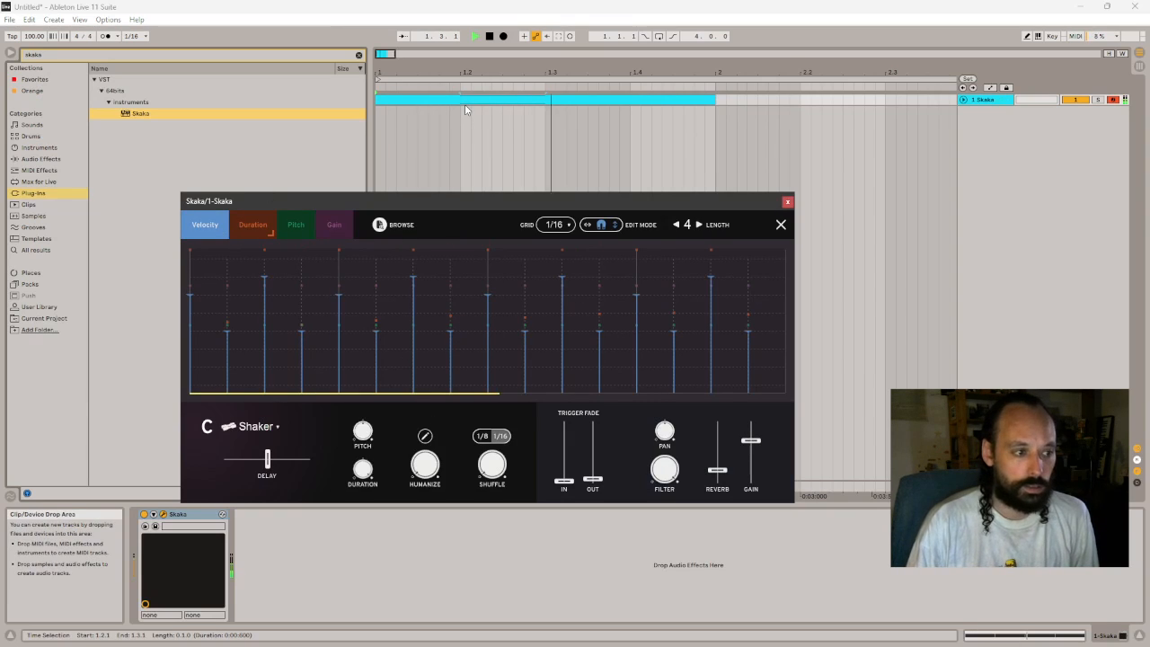
{"action": "key", "text": "space"}
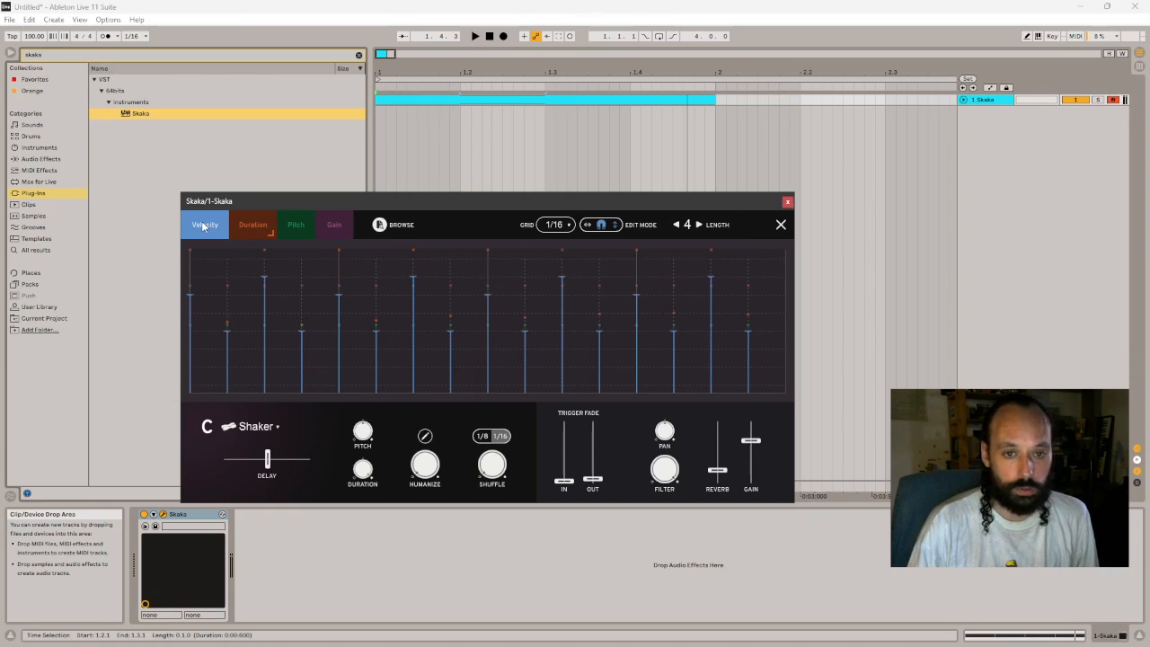
{"action": "left_click", "coordinate": [781, 225]}
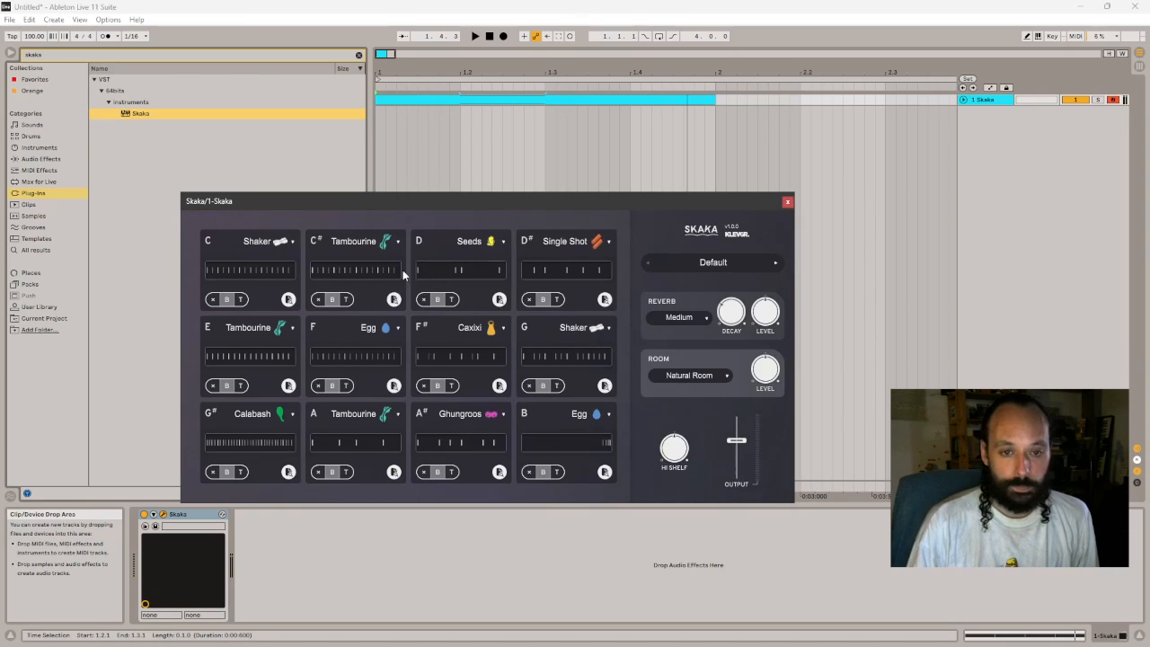
- Reopen the C Shaker pattern and listen to the clip with the metronome turned on
{"action": "left_click", "coordinate": [249, 269]}
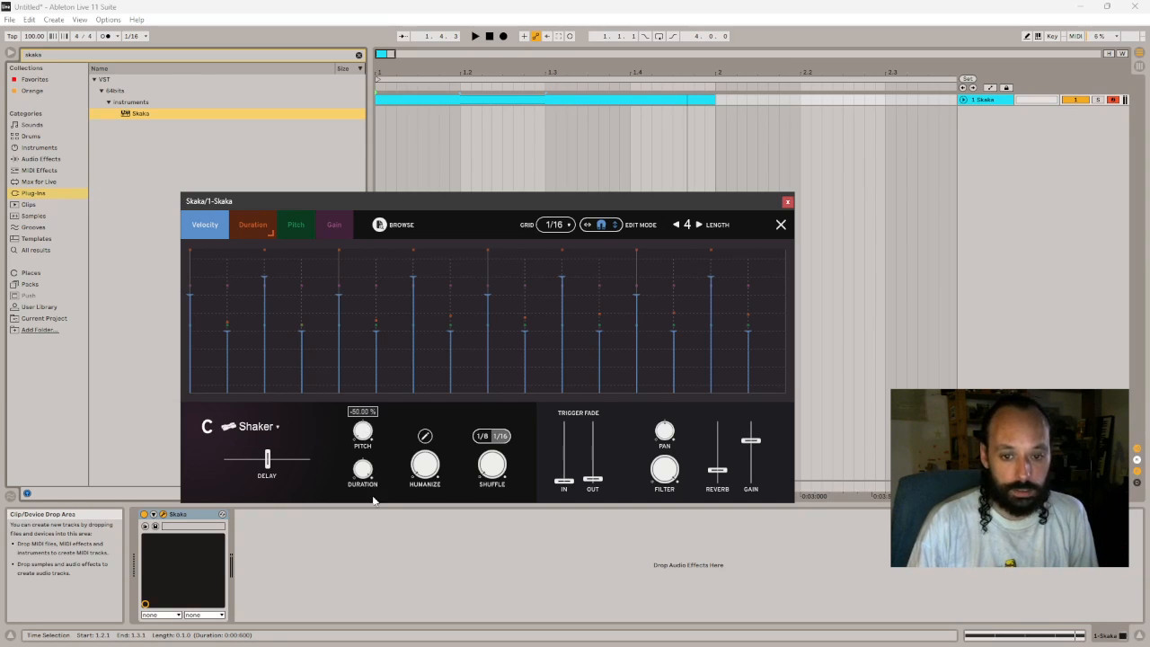
{"action": "key", "text": "space"}
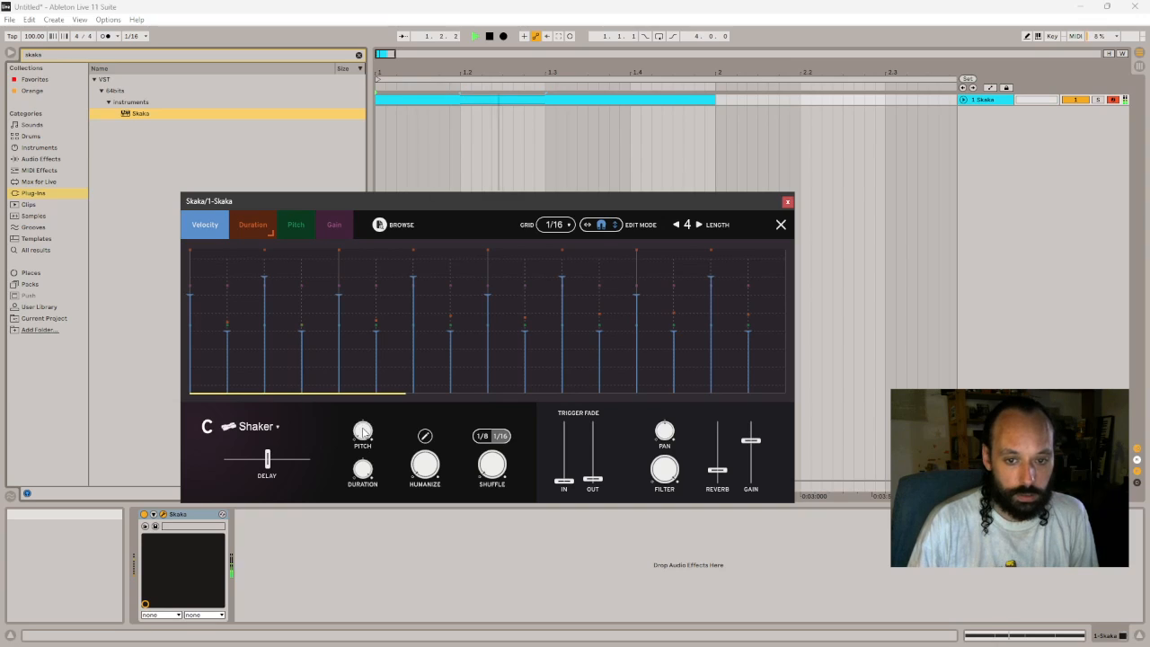
{"action": "left_click", "coordinate": [106, 35]}
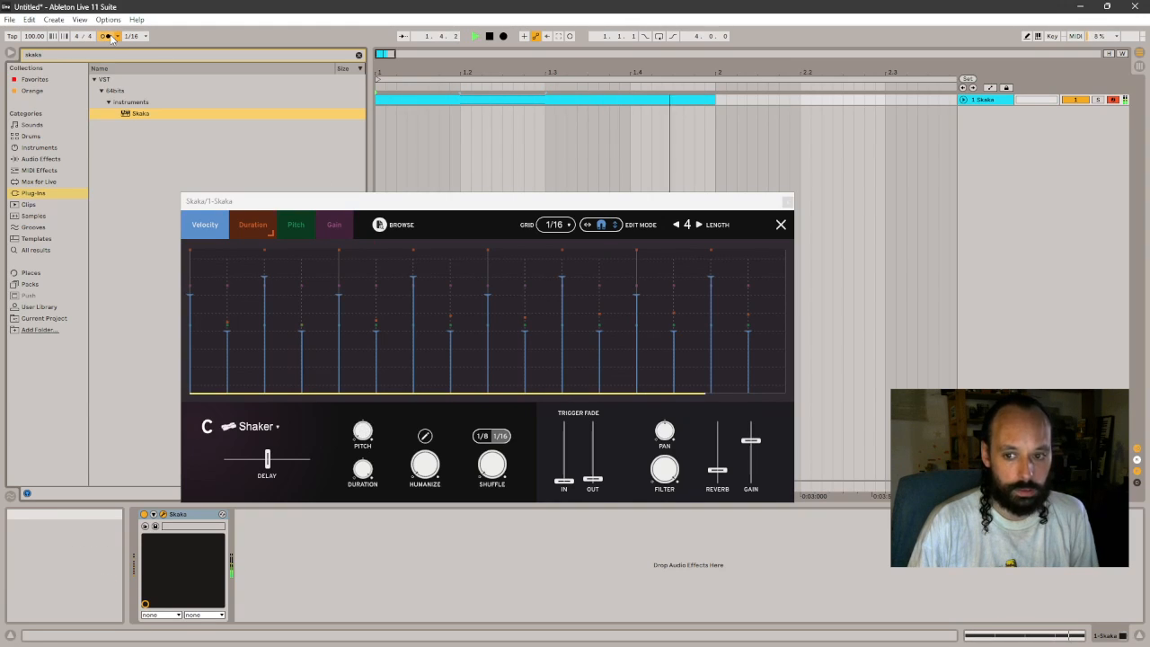
{"action": "key", "text": "space"}
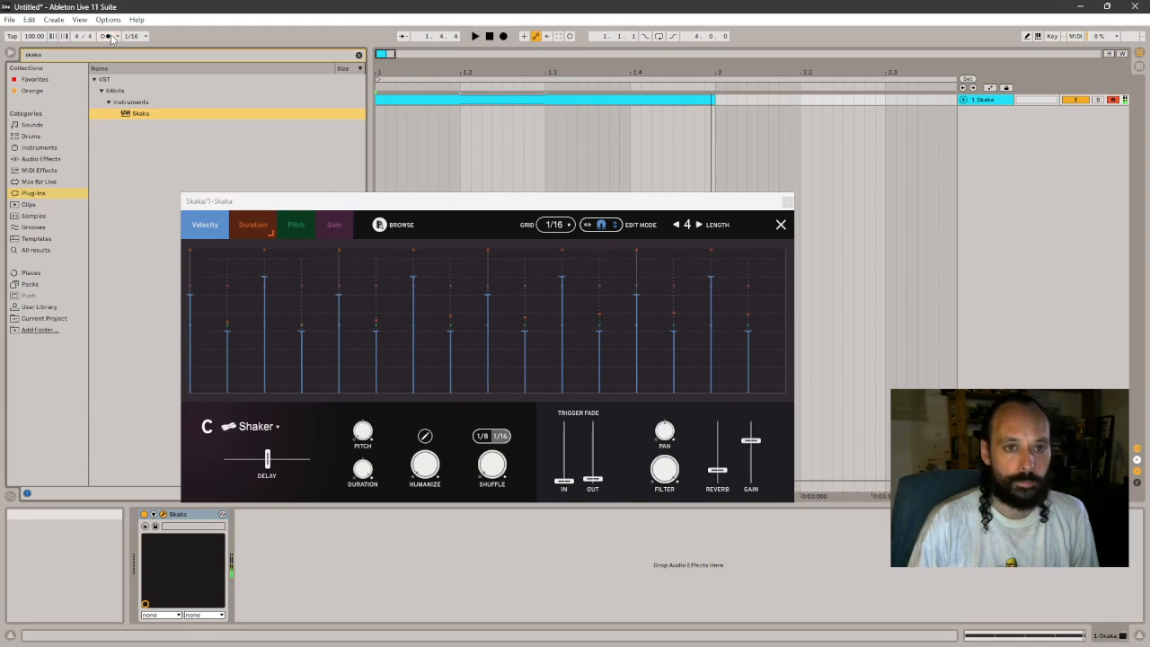
- Try the C Shaker's Pitch control, return to Skaka's overview, and reopen the C Shaker pattern
{"action": "left_click", "coordinate": [366, 433]}
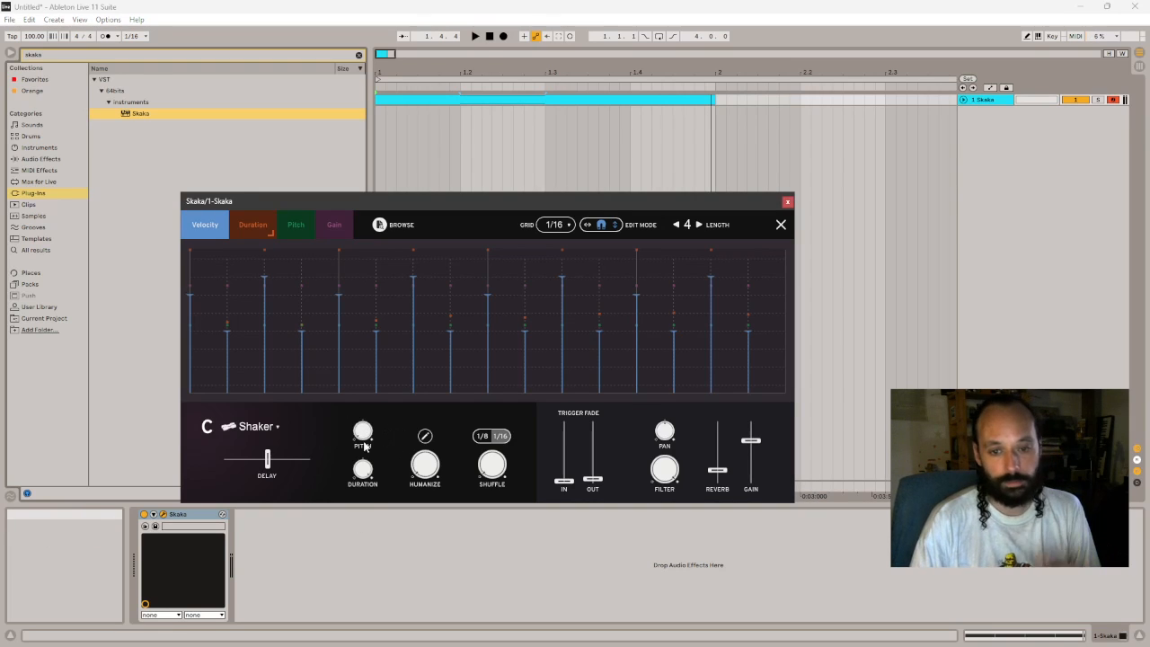
{"action": "left_click_drag", "start_coordinate": [364, 433], "coordinate": [365, 401]}
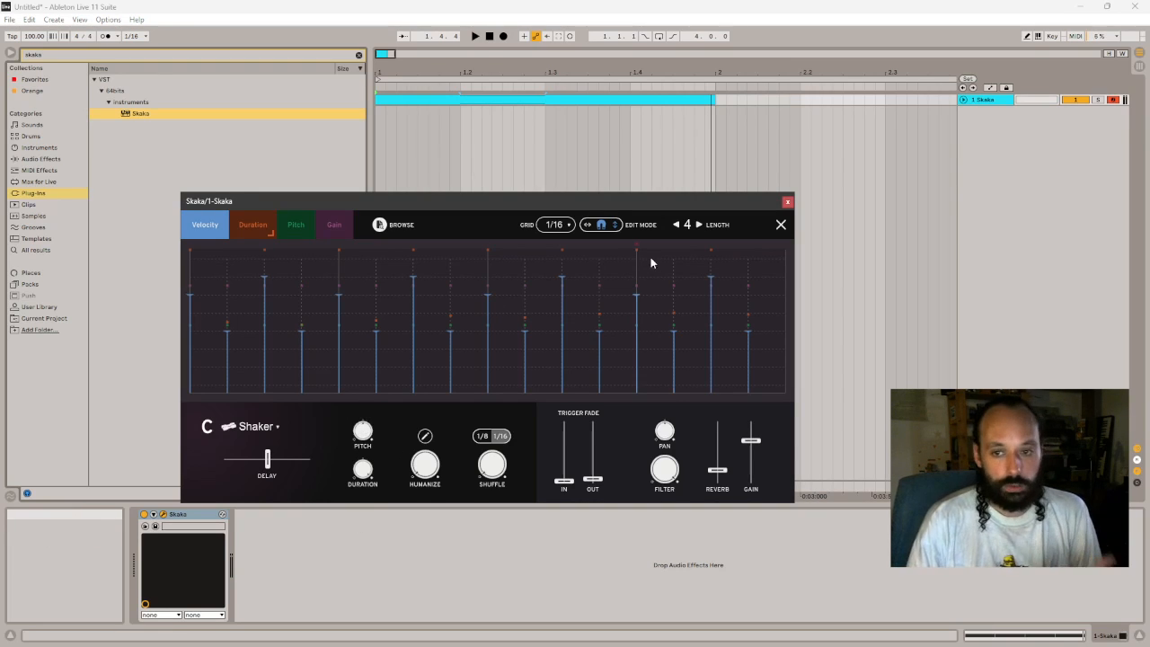
{"action": "left_click", "coordinate": [780, 225]}
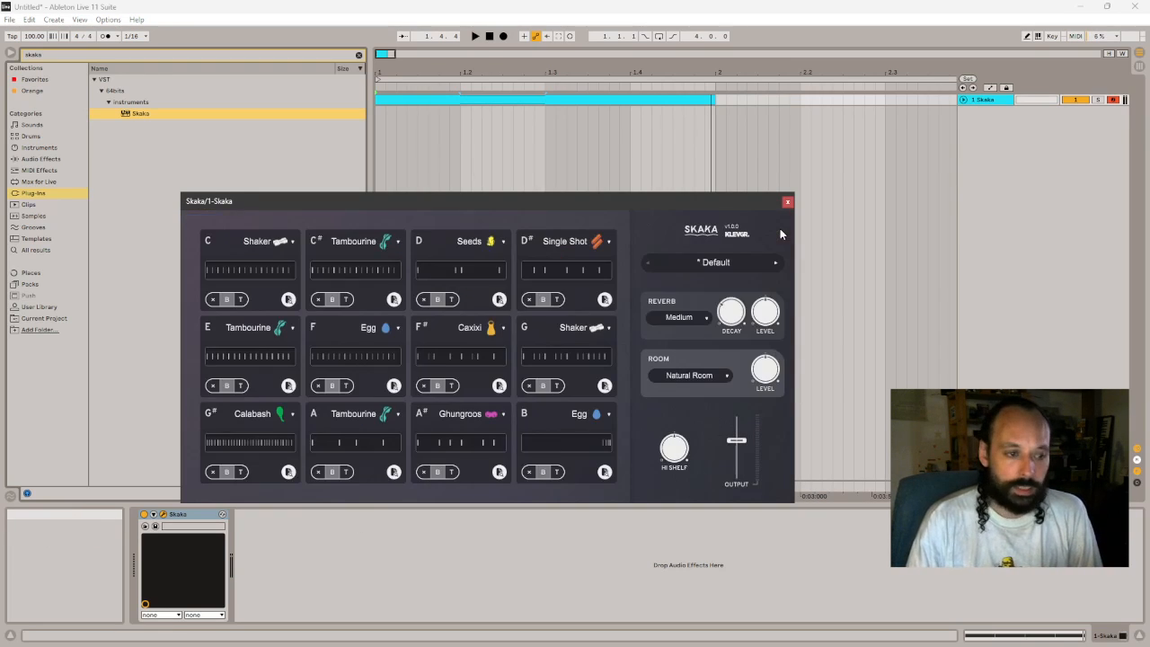
{"action": "left_click", "coordinate": [239, 272]}
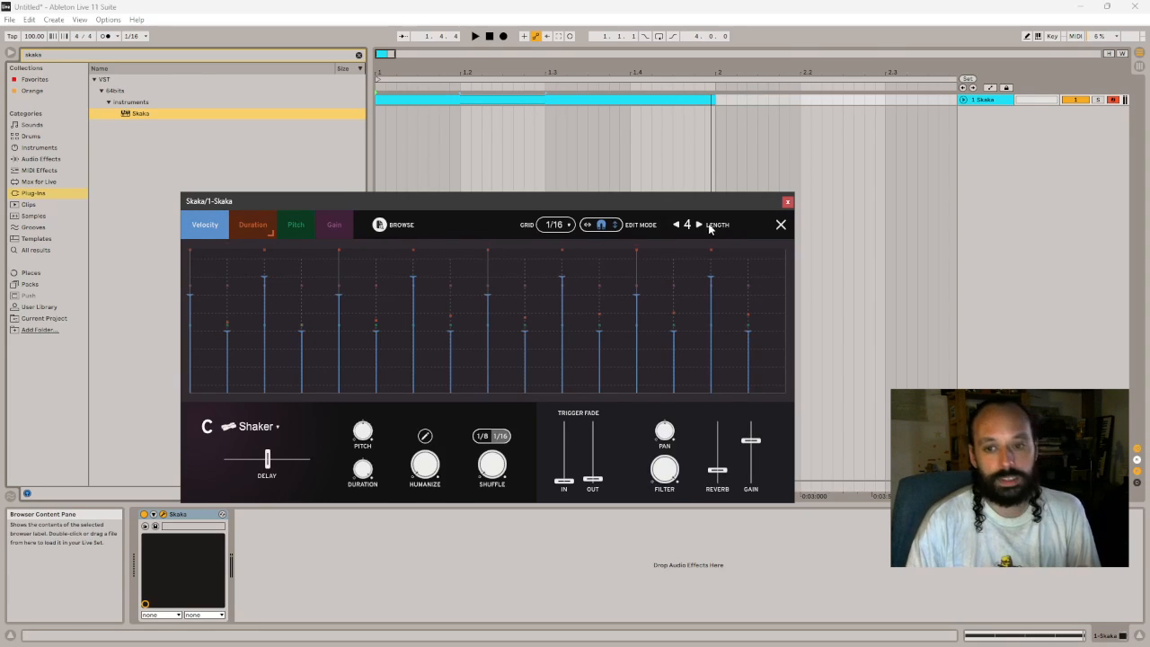
- Delete Skaka from the track and extend the MIDI clip to a length of two bars
{"action": "left_click", "coordinate": [206, 519]}
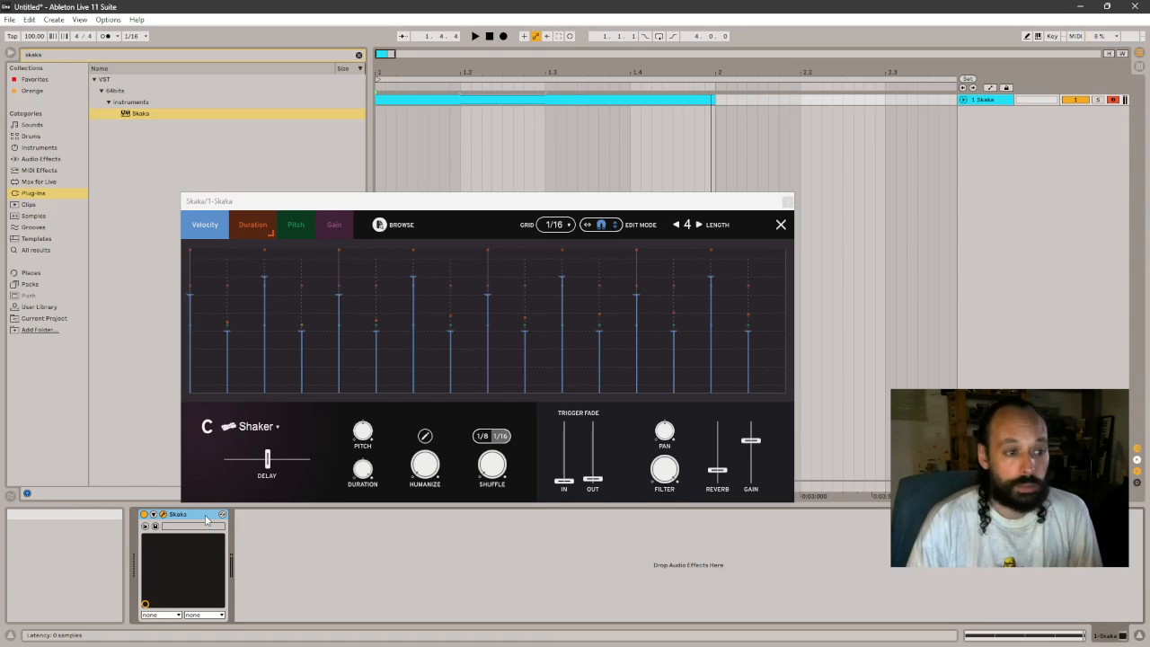
{"action": "key", "text": "Delete"}
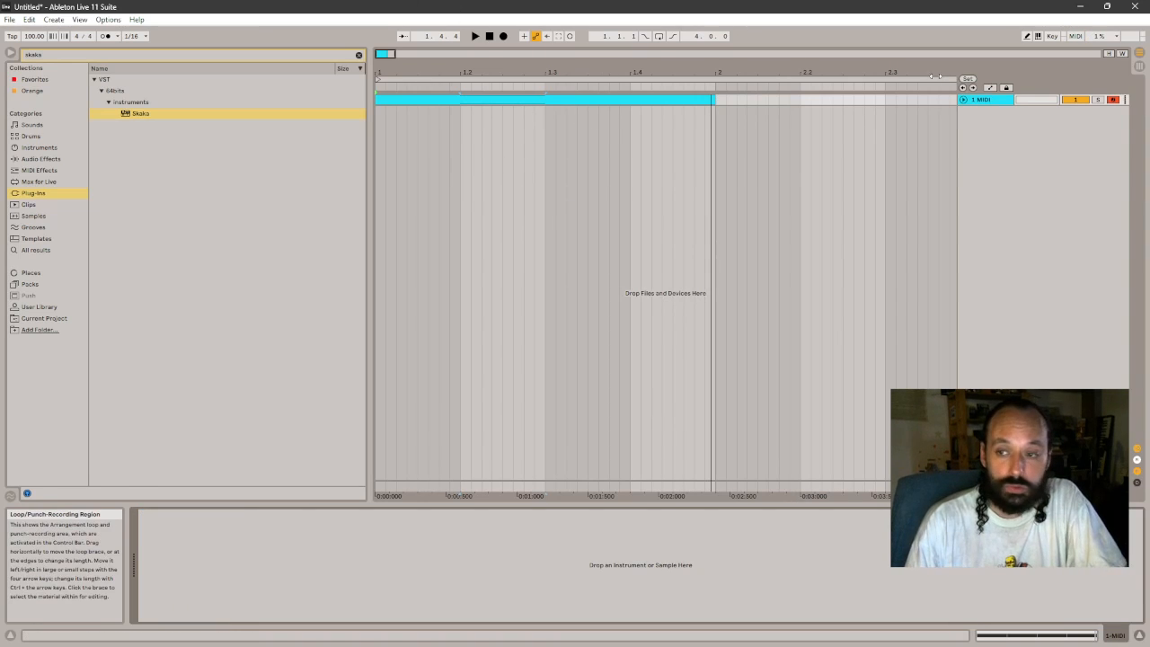
{"action": "left_click_drag", "start_coordinate": [938, 73], "coordinate": [939, 59]}
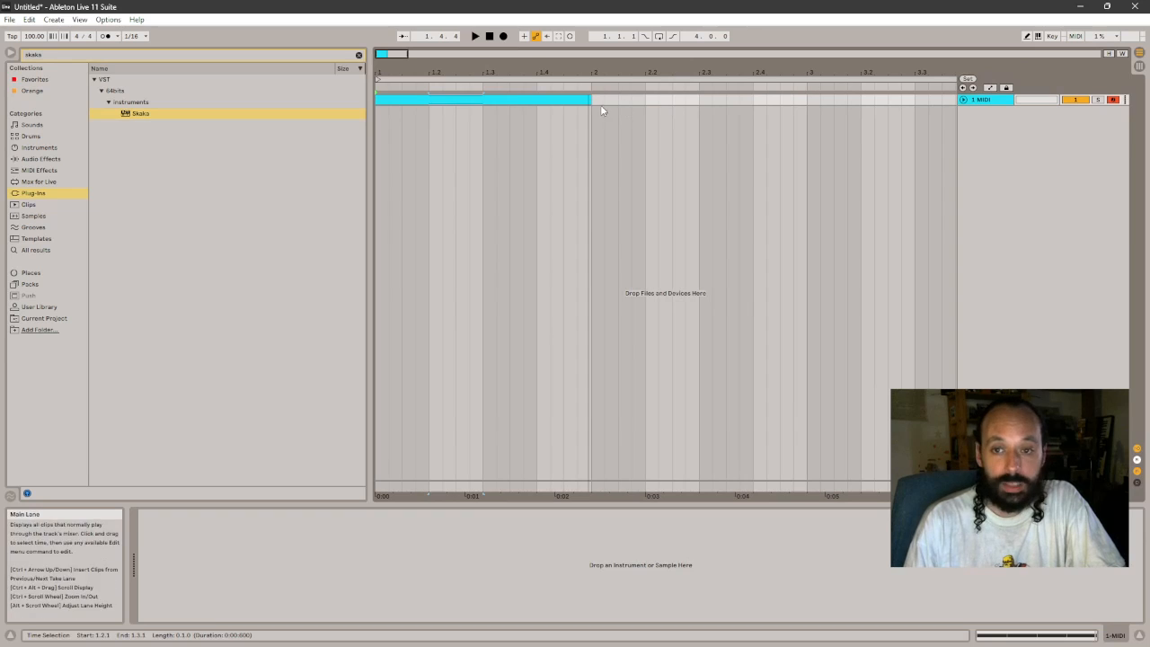
{"action": "left_click_drag", "start_coordinate": [589, 101], "coordinate": [807, 101]}
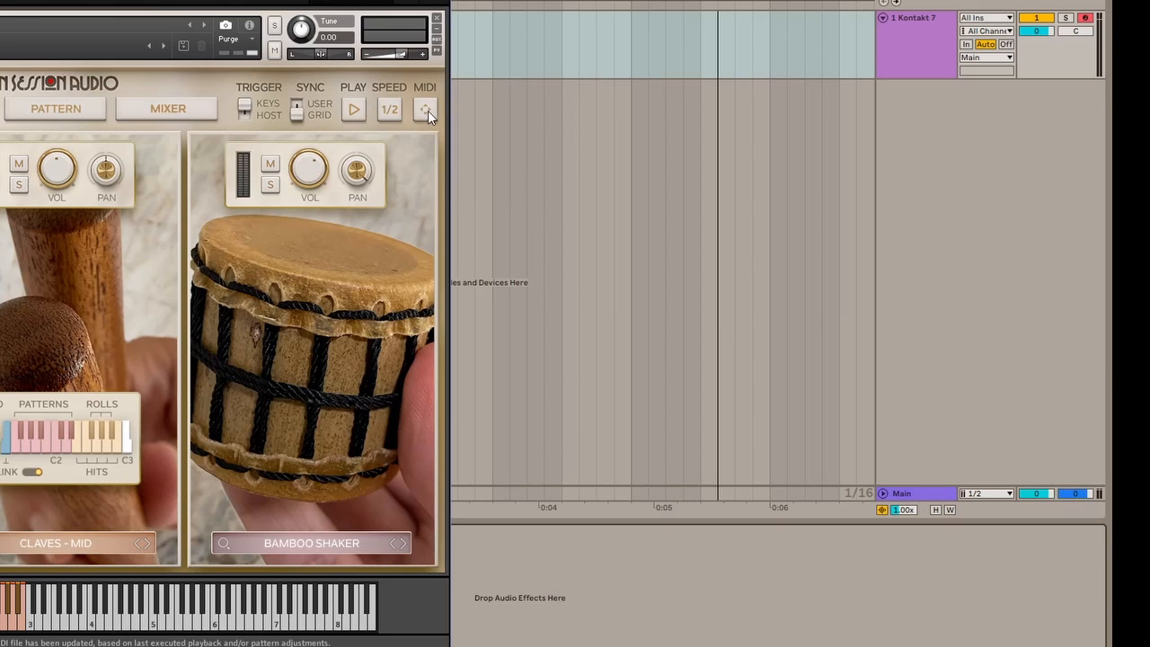
- Place Kontakt's MIDI pattern as a clip on the Kontakt 7 track, importing its tempo and time signature, and open its notes
{"action": "left_click_drag", "start_coordinate": [427, 111], "coordinate": [632, 45]}
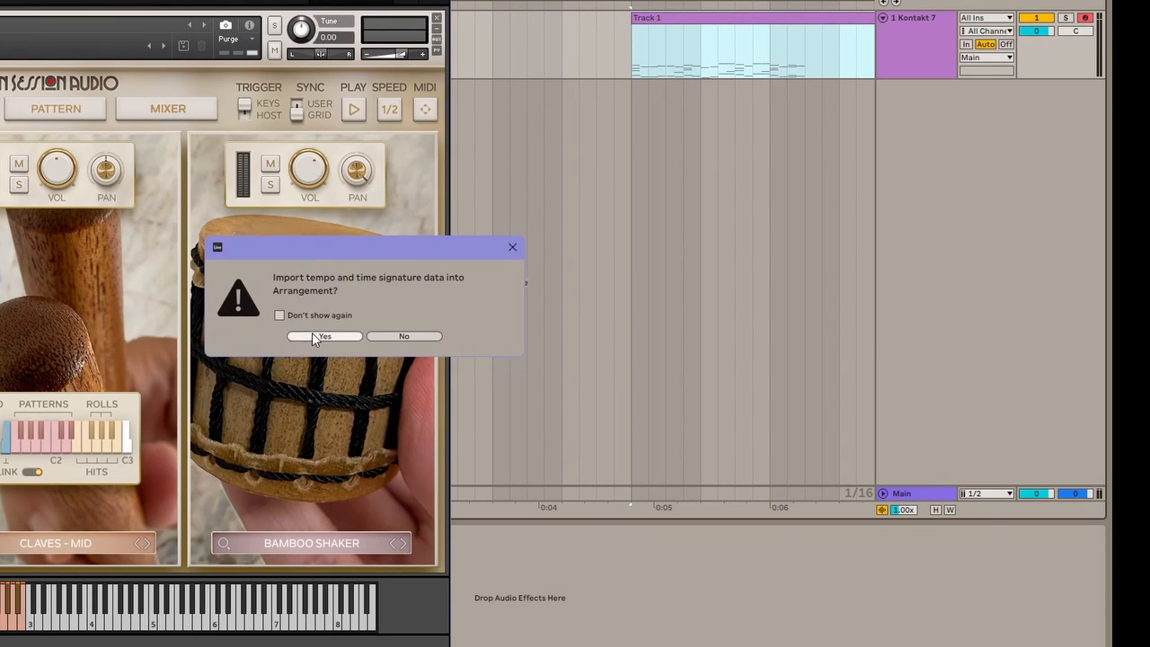
{"action": "left_click", "coordinate": [314, 336]}
{"action": "left_click", "coordinate": [438, 18]}
{"action": "double_click", "coordinate": [655, 21]}
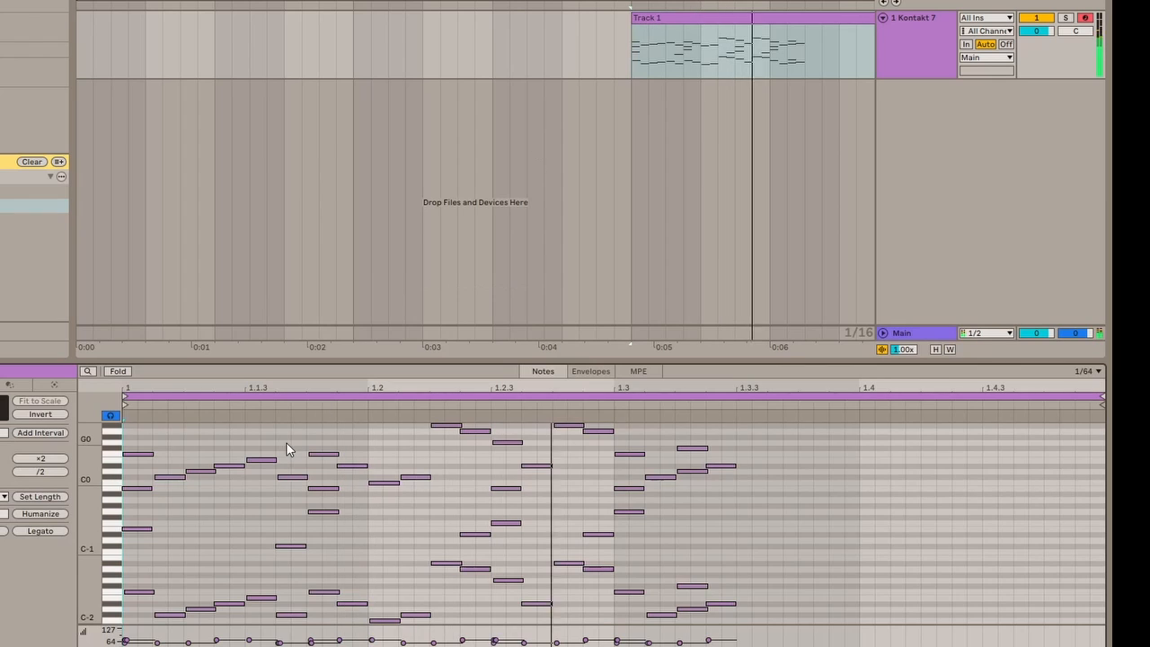
- Examine the imported clip's note pattern by selecting the upper notes one by one and the simultaneous notes in groups
{"action": "key", "text": "space"}
{"action": "left_click", "coordinate": [140, 454]}
{"action": "left_click", "coordinate": [170, 477]}
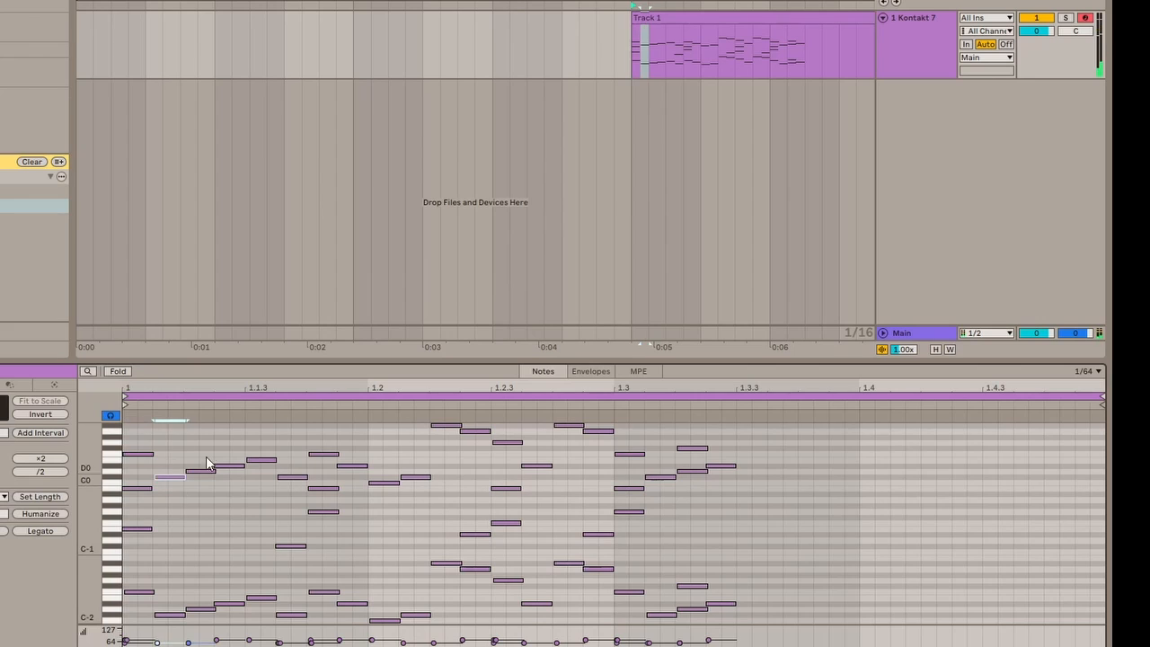
{"action": "left_click", "coordinate": [207, 471]}
{"action": "left_click", "coordinate": [233, 465]}
{"action": "left_click", "coordinate": [262, 459]}
{"action": "left_click", "coordinate": [291, 476]}
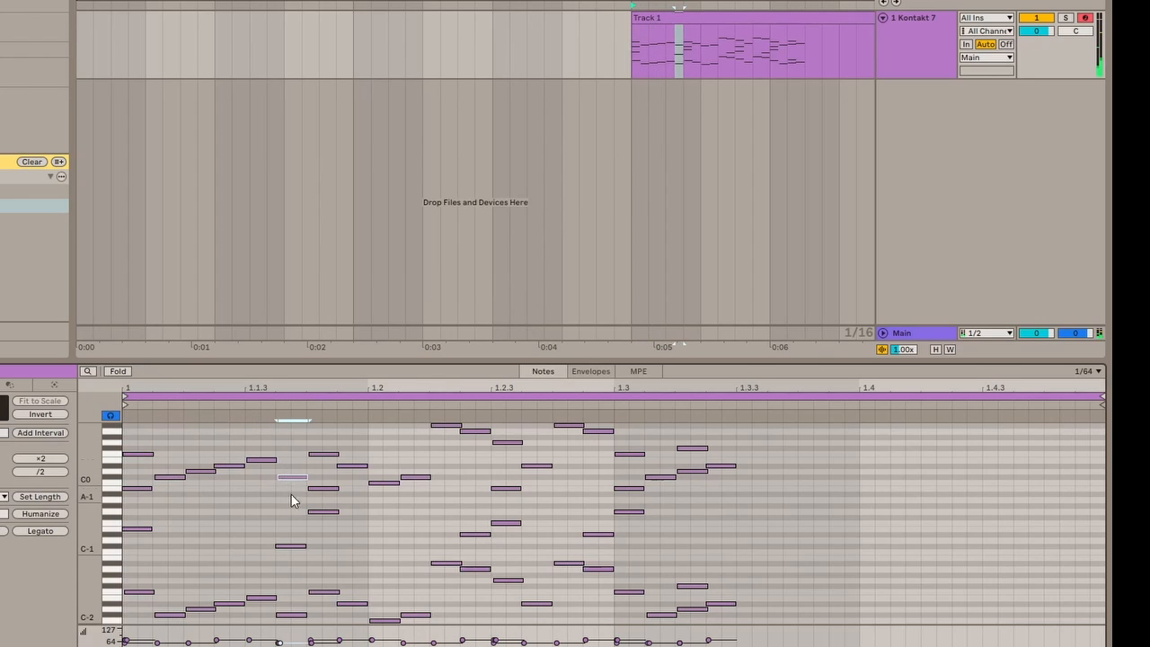
{"action": "left_click_drag", "start_coordinate": [322, 440], "coordinate": [359, 618]}
{"action": "left_click_drag", "start_coordinate": [383, 466], "coordinate": [390, 621]}
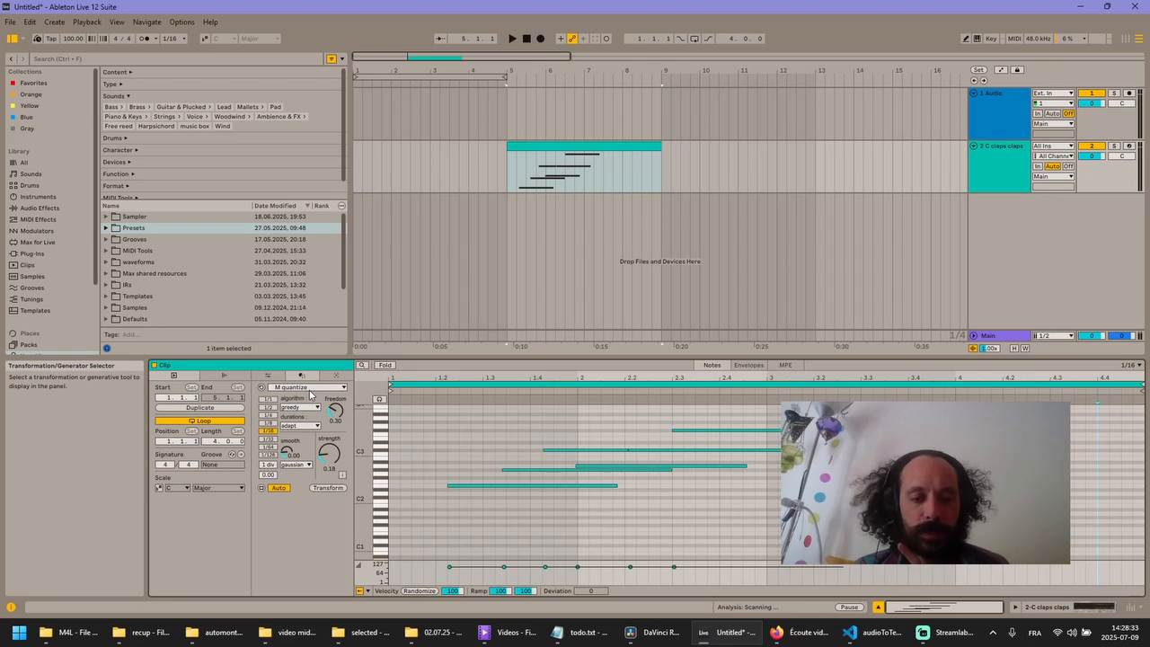
- Inspect the waveform's attack just after Slice 22's Sample Start in the C claps claps Sampler
{"action": "left_click", "coordinate": [1060, 607]}
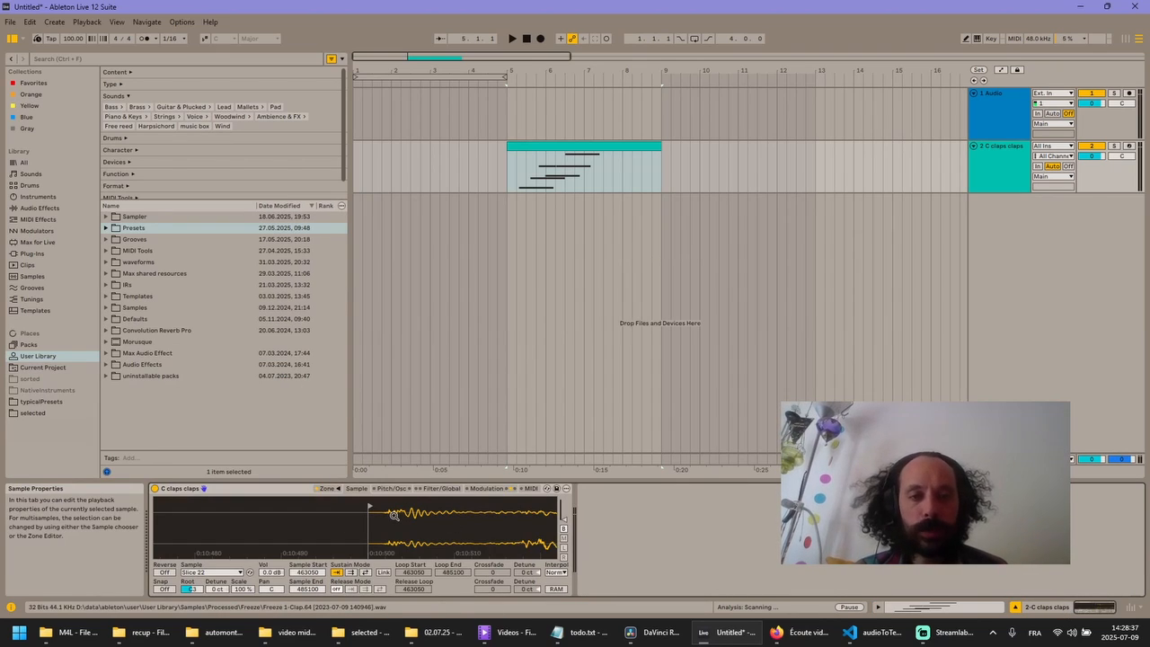
{"action": "left_click_drag", "start_coordinate": [416, 524], "coordinate": [352, 537]}
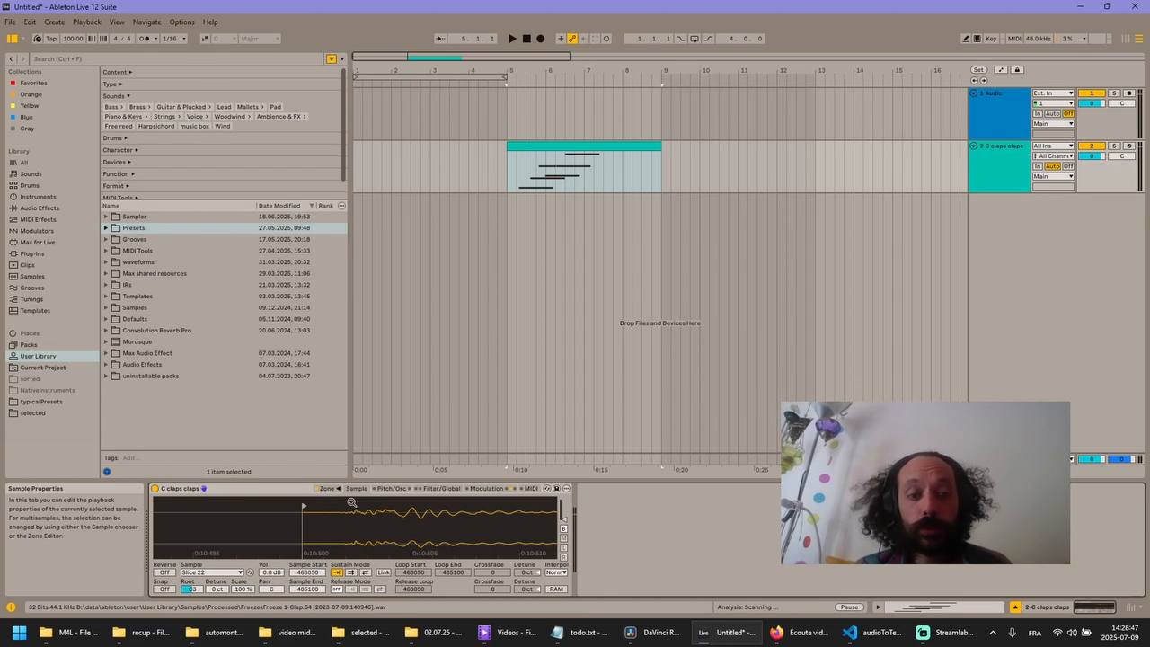
- Move the clip's C#3 note at 1.4.2 slightly earlier, and show Slice 22's waveform in Sampler again
{"action": "left_click", "coordinate": [971, 606]}
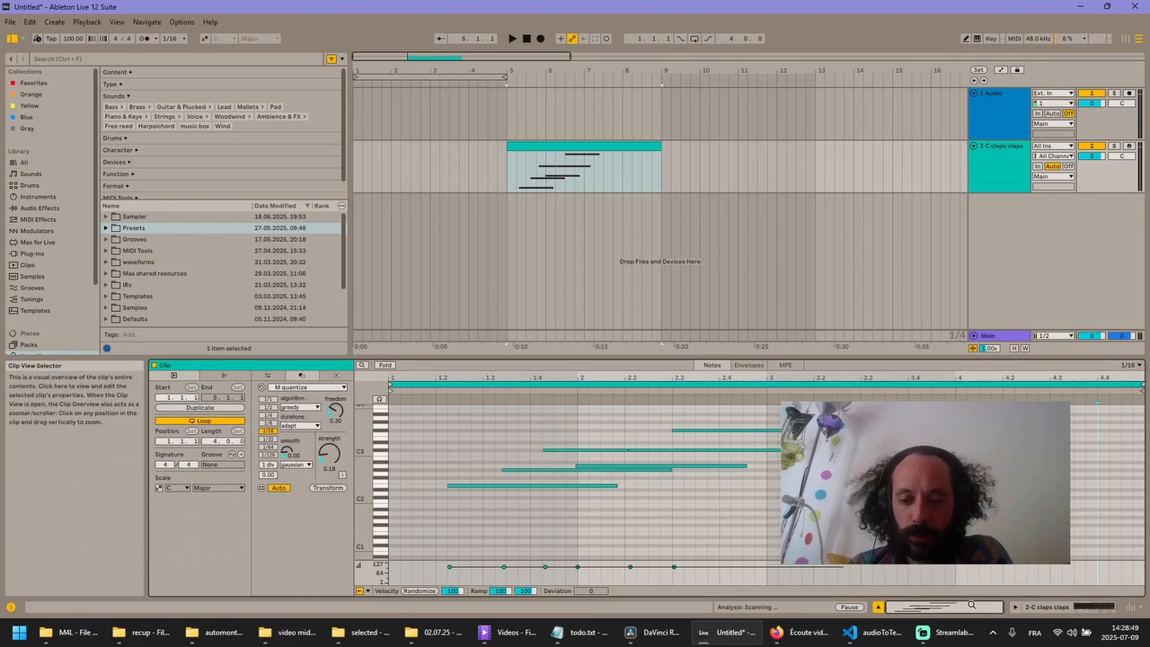
{"action": "left_click", "coordinate": [567, 450]}
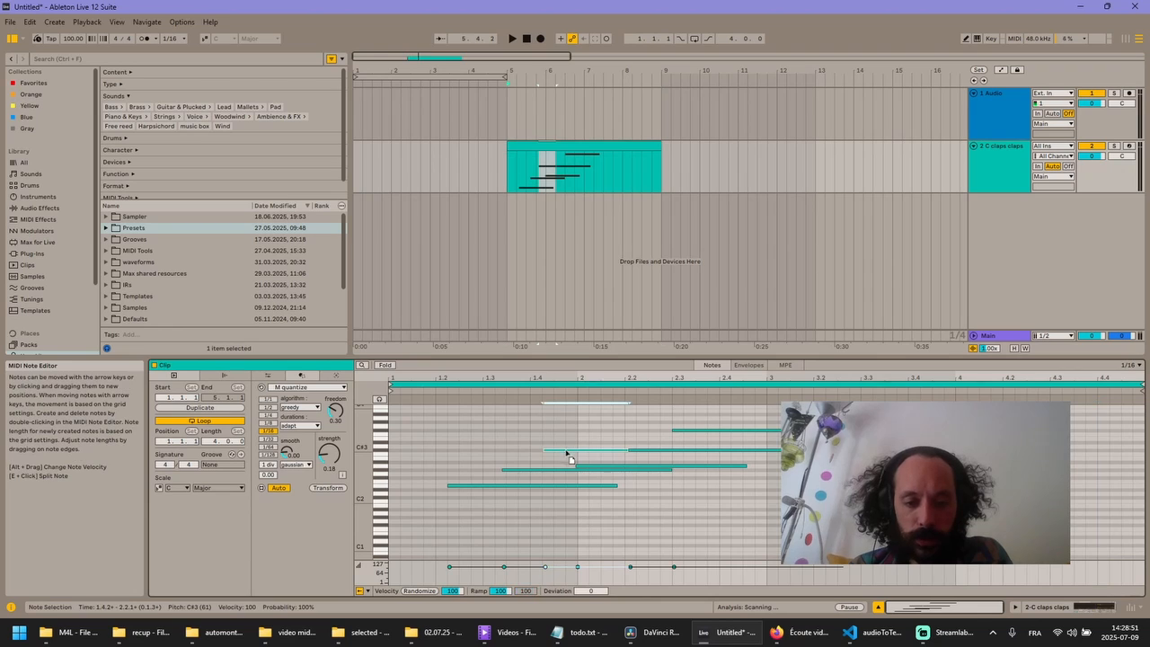
{"action": "left_click_drag", "start_coordinate": [567, 451], "coordinate": [558, 451]}
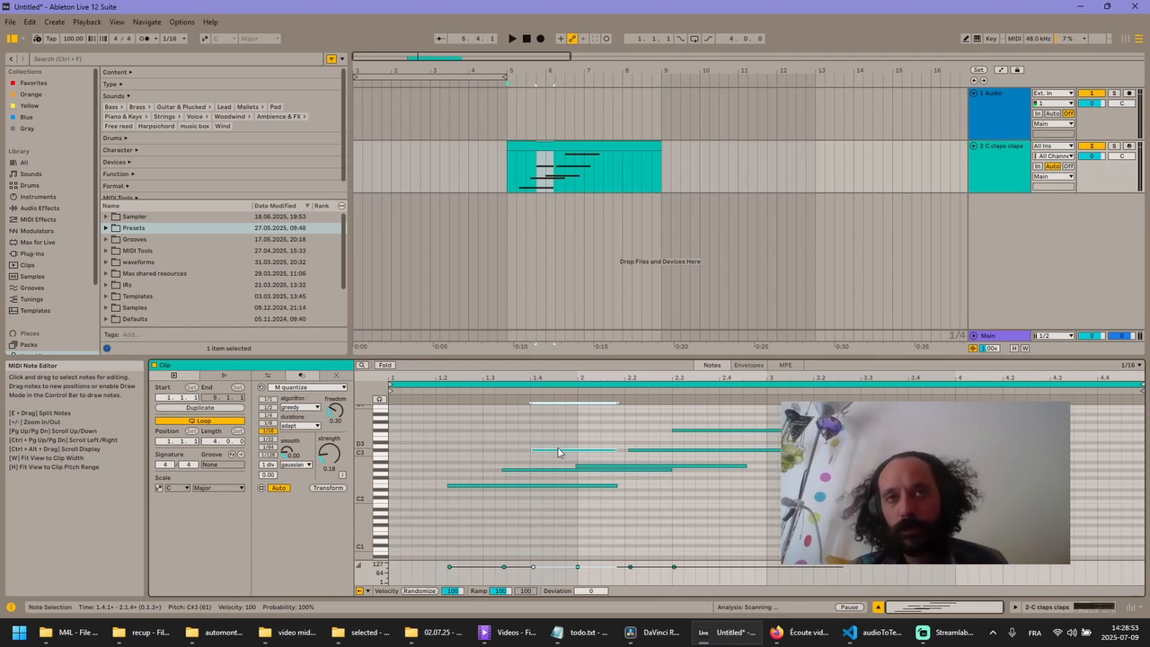
{"action": "left_click", "coordinate": [1047, 606]}
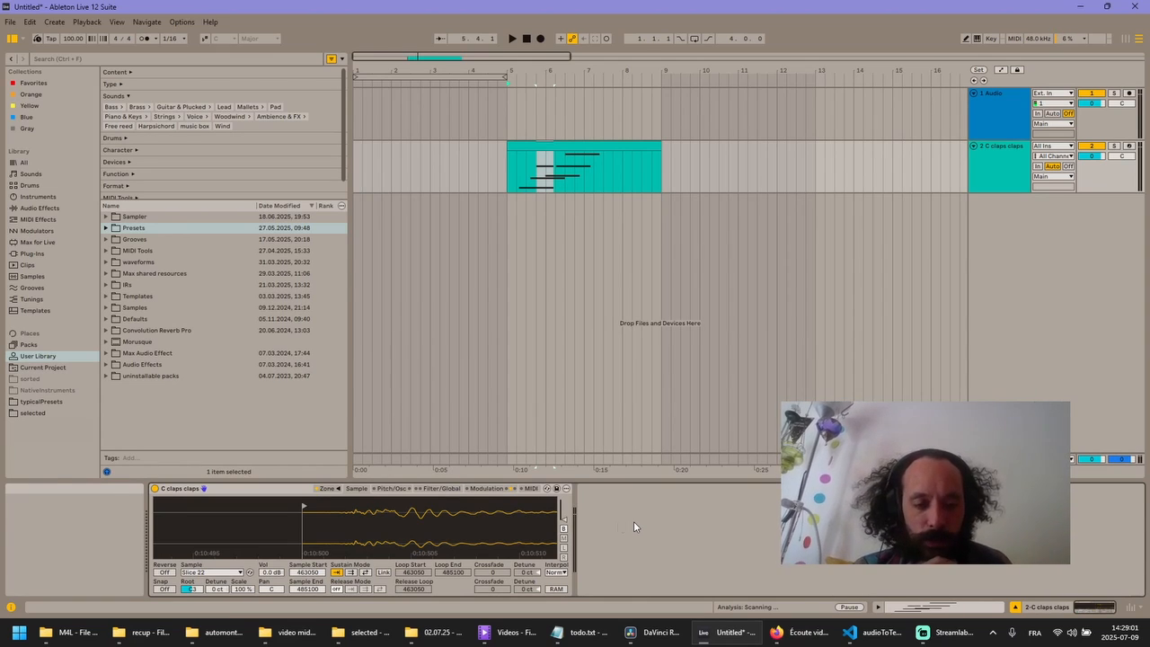
{"action": "mouse_move", "coordinate": [550, 526]}
{"action": "left_mouse_down"}
{"action": "mouse_move", "coordinate": [511, 517]}
{"action": "mouse_move", "coordinate": [562, 527]}
{"action": "left_mouse_up"}
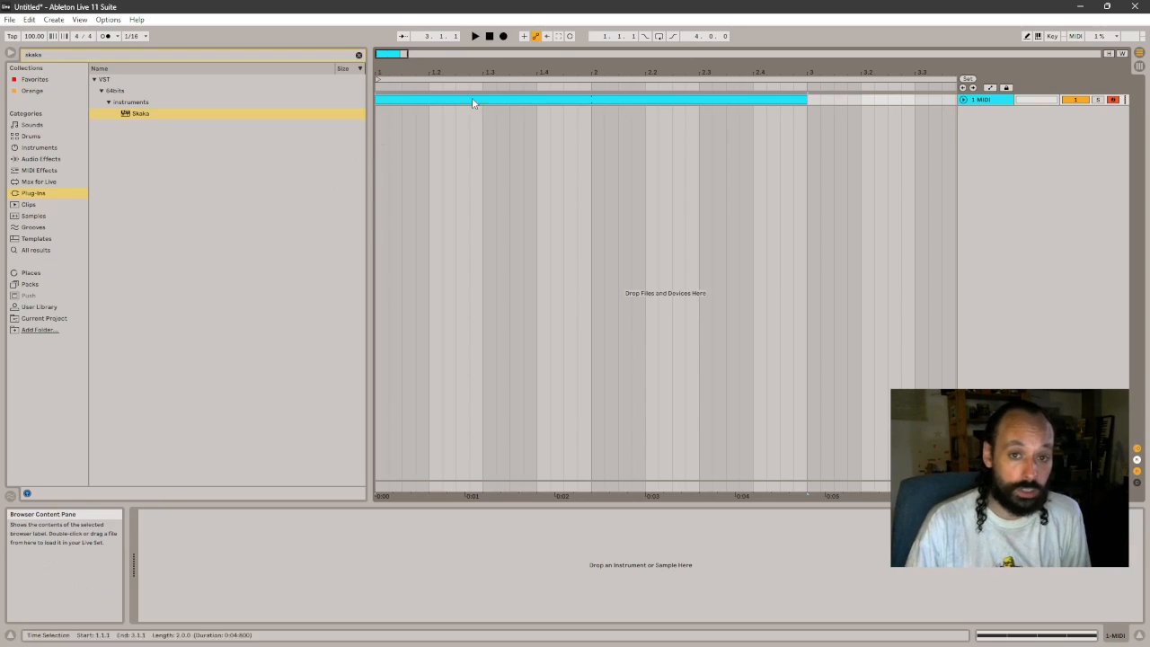
- Clear the plug-in search and collapse the instruments and 64bits folders in the browser
{"action": "left_click", "coordinate": [359, 55]}
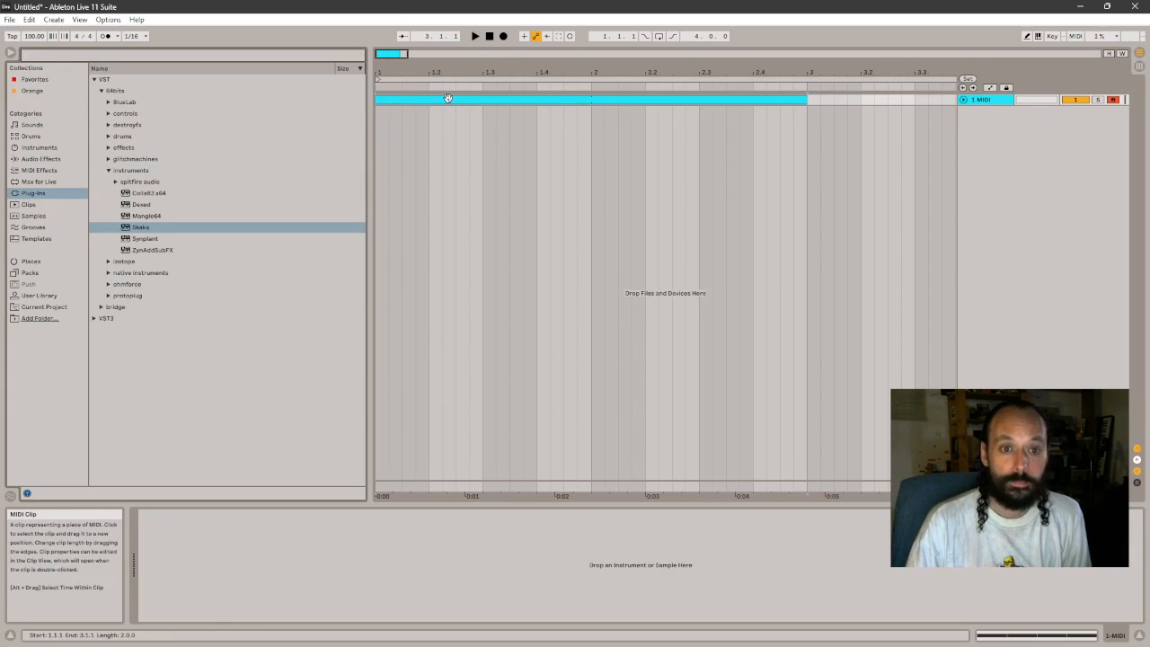
{"action": "left_click", "coordinate": [107, 171]}
{"action": "left_click", "coordinate": [101, 91]}
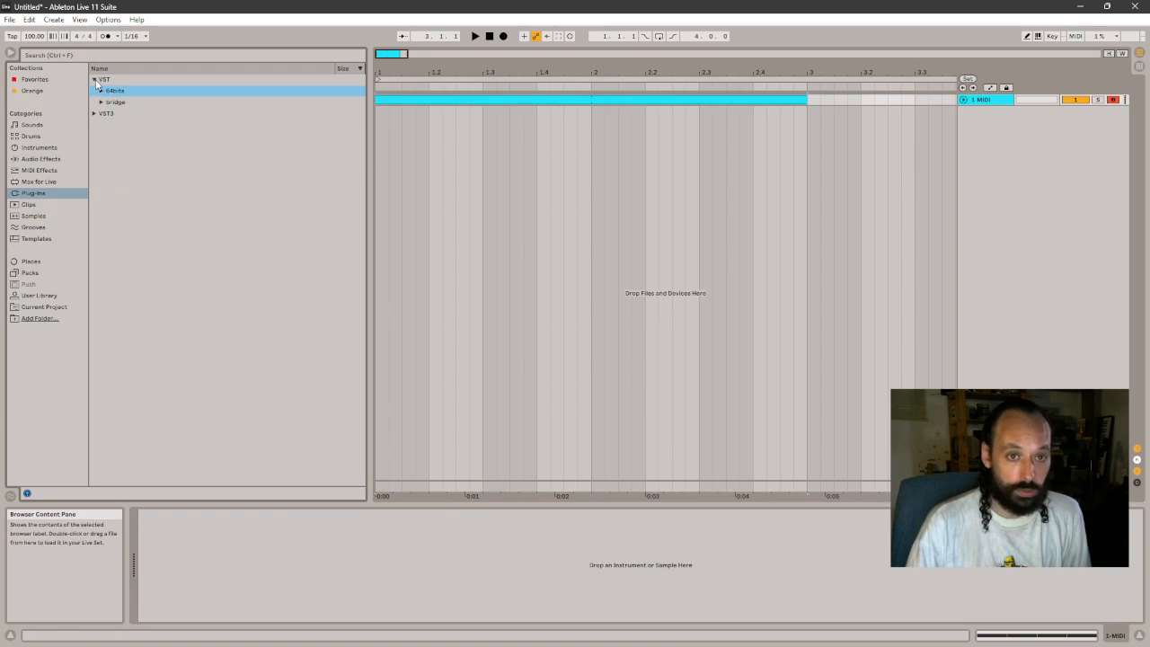
- Collapse the VST folder in the browser and shorten the arrangement loop to end at bar 3, where the MIDI clip ends
{"action": "left_click", "coordinate": [93, 79]}
{"action": "left_click", "coordinate": [1005, 100]}
{"action": "left_click_drag", "start_coordinate": [867, 75], "coordinate": [867, 52]}
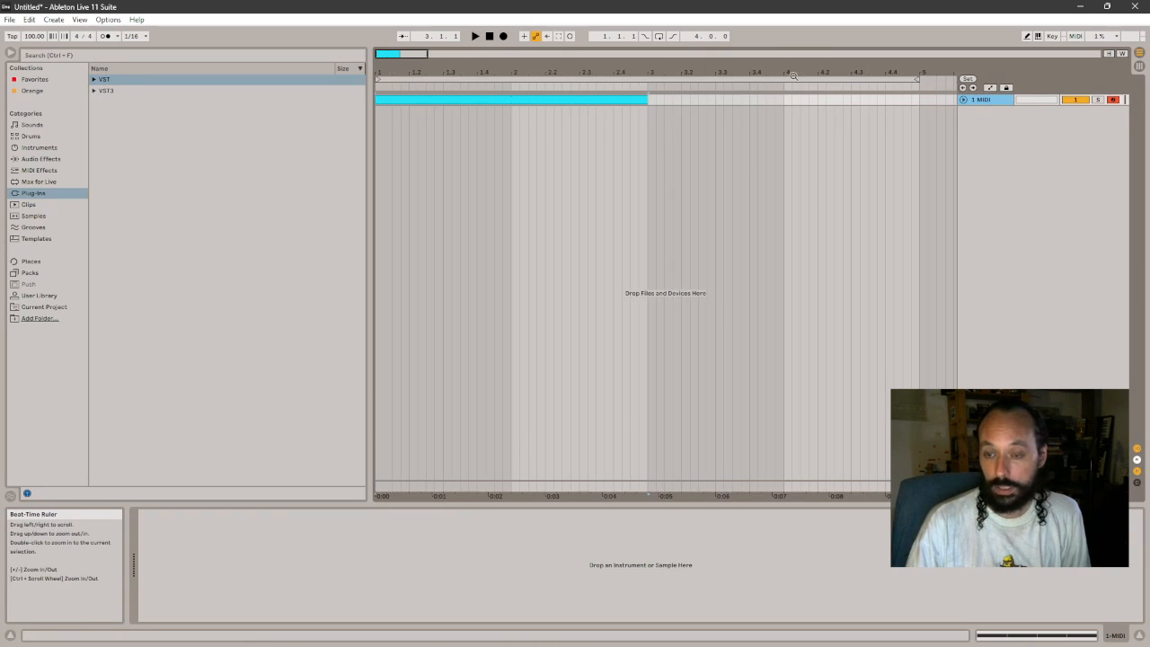
{"action": "left_click_drag", "start_coordinate": [916, 81], "coordinate": [647, 80]}
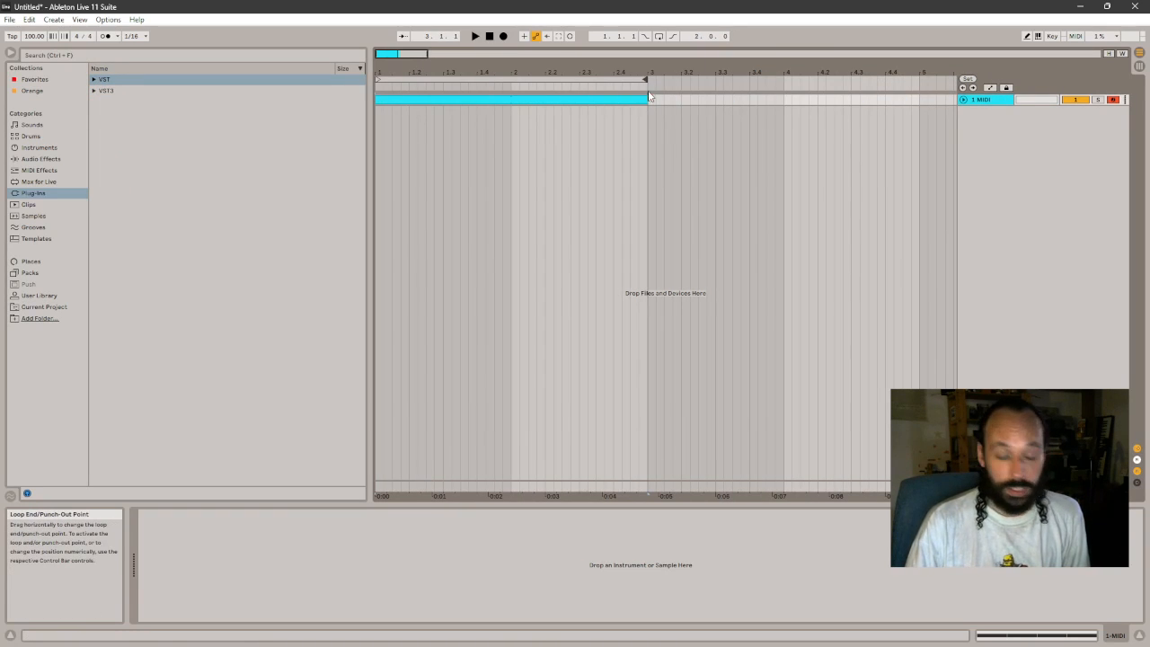
- Switch to slideCrusher, bring its window over the arrangement and shift the preview offset further along the arps sample's waveform
{"action": "key", "text": "alt+Tab"}
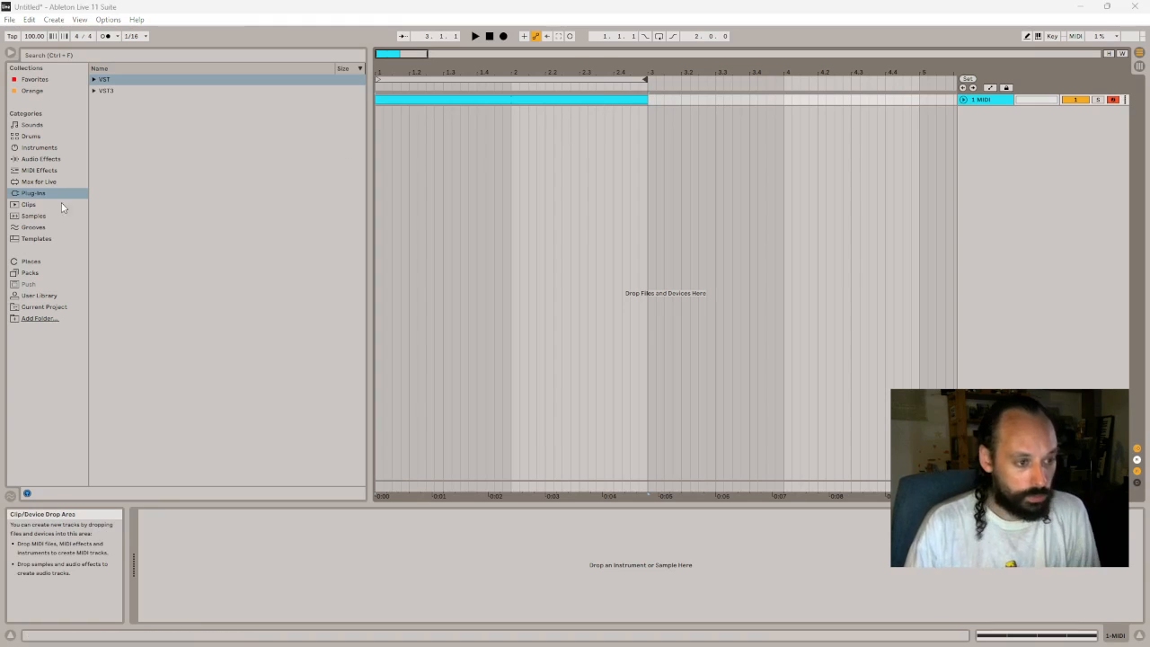
{"action": "left_click_drag", "start_coordinate": [0, 269], "coordinate": [631, 263]}
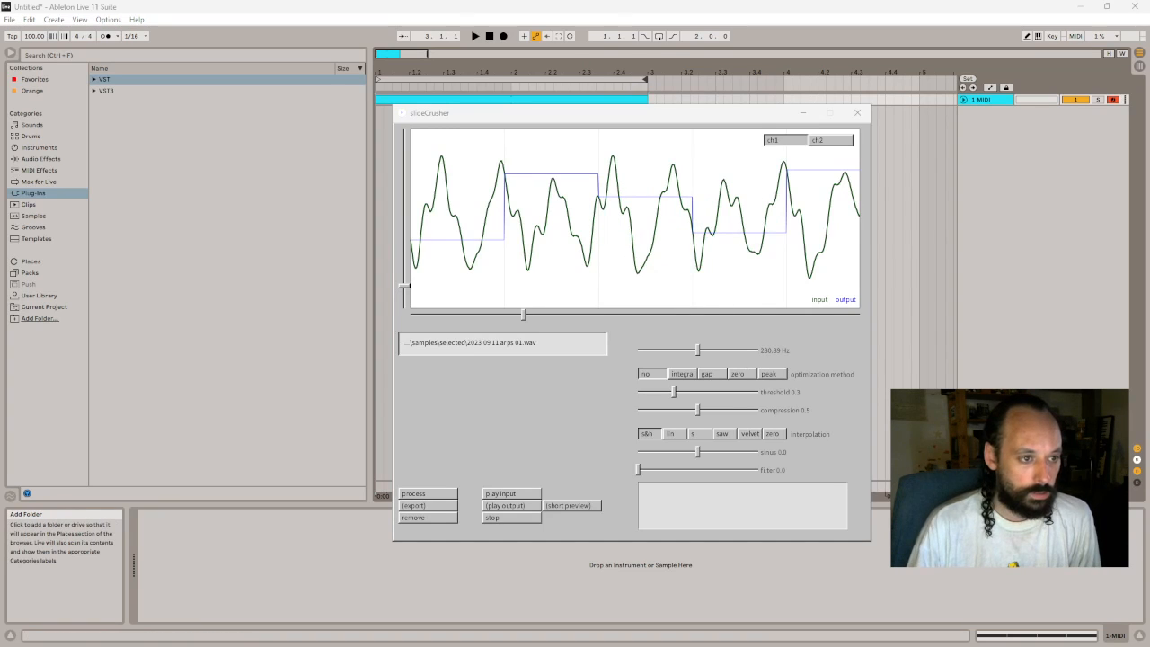
{"action": "key", "text": "alt+Tab"}
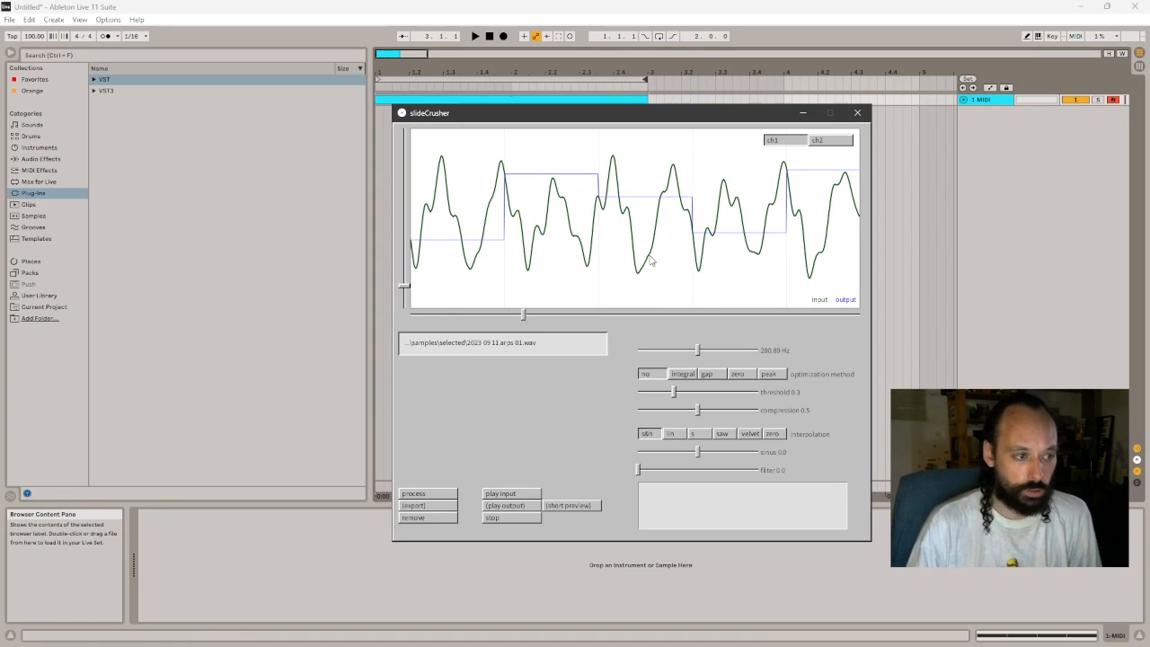
{"action": "left_click_drag", "start_coordinate": [523, 314], "coordinate": [552, 317]}
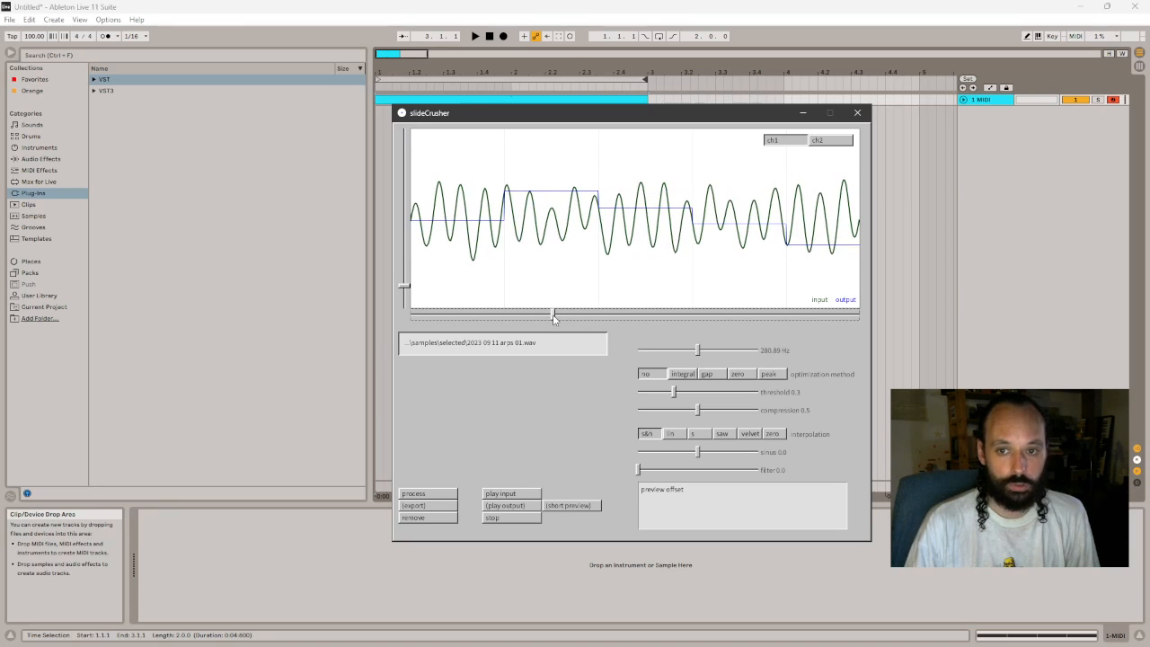
- Set the sampling frequency to 1633.33 Hz, threshold to 0.62, compression to 0.34, sinus to 0.05 and filter to 0.38
{"action": "mouse_move", "coordinate": [697, 351]}
{"action": "left_mouse_down"}
{"action": "mouse_move", "coordinate": [738, 352]}
{"action": "mouse_move", "coordinate": [716, 355]}
{"action": "left_mouse_up"}
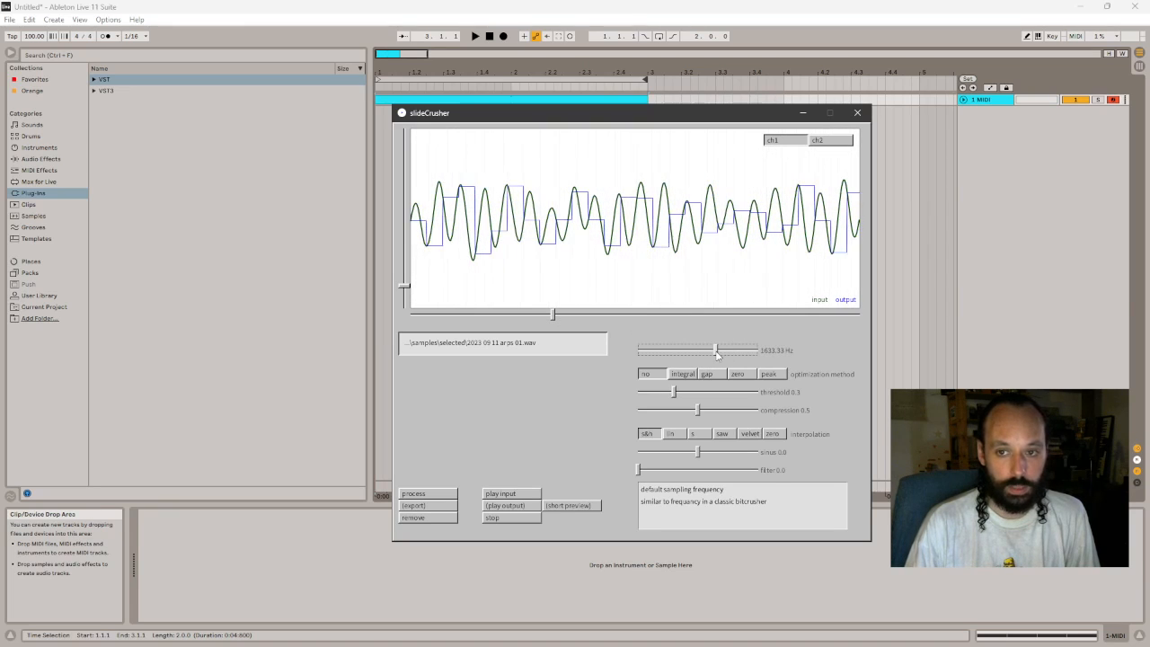
{"action": "left_click_drag", "start_coordinate": [688, 393], "coordinate": [725, 451]}
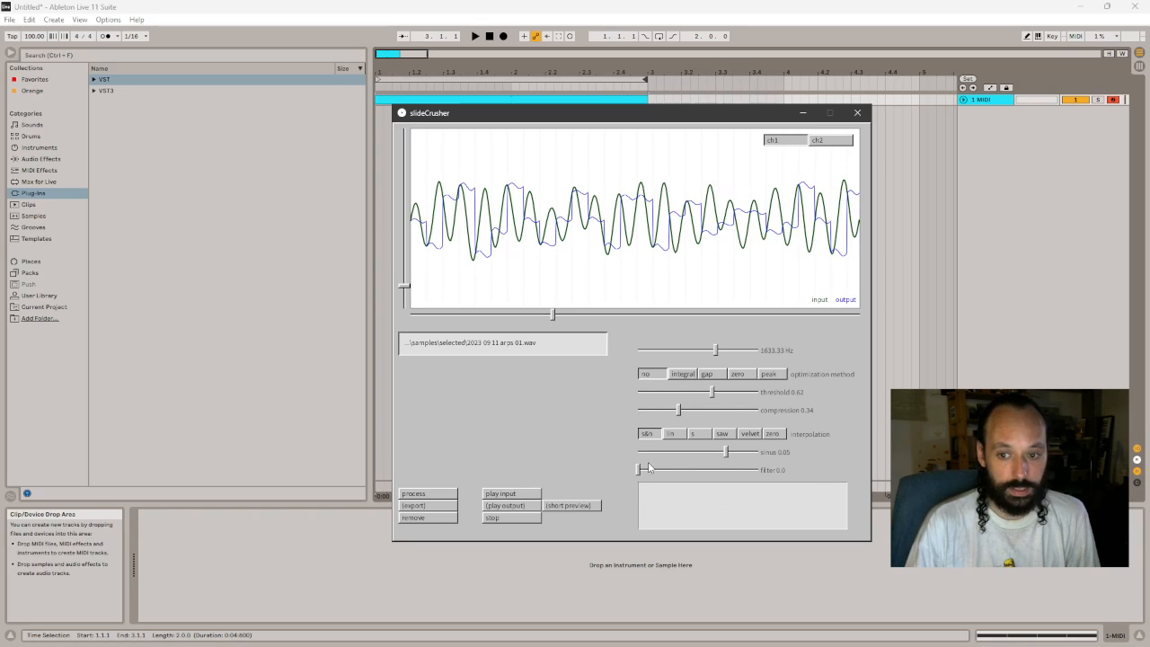
{"action": "left_click_drag", "start_coordinate": [648, 467], "coordinate": [684, 473]}
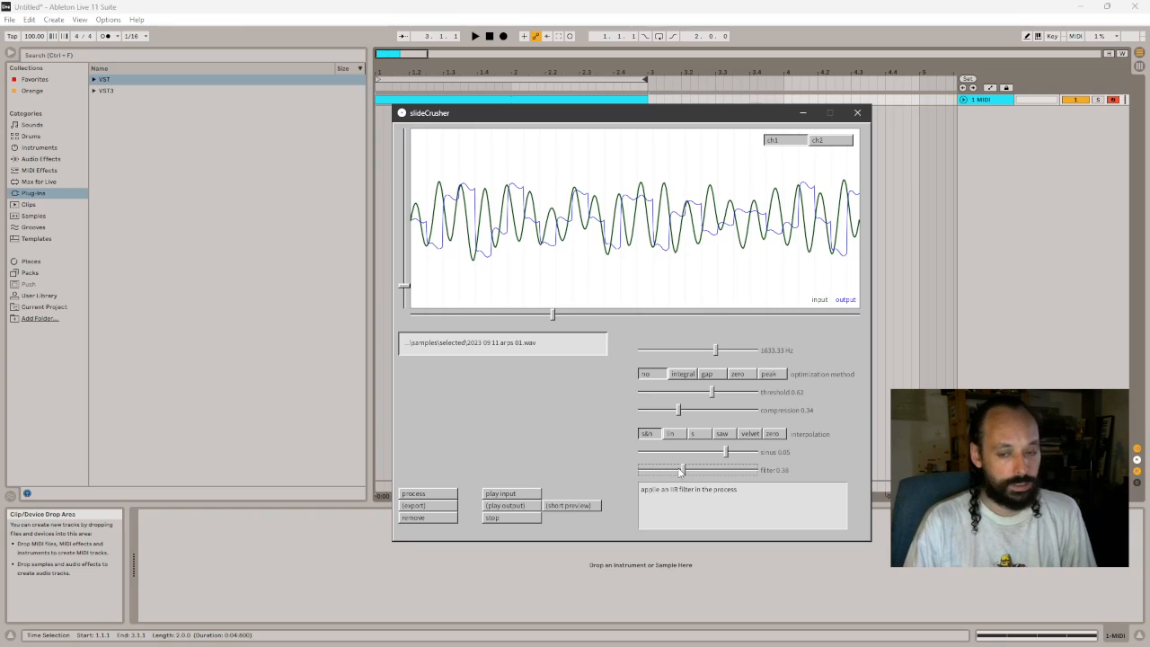
- Raise the default sampling frequency to 5512.5 Hz and on to 8820 Hz, repositioning the slideCrusher window
{"action": "left_click_drag", "start_coordinate": [688, 116], "coordinate": [719, 113]}
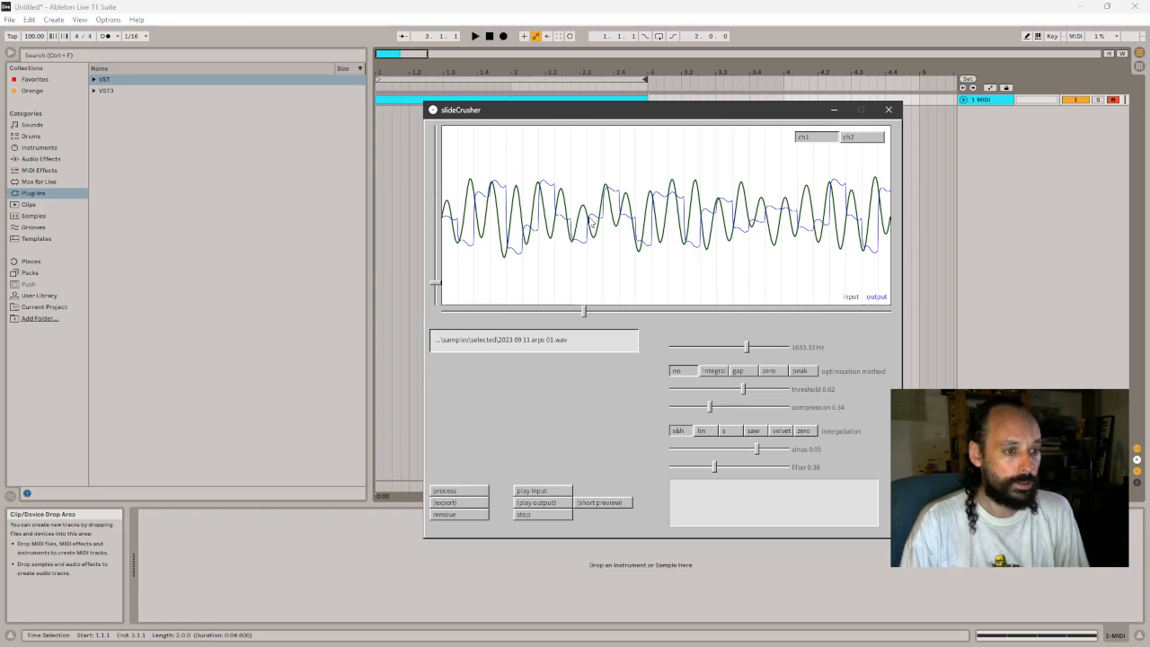
{"action": "left_click", "coordinate": [755, 348]}
{"action": "mouse_move", "coordinate": [756, 348]}
{"action": "left_mouse_down"}
{"action": "mouse_move", "coordinate": [741, 349]}
{"action": "mouse_move", "coordinate": [756, 349]}
{"action": "left_mouse_up"}
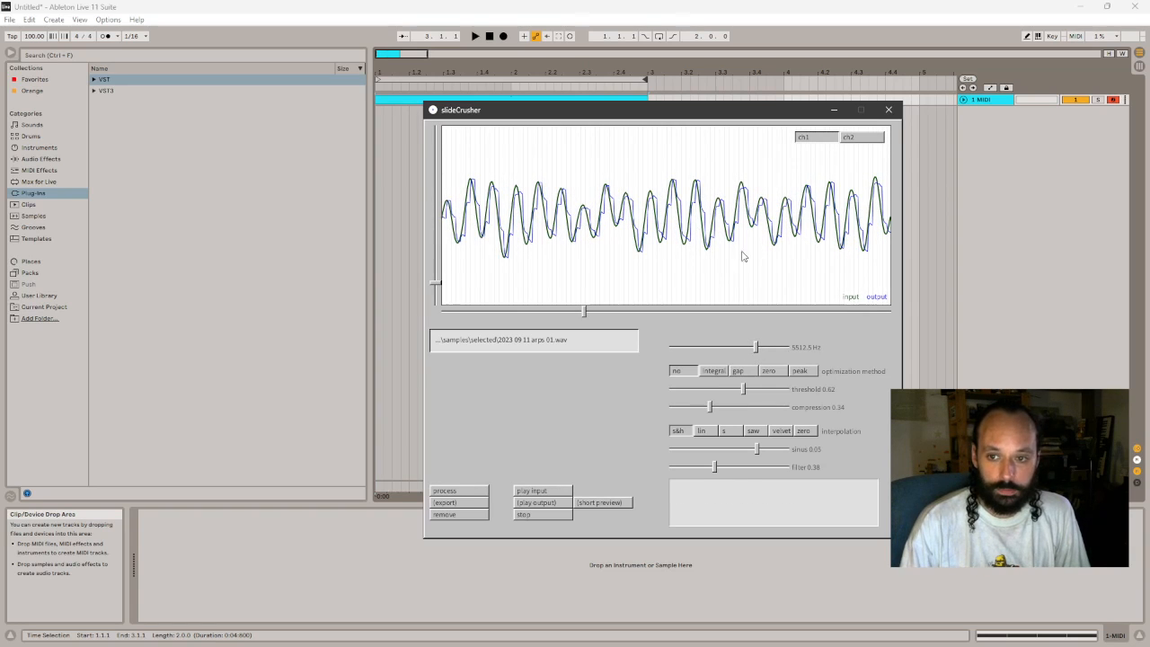
{"action": "left_click", "coordinate": [764, 348]}
{"action": "left_click_drag", "start_coordinate": [764, 349], "coordinate": [758, 348]}
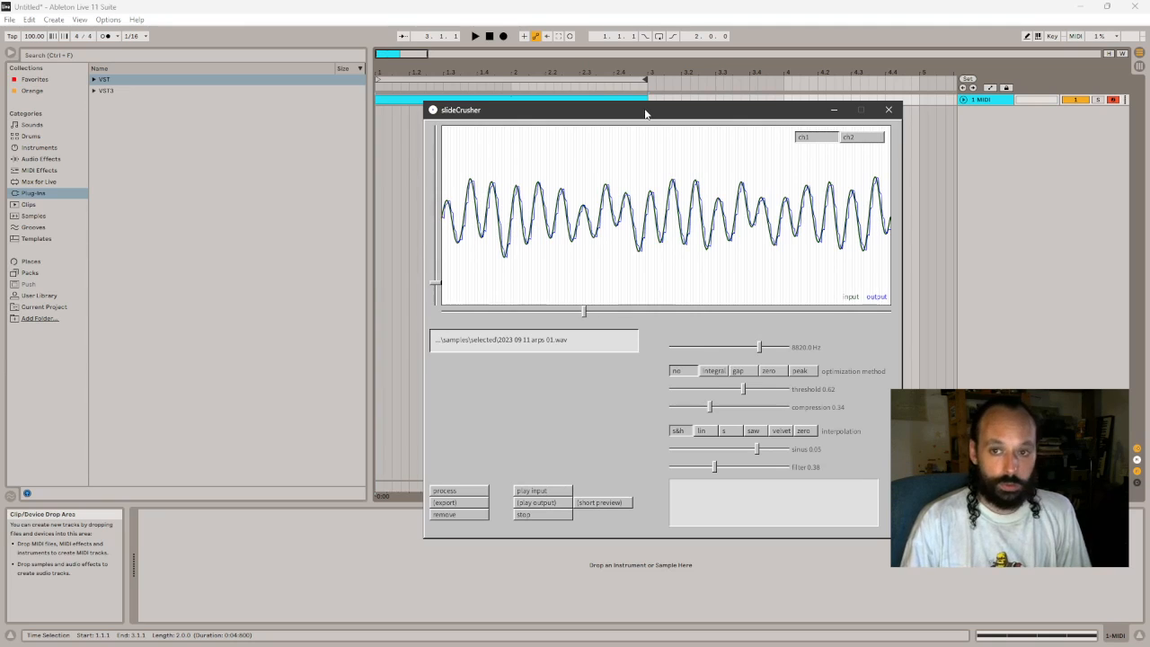
{"action": "left_click_drag", "start_coordinate": [647, 109], "coordinate": [553, 102]}
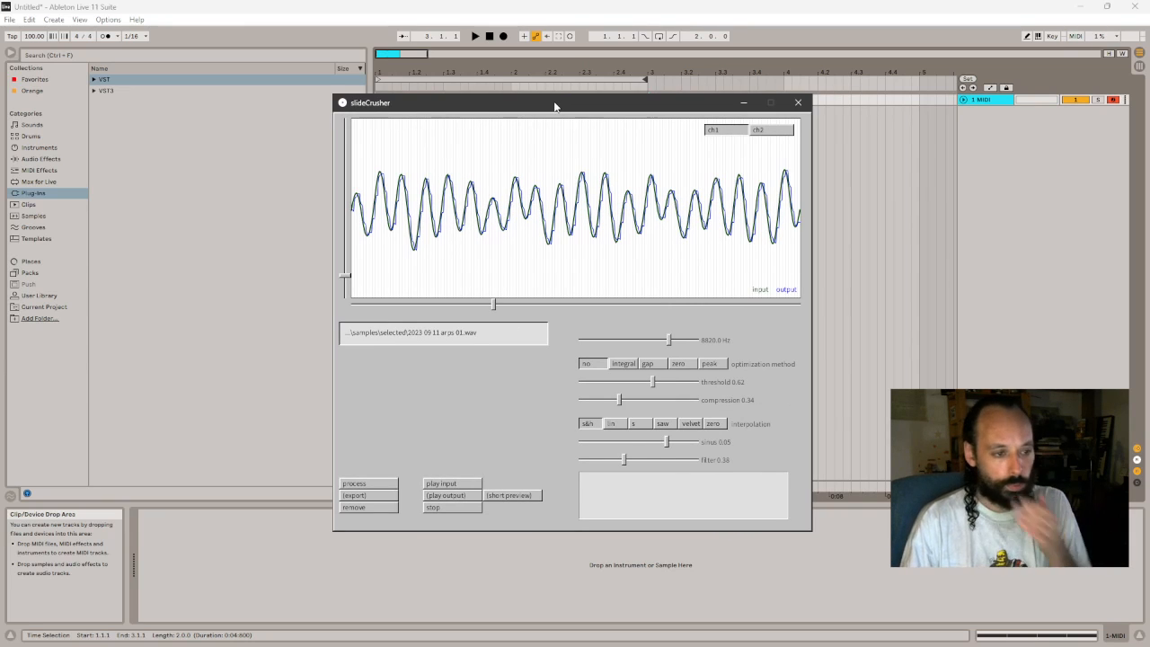
- Compare input and output waveforms at further preview offsets in the arps sample, and close slideCrusher
{"action": "left_click_drag", "start_coordinate": [492, 302], "coordinate": [491, 304]}
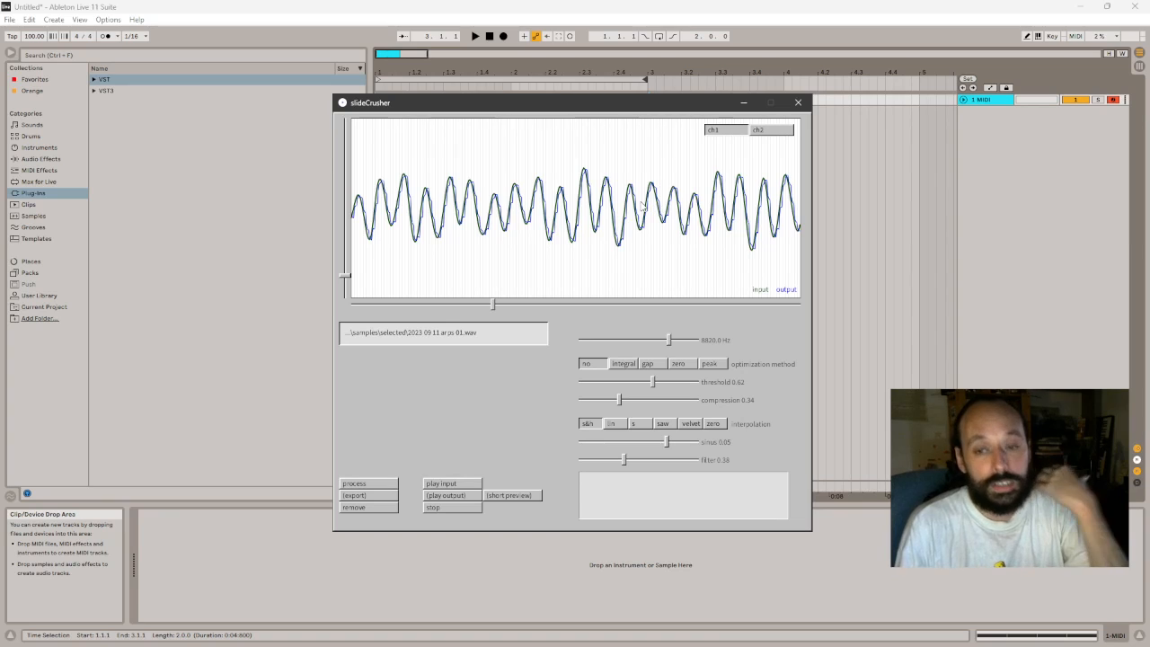
{"action": "mouse_move", "coordinate": [558, 308]}
{"action": "left_mouse_down"}
{"action": "mouse_move", "coordinate": [570, 305]}
{"action": "mouse_move", "coordinate": [539, 308]}
{"action": "mouse_move", "coordinate": [549, 310]}
{"action": "left_mouse_up"}
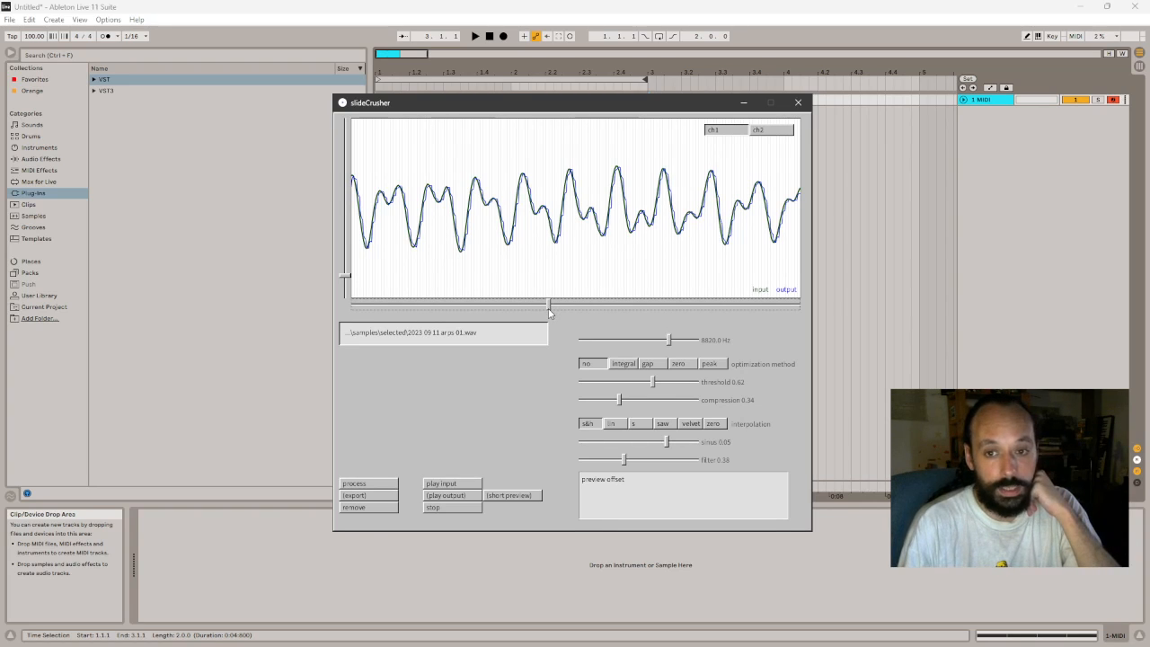
{"action": "mouse_move", "coordinate": [669, 341]}
{"action": "left_mouse_down"}
{"action": "mouse_move", "coordinate": [628, 339]}
{"action": "mouse_move", "coordinate": [669, 348]}
{"action": "left_mouse_up"}
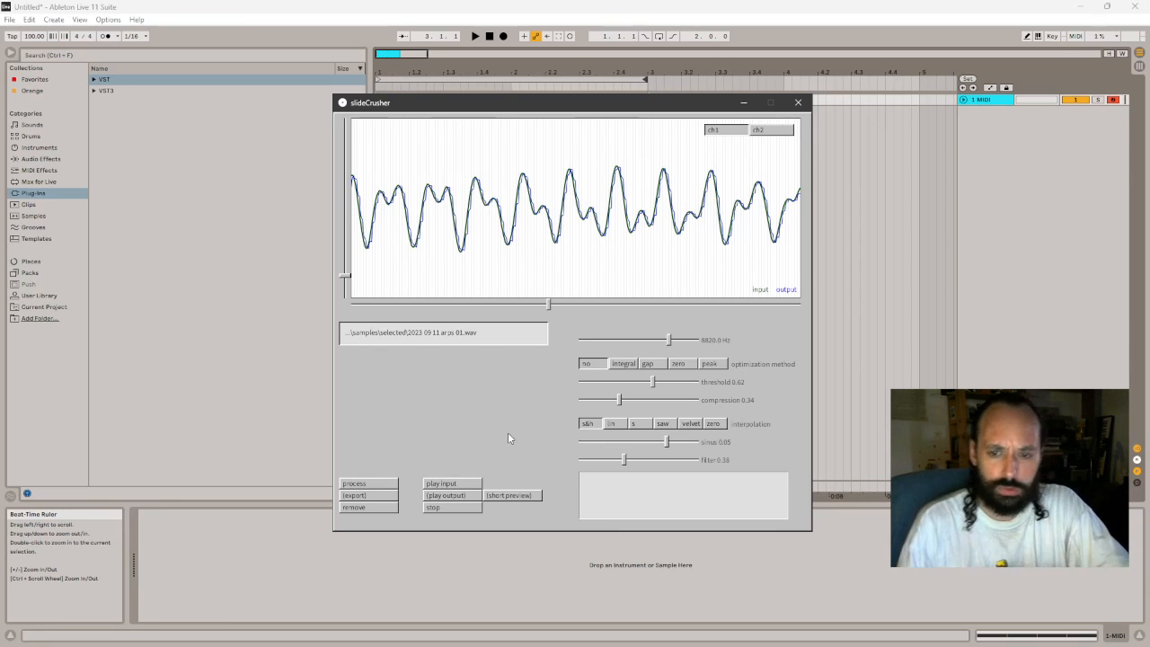
{"action": "left_click", "coordinate": [798, 103]}
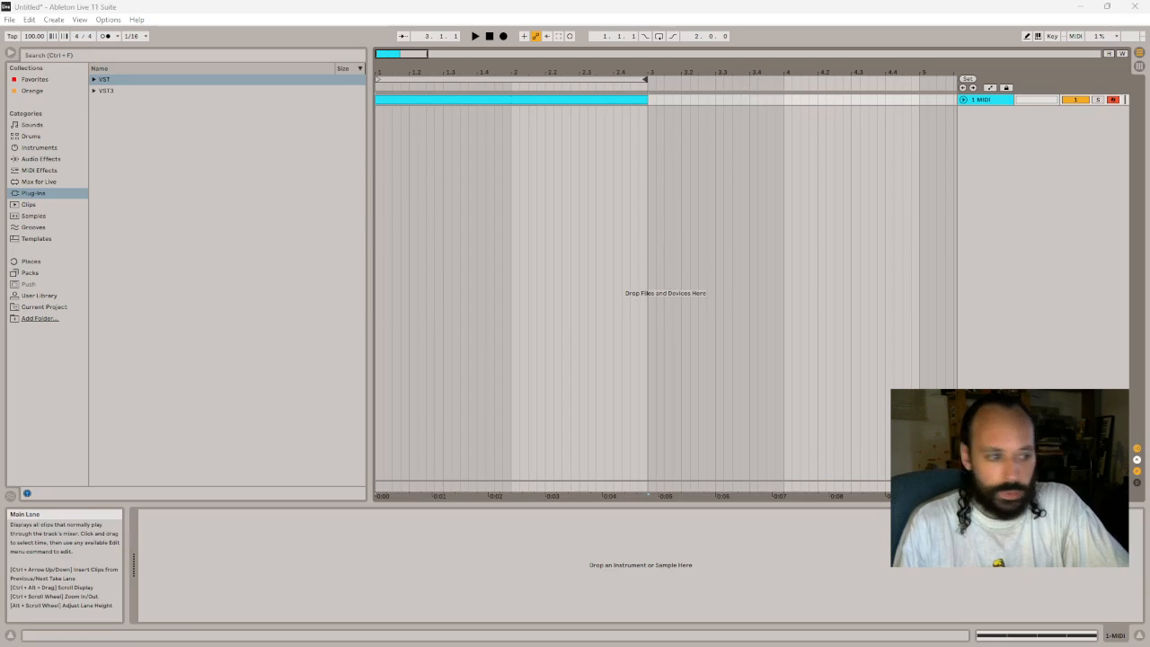